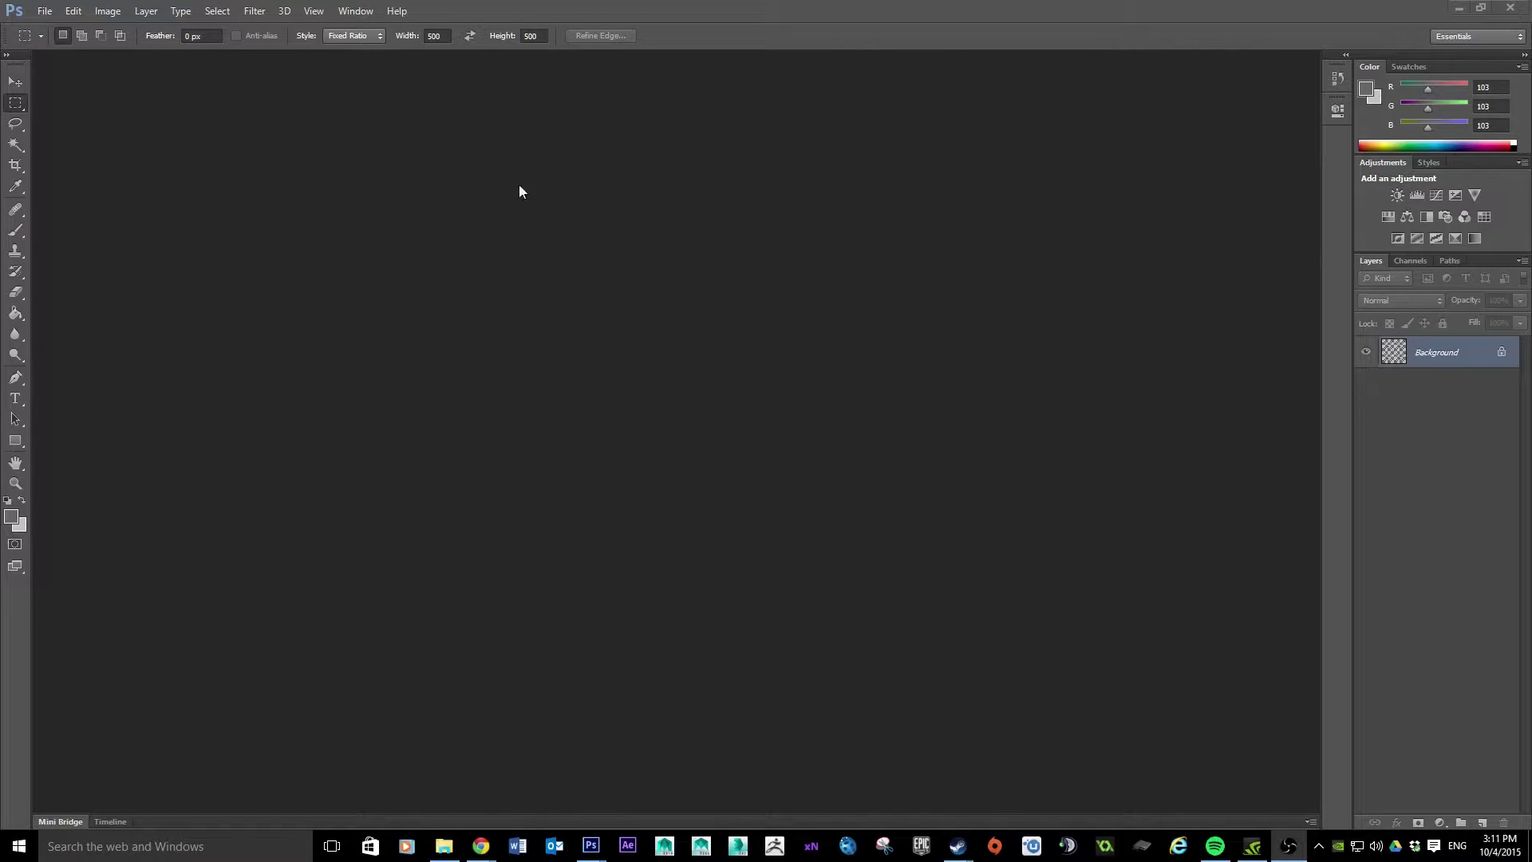
Create a 256×256 px white document, dock it as a tab and zoom in
{"action": "left_click", "coordinate": [45, 11]}
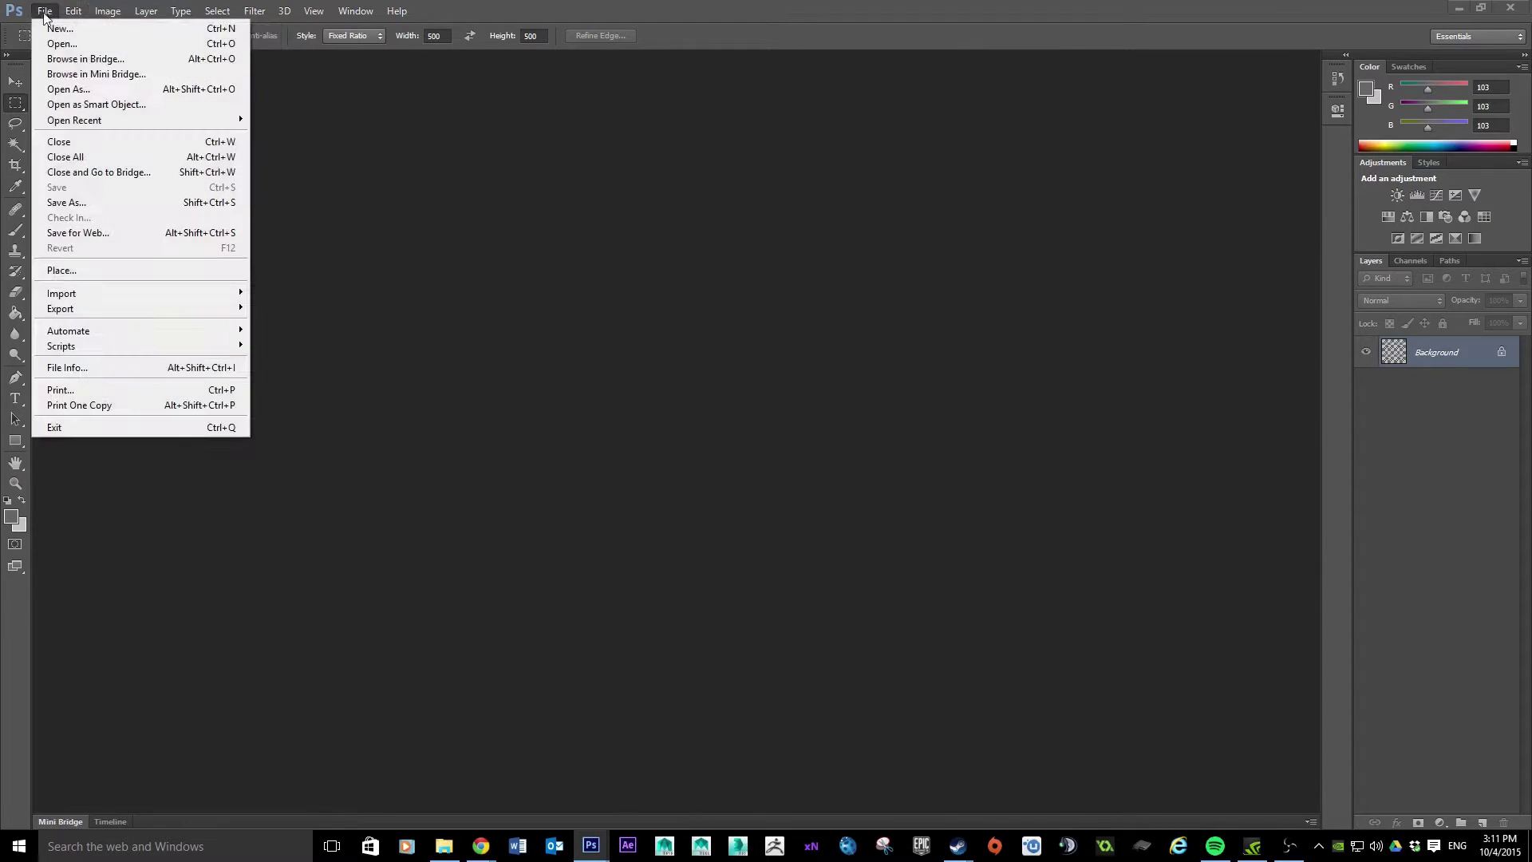
{"action": "left_click", "coordinate": [58, 31]}
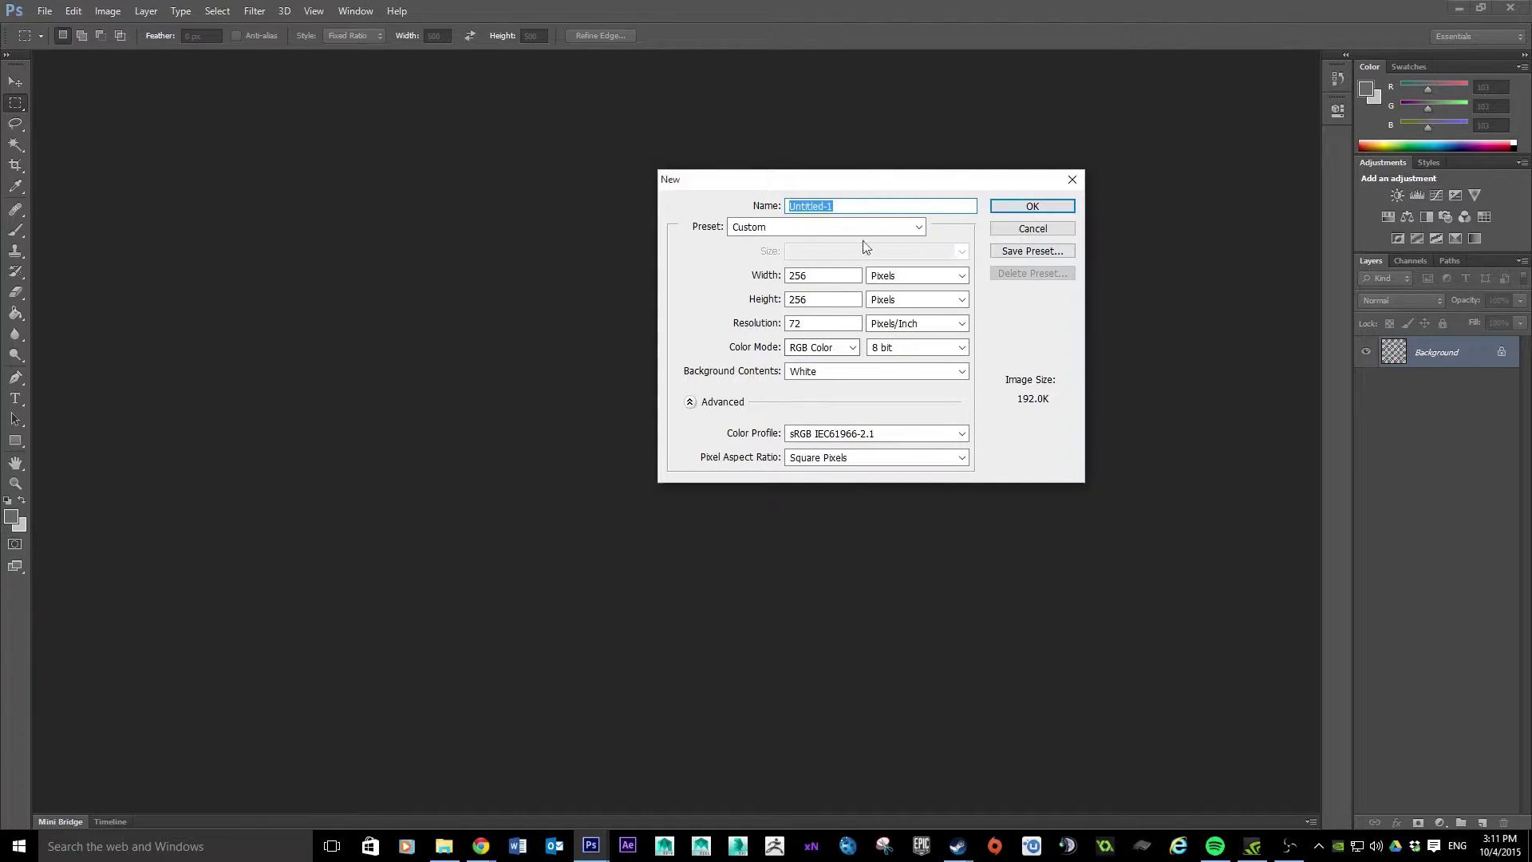
{"action": "left_click", "coordinate": [1032, 206]}
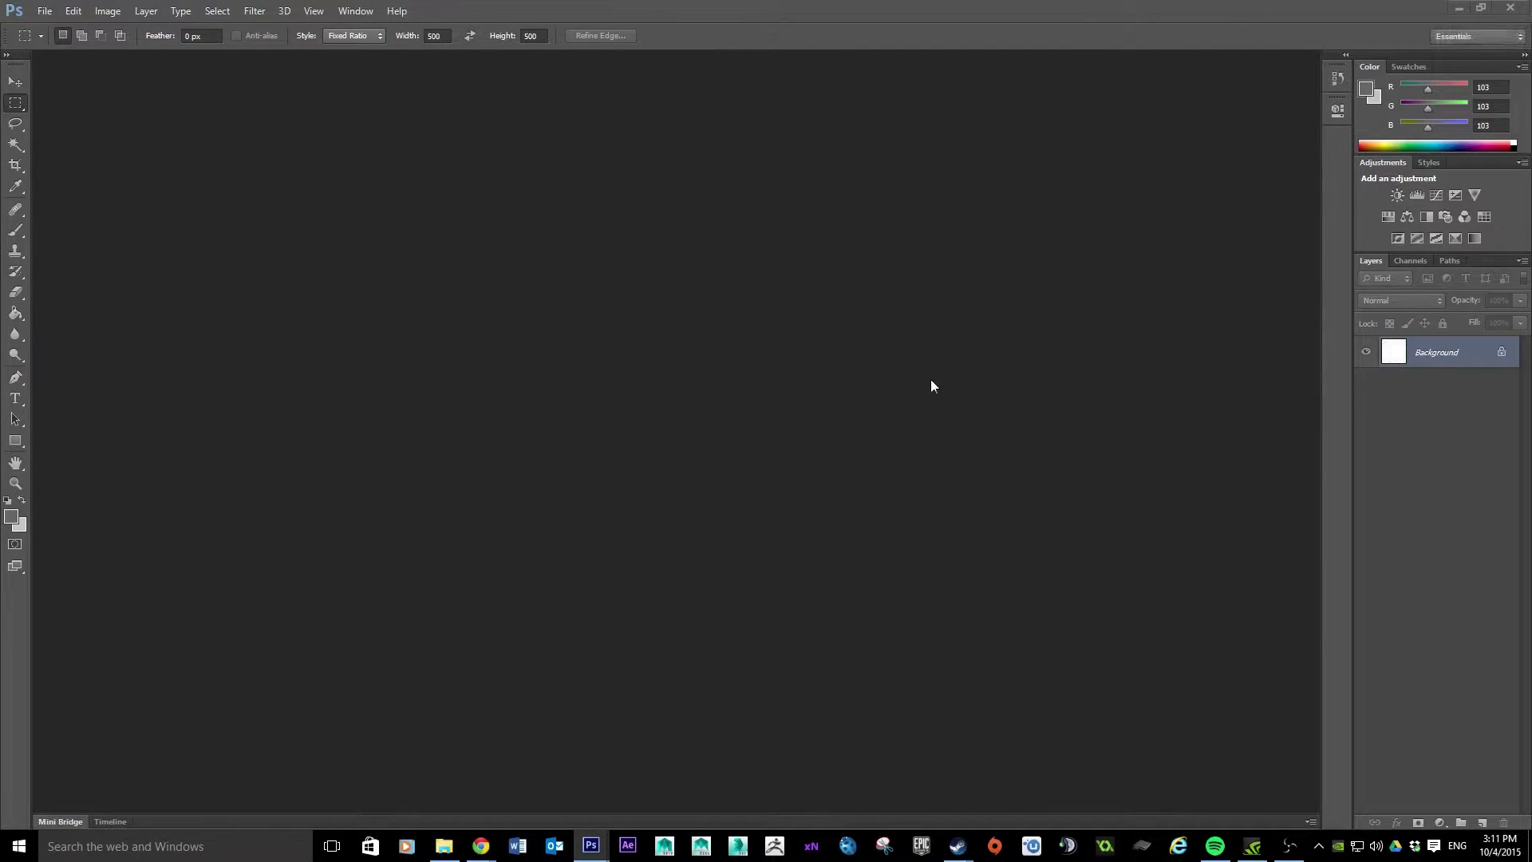
{"action": "left_click_drag", "start_coordinate": [911, 149], "coordinate": [721, 56]}
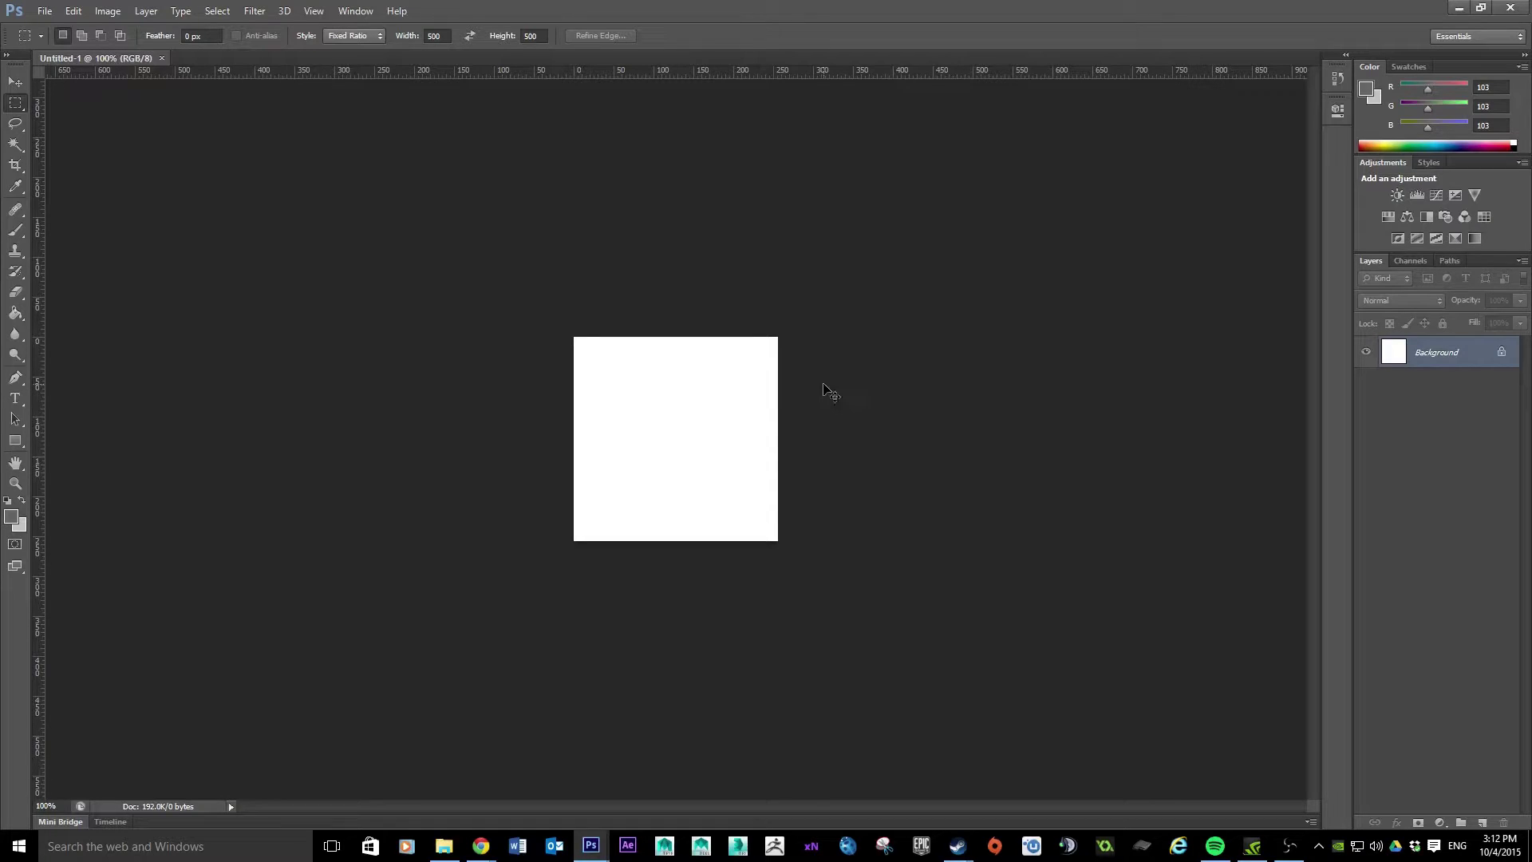
{"action": "key", "text": "ctrl+plus"}
{"action": "key", "text": "ctrl+plus"}
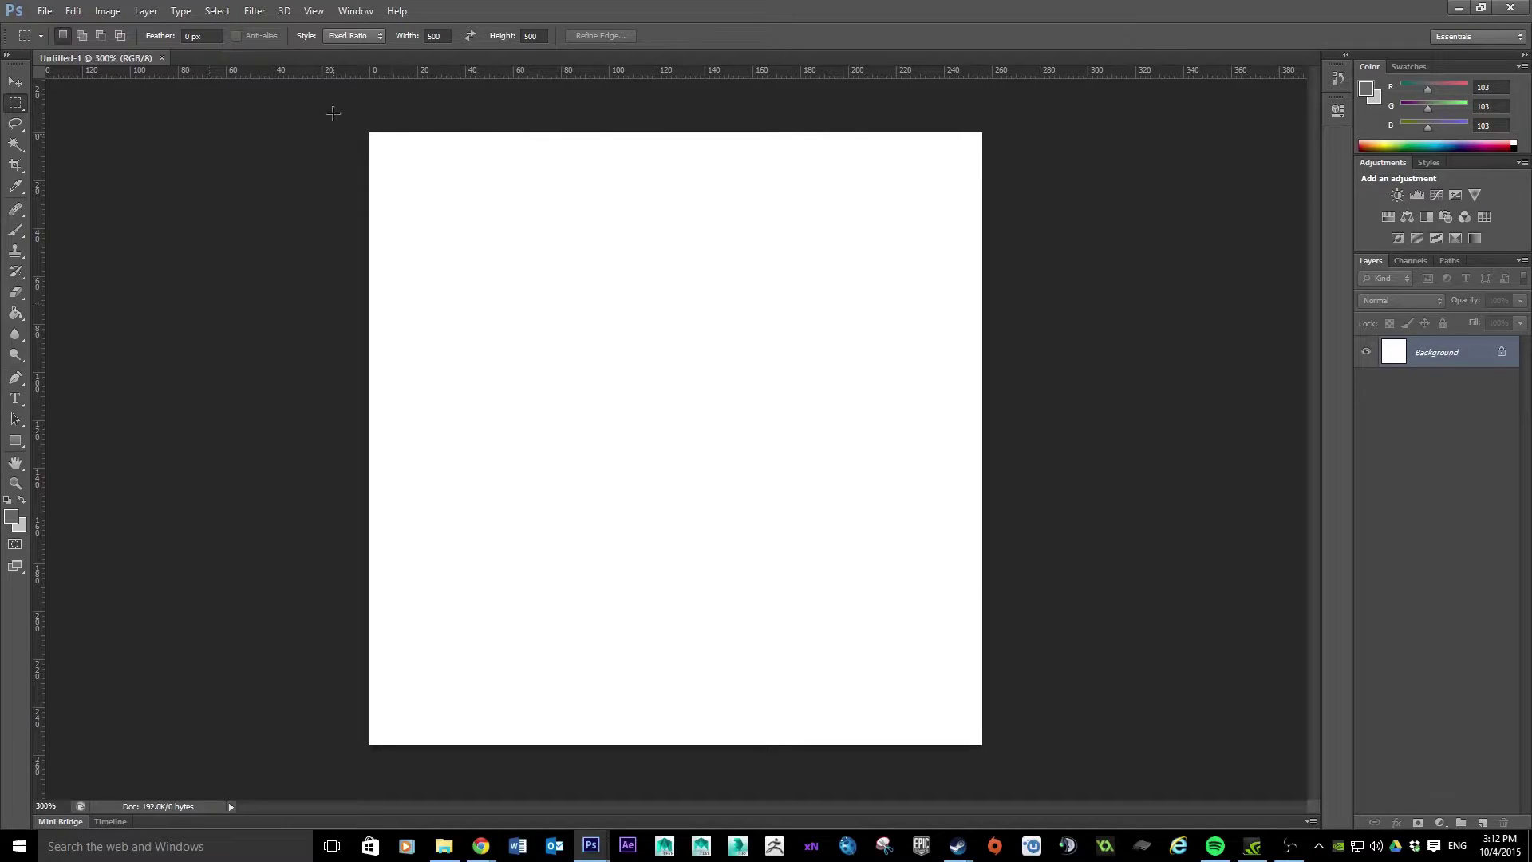
Add a vertical and a horizontal guide at 128 px through the tile's centre
{"action": "left_click", "coordinate": [317, 15]}
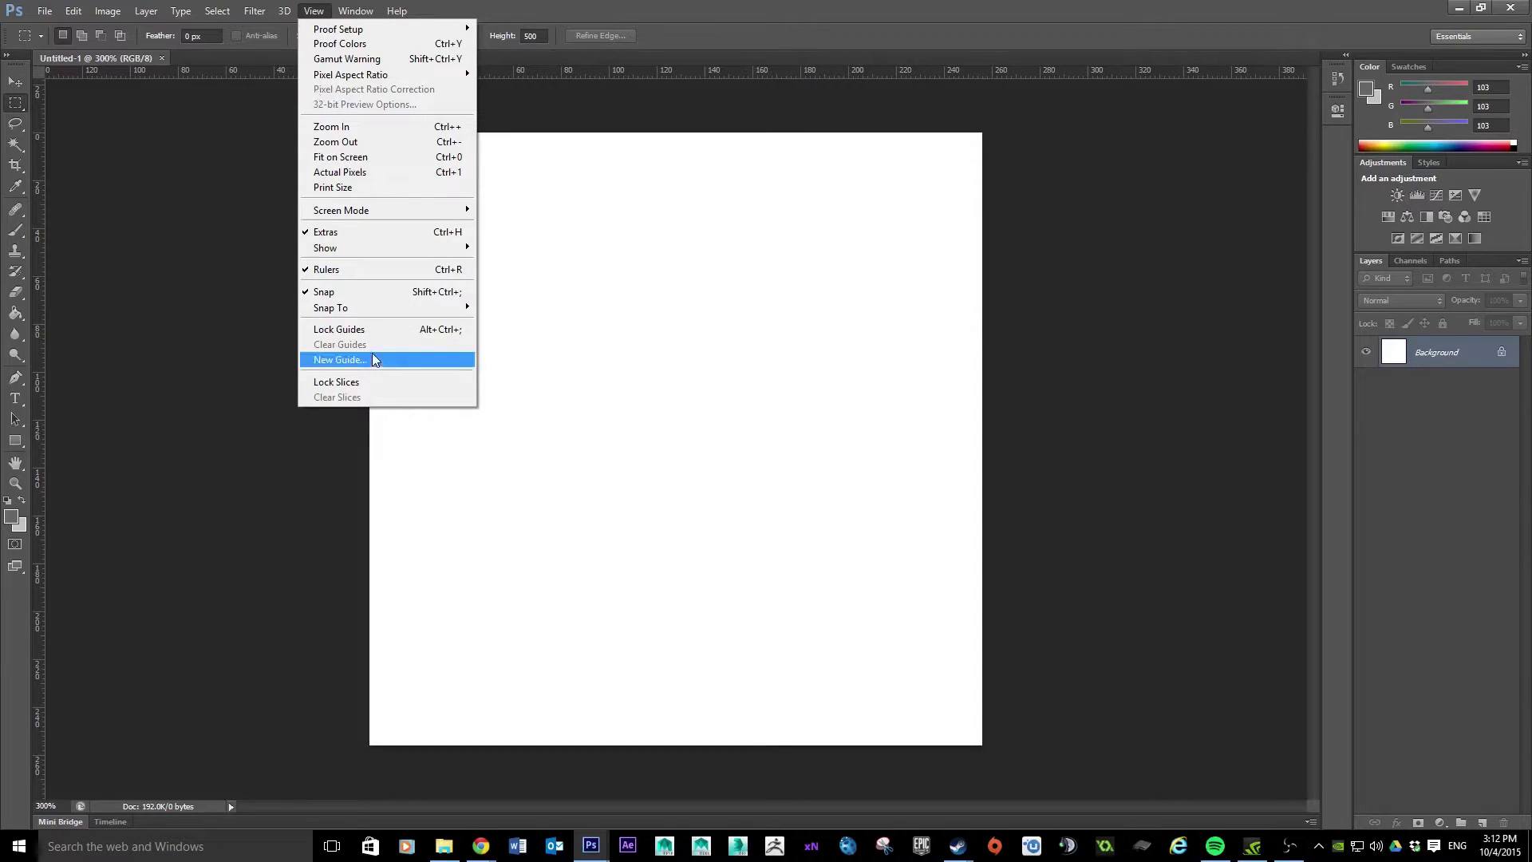
{"action": "left_click", "coordinate": [375, 361]}
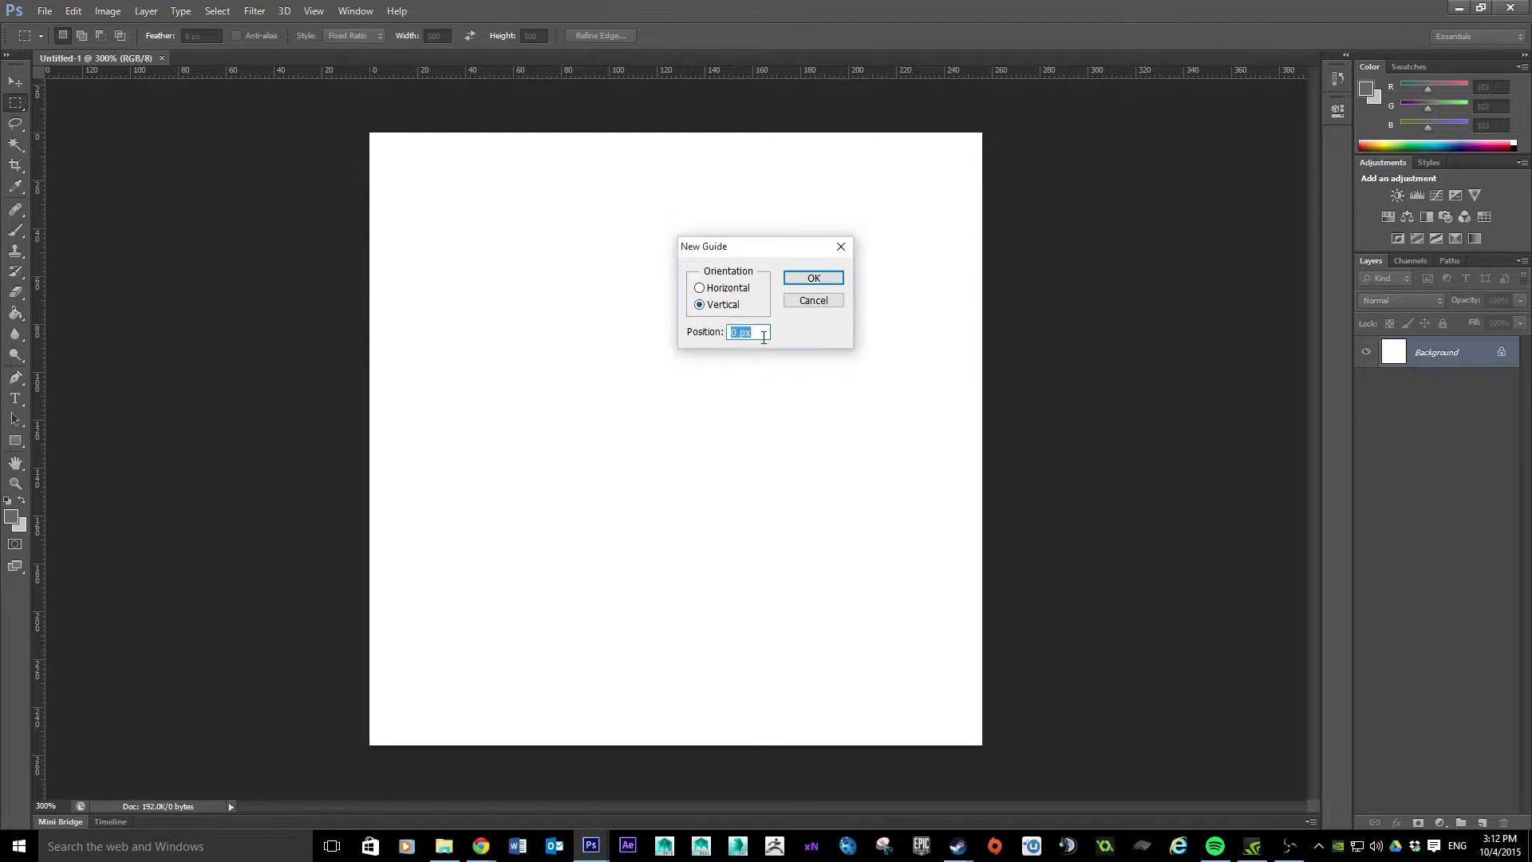
{"action": "type", "text": "128"}
{"action": "left_click", "coordinate": [813, 279]}
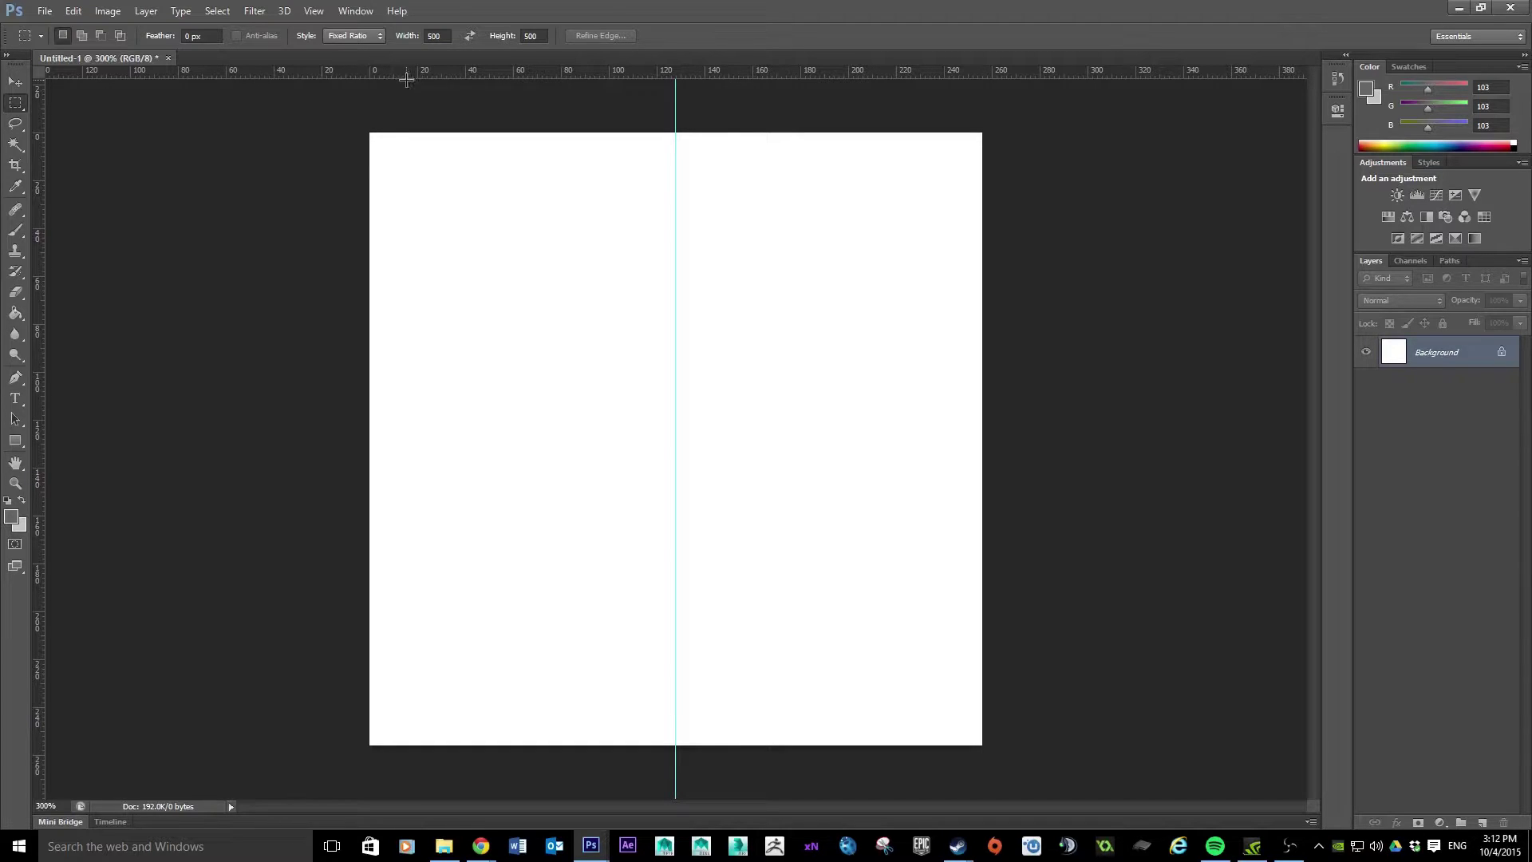
{"action": "left_click", "coordinate": [314, 12]}
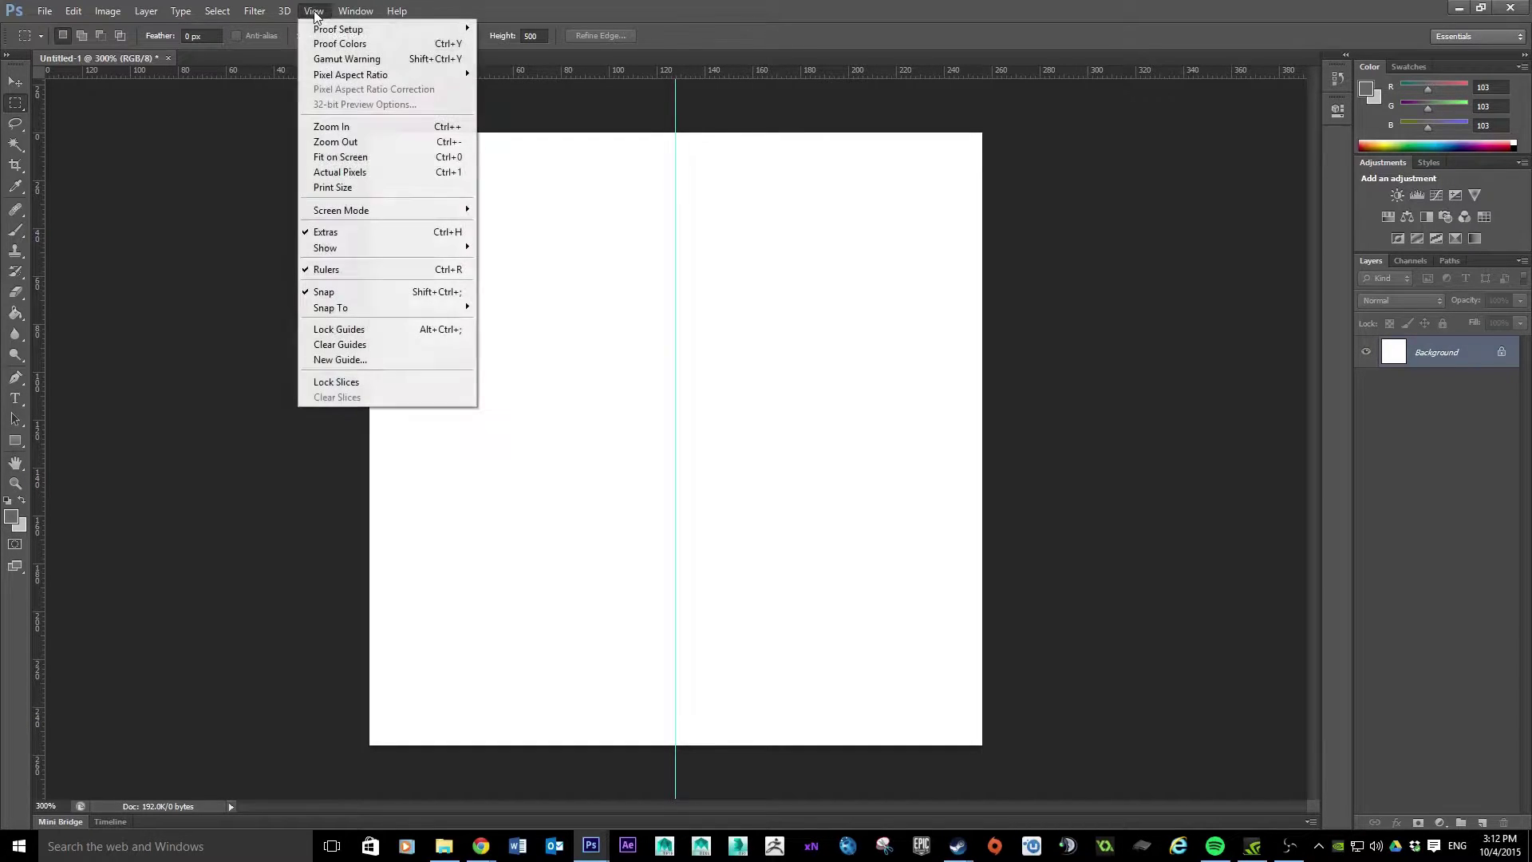
{"action": "left_click", "coordinate": [337, 359]}
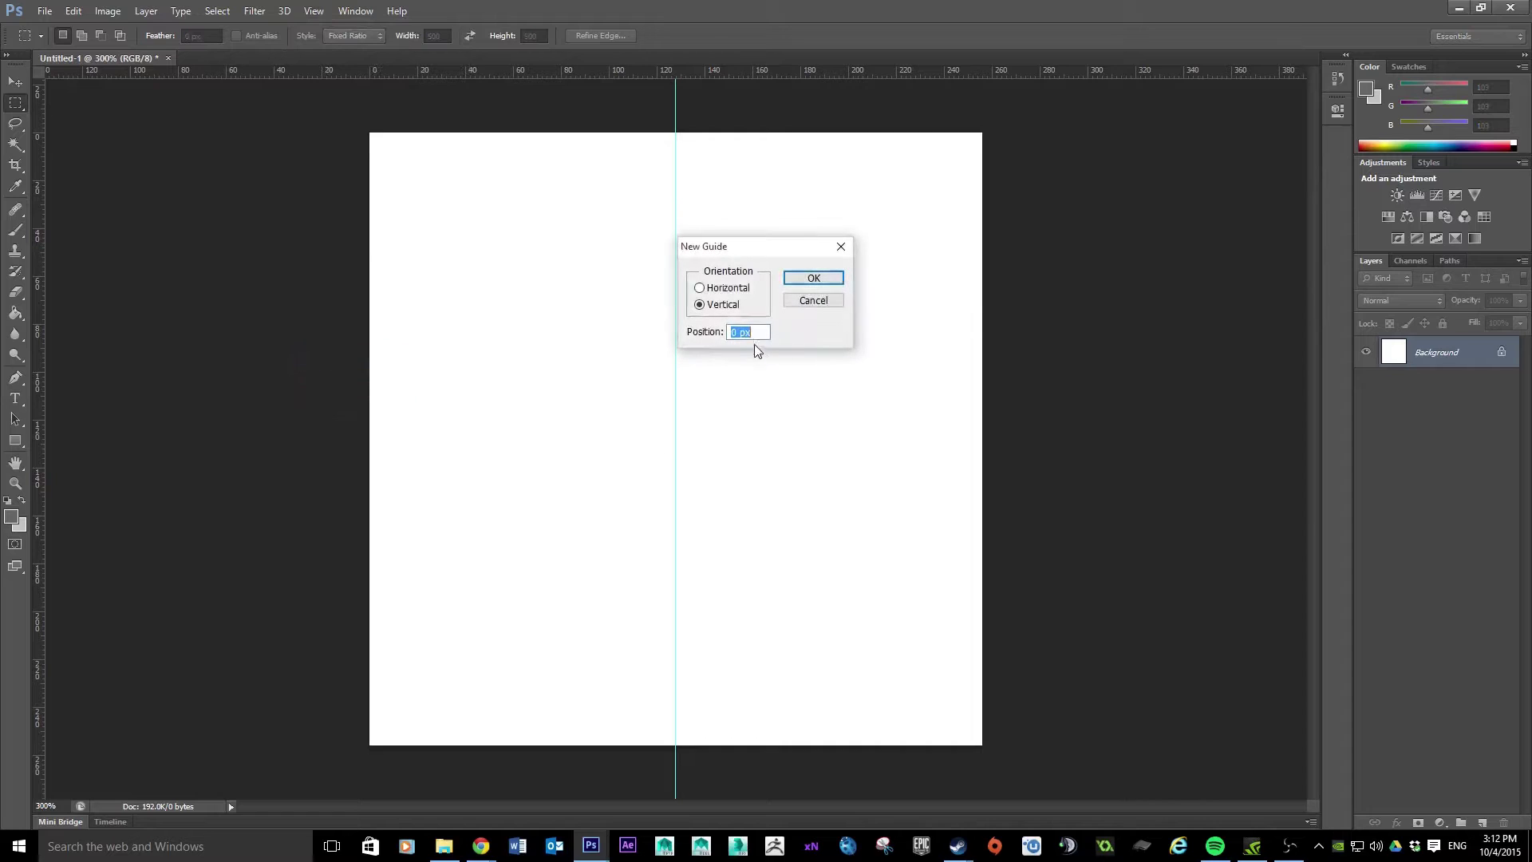
{"action": "left_click", "coordinate": [717, 288]}
{"action": "key", "text": "Tab"}
{"action": "type", "text": "12"}
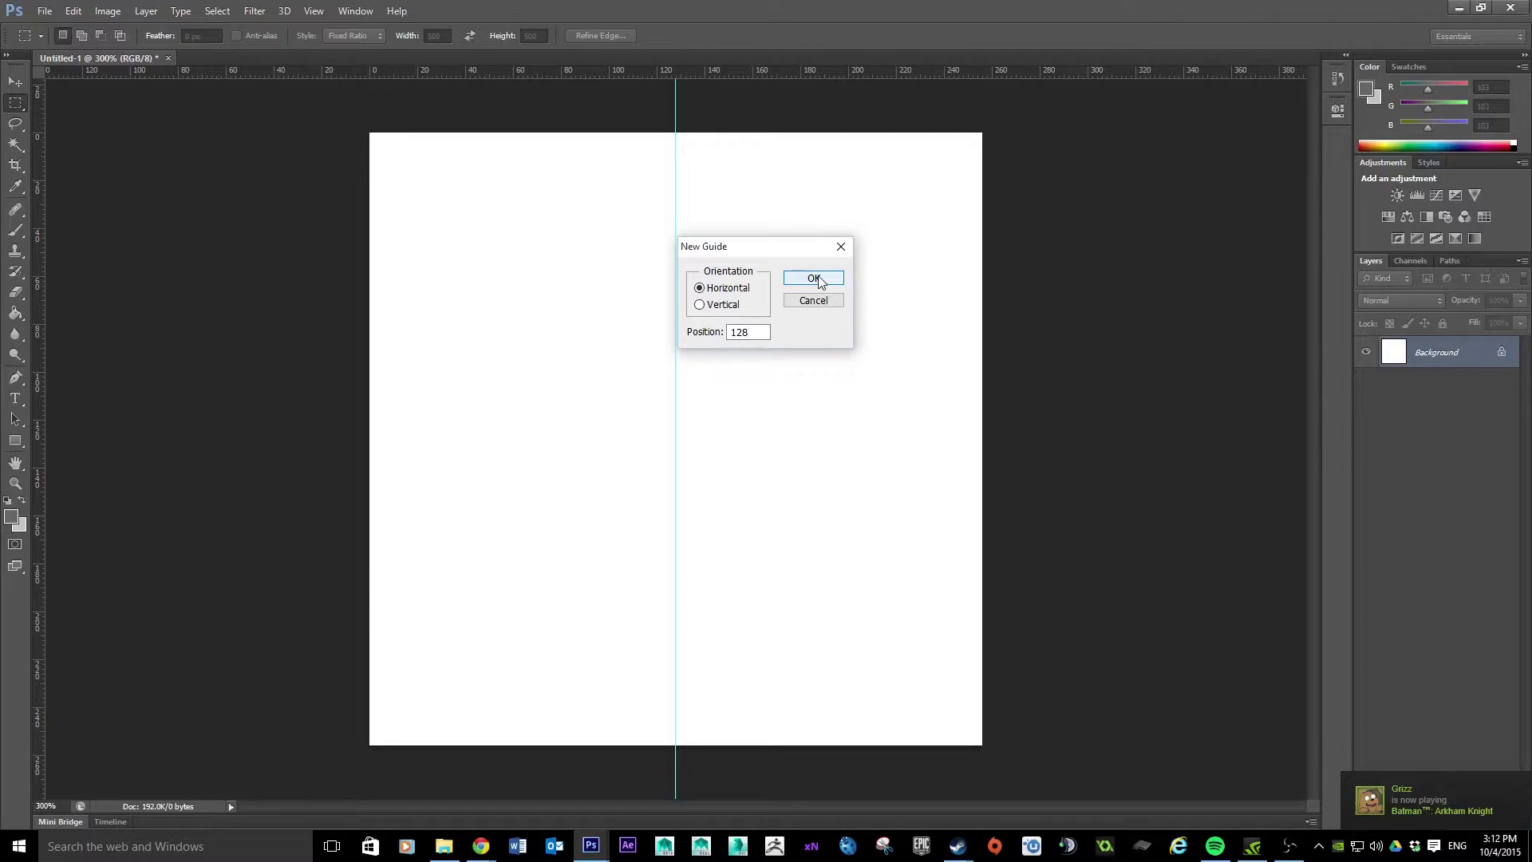
{"action": "left_click", "coordinate": [816, 279]}
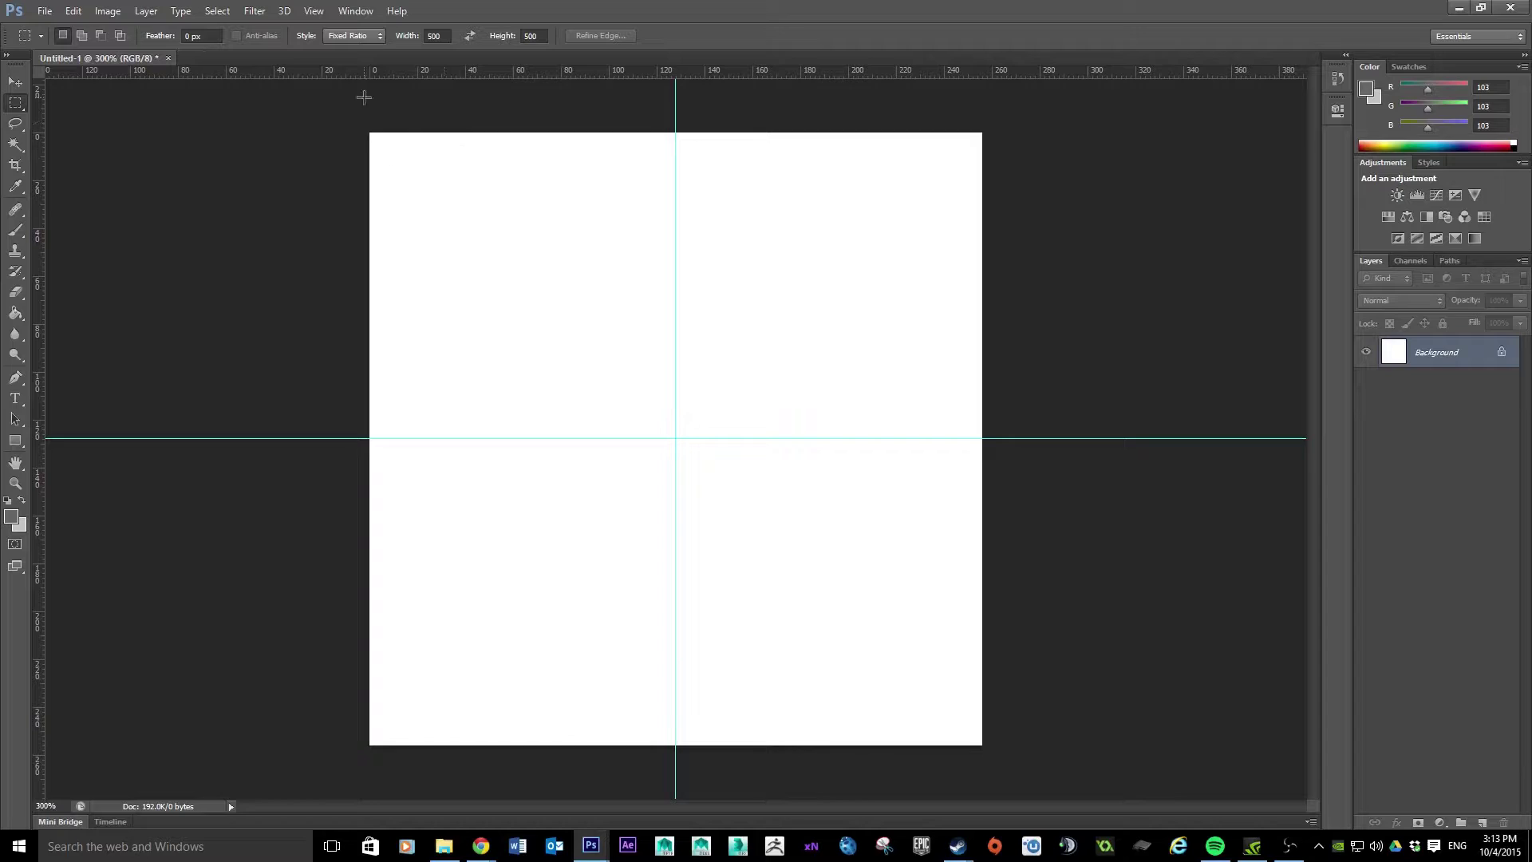
Add a horizontal and a vertical guide at 32 px
{"action": "left_click", "coordinate": [315, 11]}
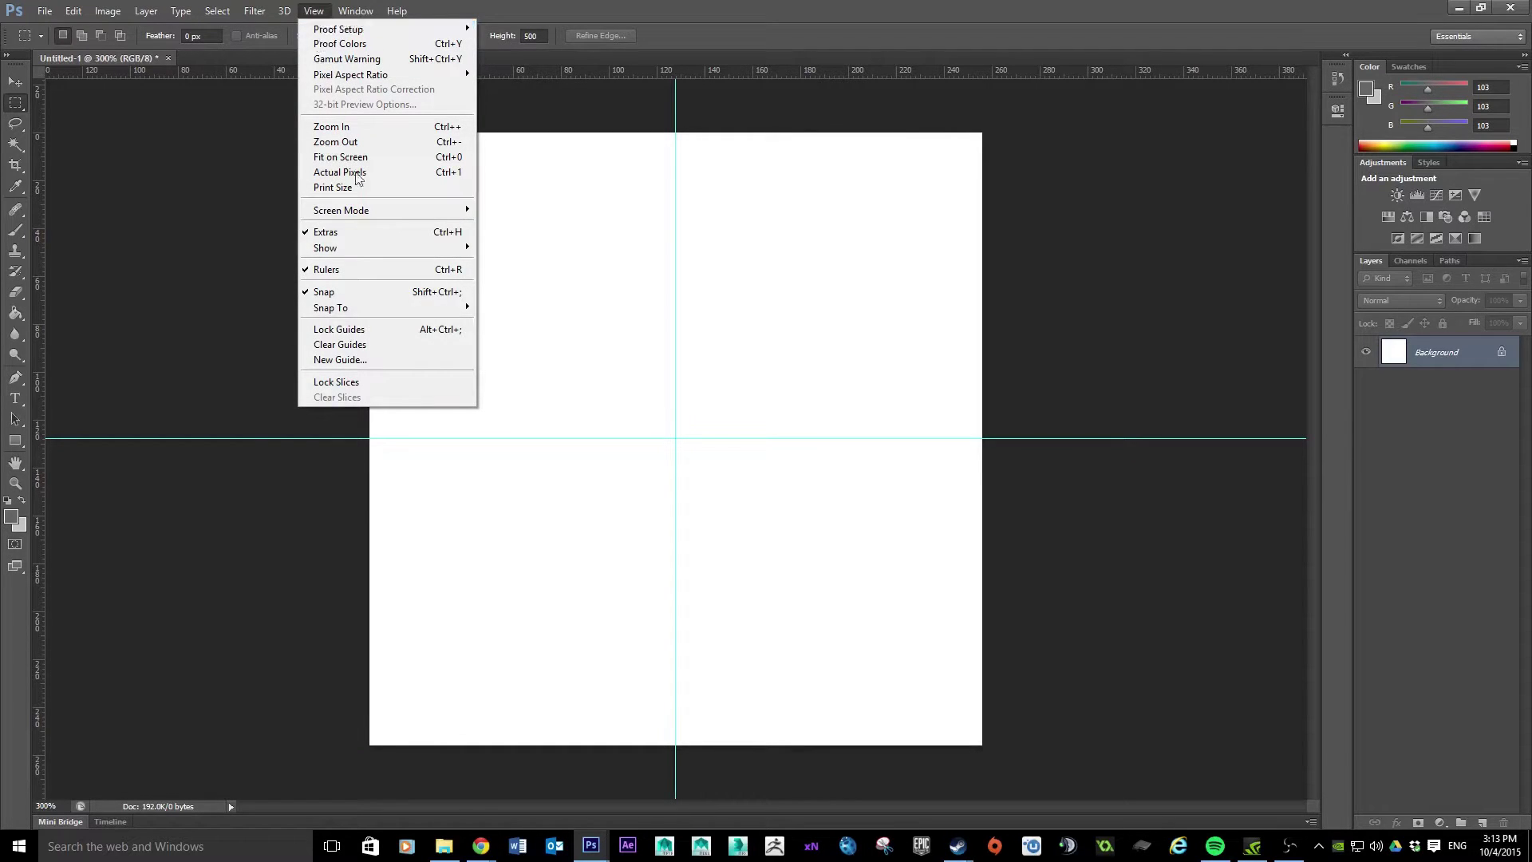
{"action": "left_click", "coordinate": [360, 361]}
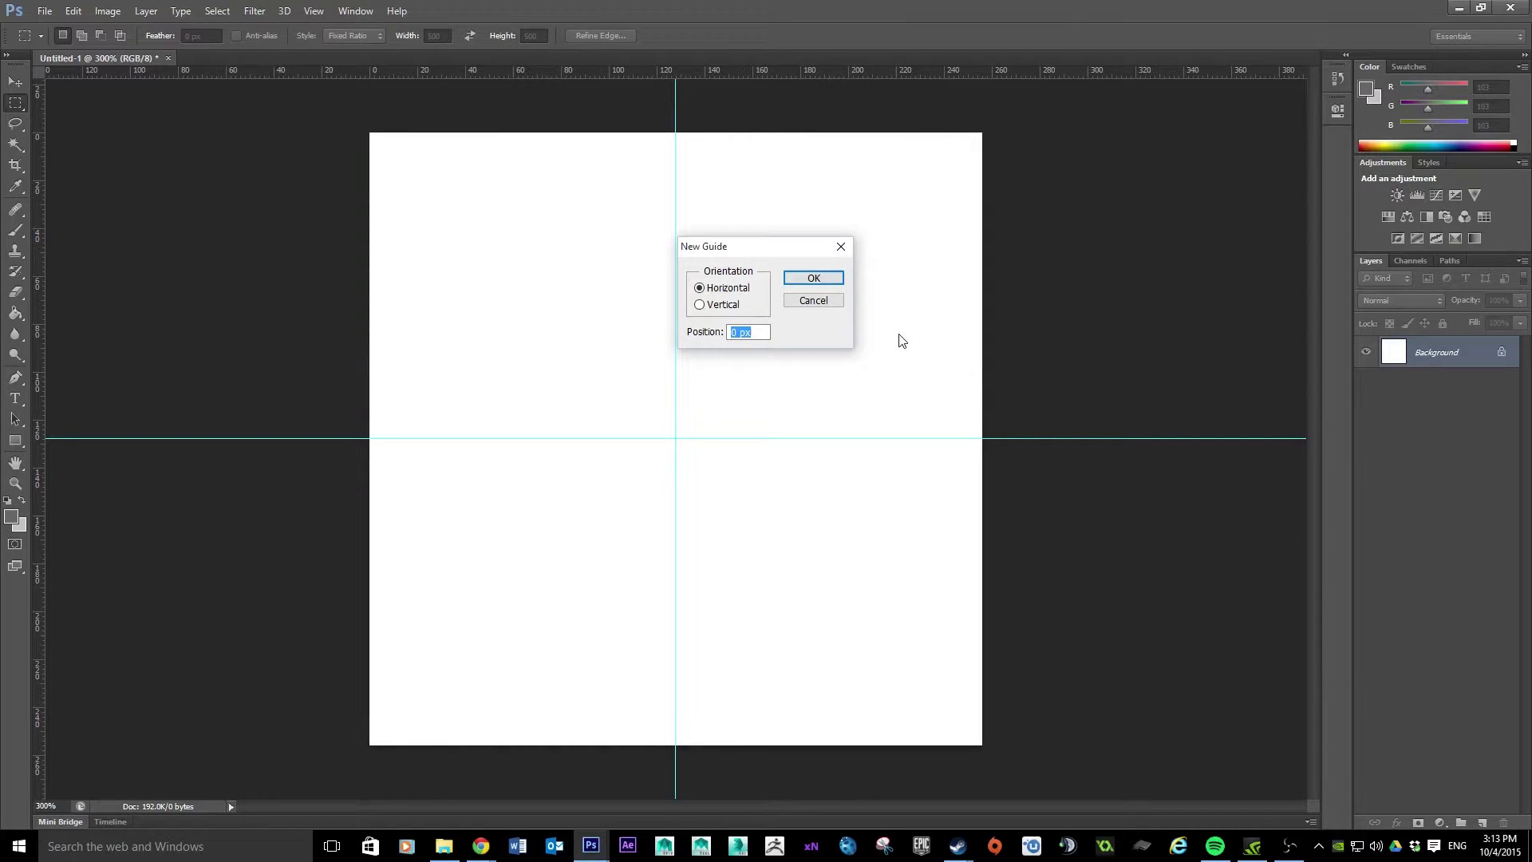
{"action": "type", "text": "32"}
{"action": "left_click", "coordinate": [807, 279]}
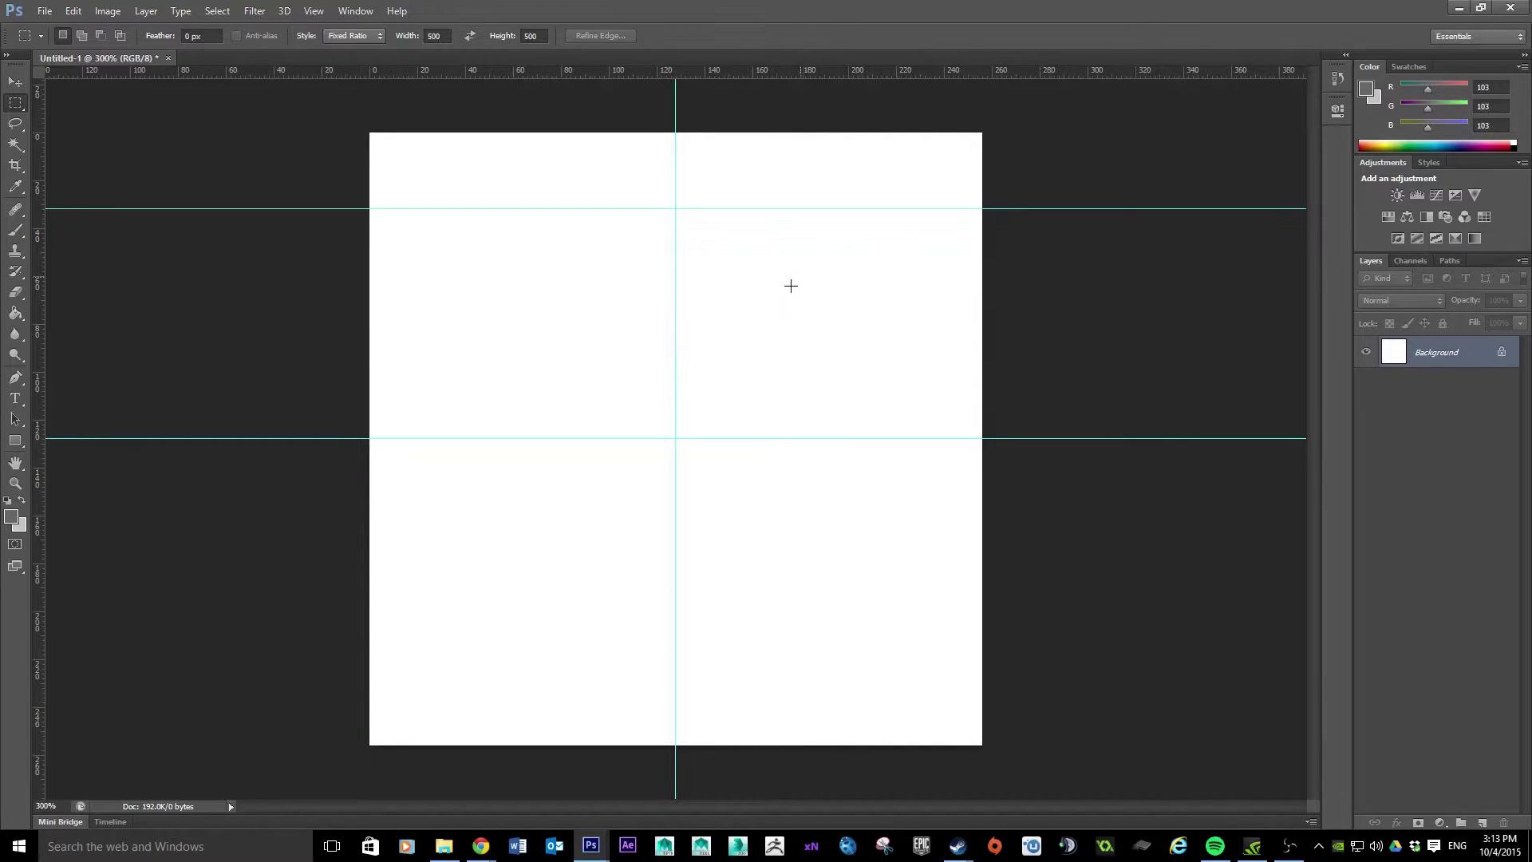
{"action": "left_click", "coordinate": [314, 11]}
{"action": "left_click", "coordinate": [382, 361]}
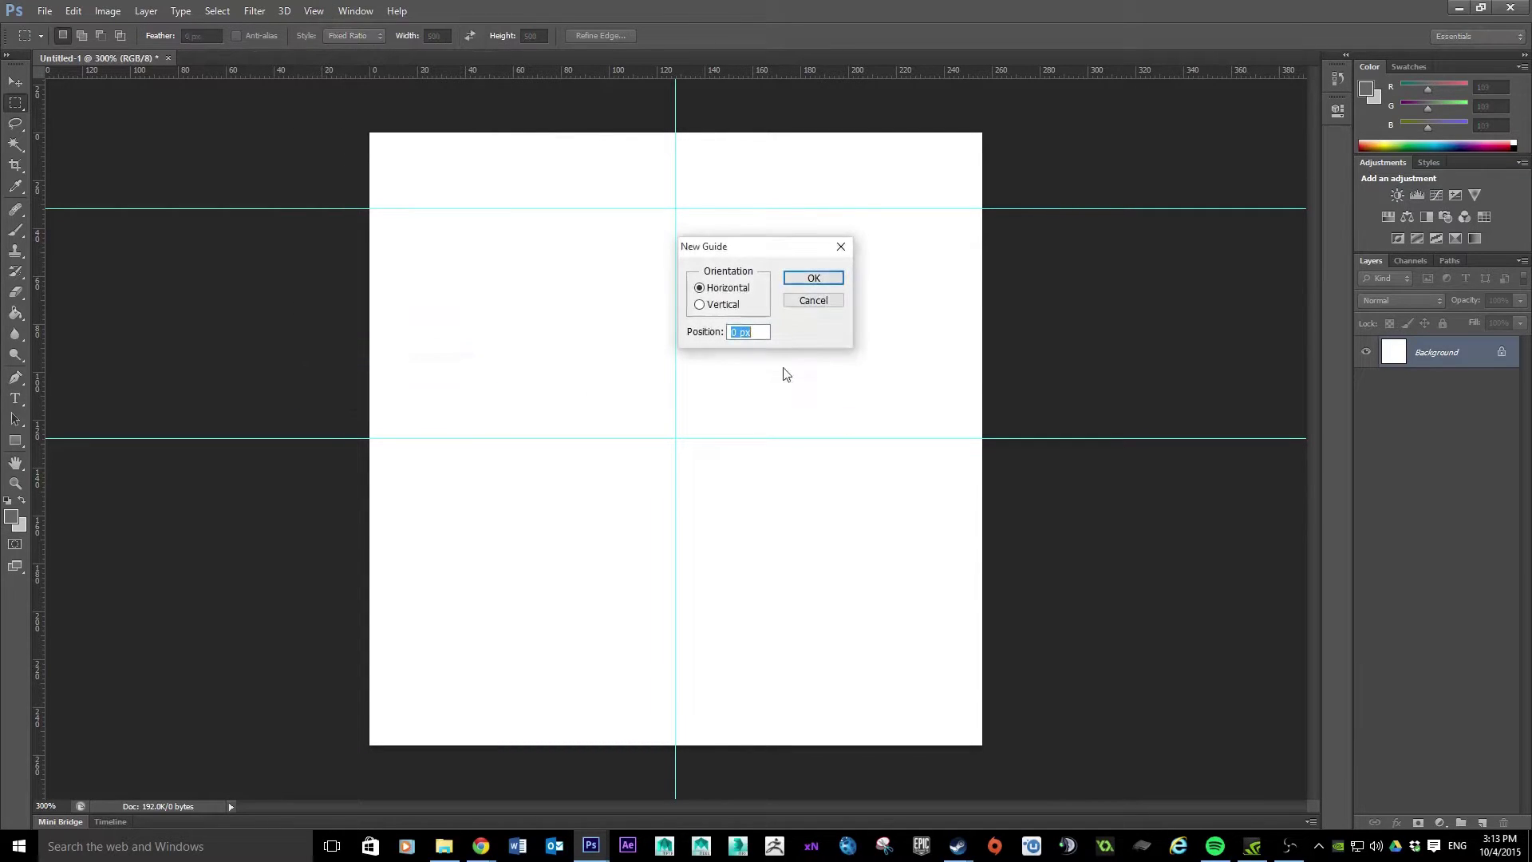
{"action": "left_click", "coordinate": [723, 304]}
{"action": "type", "text": "32"}
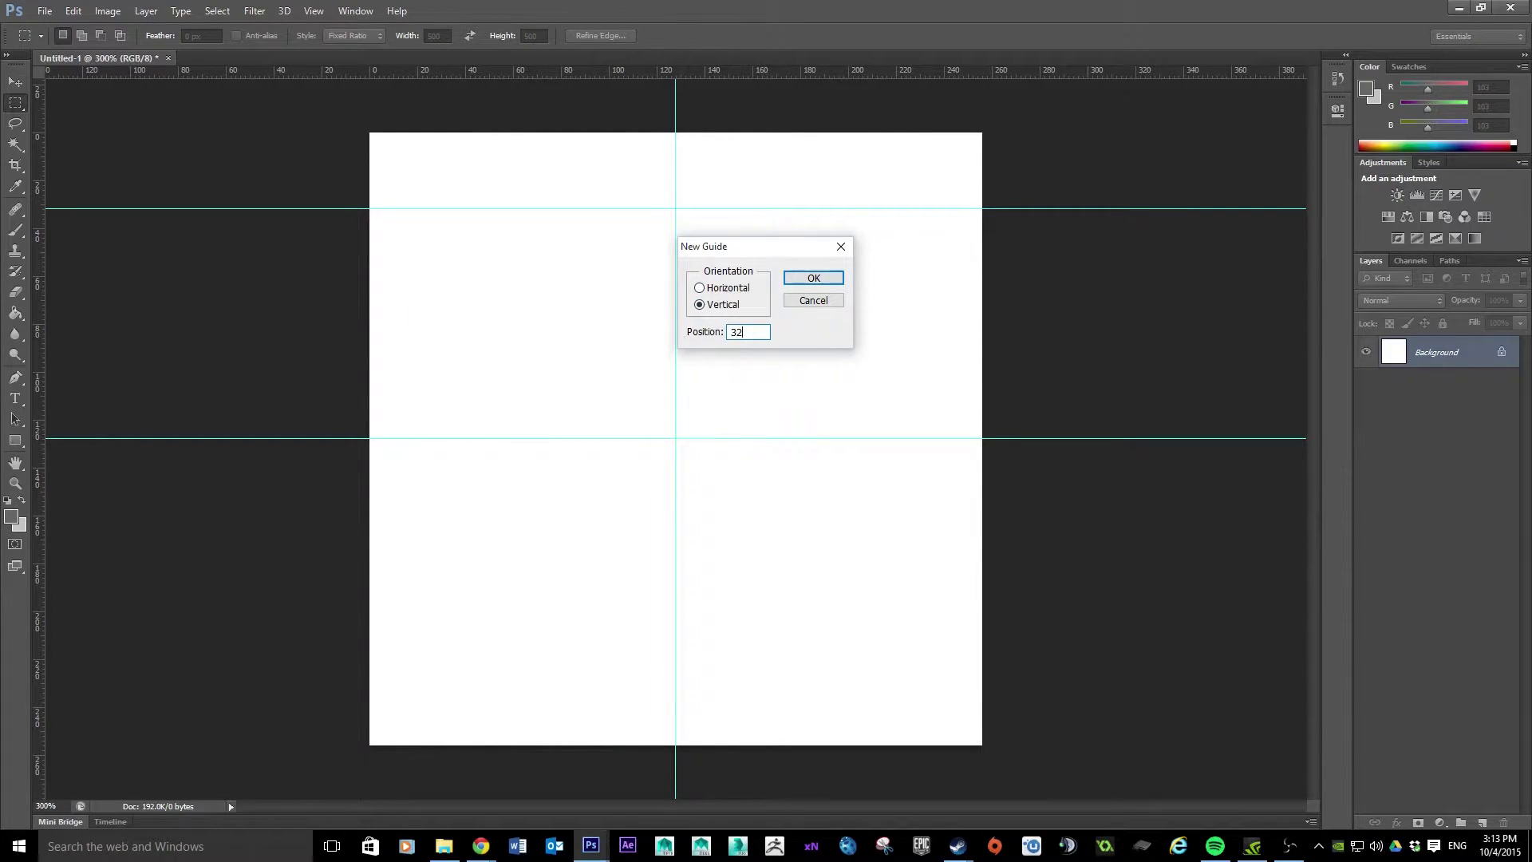
{"action": "left_click", "coordinate": [824, 278]}
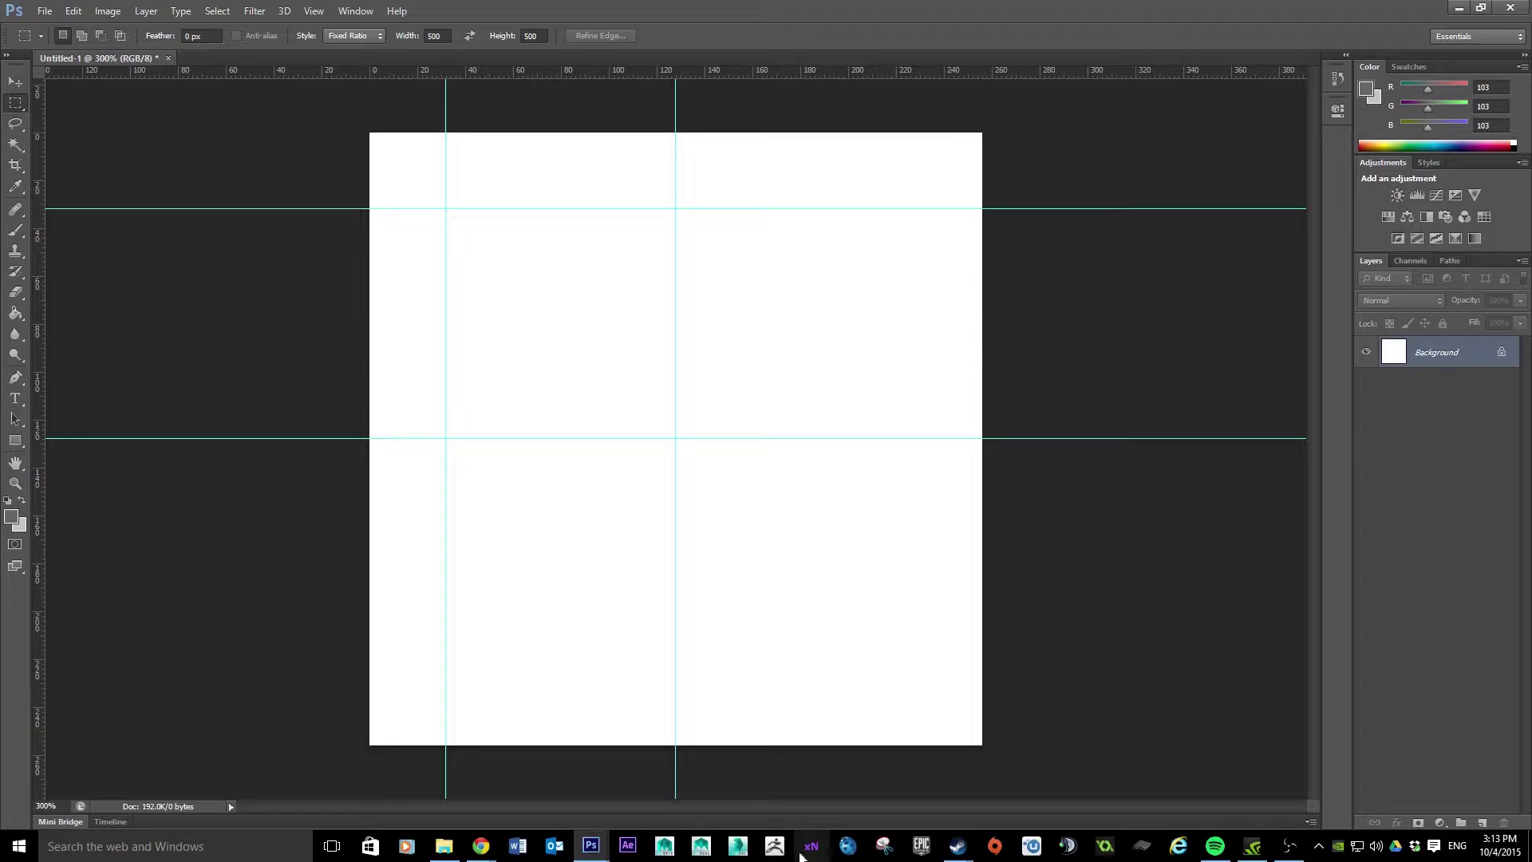
Add vertical guides at 160 px and 64 px
{"action": "left_click", "coordinate": [314, 11]}
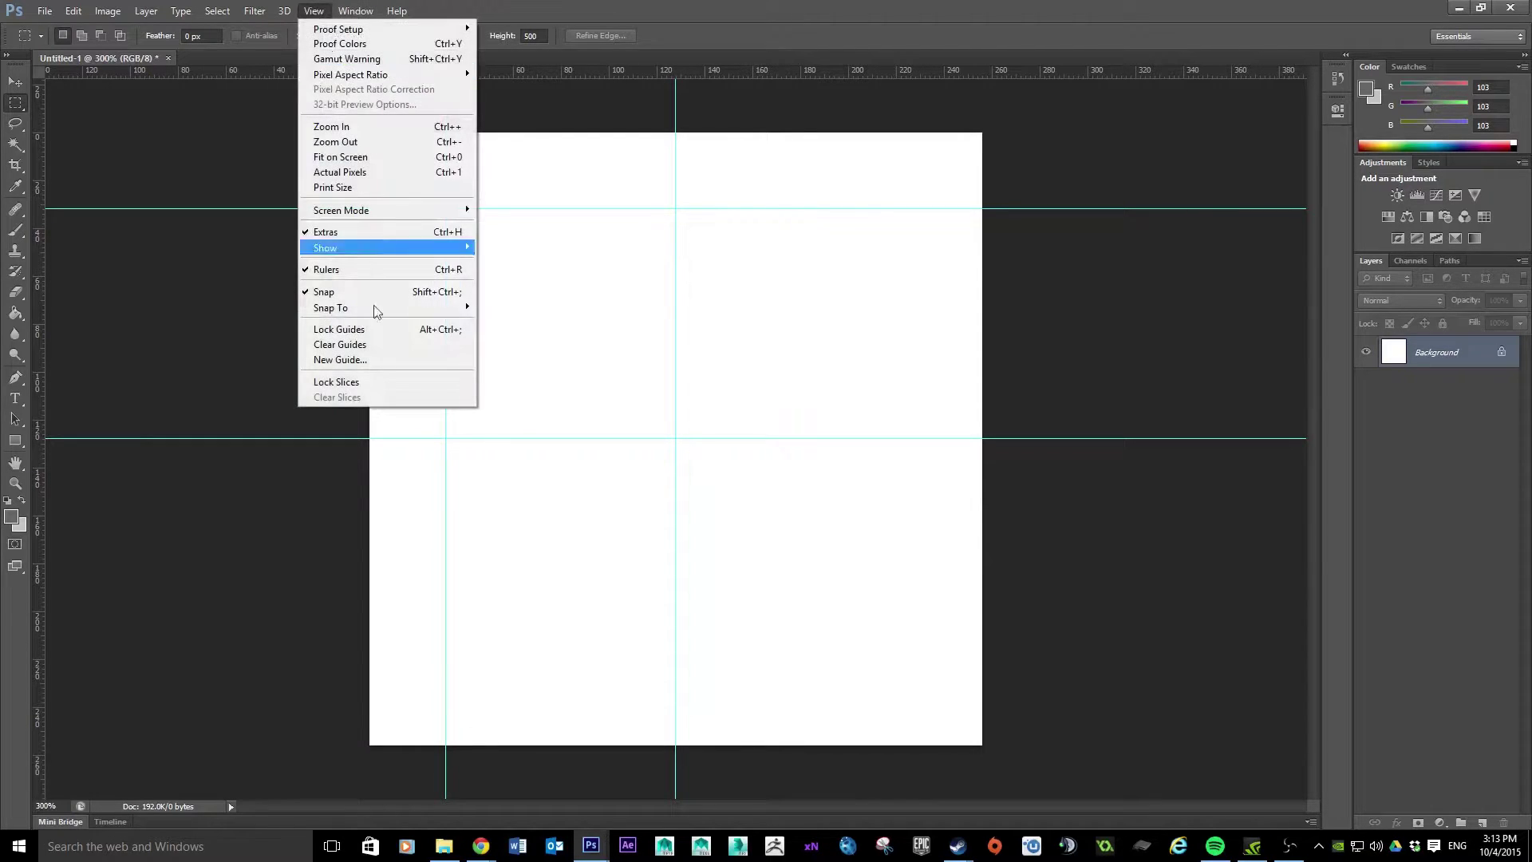
{"action": "left_click", "coordinate": [417, 359]}
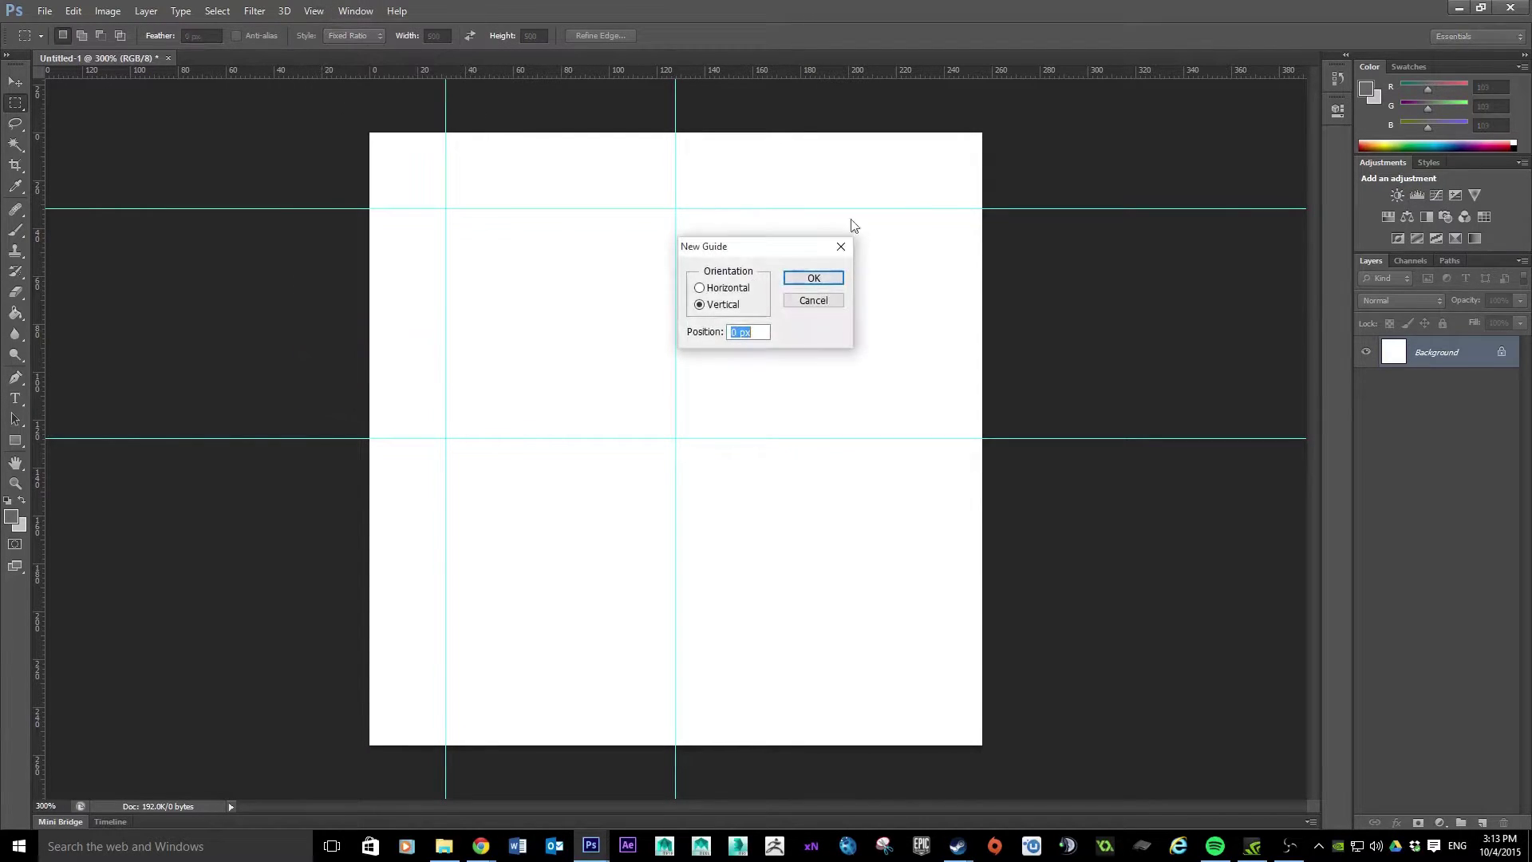
{"action": "left_click_drag", "start_coordinate": [750, 249], "coordinate": [1224, 209]}
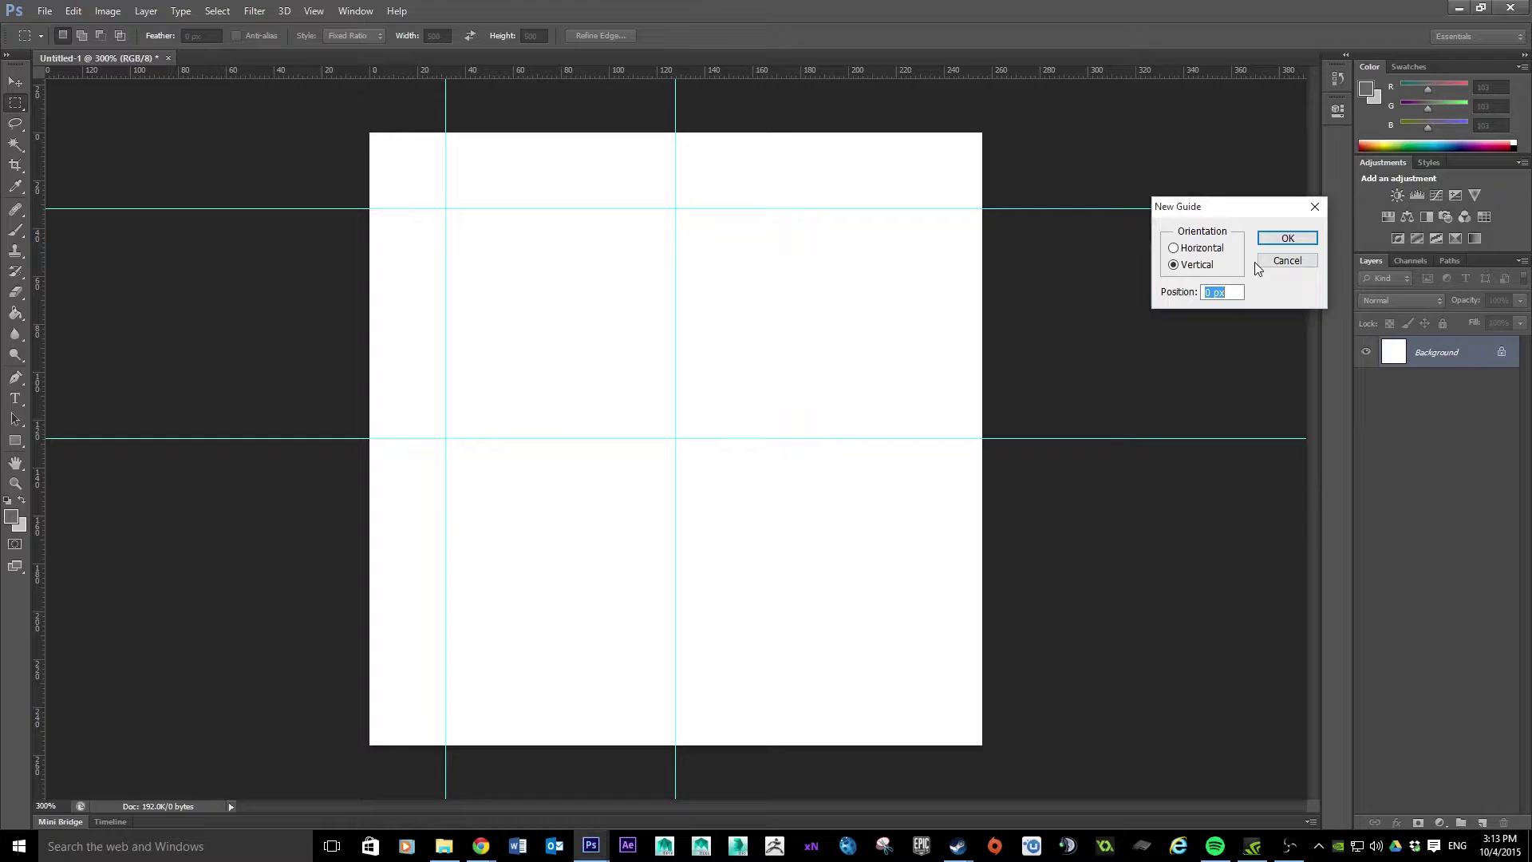
{"action": "type", "text": "160"}
{"action": "key", "text": "Return"}
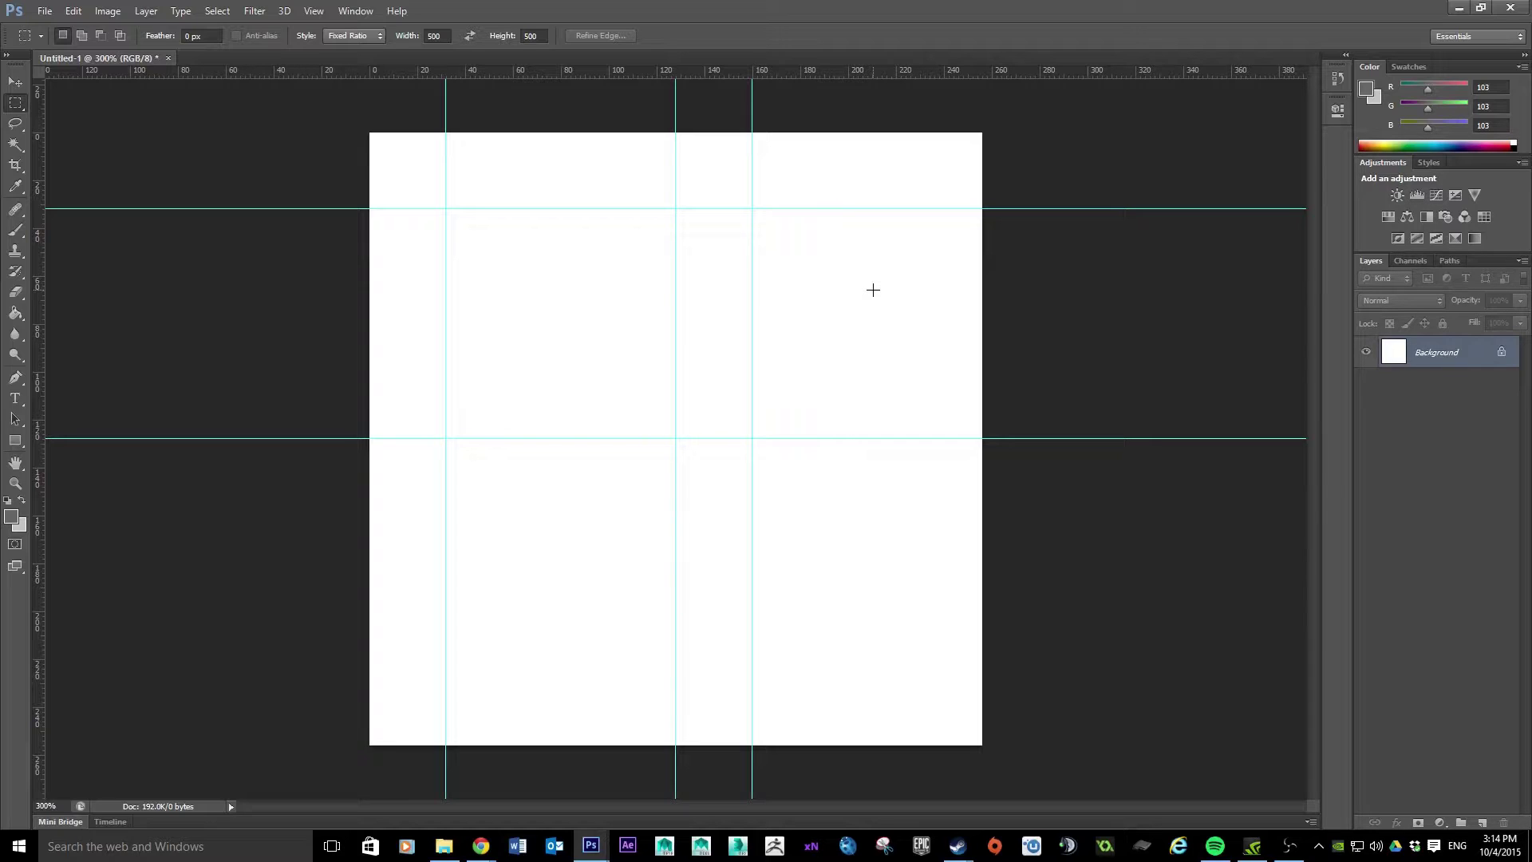
{"action": "left_click", "coordinate": [312, 11]}
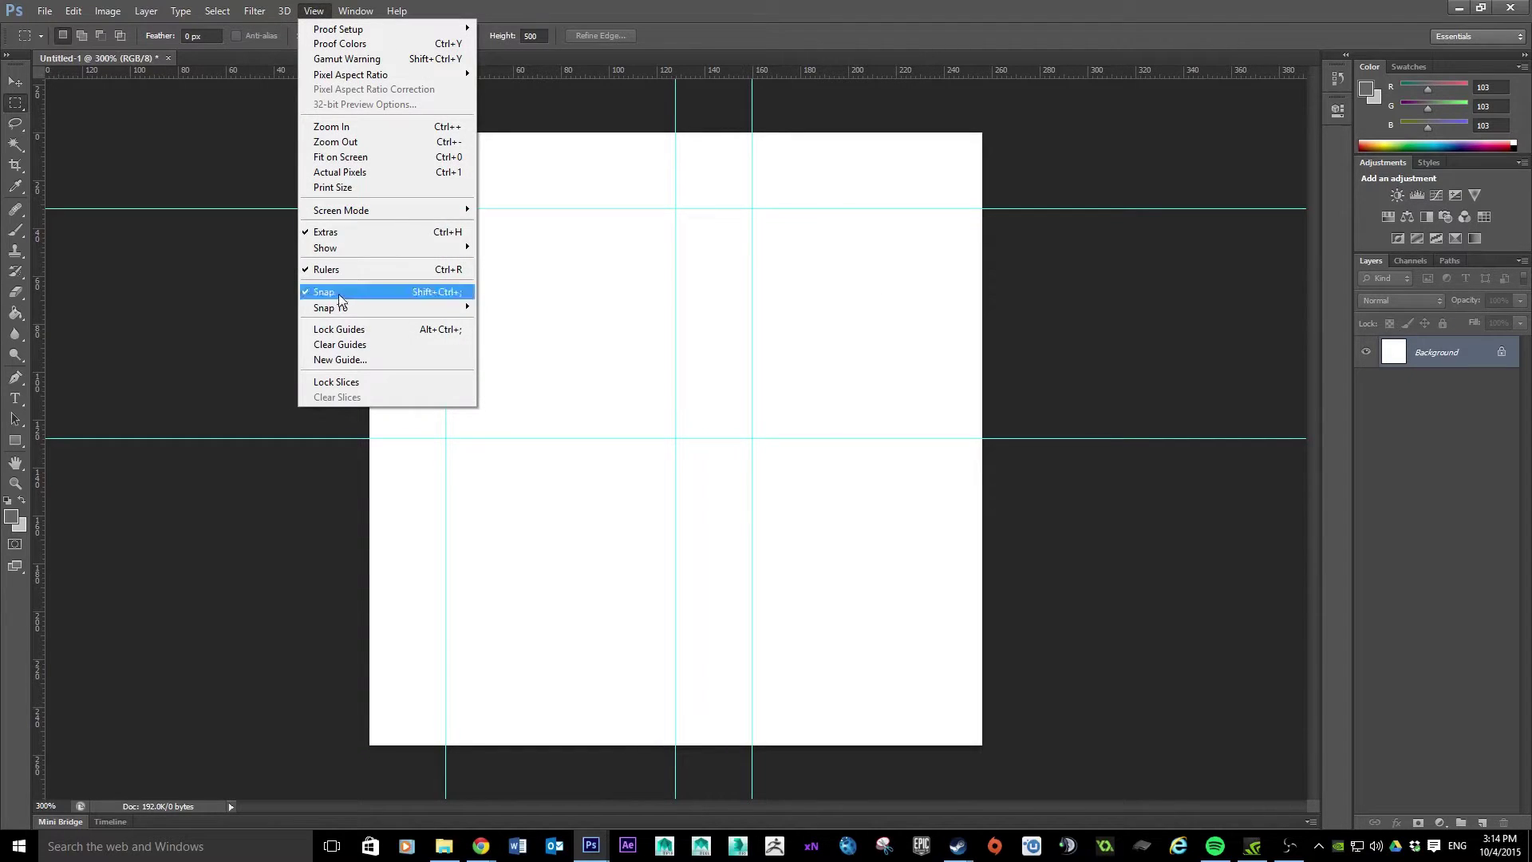
{"action": "left_click", "coordinate": [379, 361]}
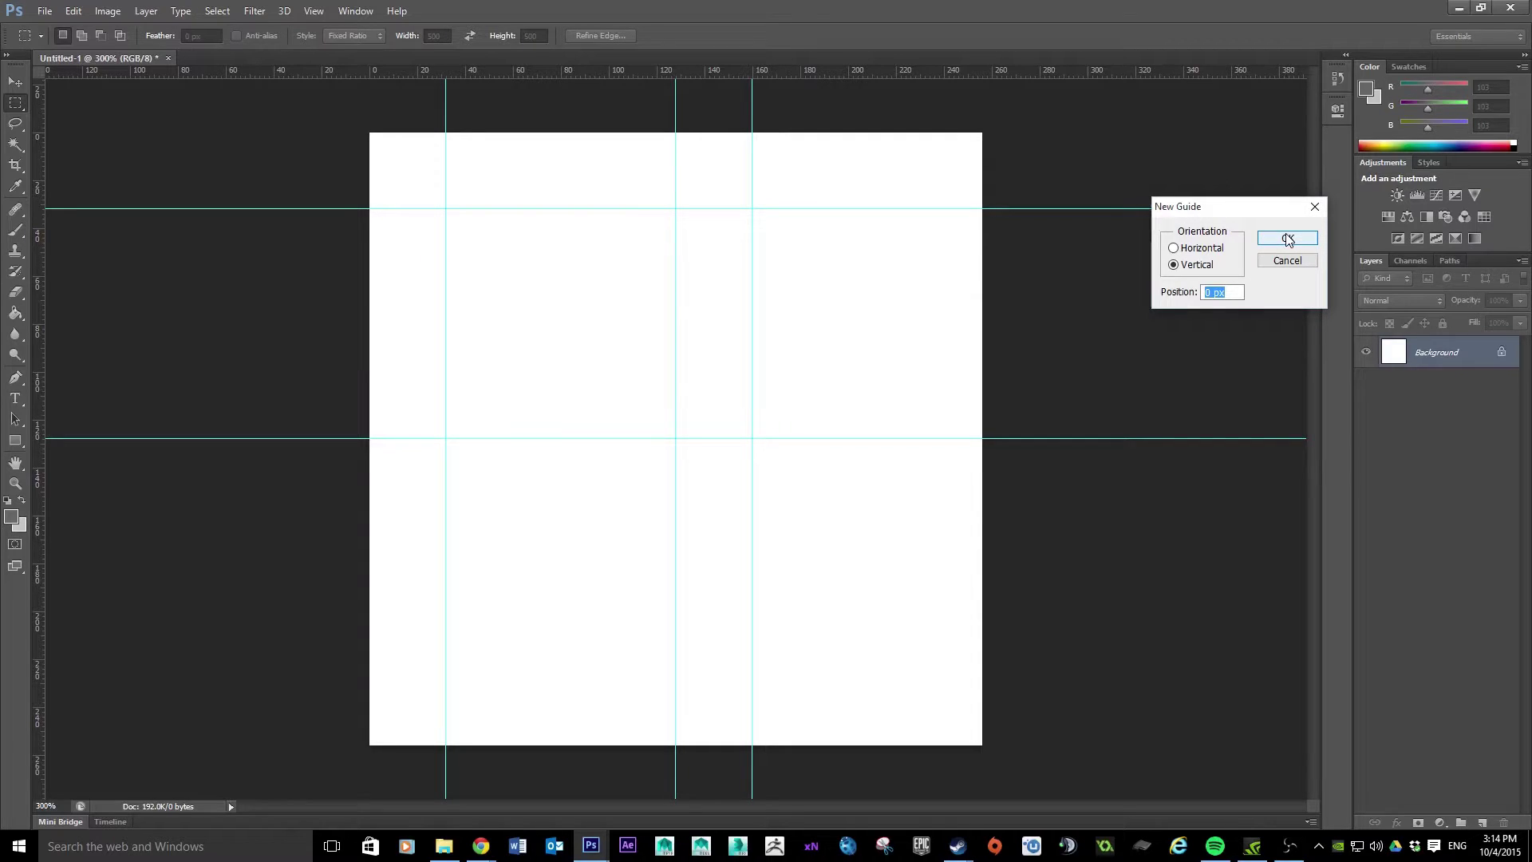
{"action": "type", "text": "64"}
{"action": "left_click", "coordinate": [1297, 239]}
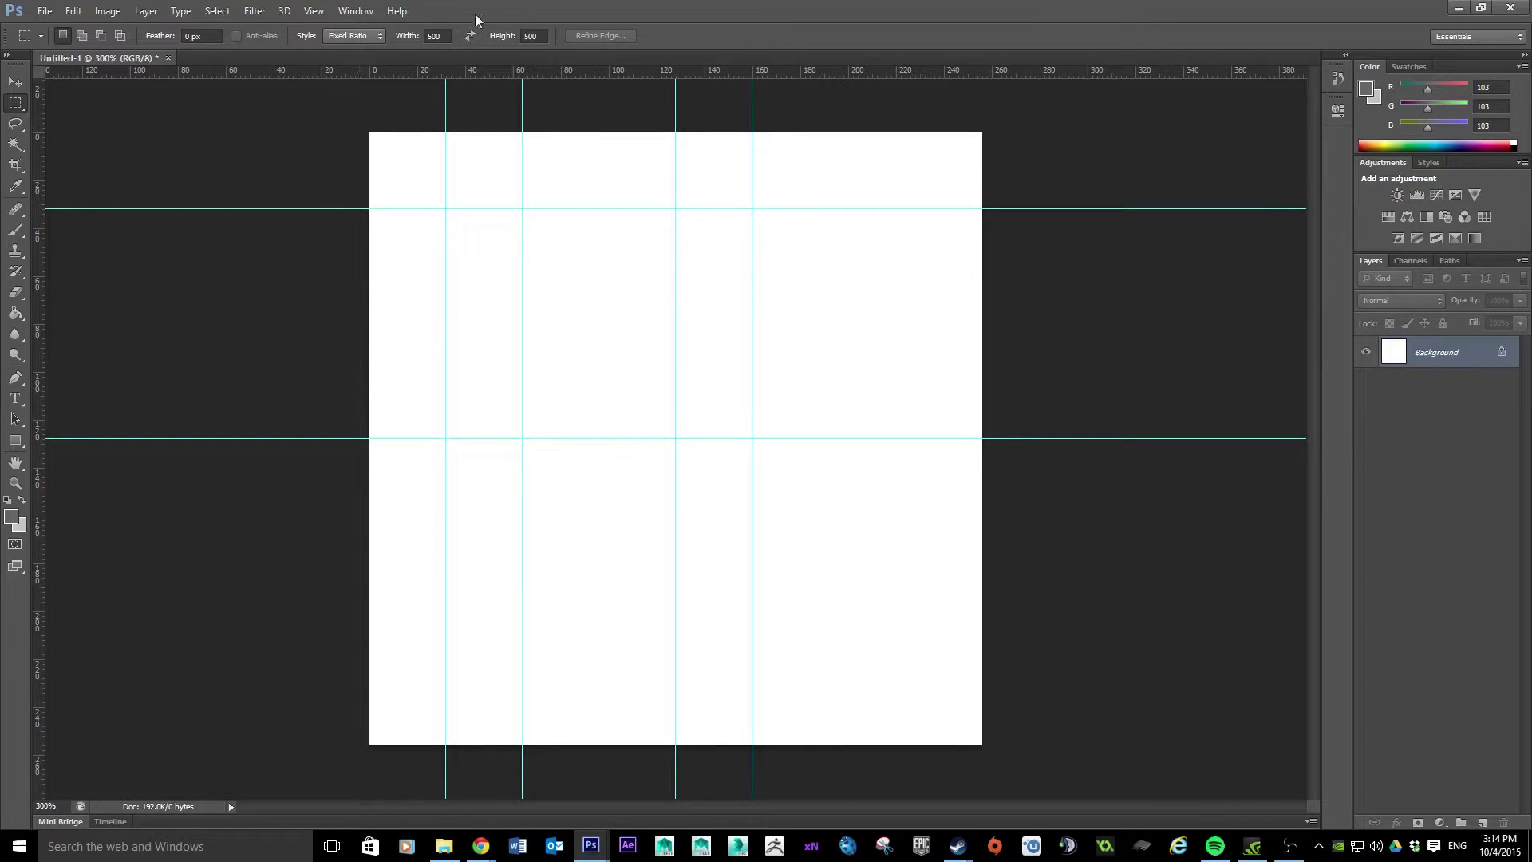
Add a horizontal guide at 64 px
{"action": "left_click", "coordinate": [314, 13]}
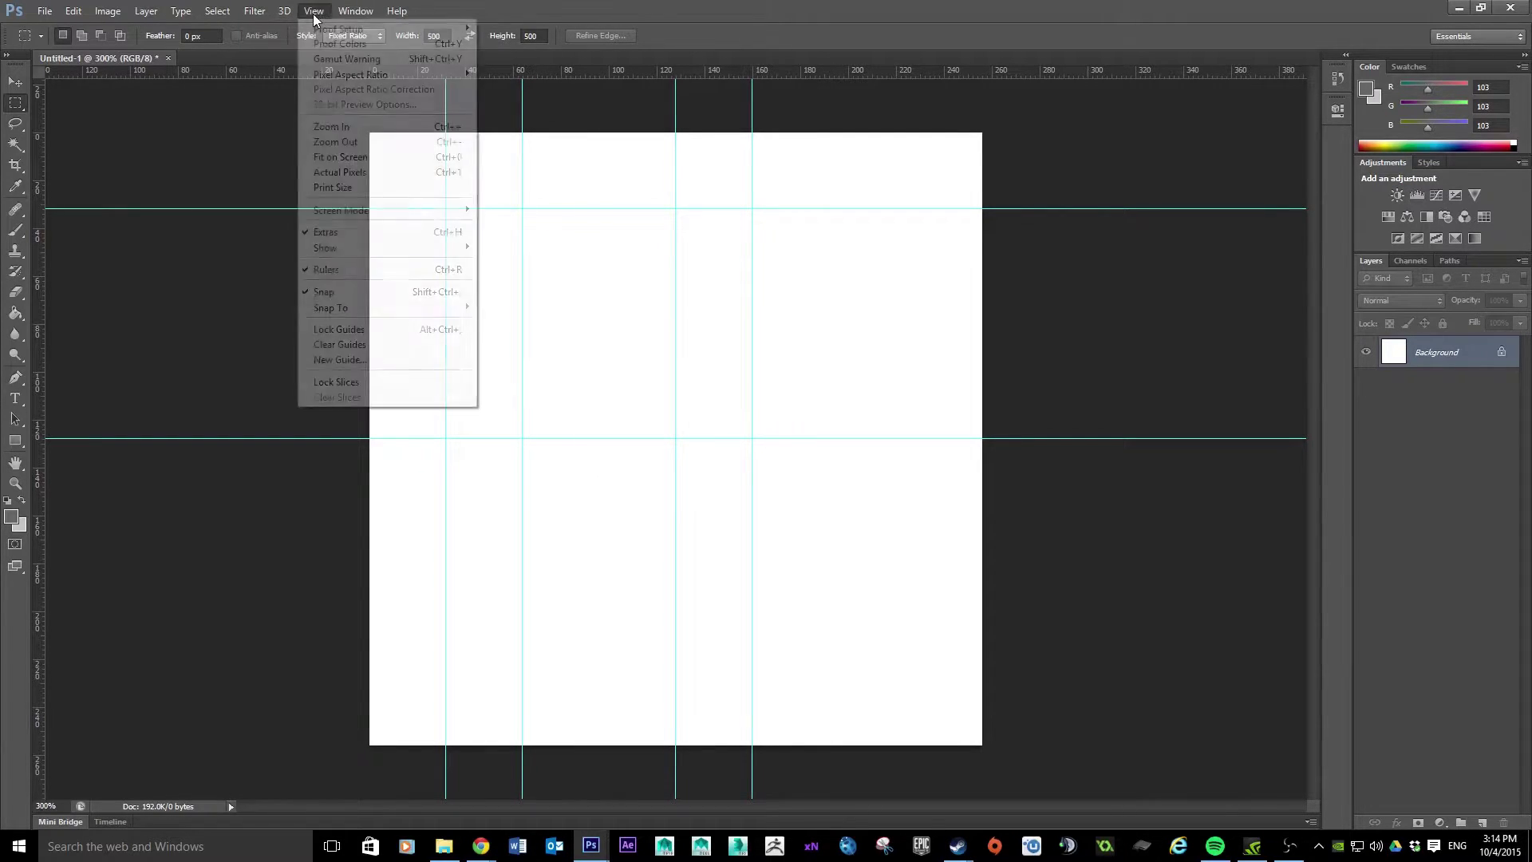
{"action": "left_click", "coordinate": [397, 361]}
{"action": "left_click", "coordinate": [1211, 249]}
{"action": "type", "text": "64"}
{"action": "left_click", "coordinate": [1272, 239]}
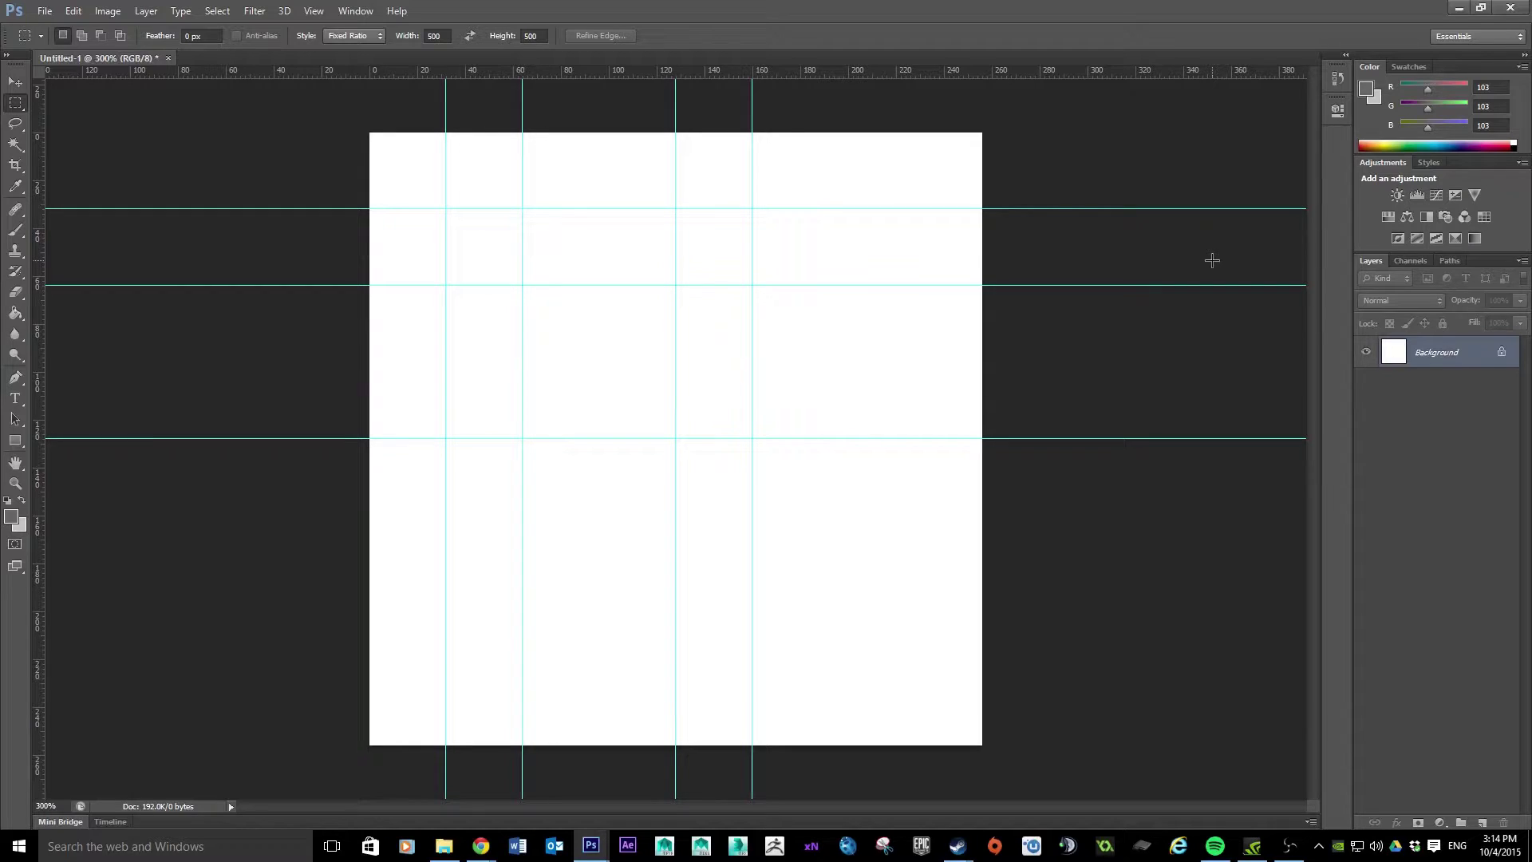
With the Rectangle tool selected, set the foreground colour to black
{"action": "left_click", "coordinate": [11, 442]}
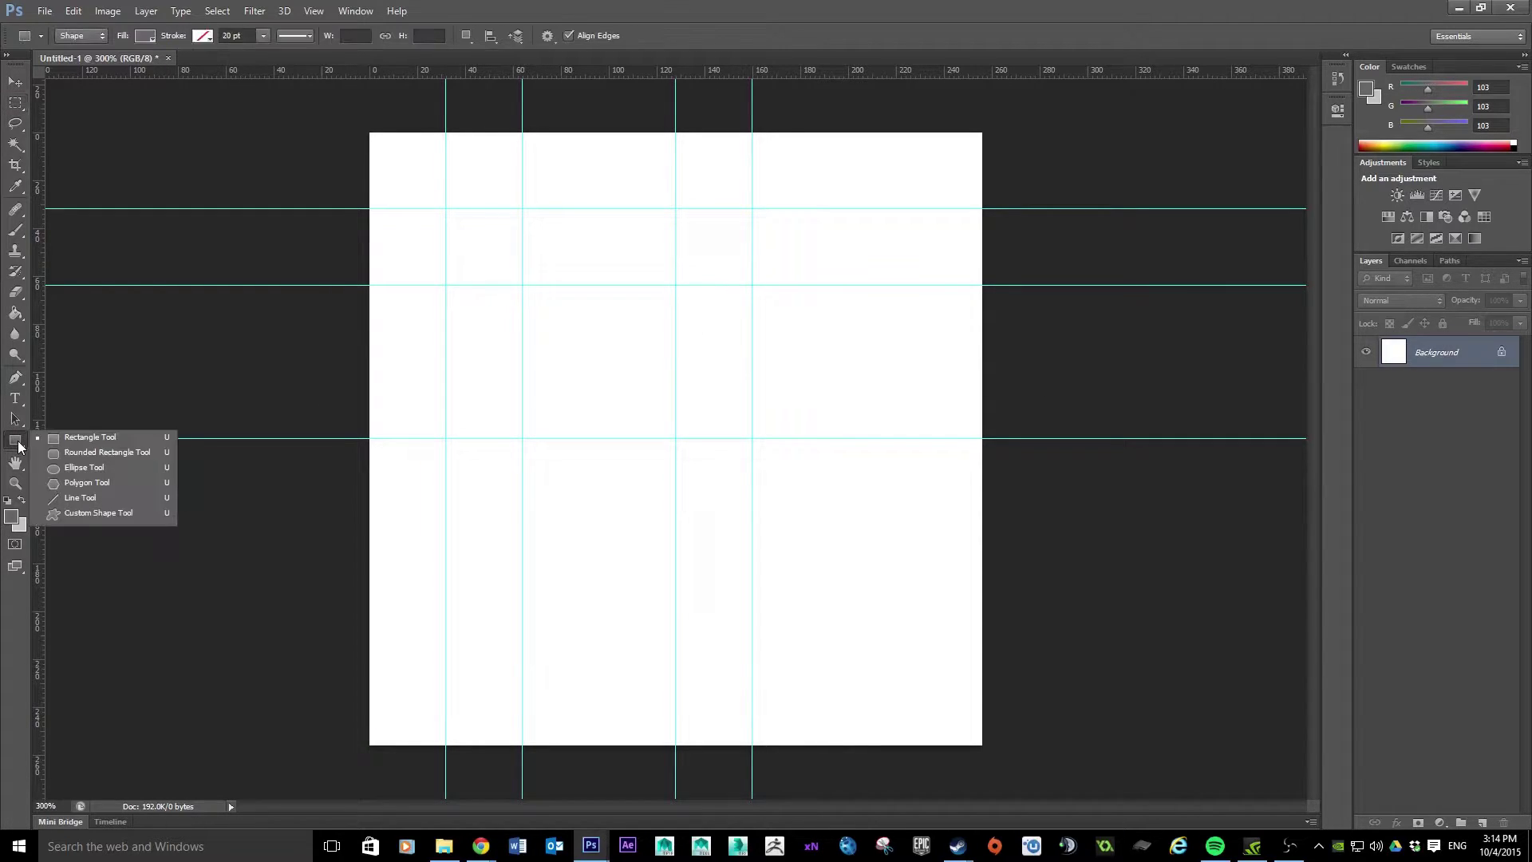
{"action": "left_click", "coordinate": [71, 437]}
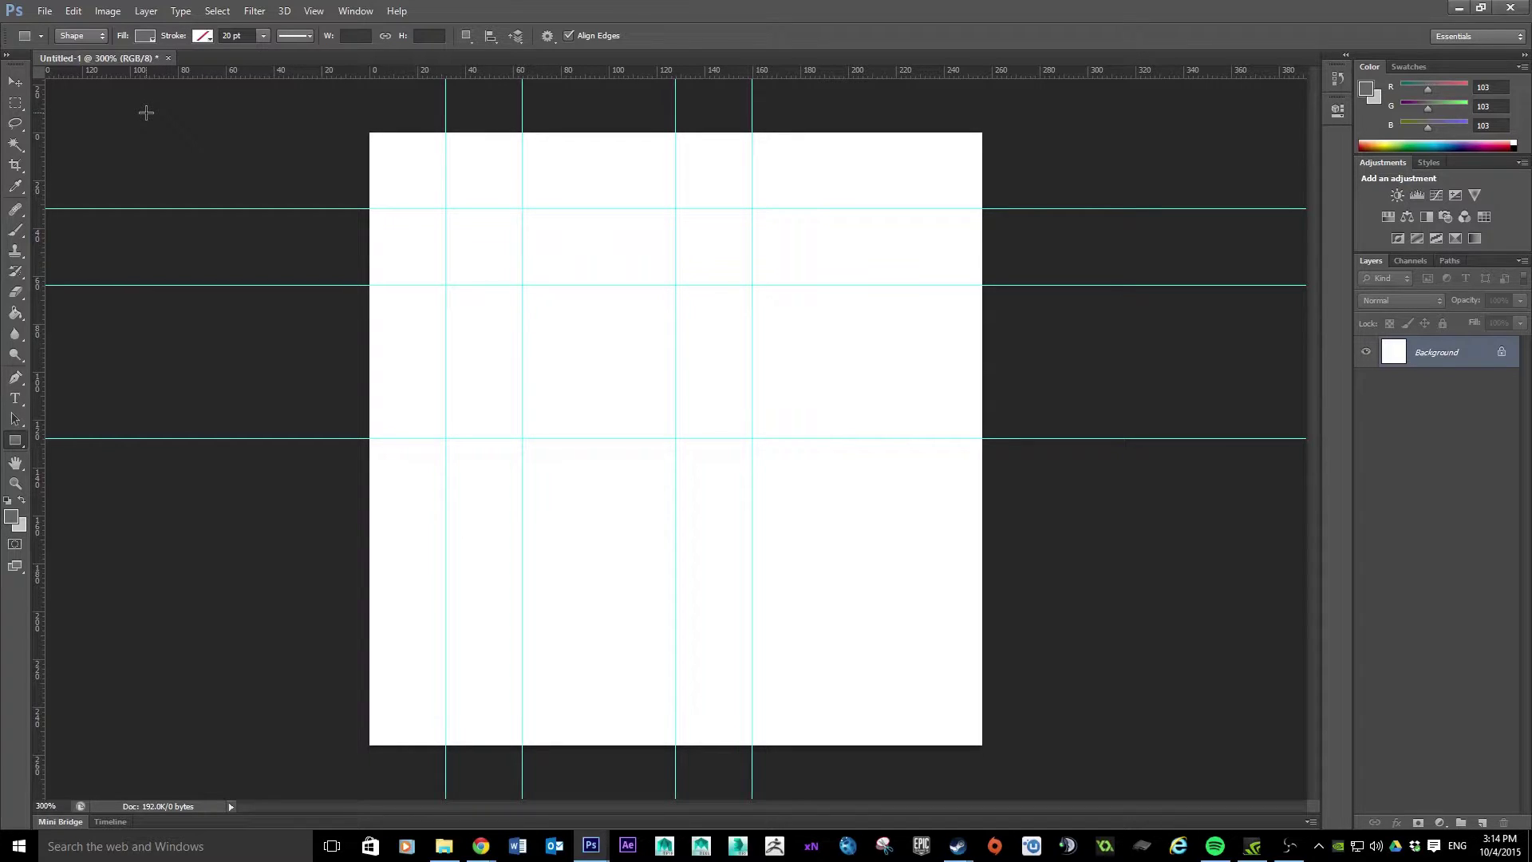
{"action": "left_click", "coordinate": [14, 519]}
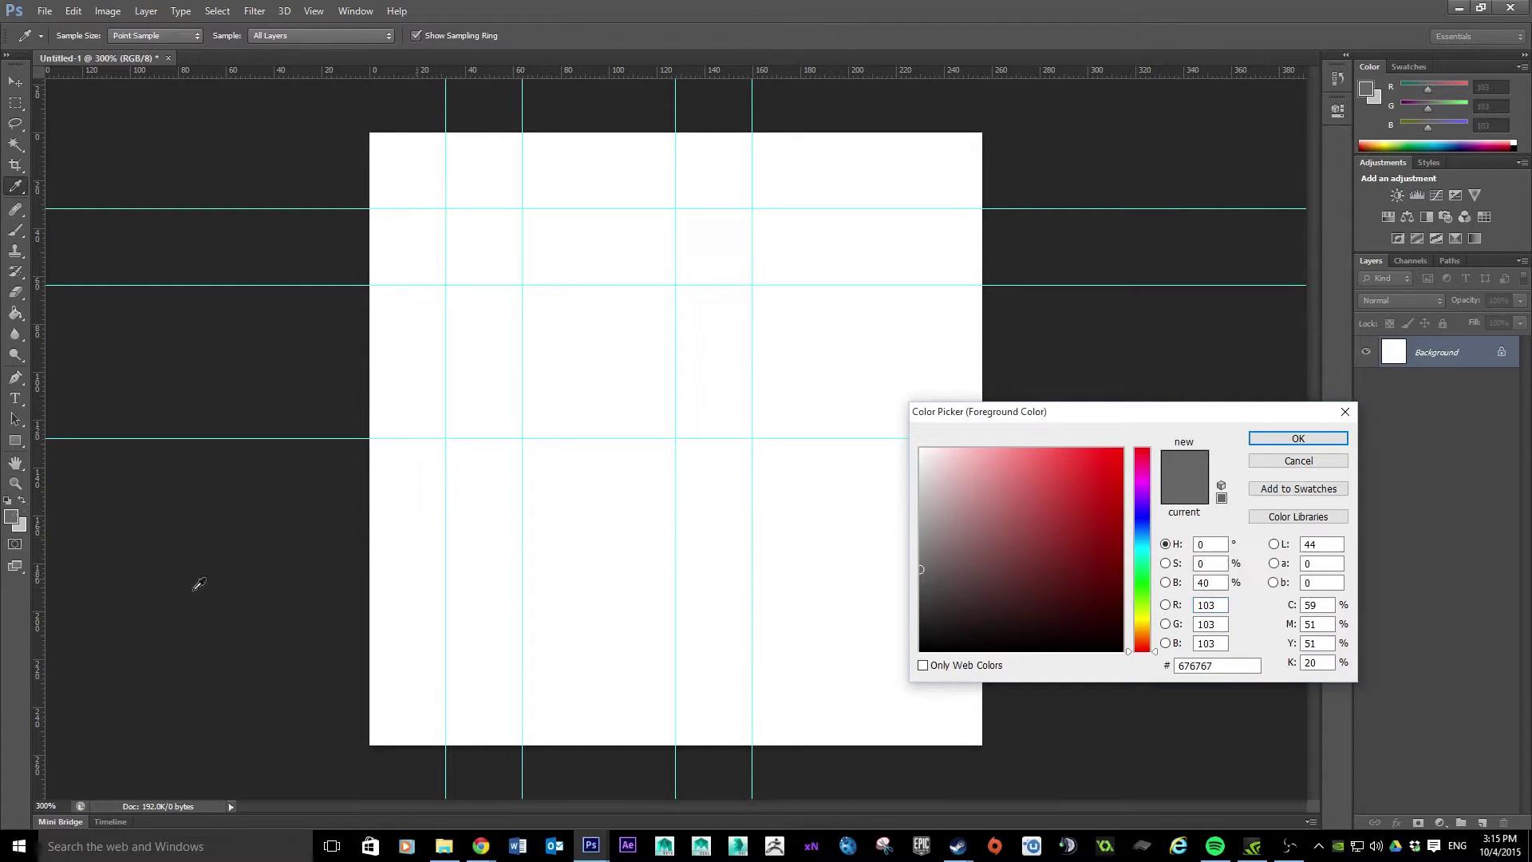
{"action": "left_click", "coordinate": [1292, 464]}
{"action": "left_click", "coordinate": [13, 516]}
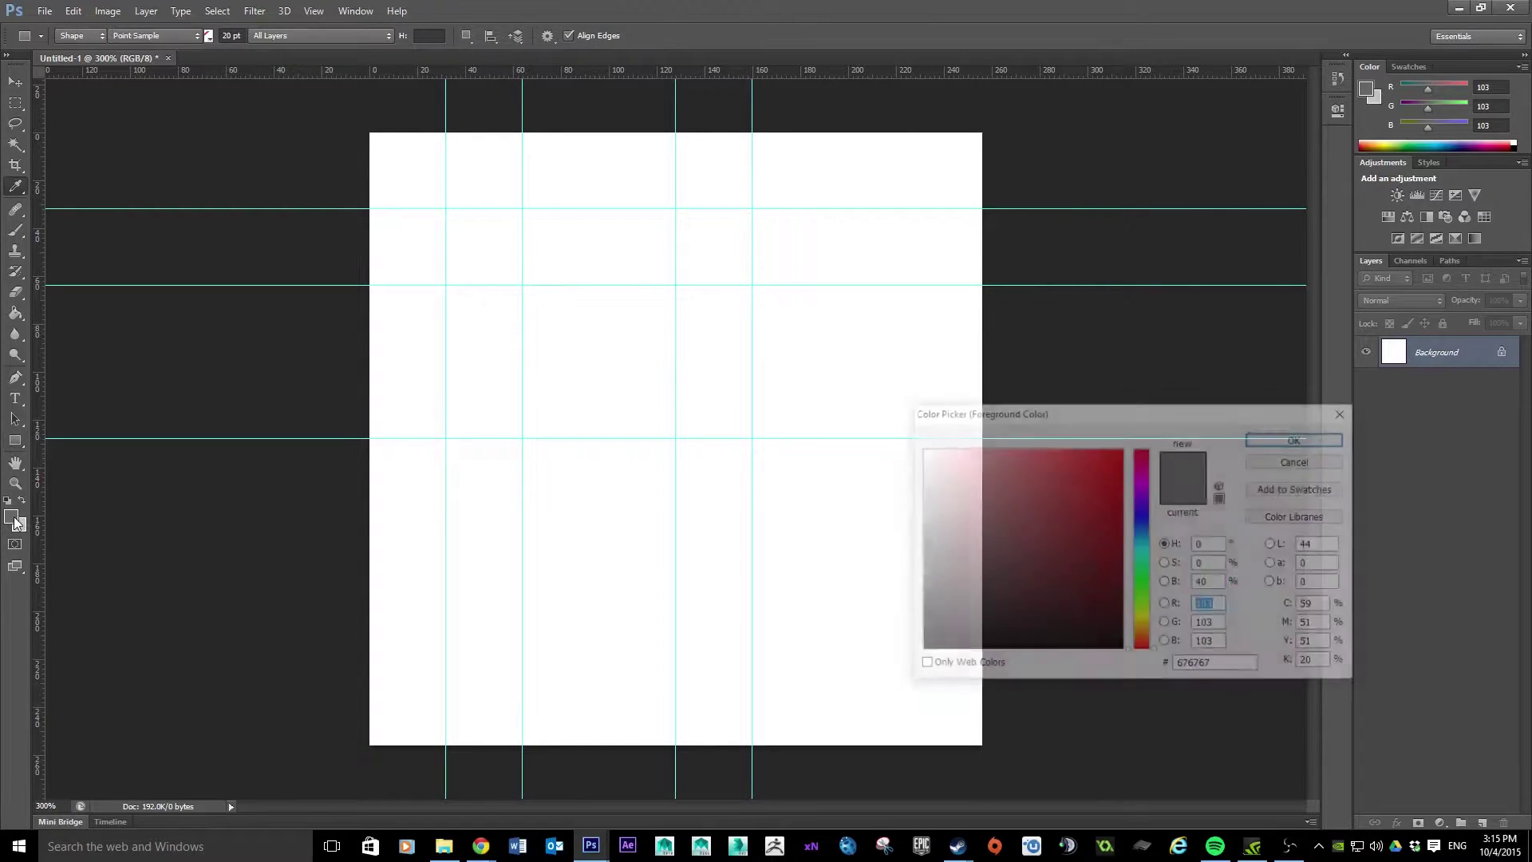
{"action": "left_click_drag", "start_coordinate": [995, 619], "coordinate": [921, 678]}
{"action": "left_click", "coordinate": [1298, 438]}
Draw a 32×32 px black square and move it into the tile's top-left corner
{"action": "key", "text": "u"}
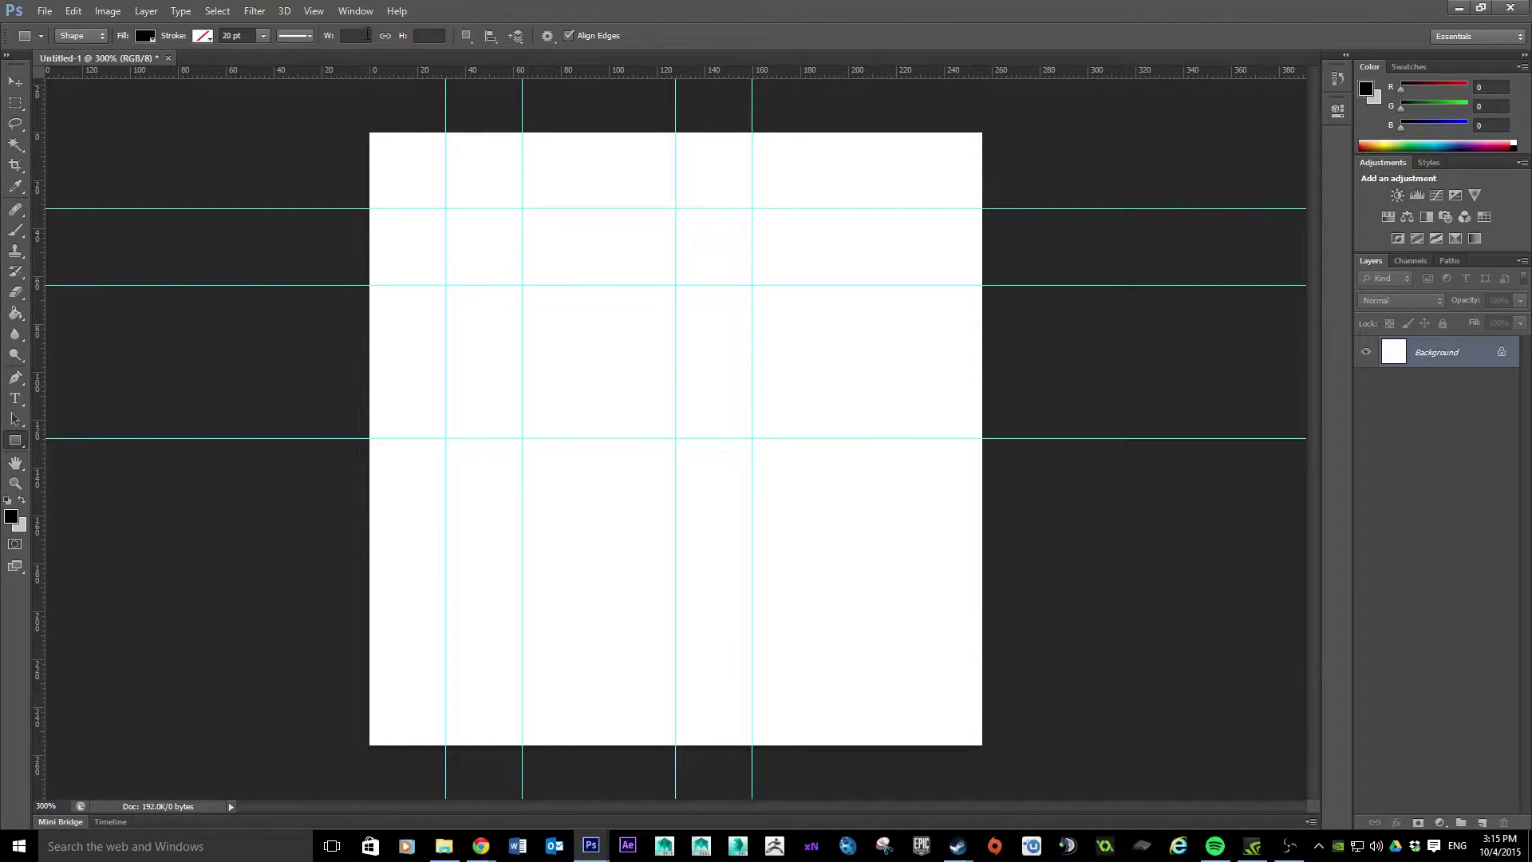
{"action": "left_click", "coordinate": [361, 36]}
{"action": "left_click", "coordinate": [421, 36]}
{"action": "left_click", "coordinate": [610, 258]}
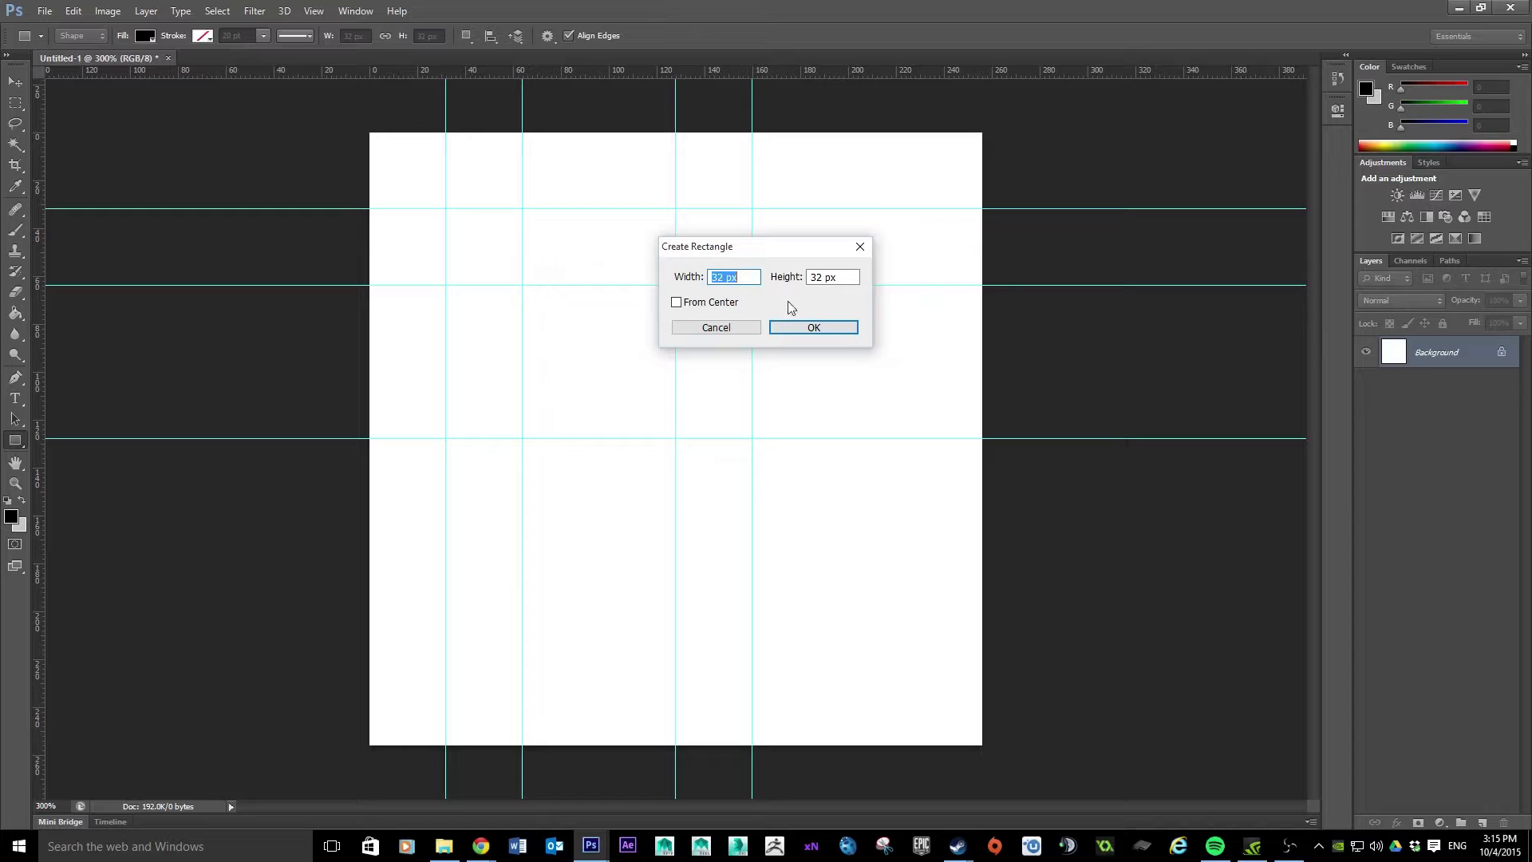
{"action": "left_click", "coordinate": [807, 330]}
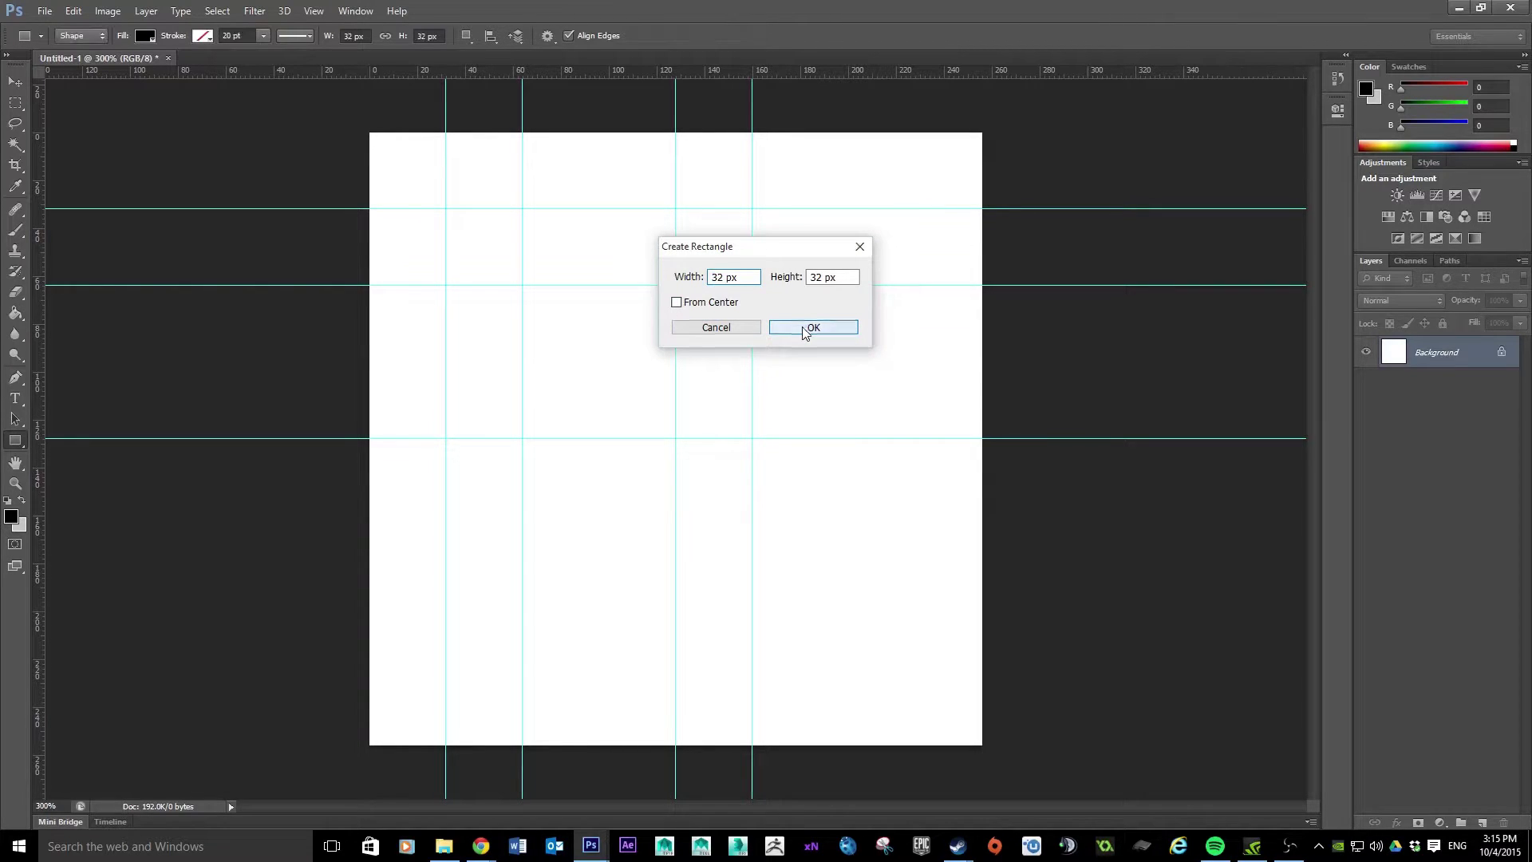
{"action": "left_click", "coordinate": [16, 82]}
{"action": "left_click_drag", "start_coordinate": [634, 333], "coordinate": [394, 208]}
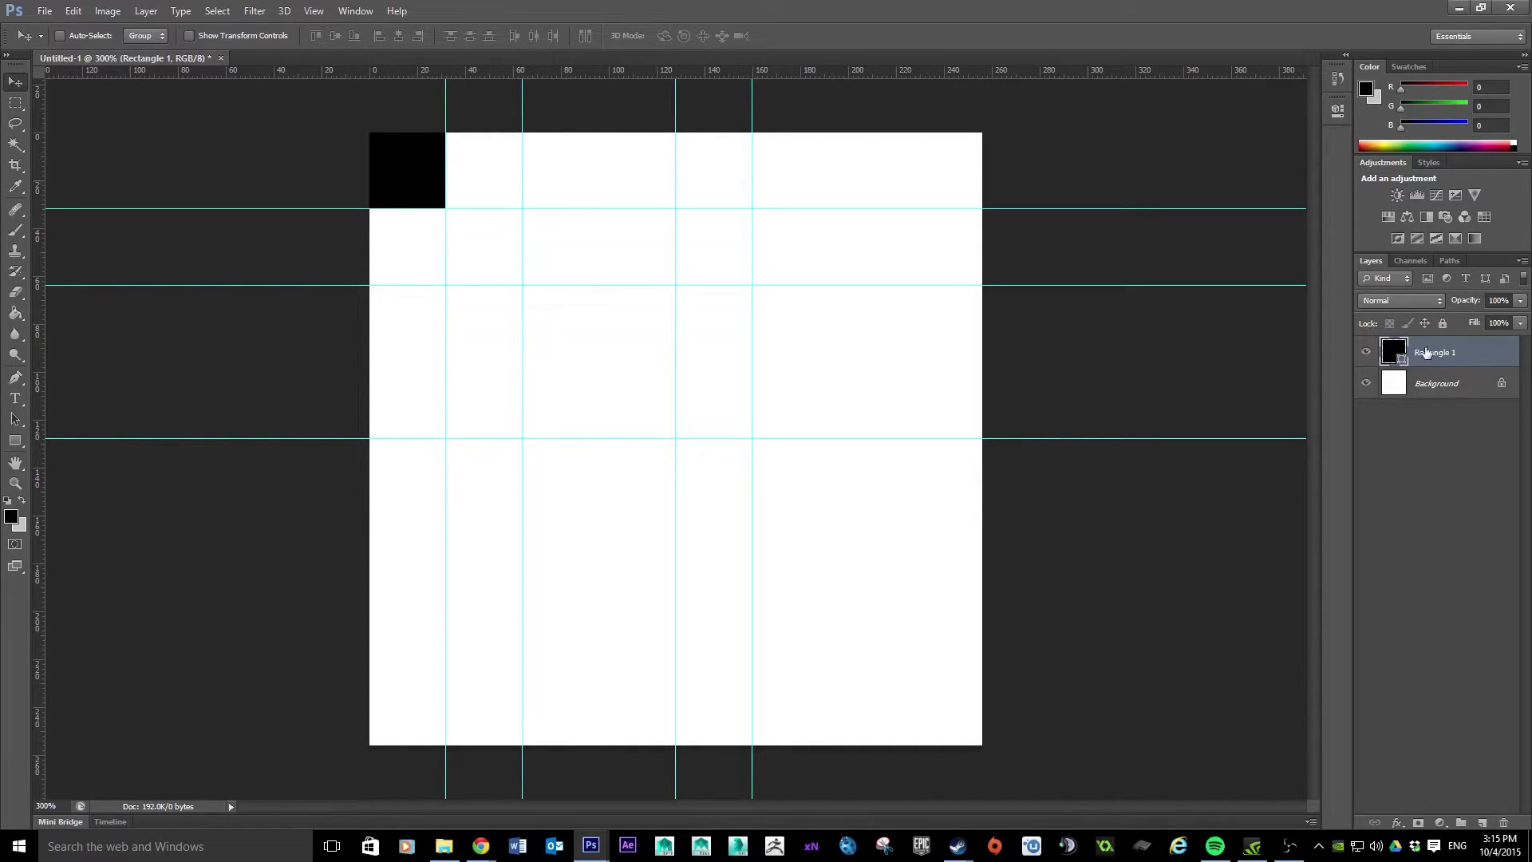
Duplicate the Rectangle 1 layer and move the copy to the bottom-right corner
{"action": "right_click", "coordinate": [1452, 356]}
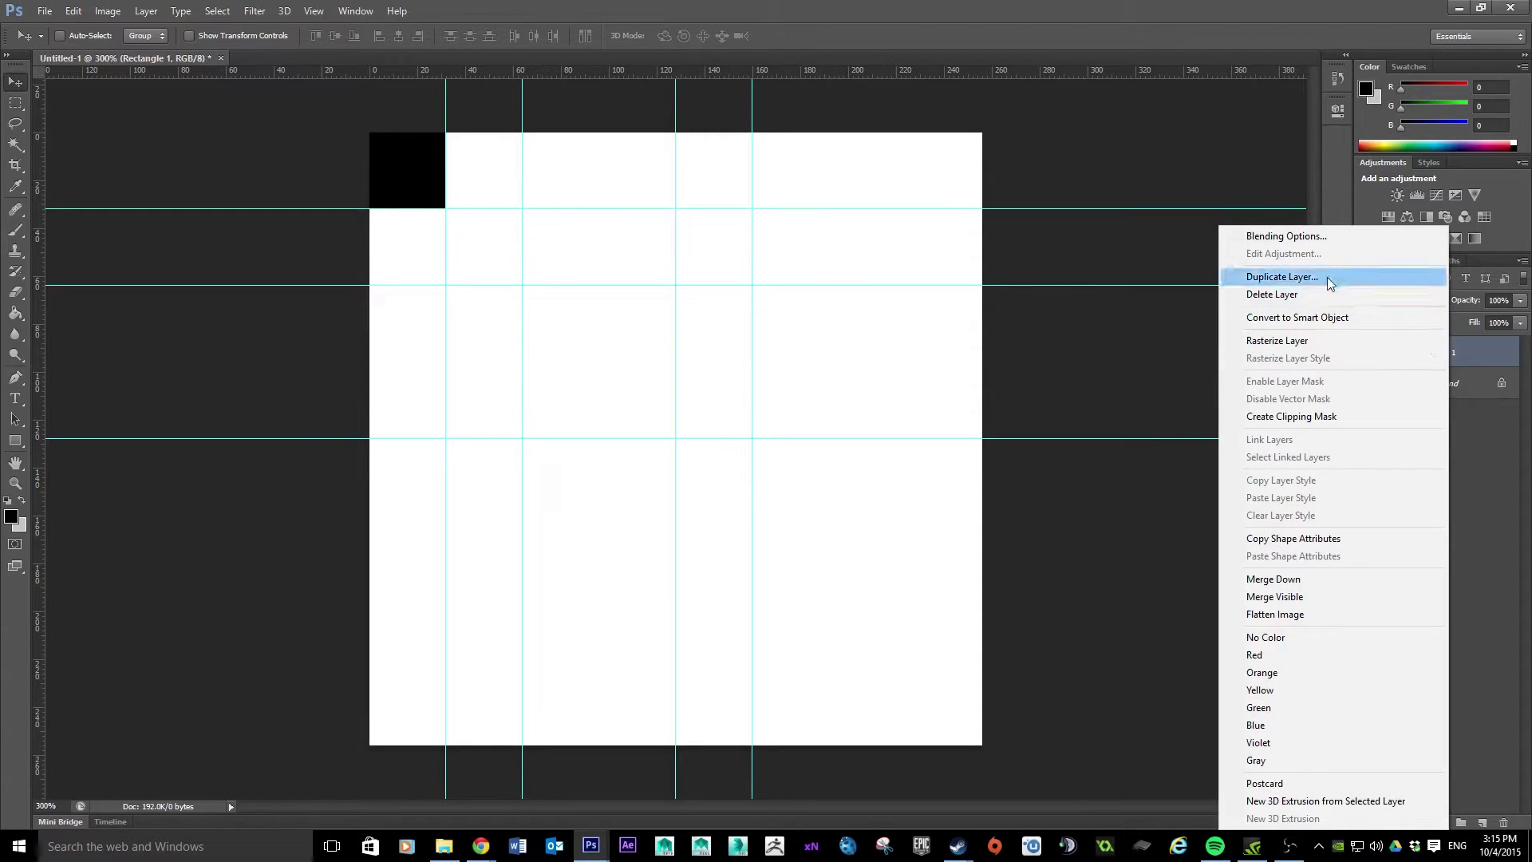
{"action": "left_click", "coordinate": [1331, 279]}
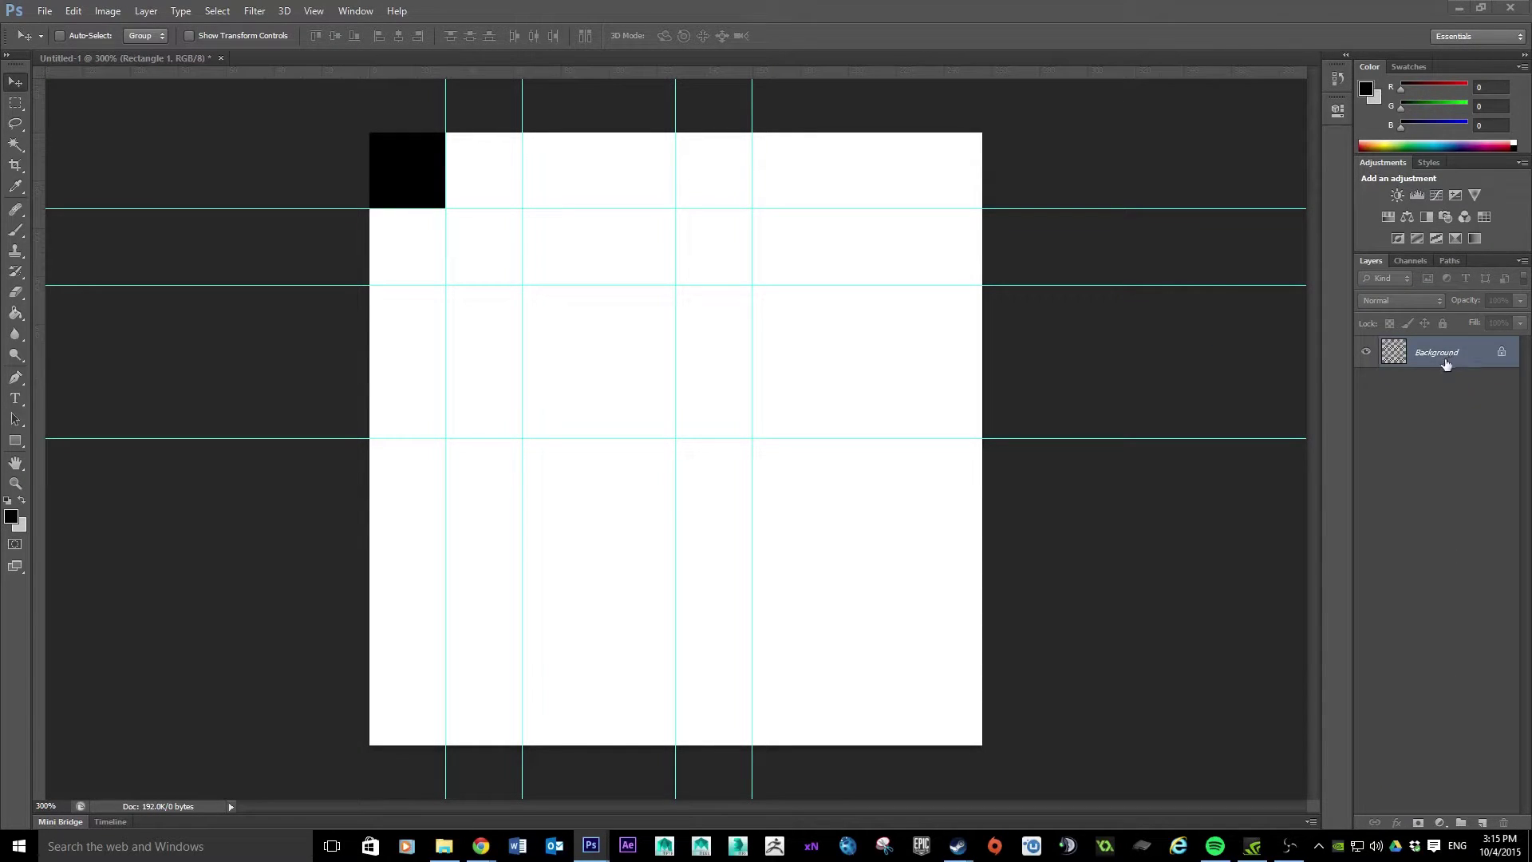
{"action": "left_click", "coordinate": [806, 123]}
{"action": "left_click_drag", "start_coordinate": [1443, 355], "coordinate": [1482, 821]}
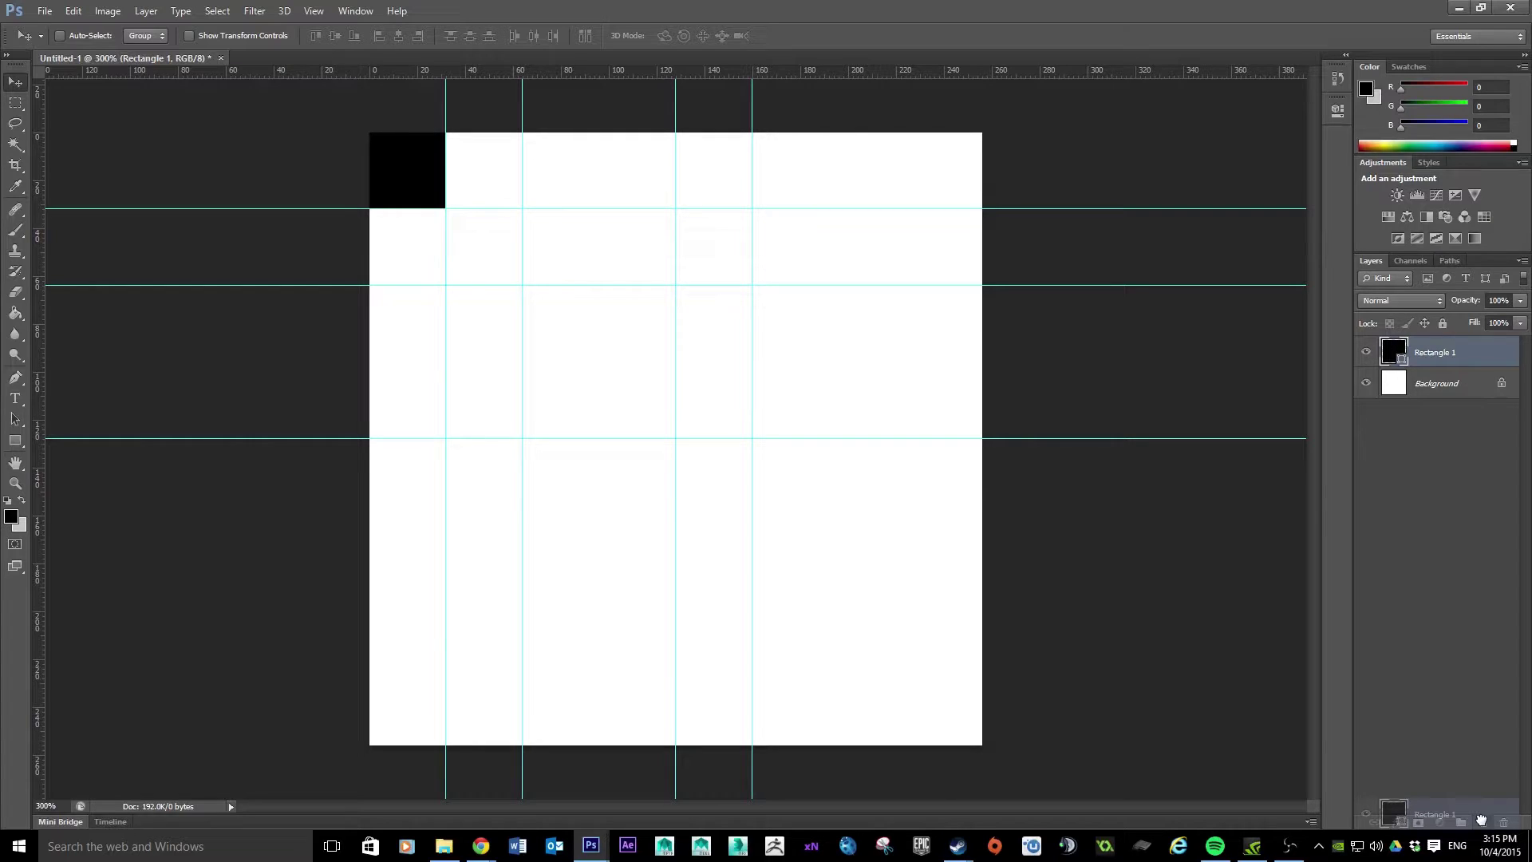
{"action": "left_click_drag", "start_coordinate": [1481, 820], "coordinate": [1481, 821]}
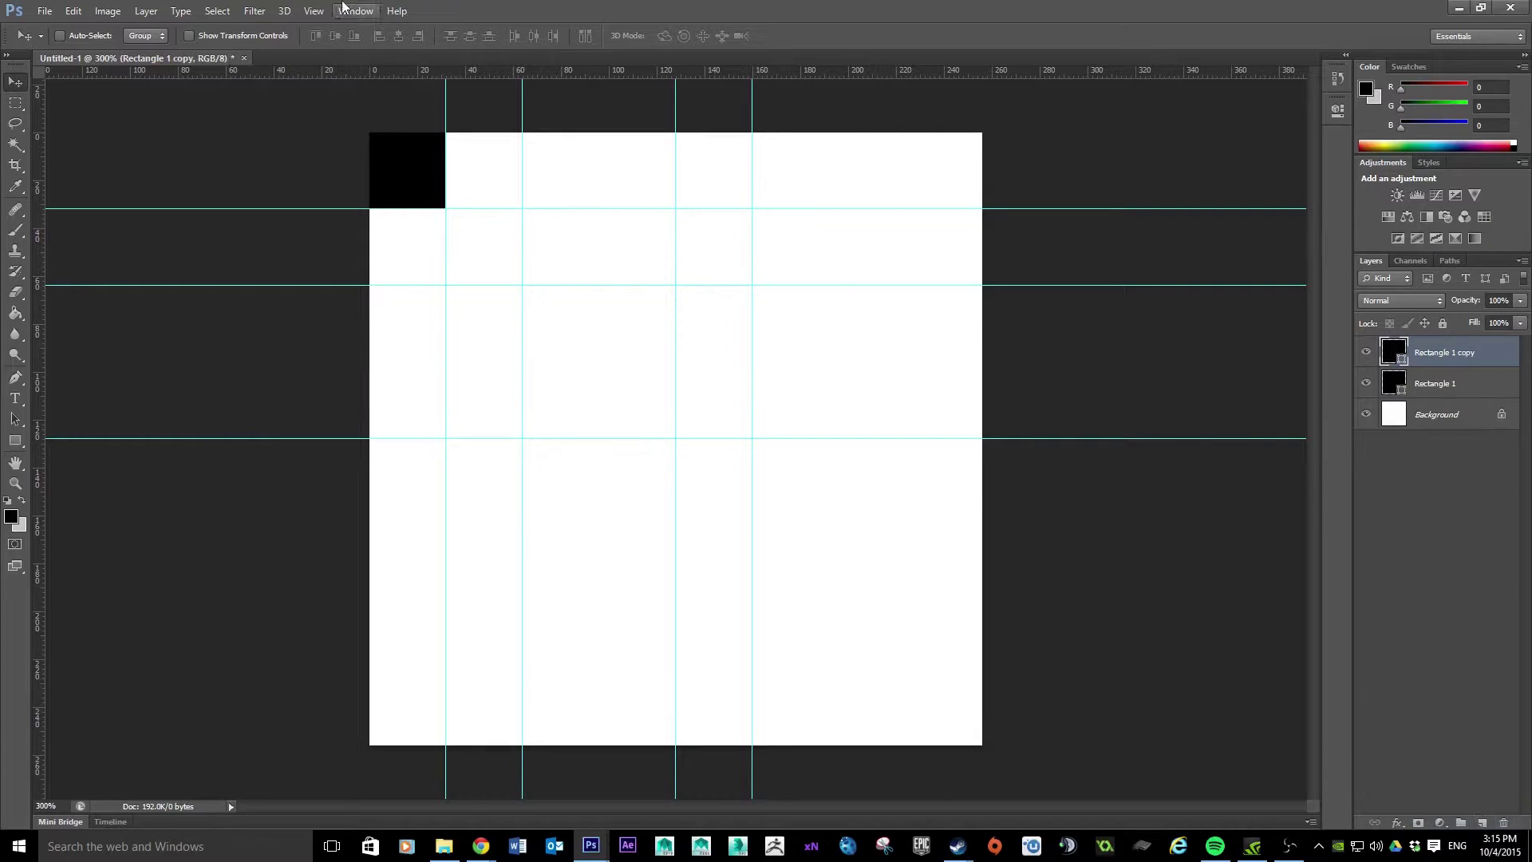
{"action": "left_click_drag", "start_coordinate": [443, 191], "coordinate": [962, 709]}
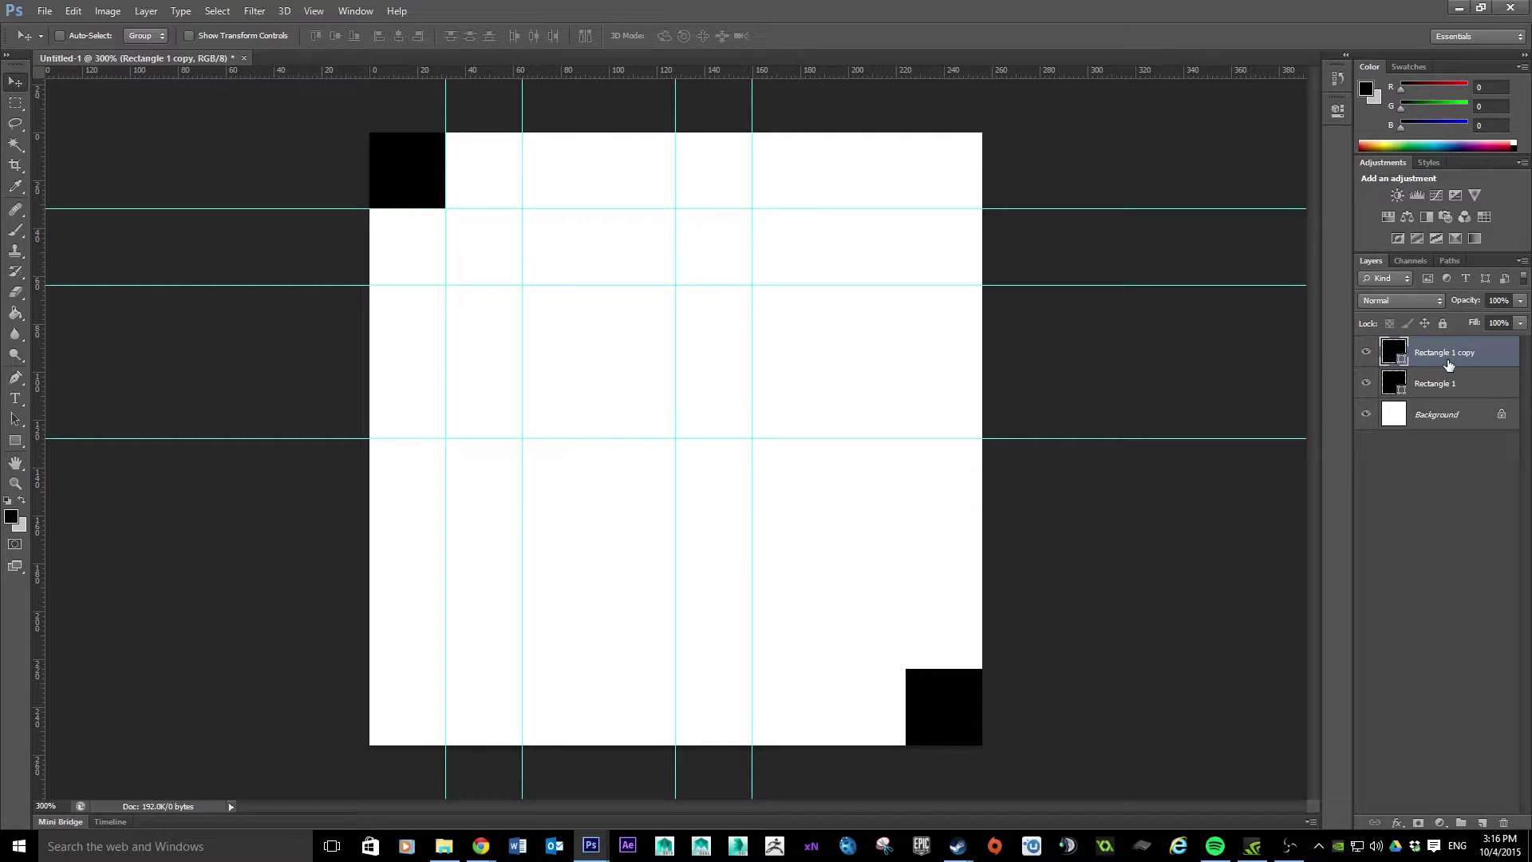
Select the Background layer and set the rectangle foreground colour to light grey #c4c4c4
{"action": "left_click", "coordinate": [1435, 415]}
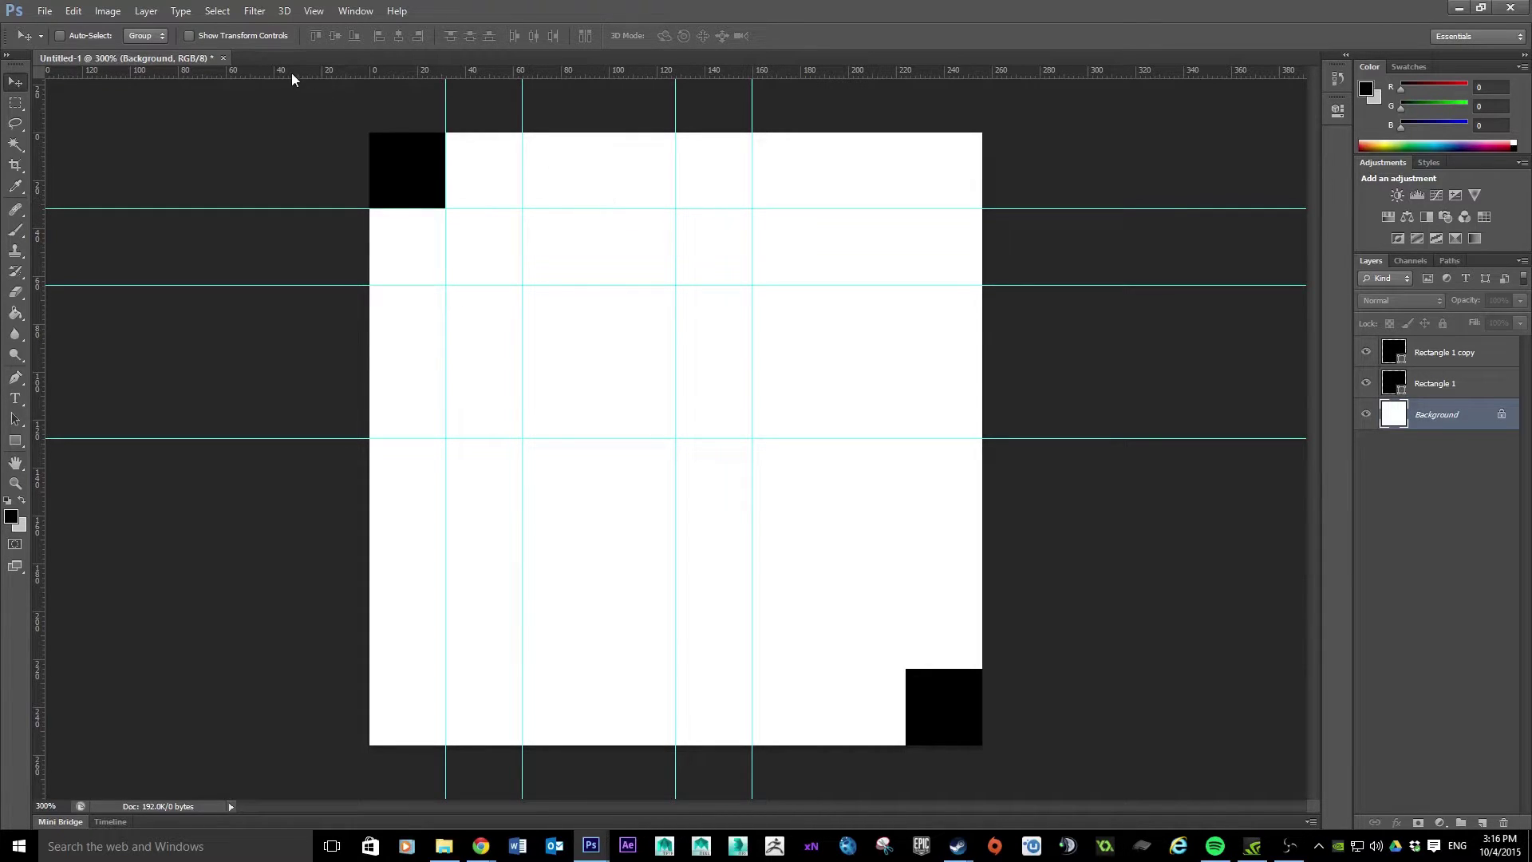
{"action": "left_click", "coordinate": [16, 440]}
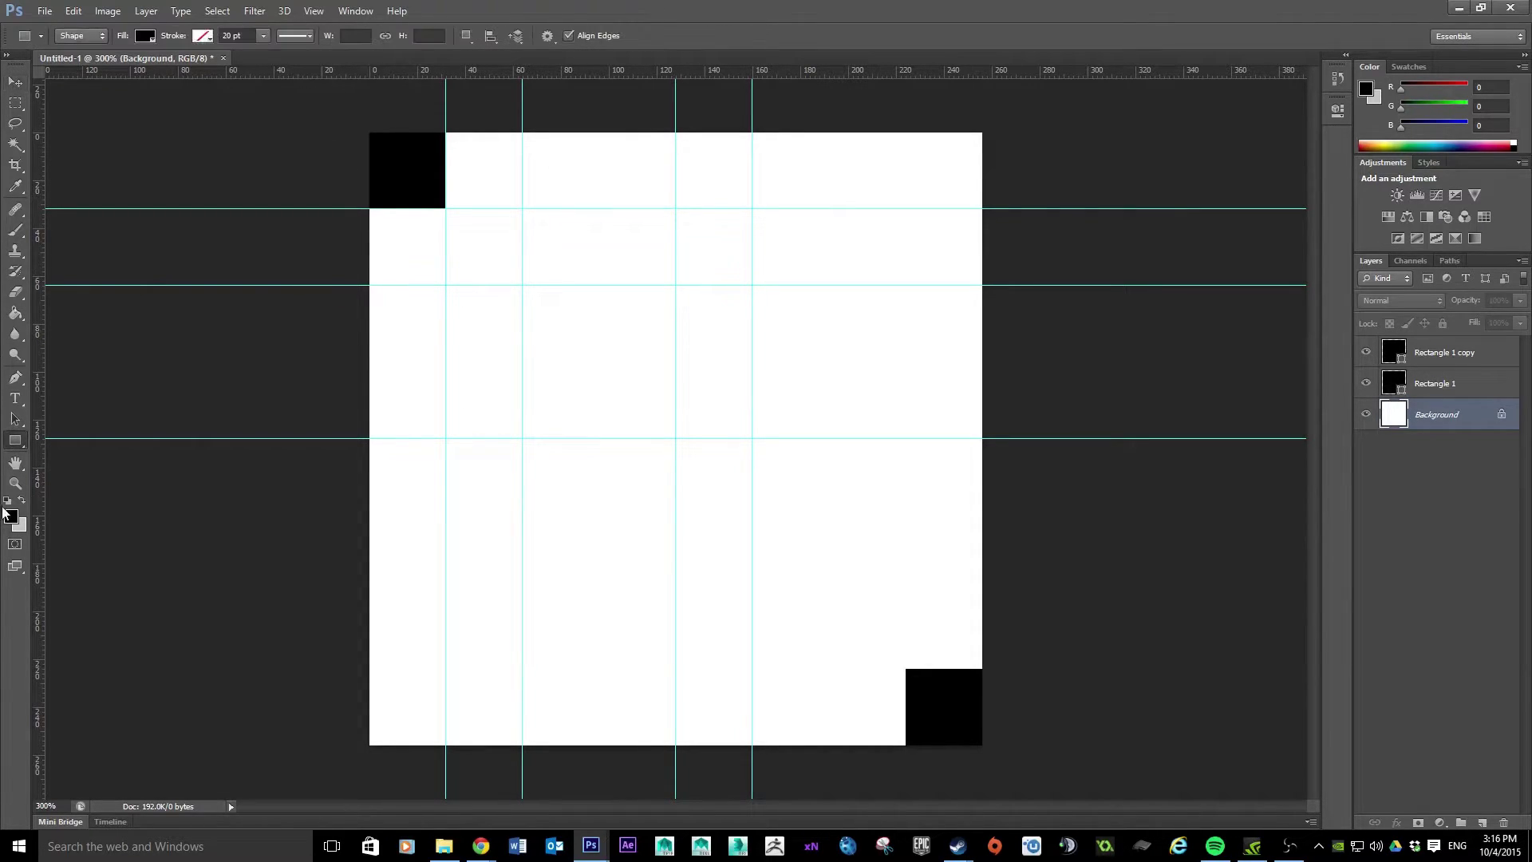
{"action": "left_click", "coordinate": [22, 501]}
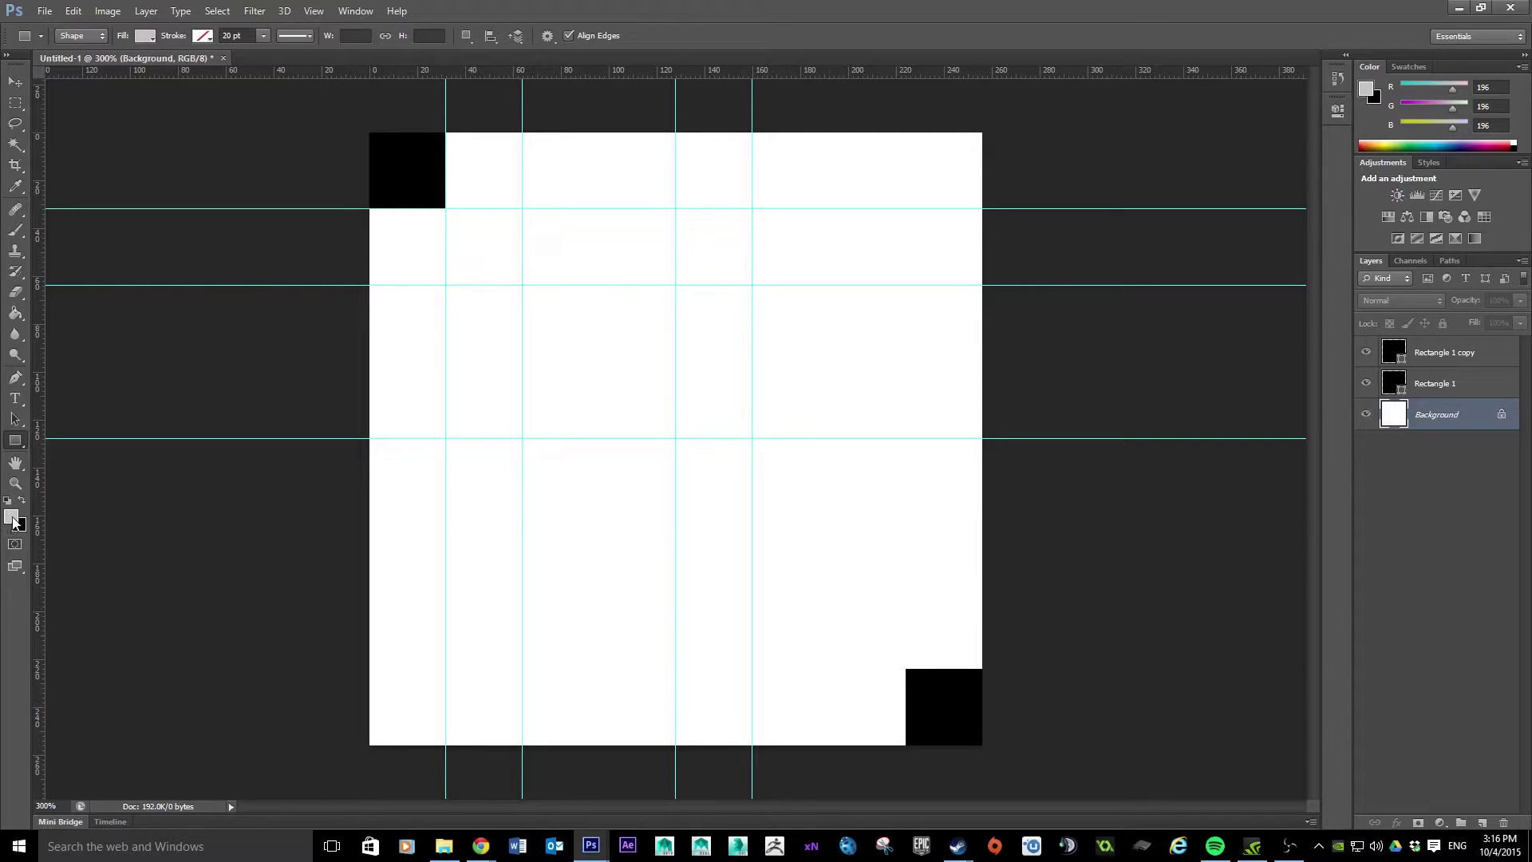
{"action": "left_click", "coordinate": [12, 518]}
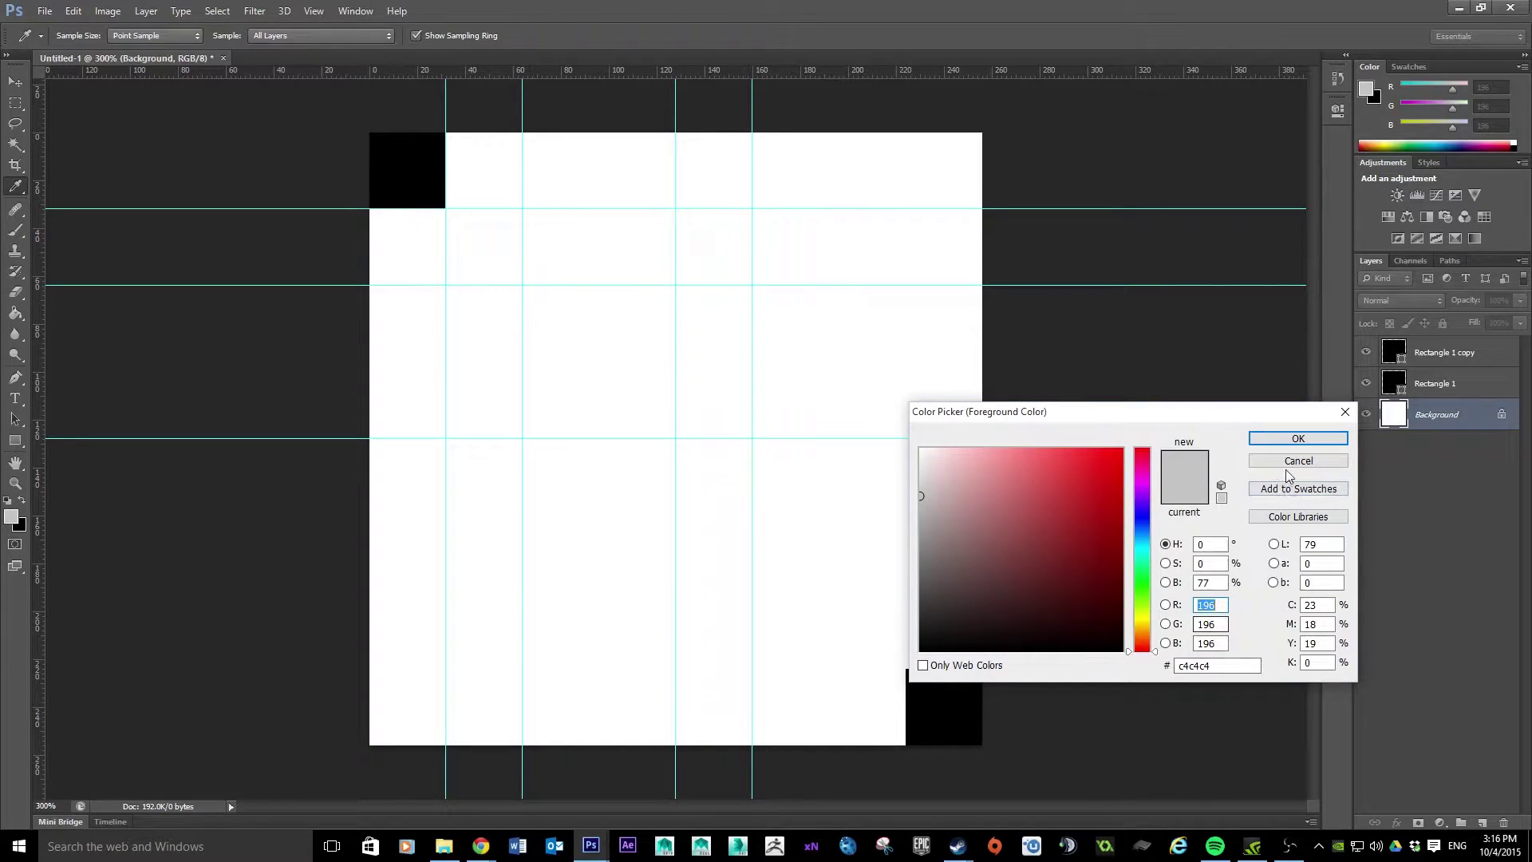
{"action": "left_click_drag", "start_coordinate": [1178, 666], "coordinate": [1273, 674]}
{"action": "left_click", "coordinate": [1233, 670]}
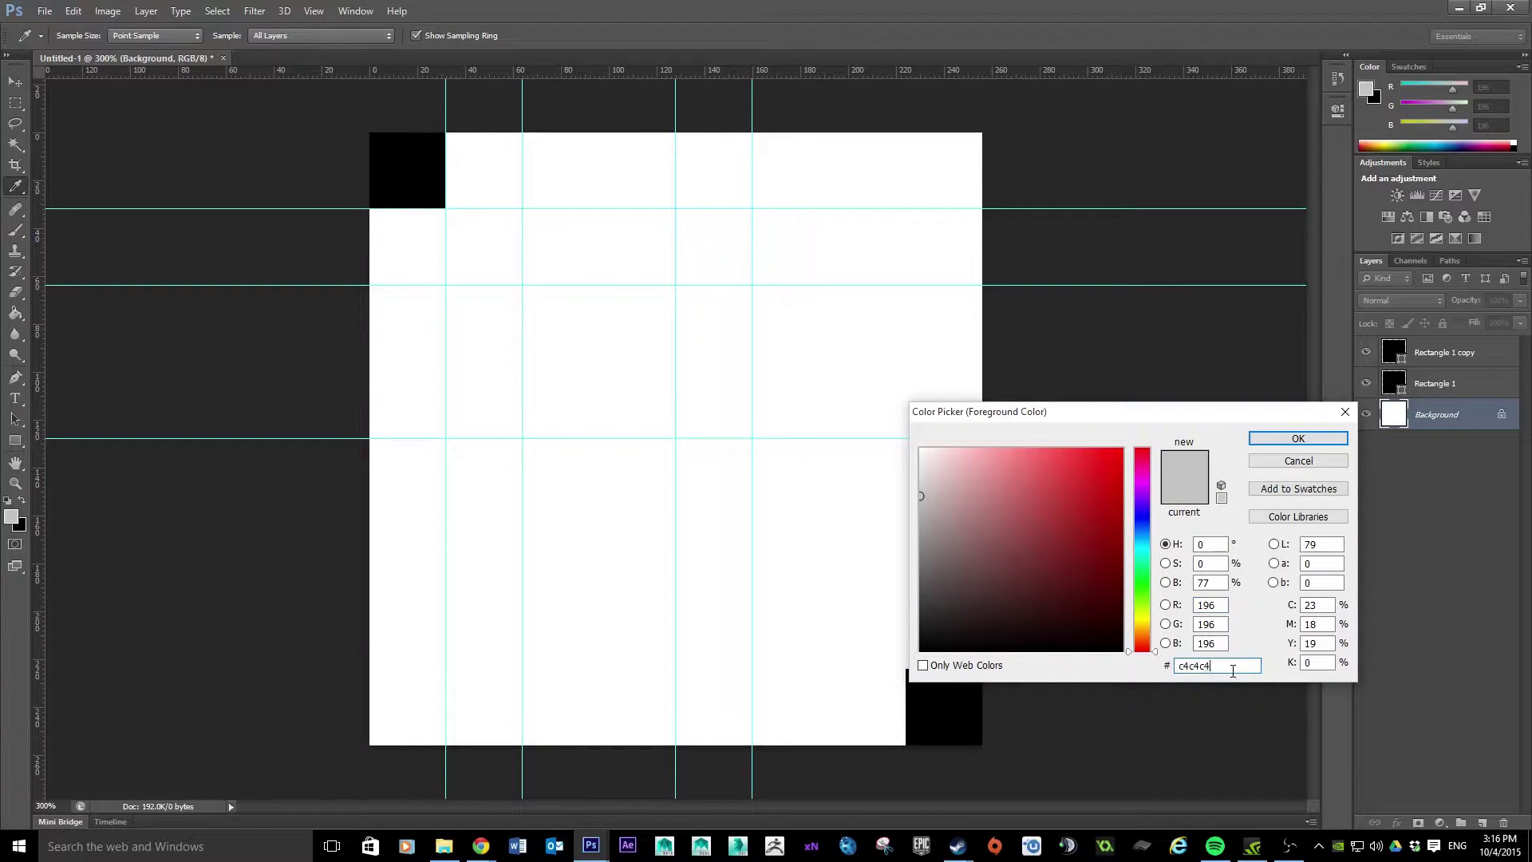
{"action": "left_click", "coordinate": [1295, 440]}
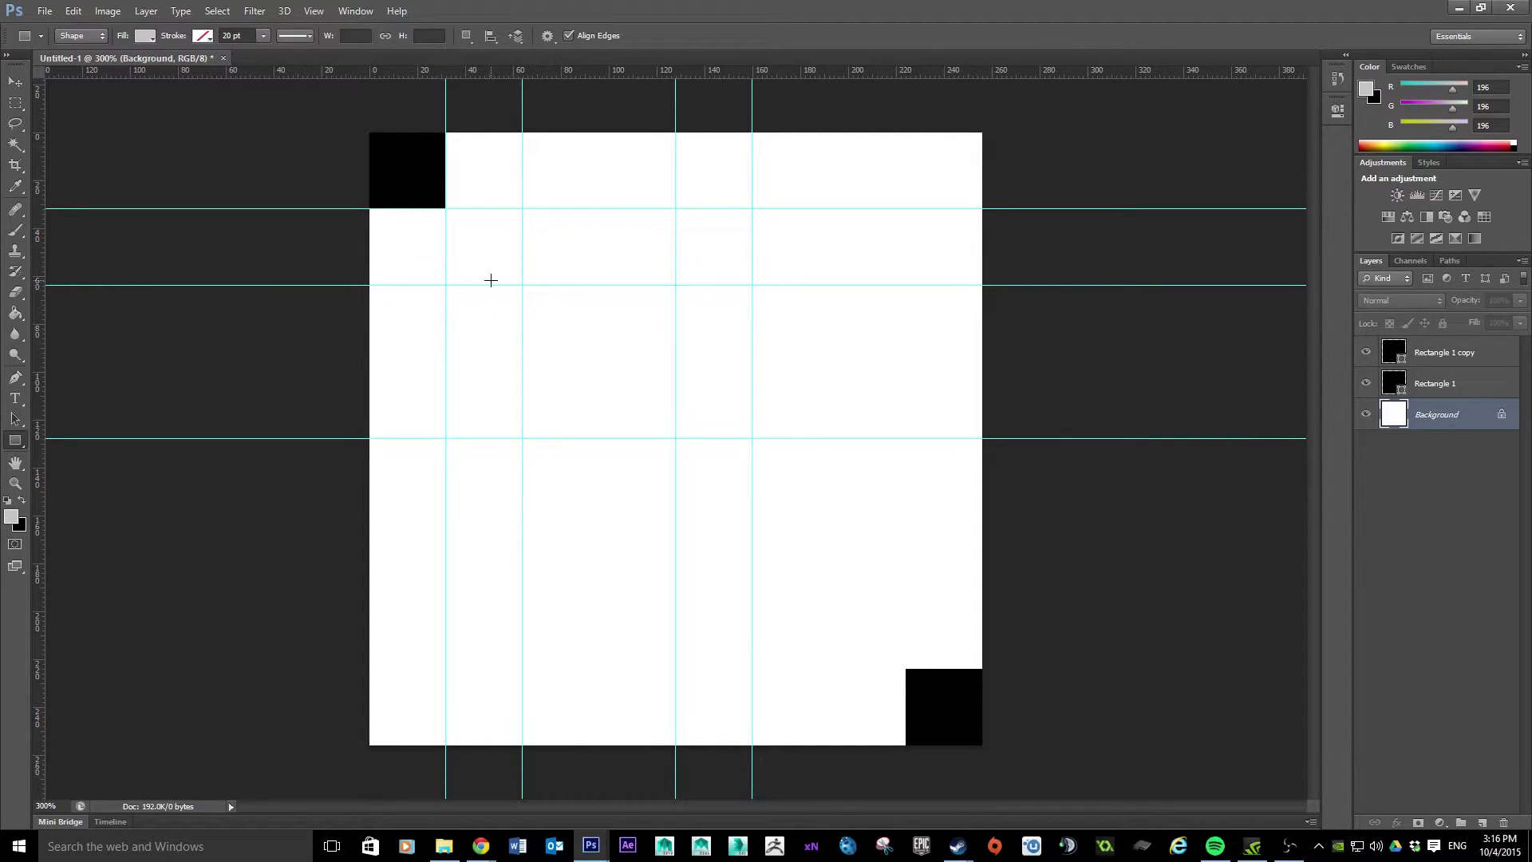
Create a 128×128 px light grey square and move it into the top-left quadrant
{"action": "left_click", "coordinate": [355, 36]}
{"action": "type", "text": "128"}
{"action": "key", "text": "Tab"}
{"action": "left_click", "coordinate": [677, 372]}
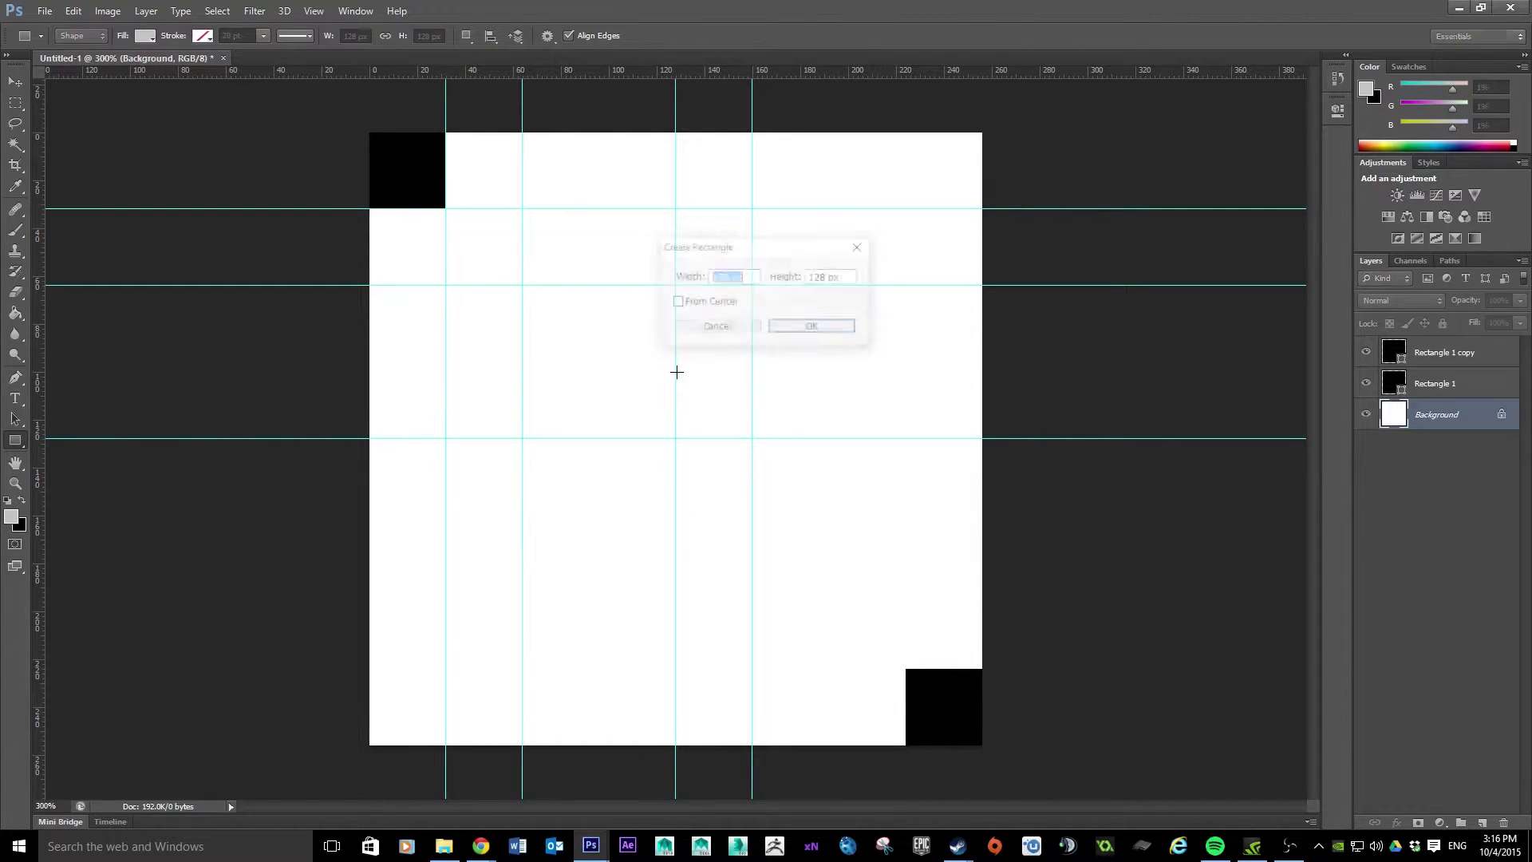
{"action": "left_click", "coordinate": [806, 328]}
{"action": "key", "text": "v"}
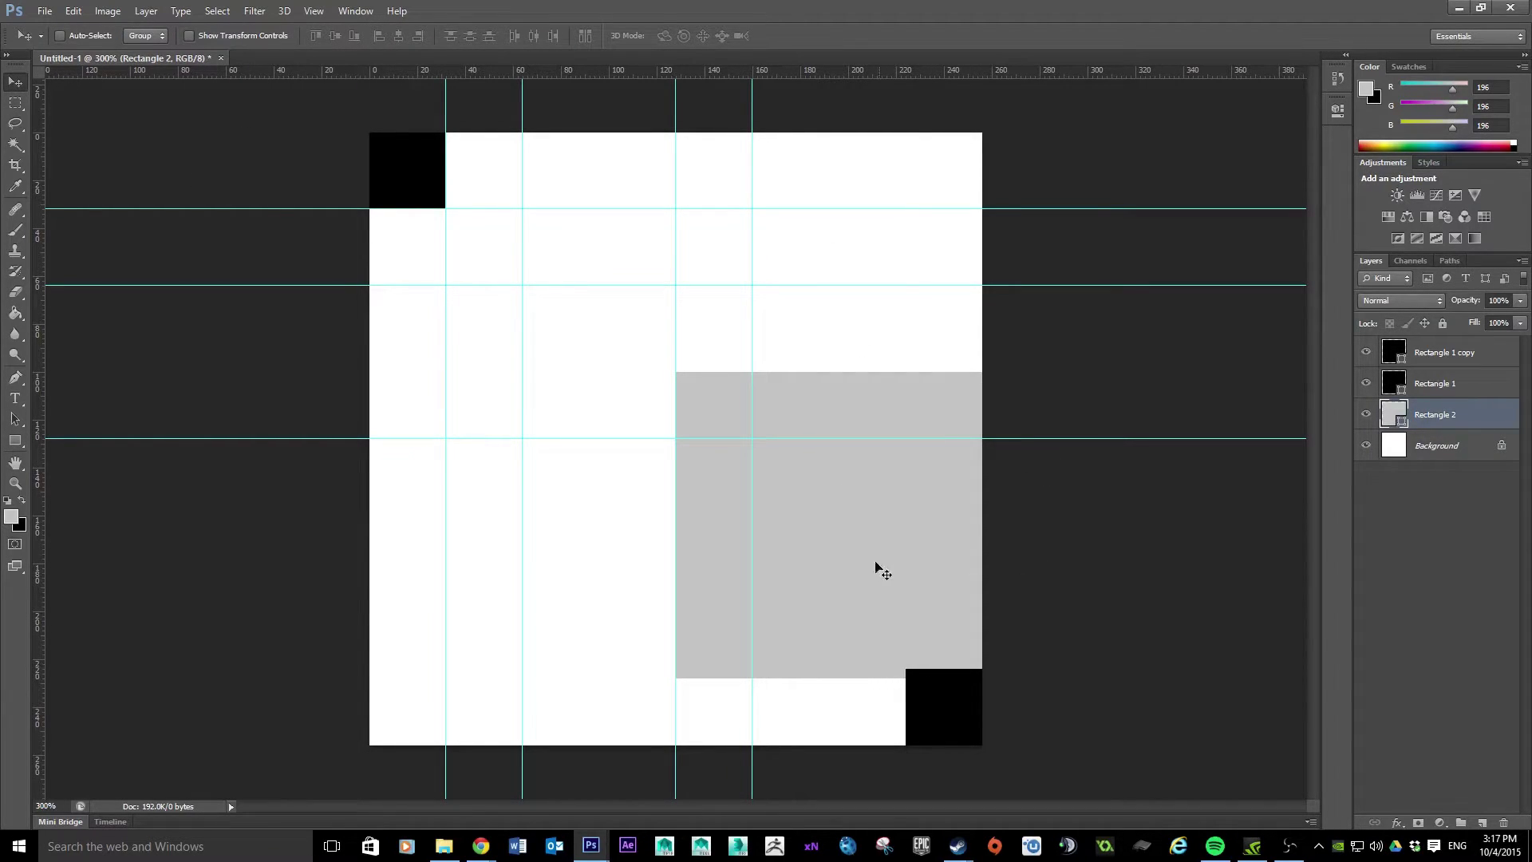
{"action": "left_click_drag", "start_coordinate": [878, 568], "coordinate": [569, 324]}
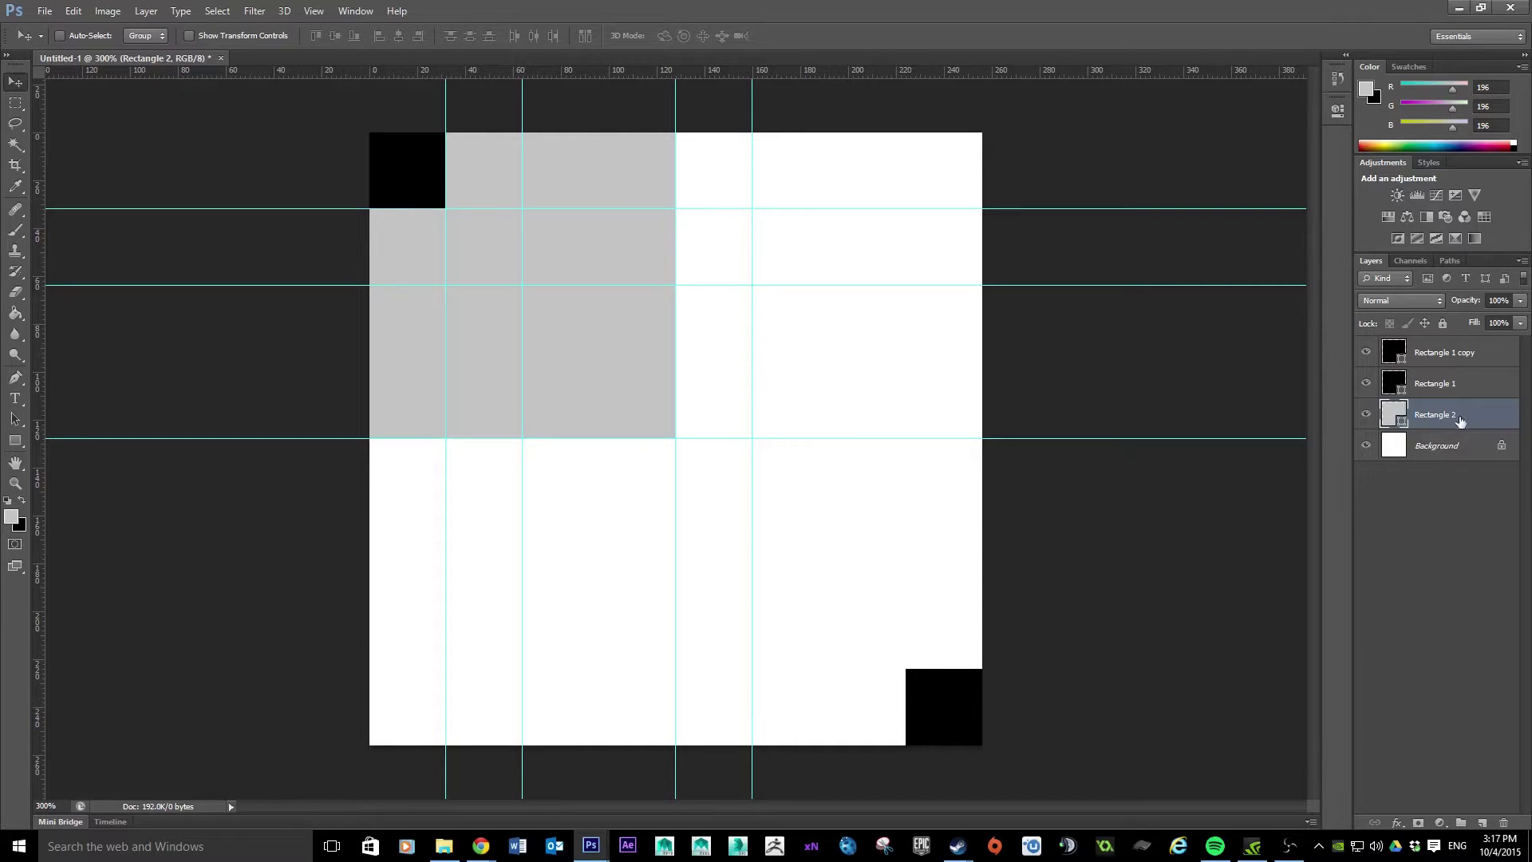
Duplicate the grey square and move the copy into the bottom-right quadrant, undoing a stray guide move
{"action": "left_click_drag", "start_coordinate": [1436, 416], "coordinate": [1482, 822]}
{"action": "left_click_drag", "start_coordinate": [521, 230], "coordinate": [716, 423]}
{"action": "left_click", "coordinate": [73, 11]}
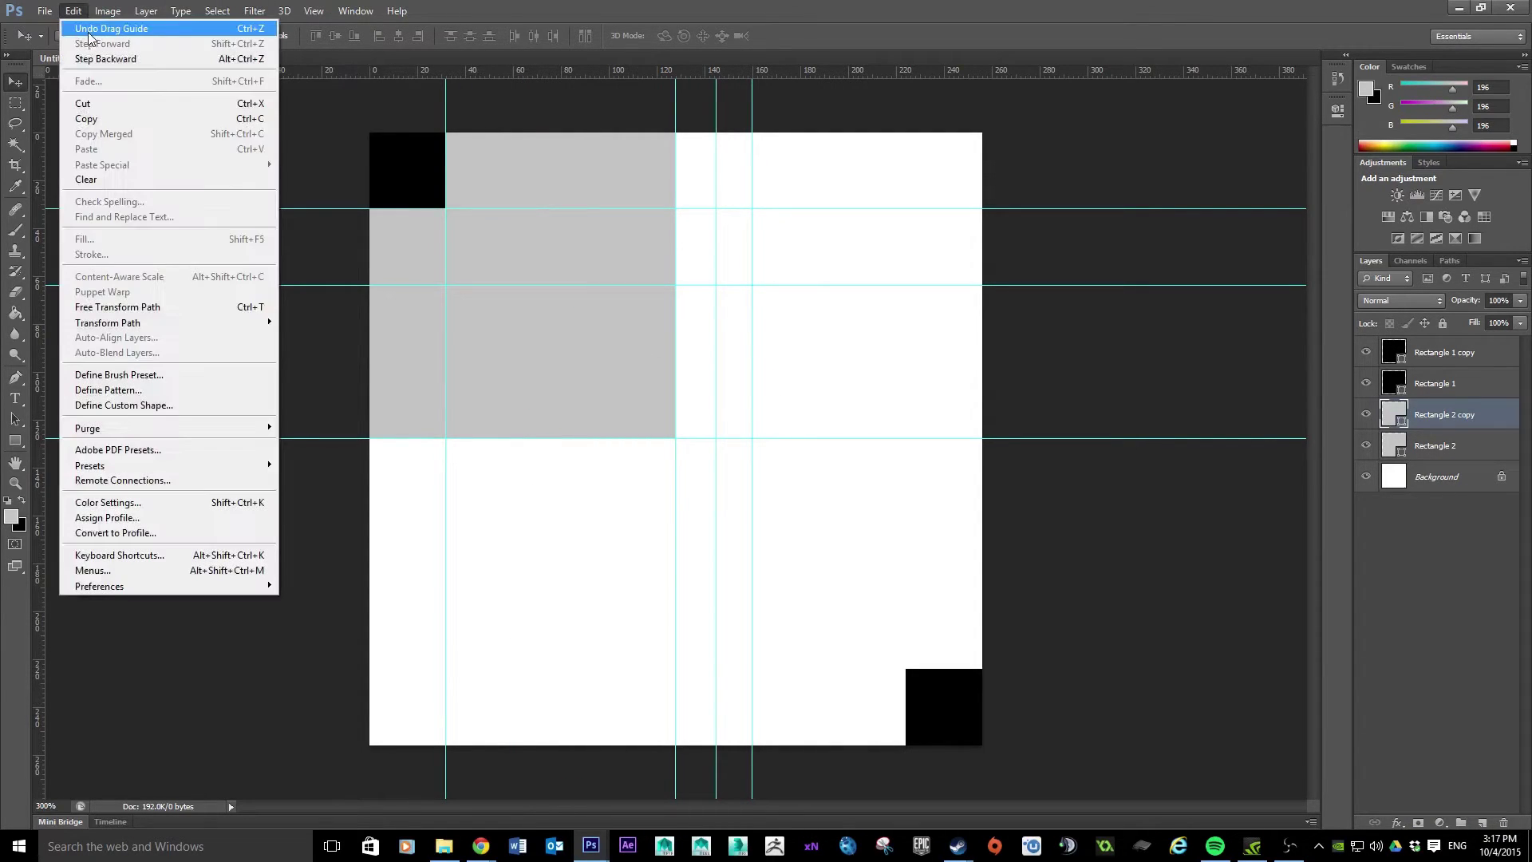
{"action": "left_click", "coordinate": [90, 27]}
{"action": "left_click_drag", "start_coordinate": [613, 351], "coordinate": [918, 653]}
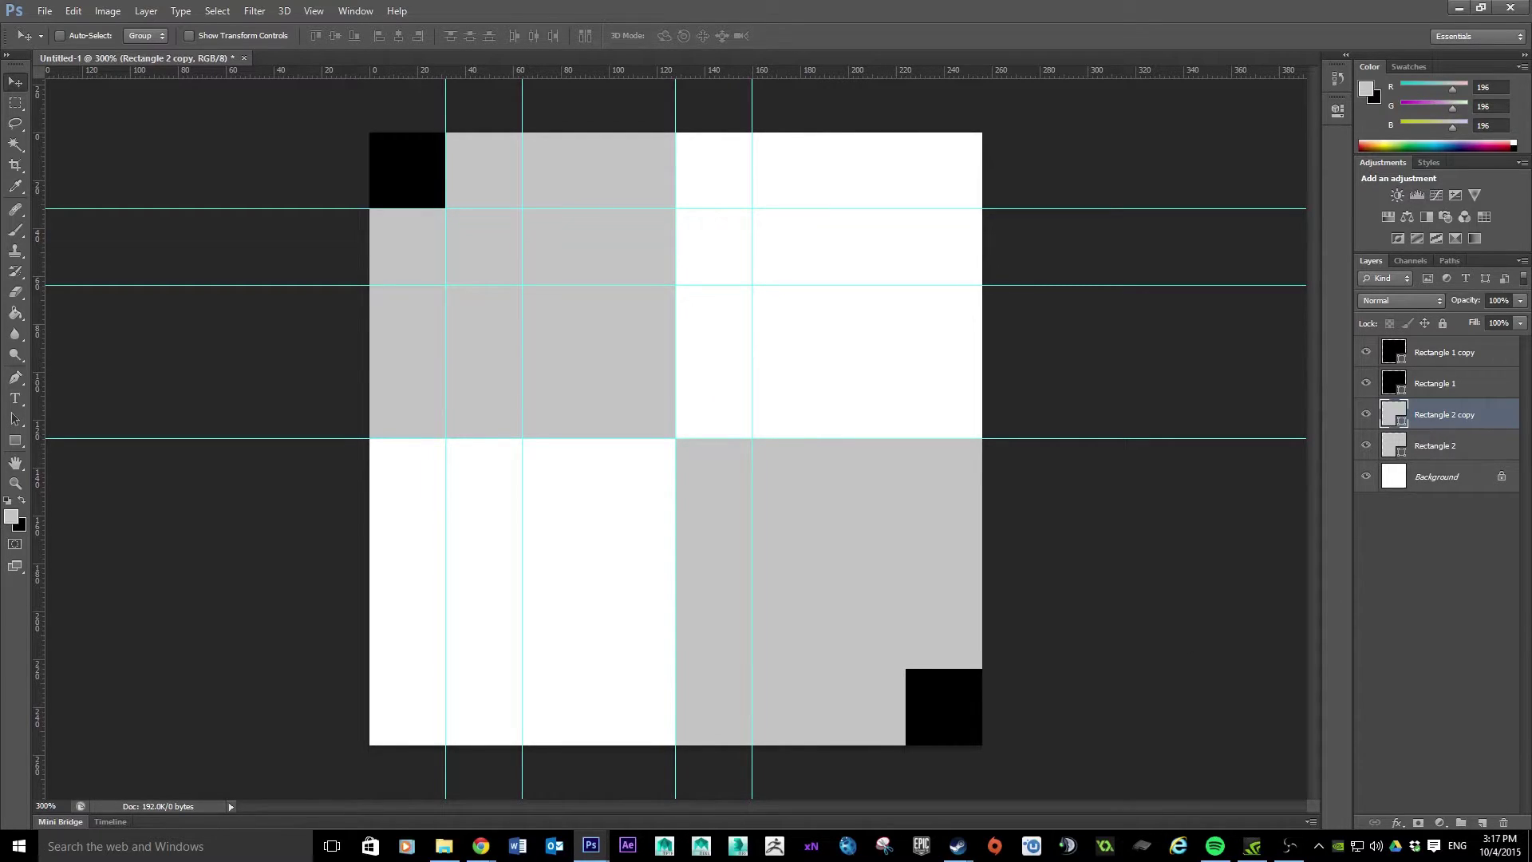
Undo an accidental layer merge so all rectangle layers stay separate
{"action": "key", "text": "ctrl+shift+e"}
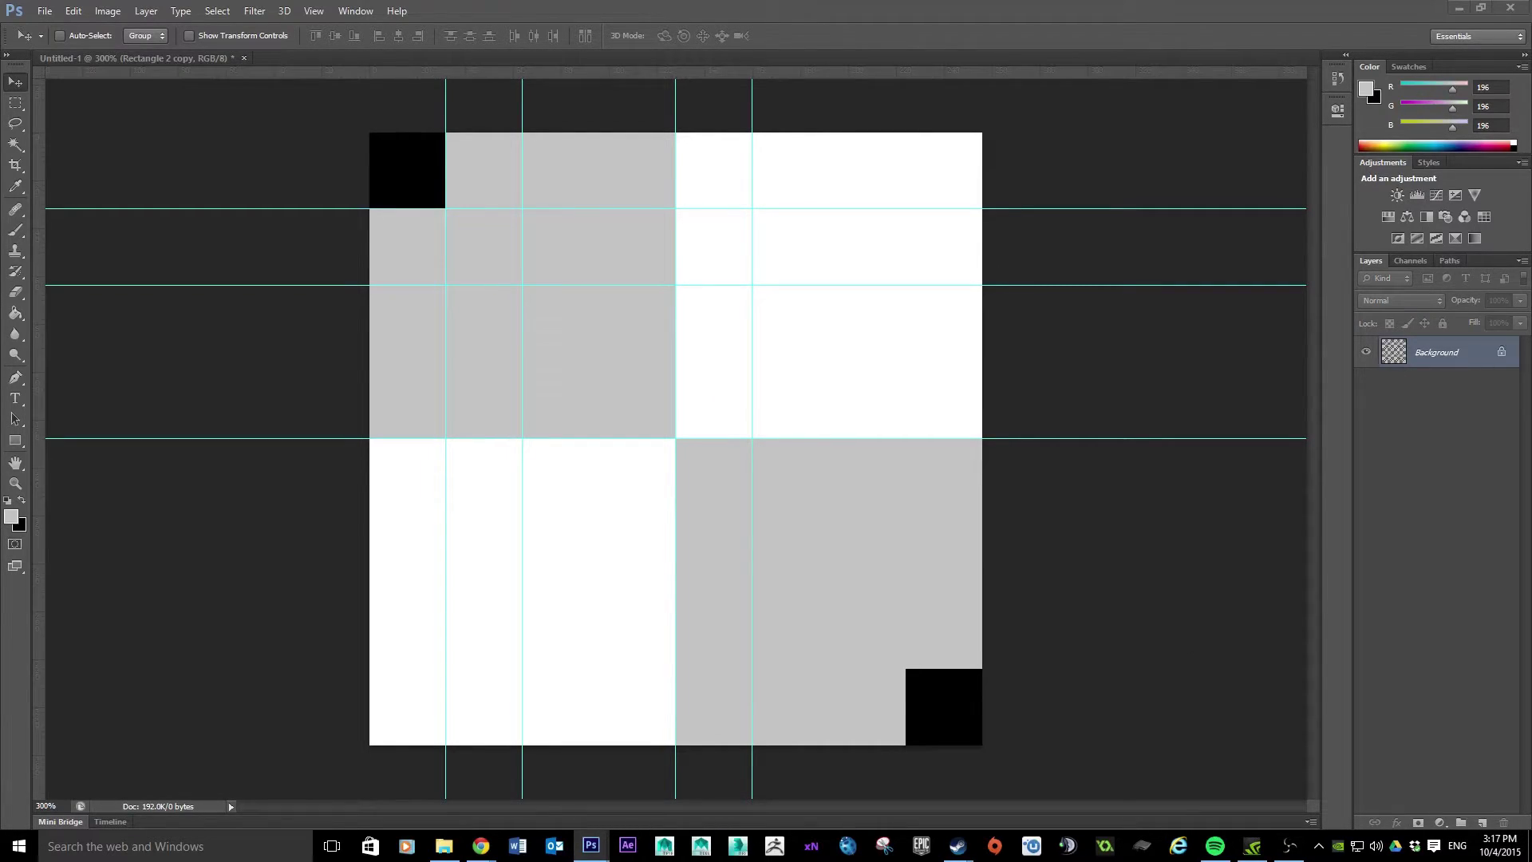
{"action": "key", "text": "i"}
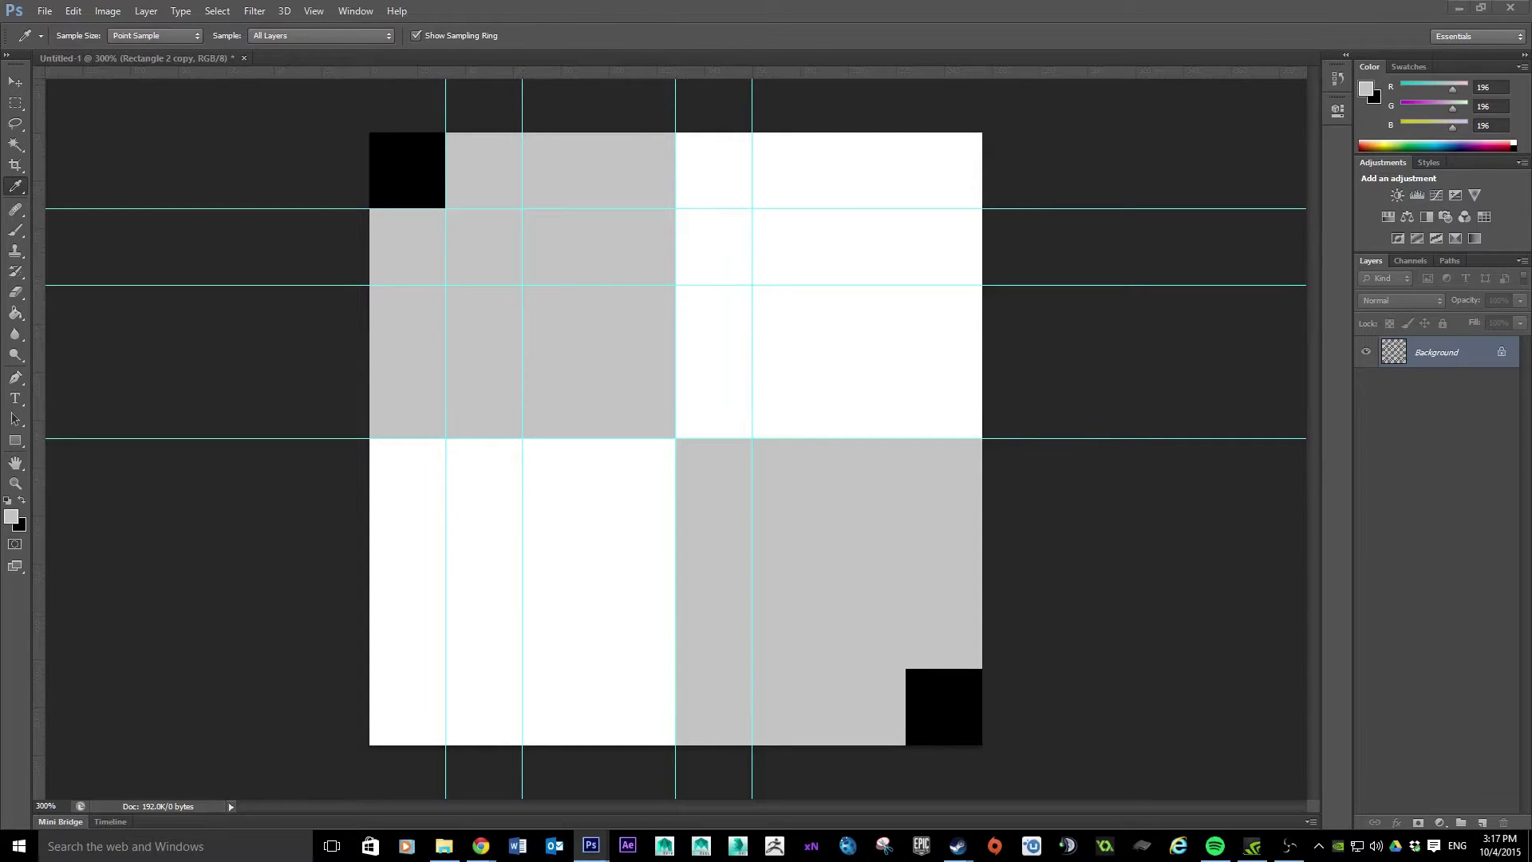
{"action": "key", "text": "v"}
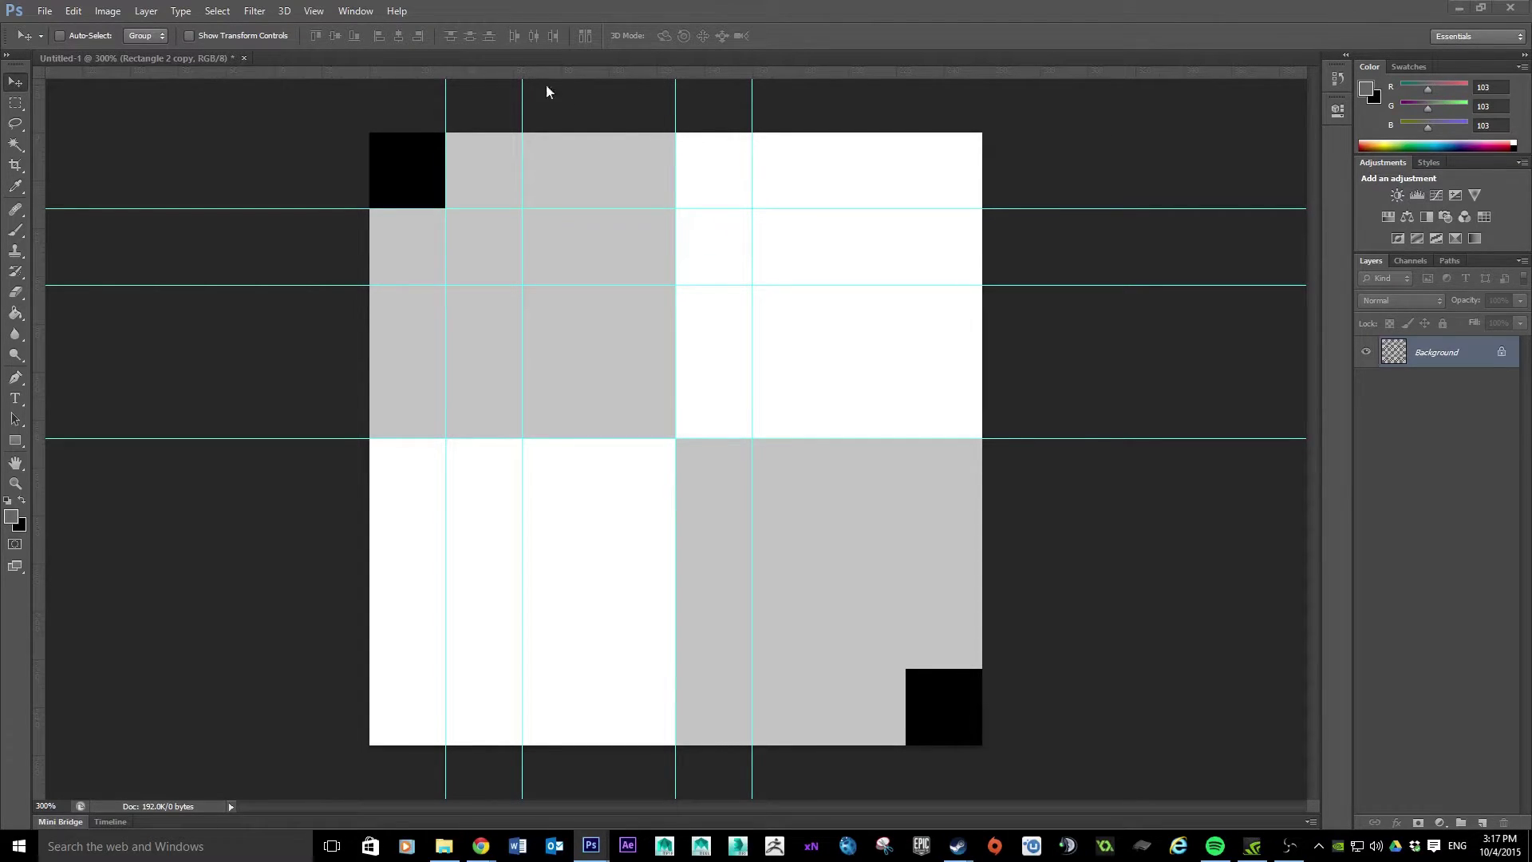
{"action": "key", "text": "ctrl+z"}
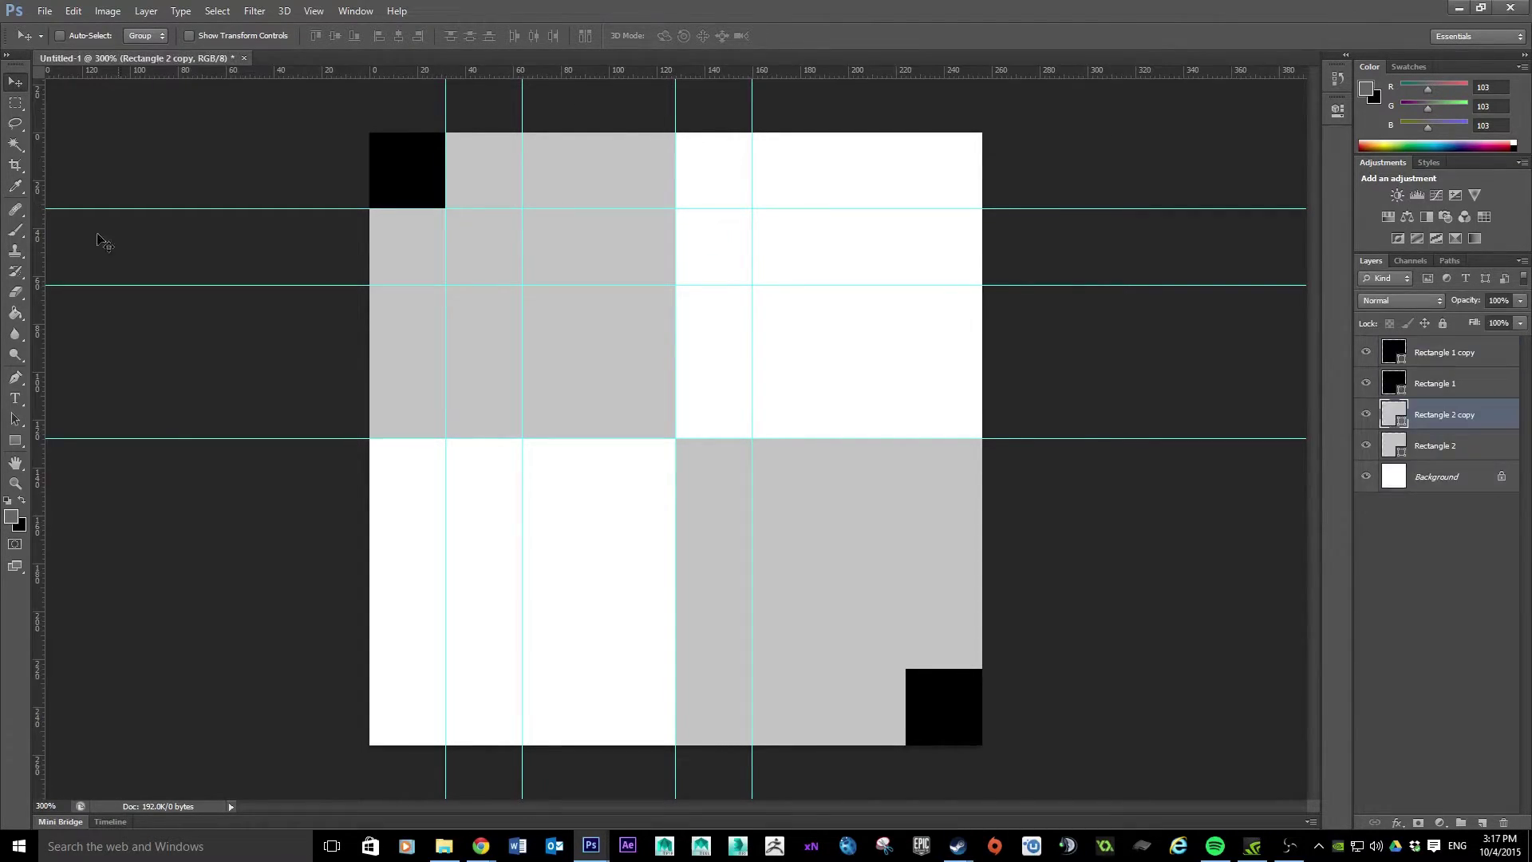
Set the foreground colour to dark grey RGB 103/103/103 (#676767) for the Rectangle tool
{"action": "left_click", "coordinate": [11, 518]}
{"action": "double_click", "coordinate": [1209, 606]}
{"action": "left_click", "coordinate": [1213, 624]}
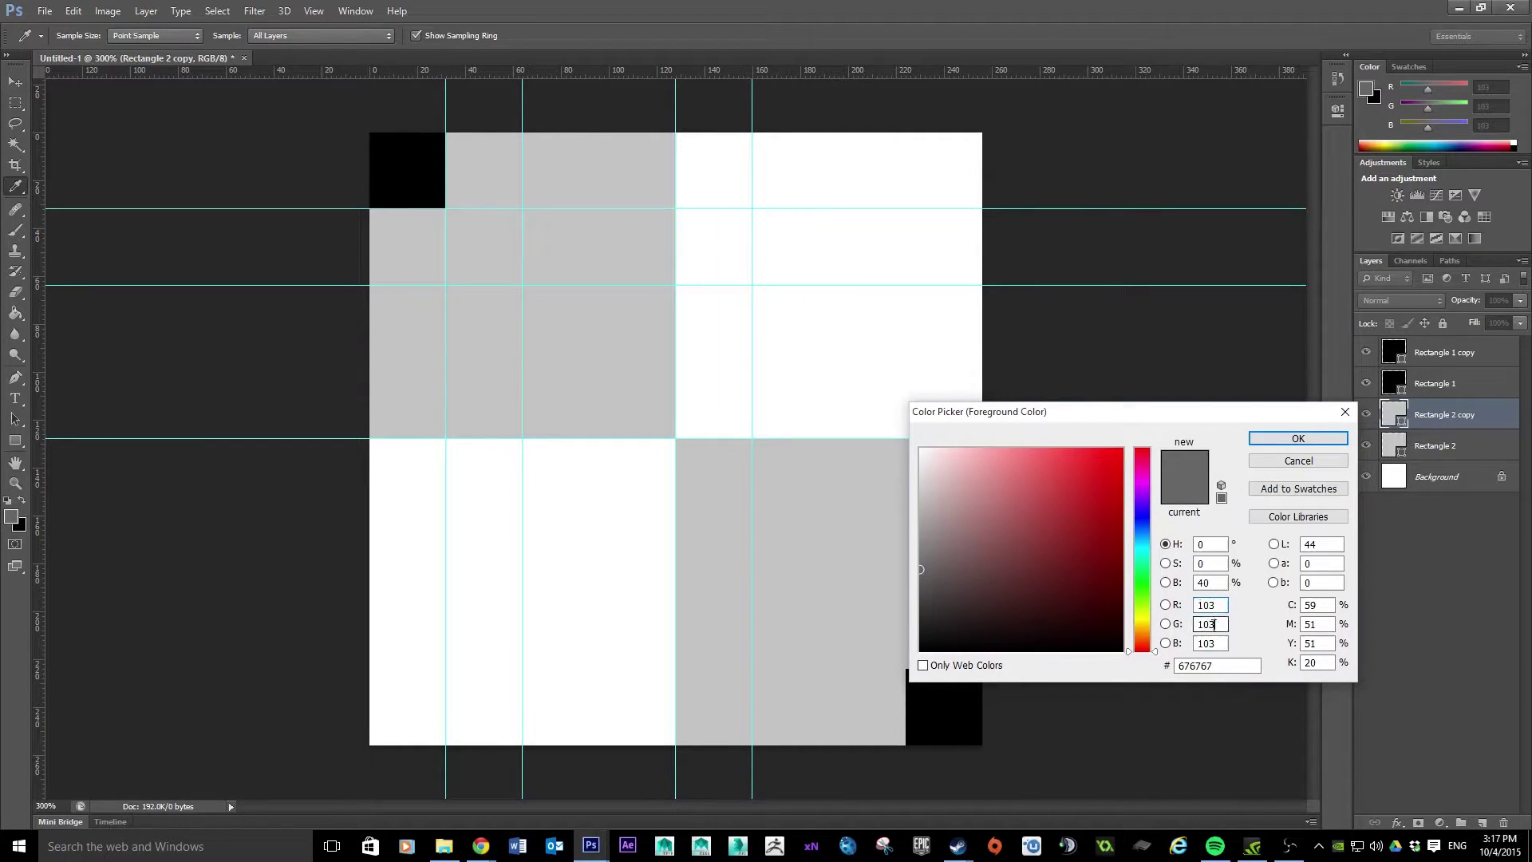
{"action": "left_click", "coordinate": [1220, 644]}
{"action": "left_click_drag", "start_coordinate": [1228, 667], "coordinate": [1159, 667]}
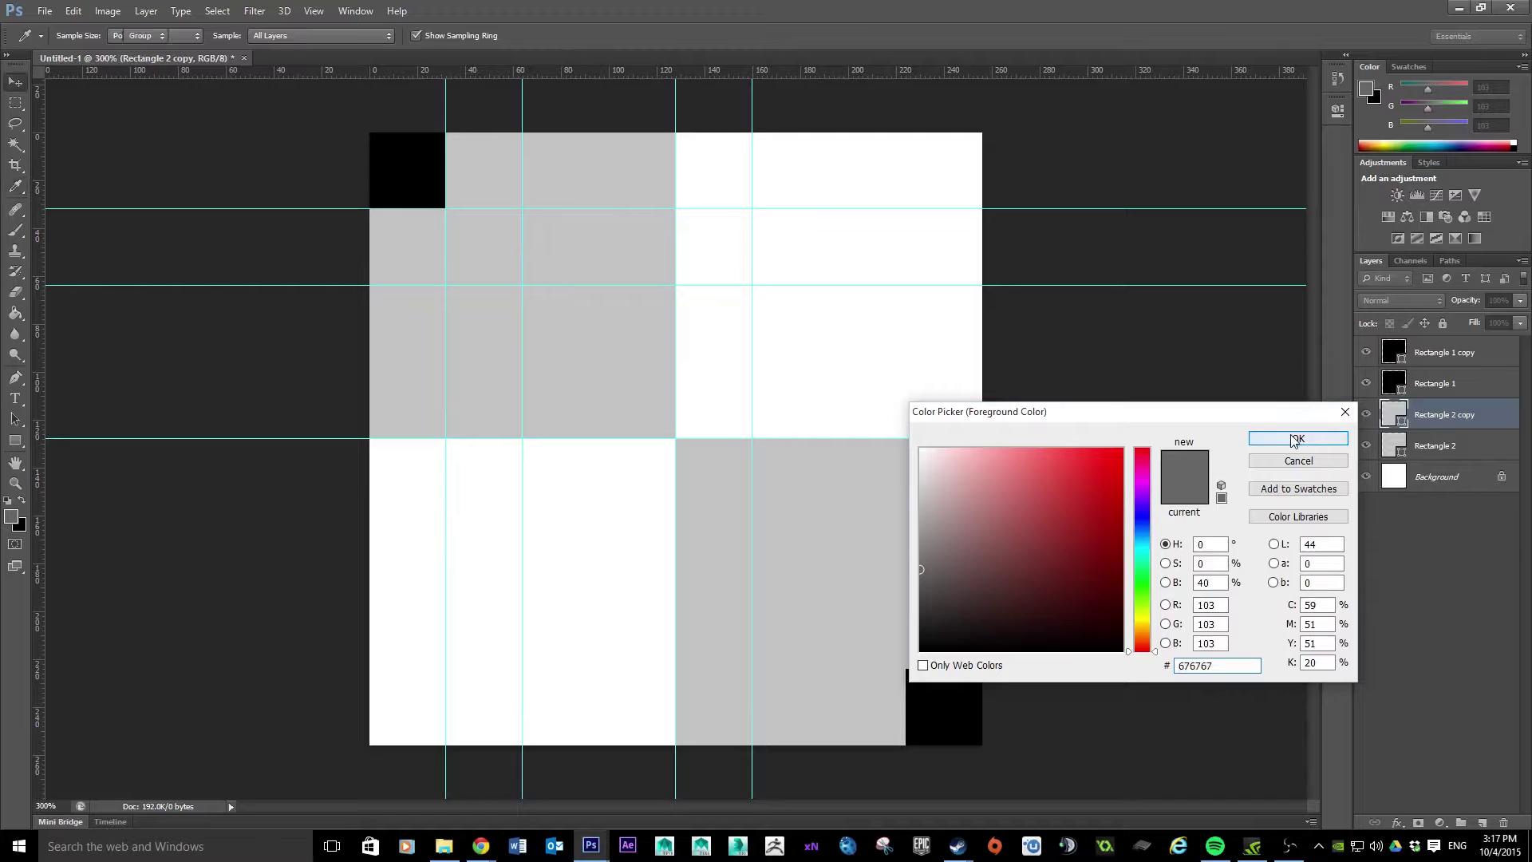
{"action": "left_click", "coordinate": [1298, 439]}
{"action": "key", "text": "v"}
{"action": "left_click", "coordinate": [15, 441]}
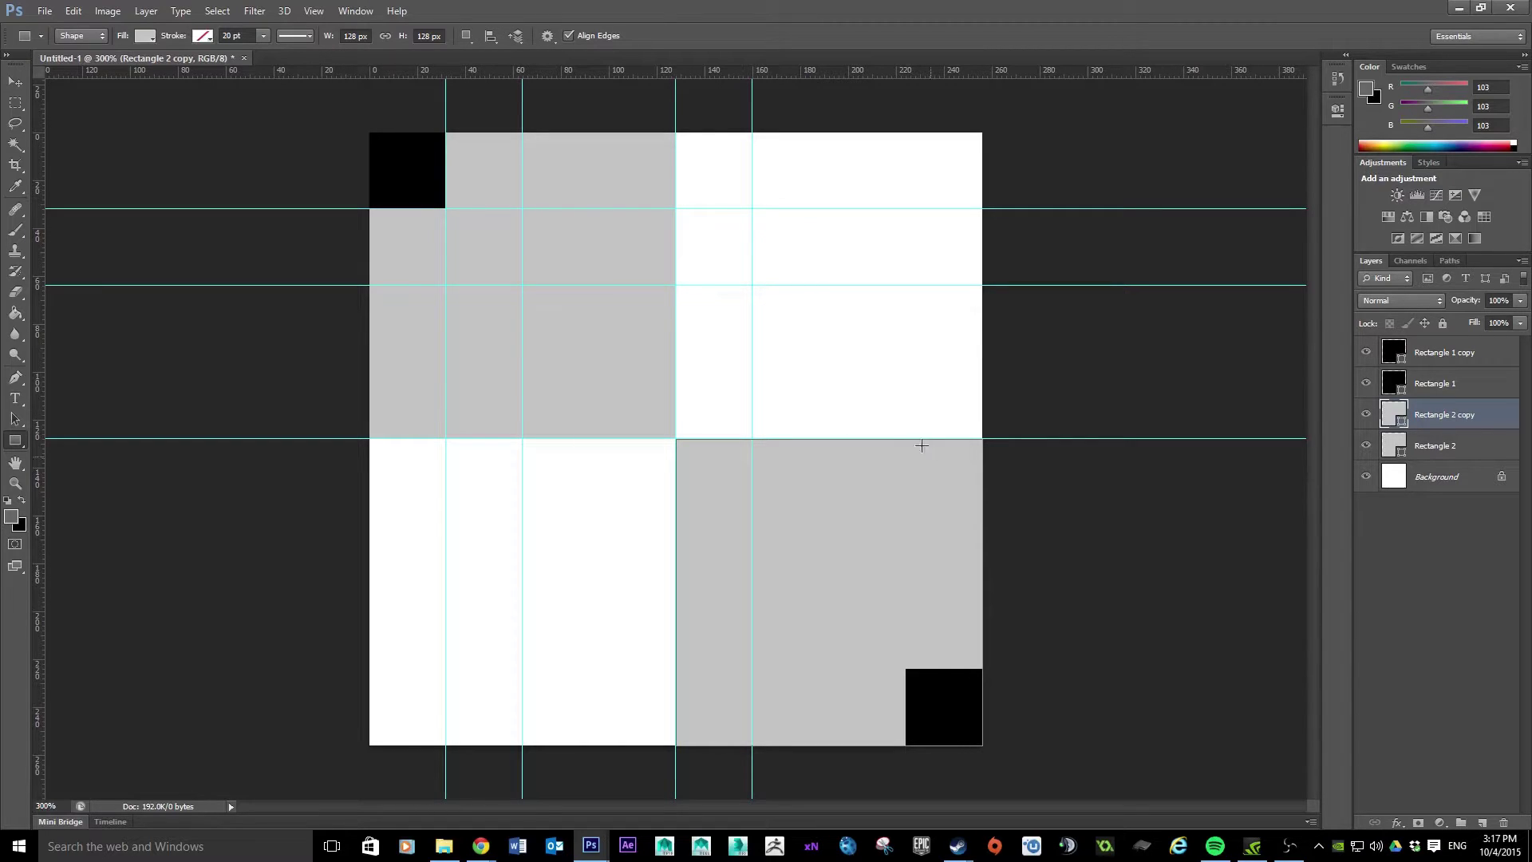
Create a 128×128 px square and fill it with dark grey
{"action": "left_click", "coordinate": [712, 338]}
{"action": "left_click", "coordinate": [811, 325]}
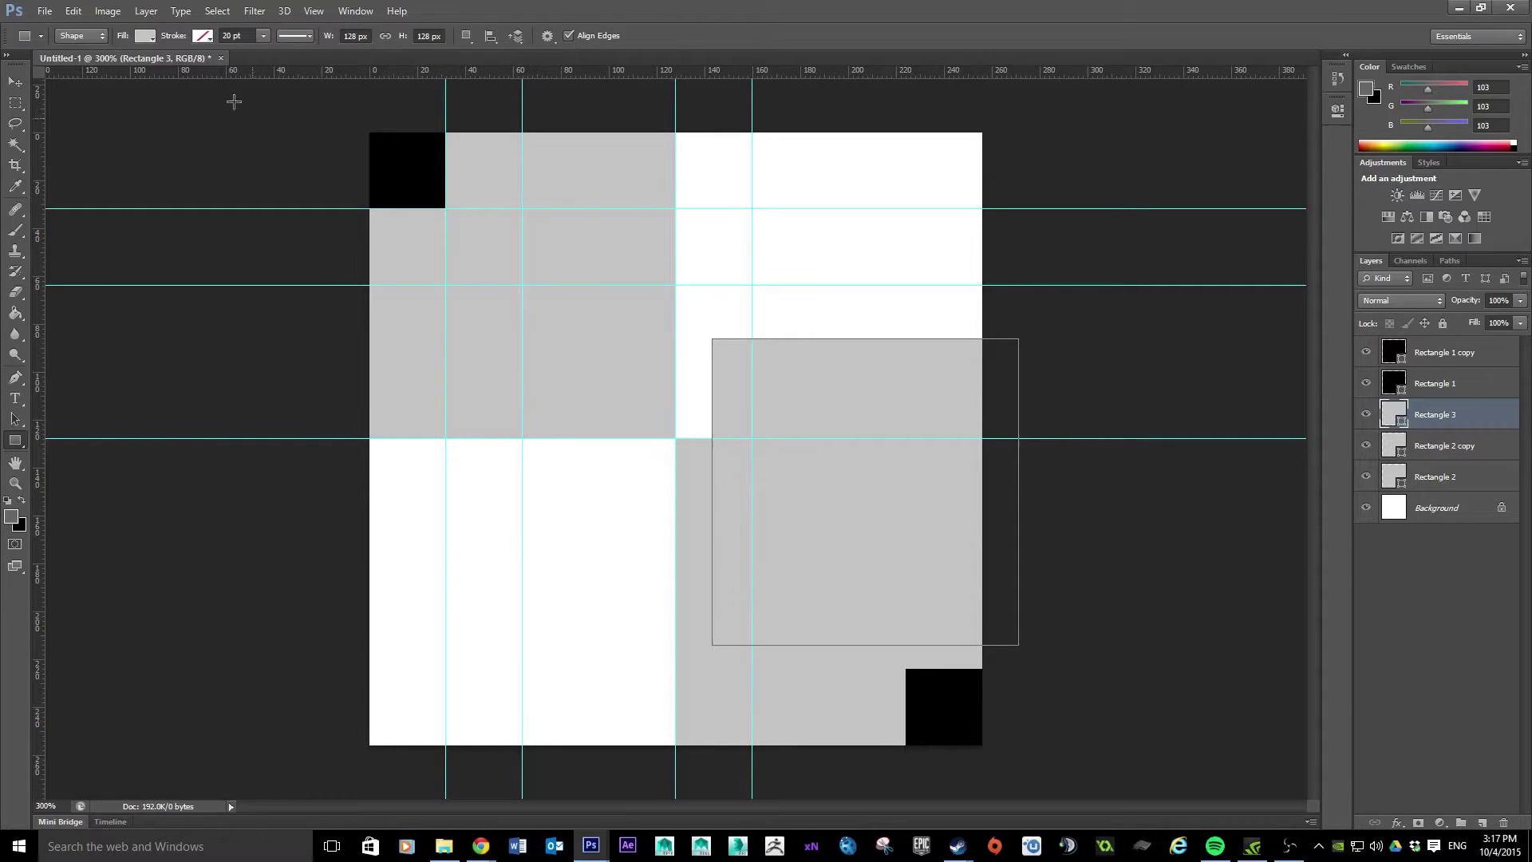
{"action": "left_click", "coordinate": [142, 36]}
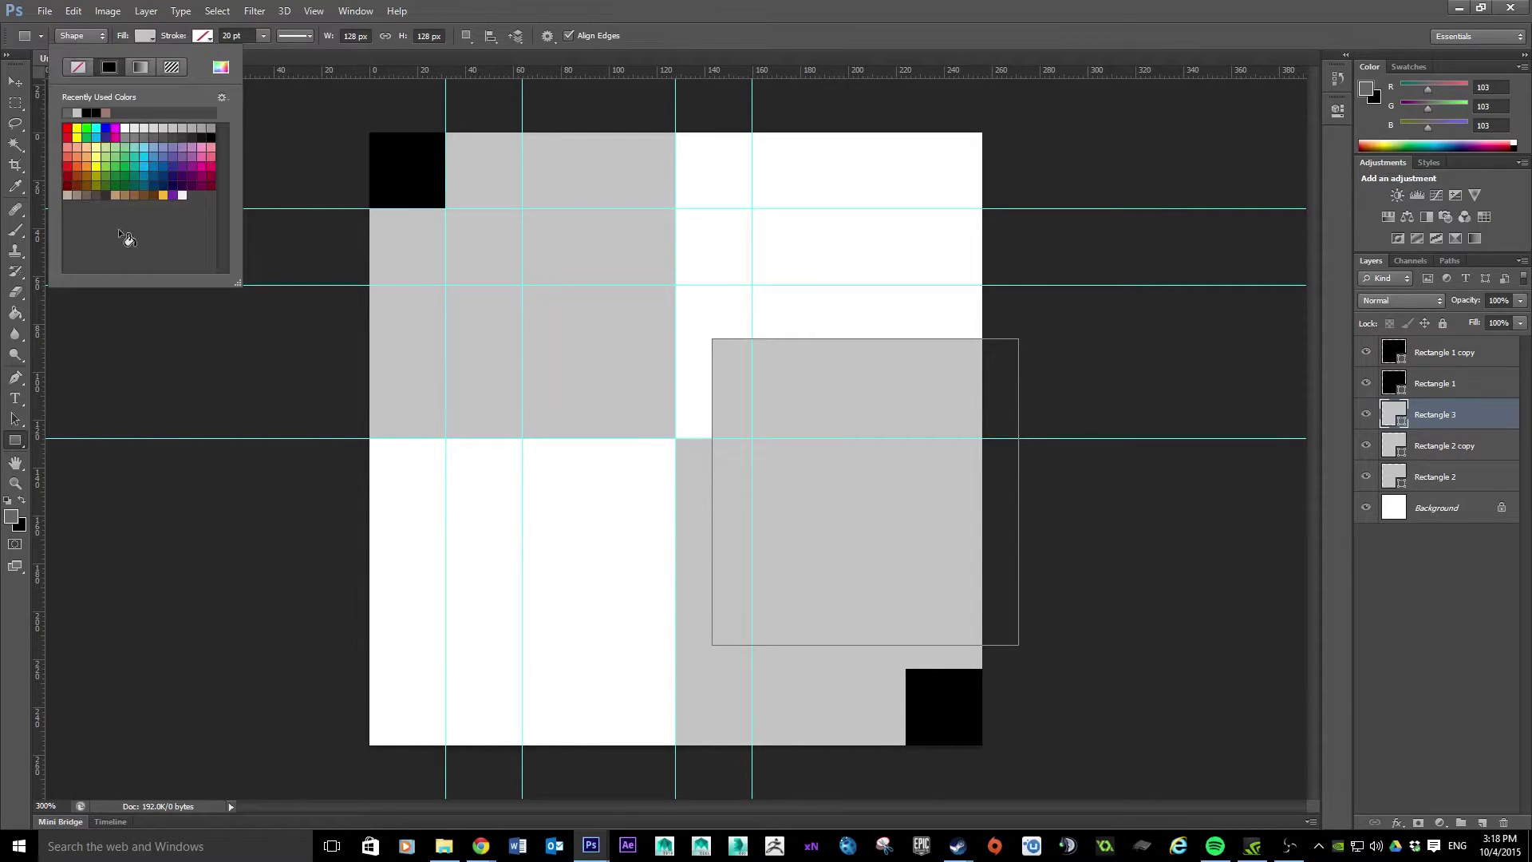
{"action": "left_click", "coordinate": [140, 31]}
{"action": "left_click", "coordinate": [140, 35]}
{"action": "left_click", "coordinate": [141, 35]}
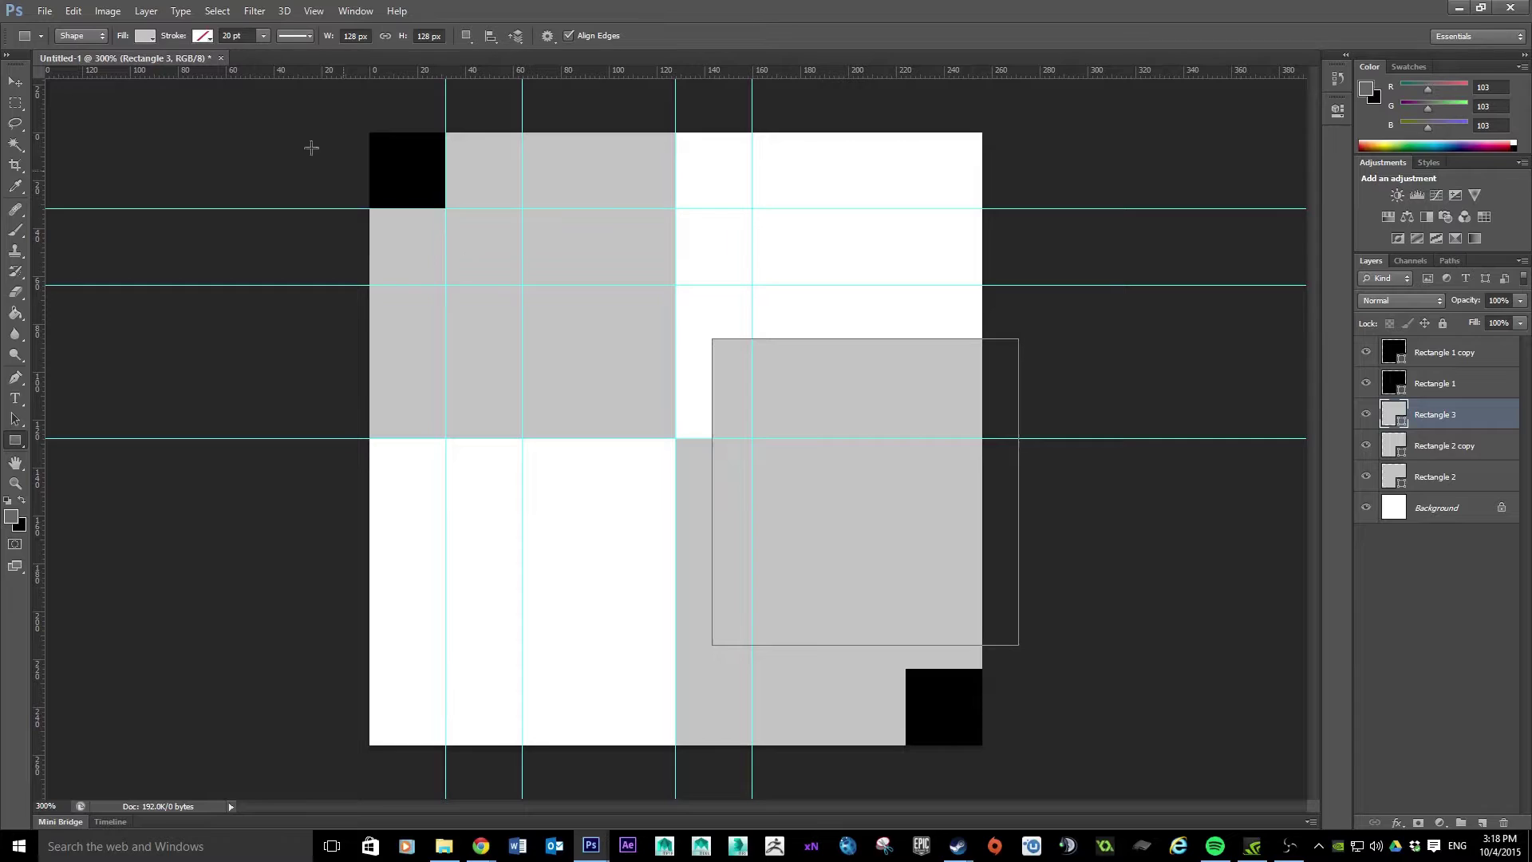
{"action": "left_click", "coordinate": [147, 37]}
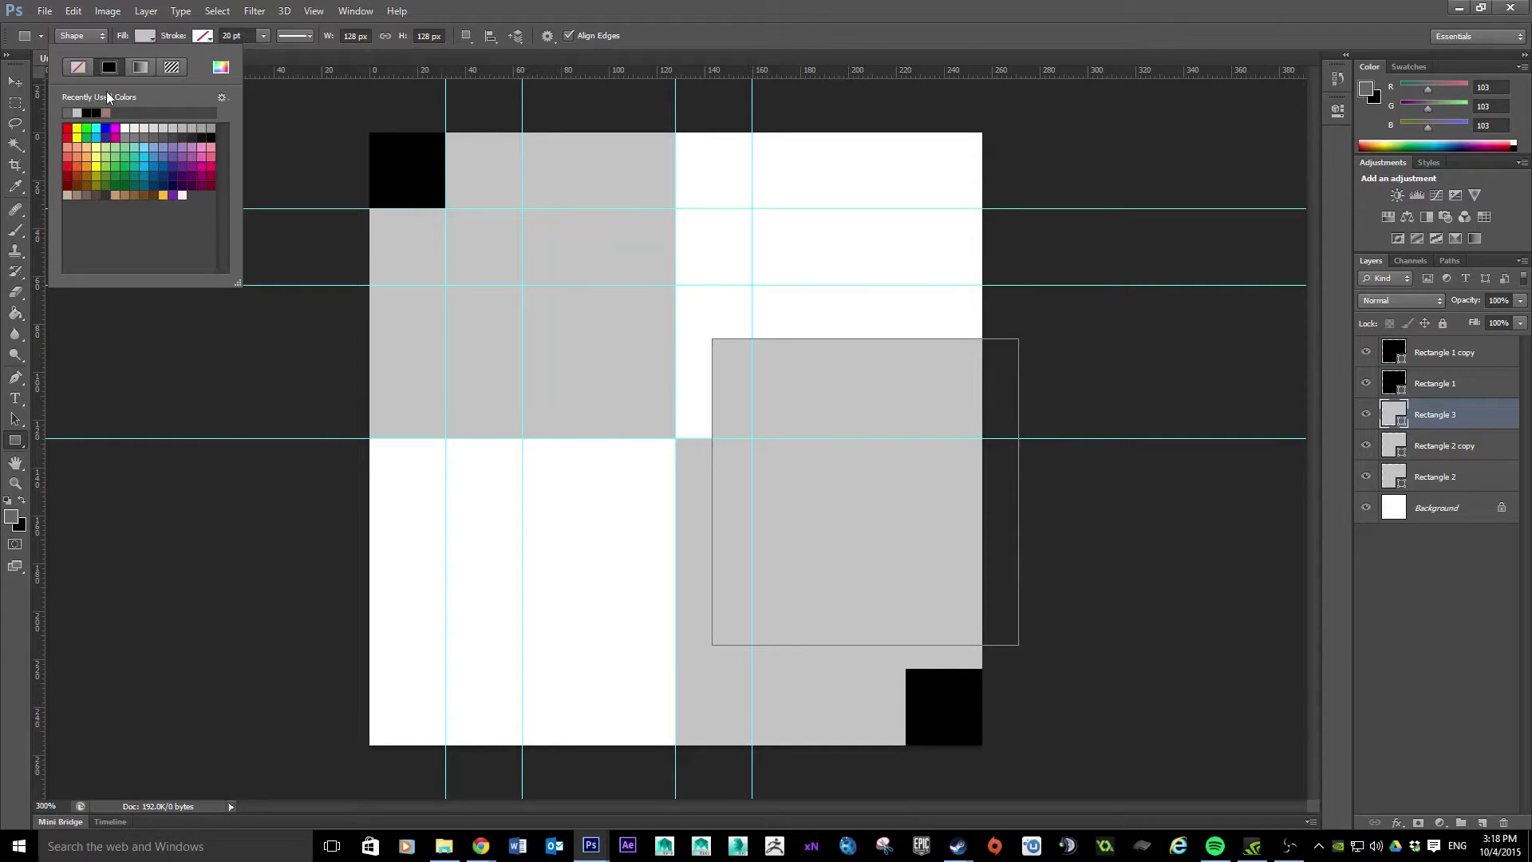
{"action": "left_click", "coordinate": [71, 112]}
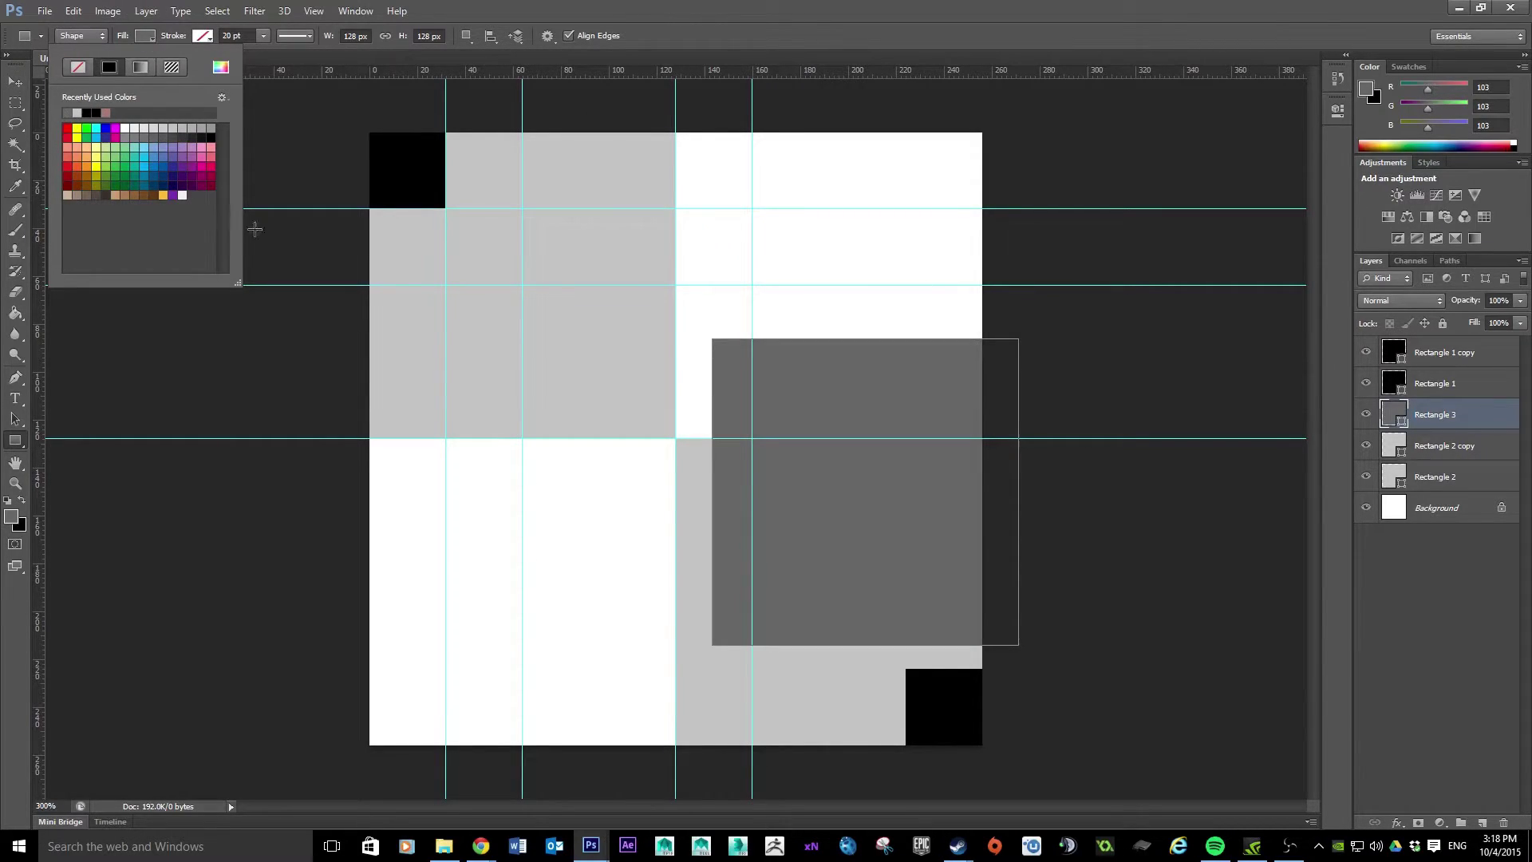
Move the dark grey square to the top-right quadrant and a duplicate to the bottom-left
{"action": "left_click", "coordinate": [10, 80]}
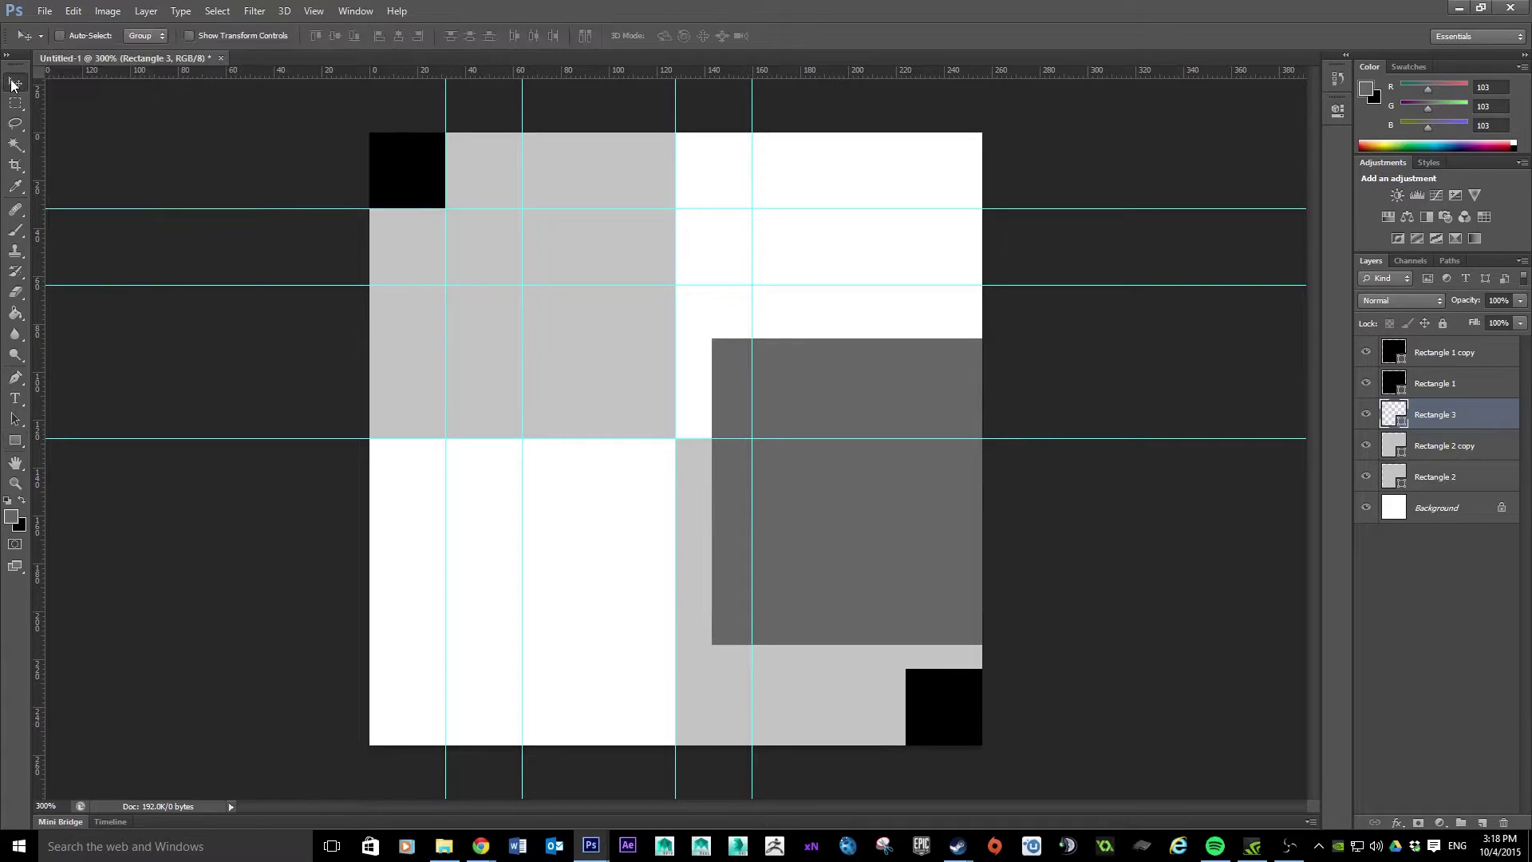
{"action": "left_click_drag", "start_coordinate": [862, 543], "coordinate": [819, 339]}
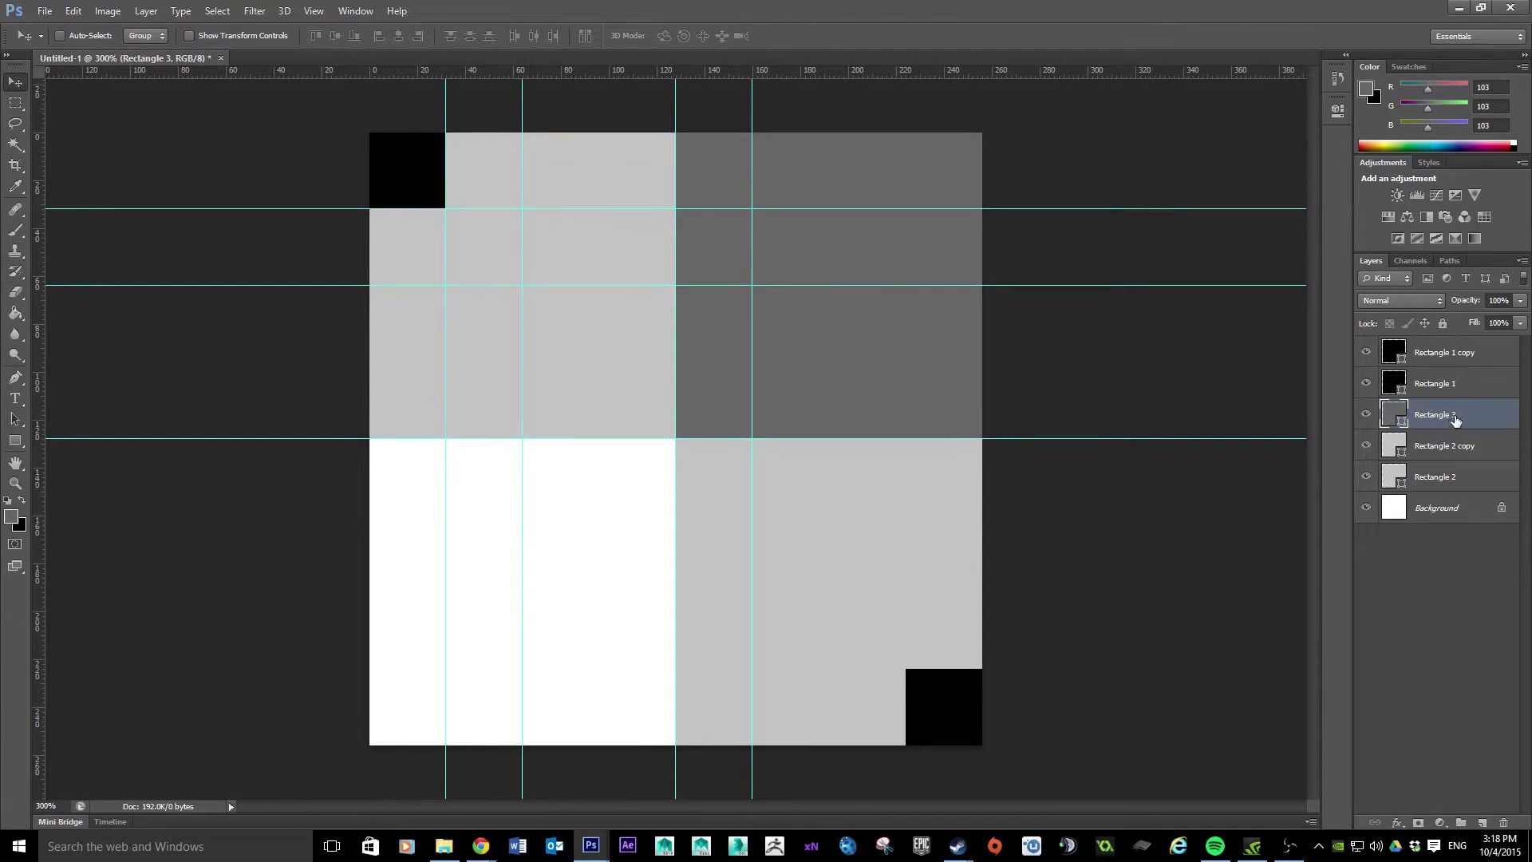
{"action": "left_click_drag", "start_coordinate": [1456, 421], "coordinate": [1482, 822]}
{"action": "left_click_drag", "start_coordinate": [884, 226], "coordinate": [572, 530]}
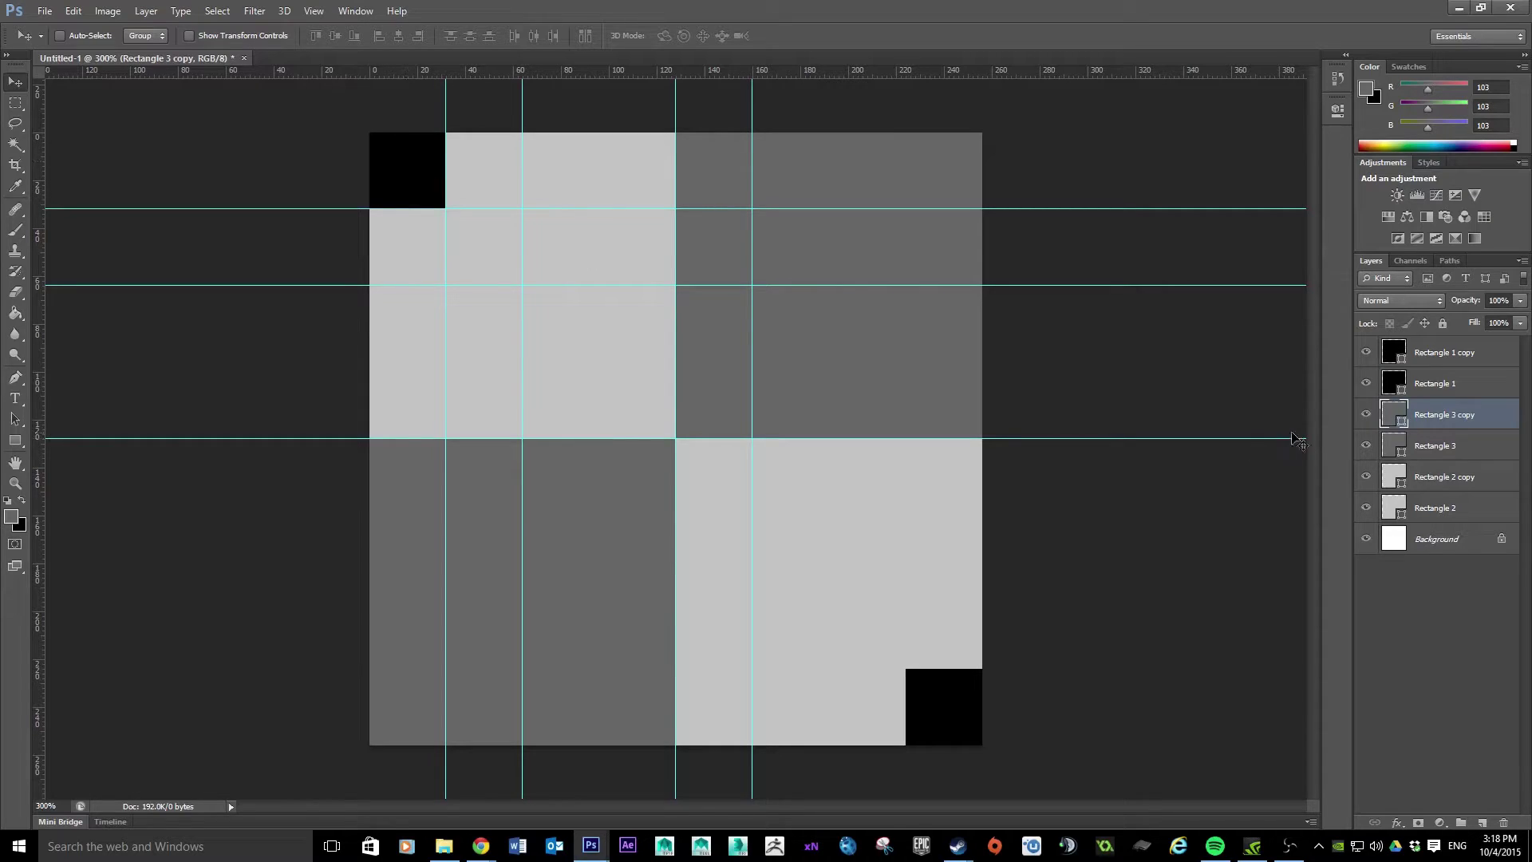
{"action": "left_click", "coordinate": [1448, 361]}
{"action": "left_click", "coordinate": [1367, 353]}
{"action": "left_click", "coordinate": [1368, 353]}
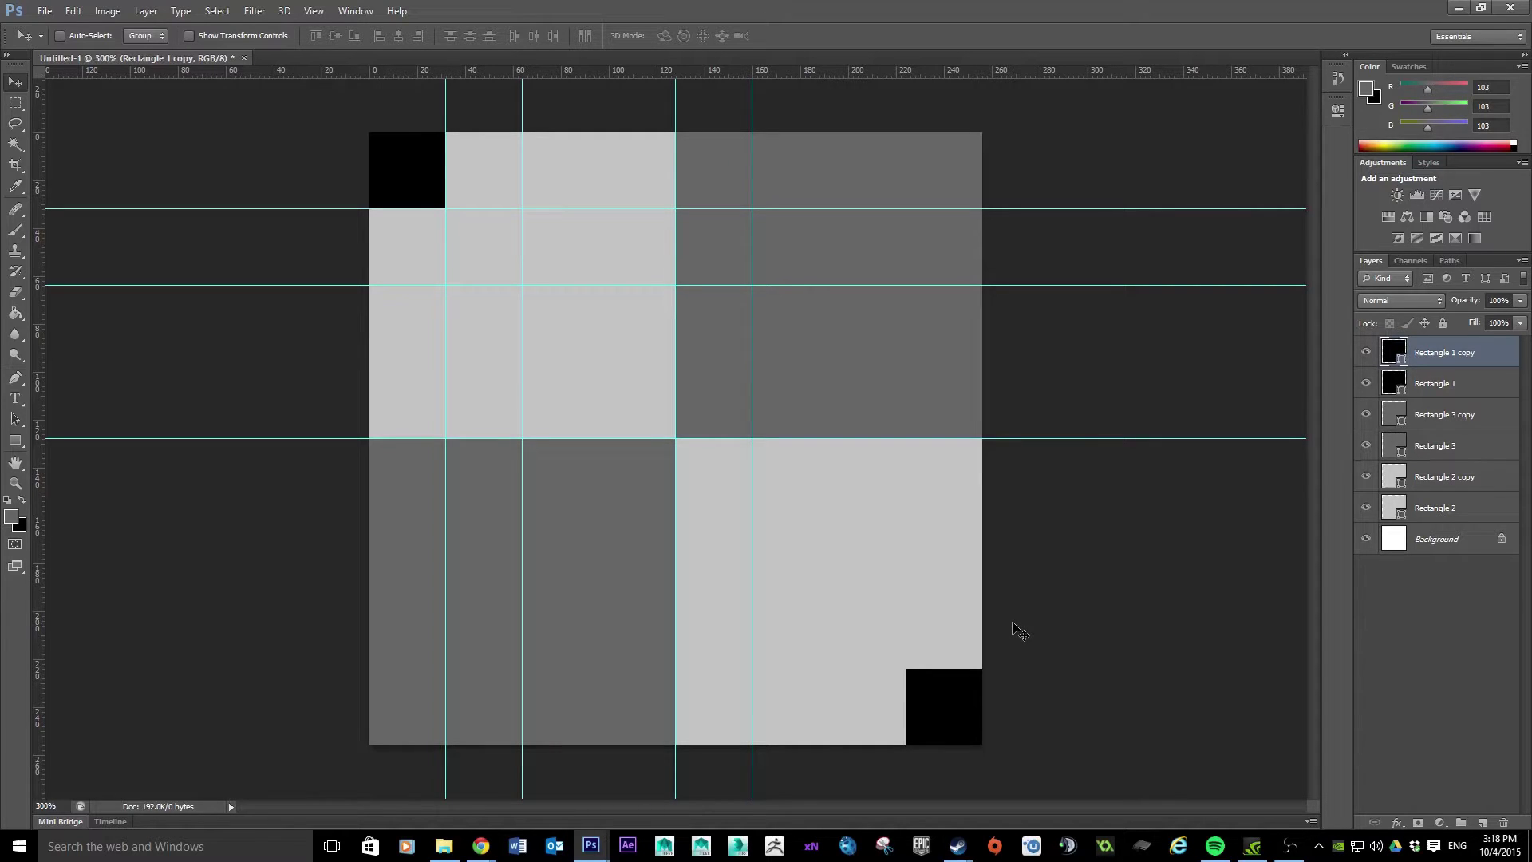
Duplicate the black corner square, move it to the top-right corner and recolour it white
{"action": "key", "text": "ctrl+j"}
{"action": "left_click_drag", "start_coordinate": [946, 708], "coordinate": [1012, 183]}
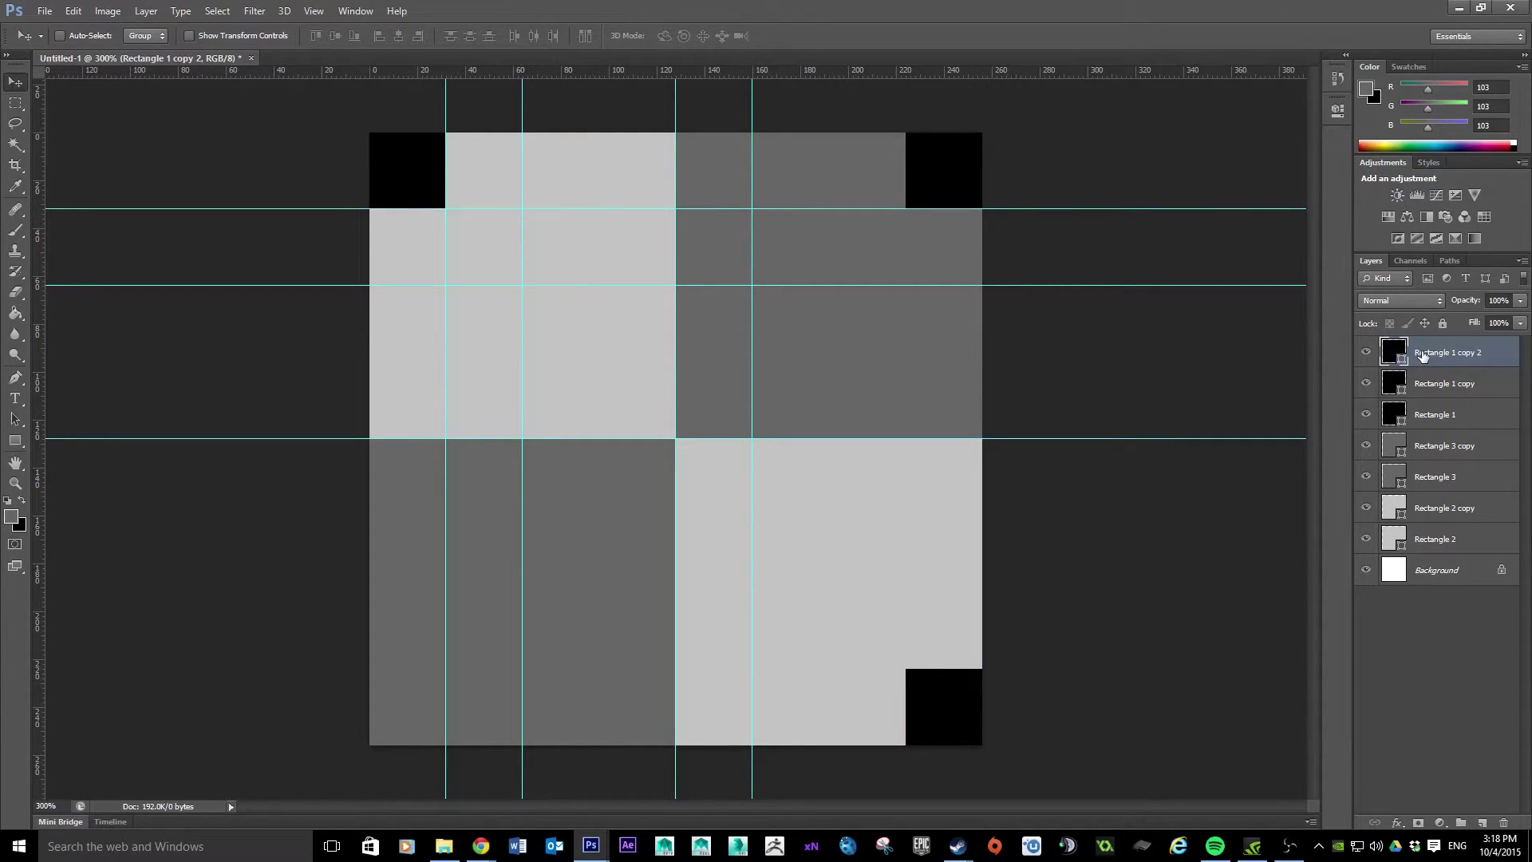
{"action": "double_click", "coordinate": [1393, 352]}
{"action": "left_click_drag", "start_coordinate": [996, 511], "coordinate": [899, 435]}
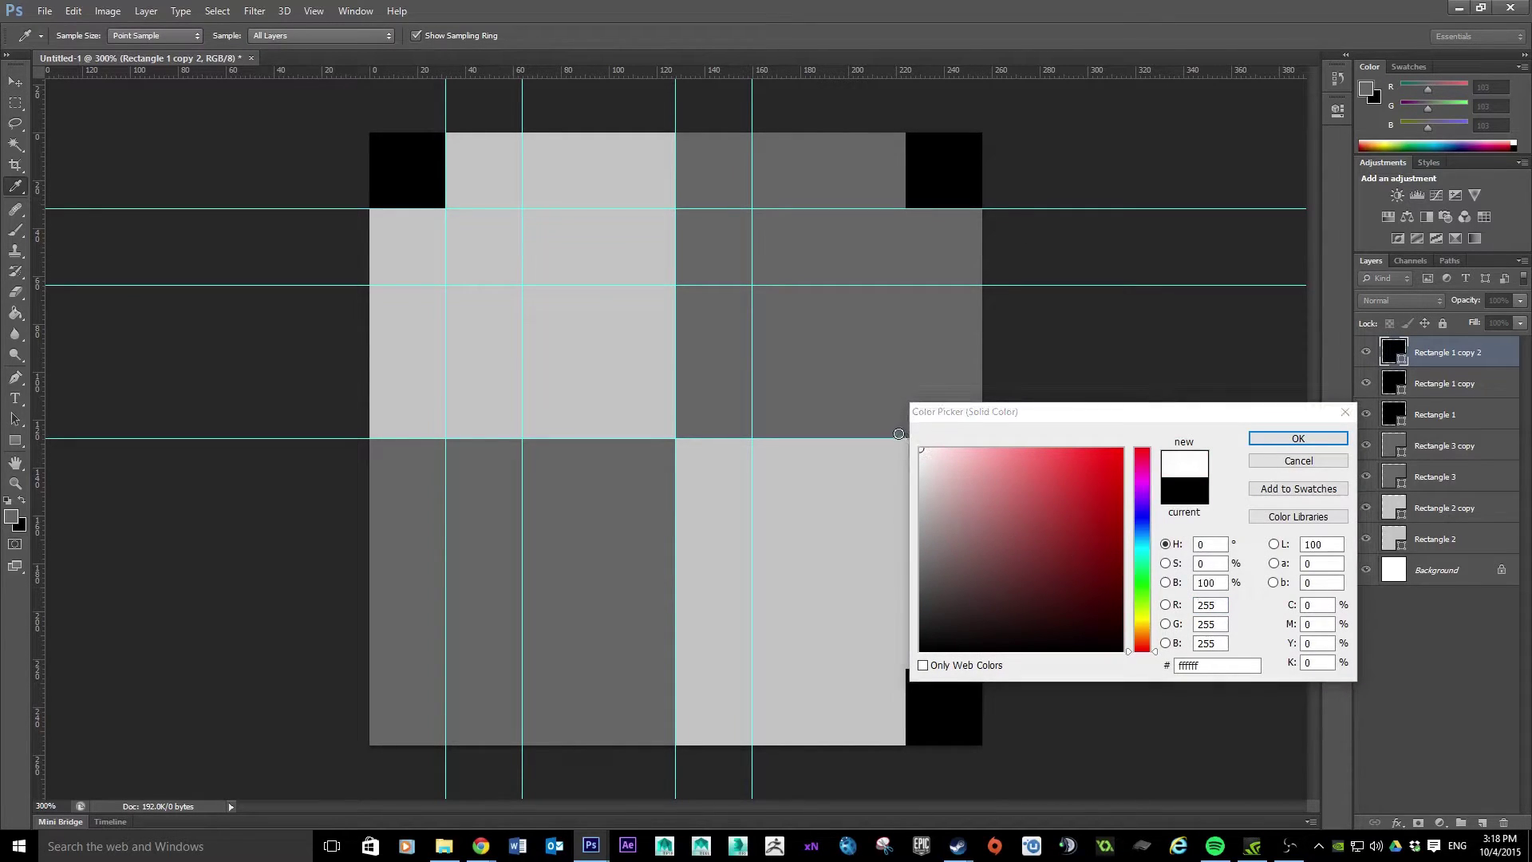
{"action": "left_click", "coordinate": [1325, 437]}
Duplicate the white square and place the copy in the bottom-left corner
{"action": "left_click_drag", "start_coordinate": [1454, 361], "coordinate": [1479, 822]}
{"action": "left_click_drag", "start_coordinate": [923, 177], "coordinate": [413, 704]}
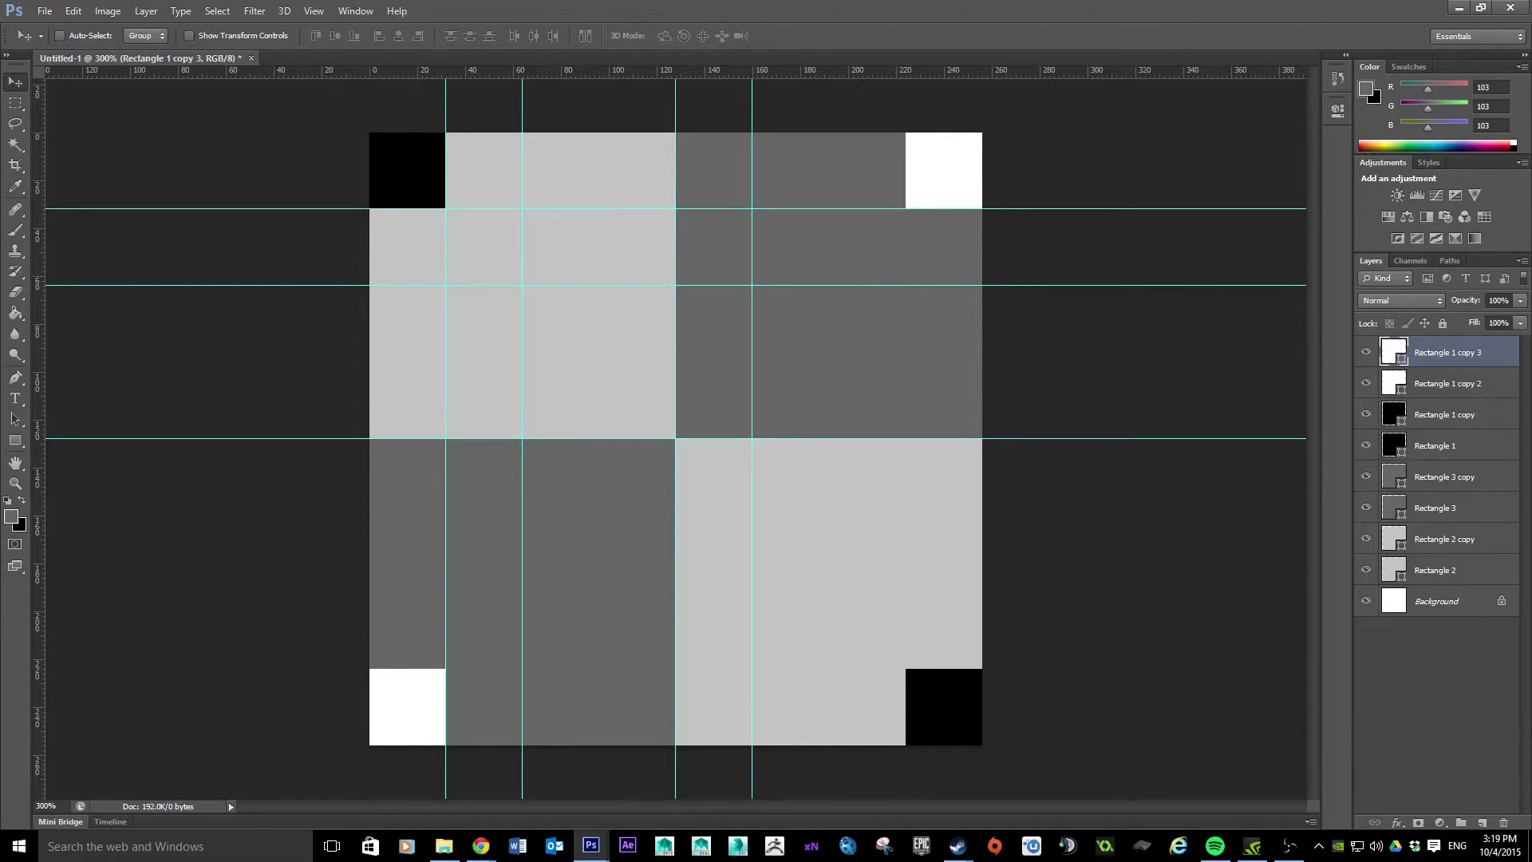
{"action": "key", "text": "u"}
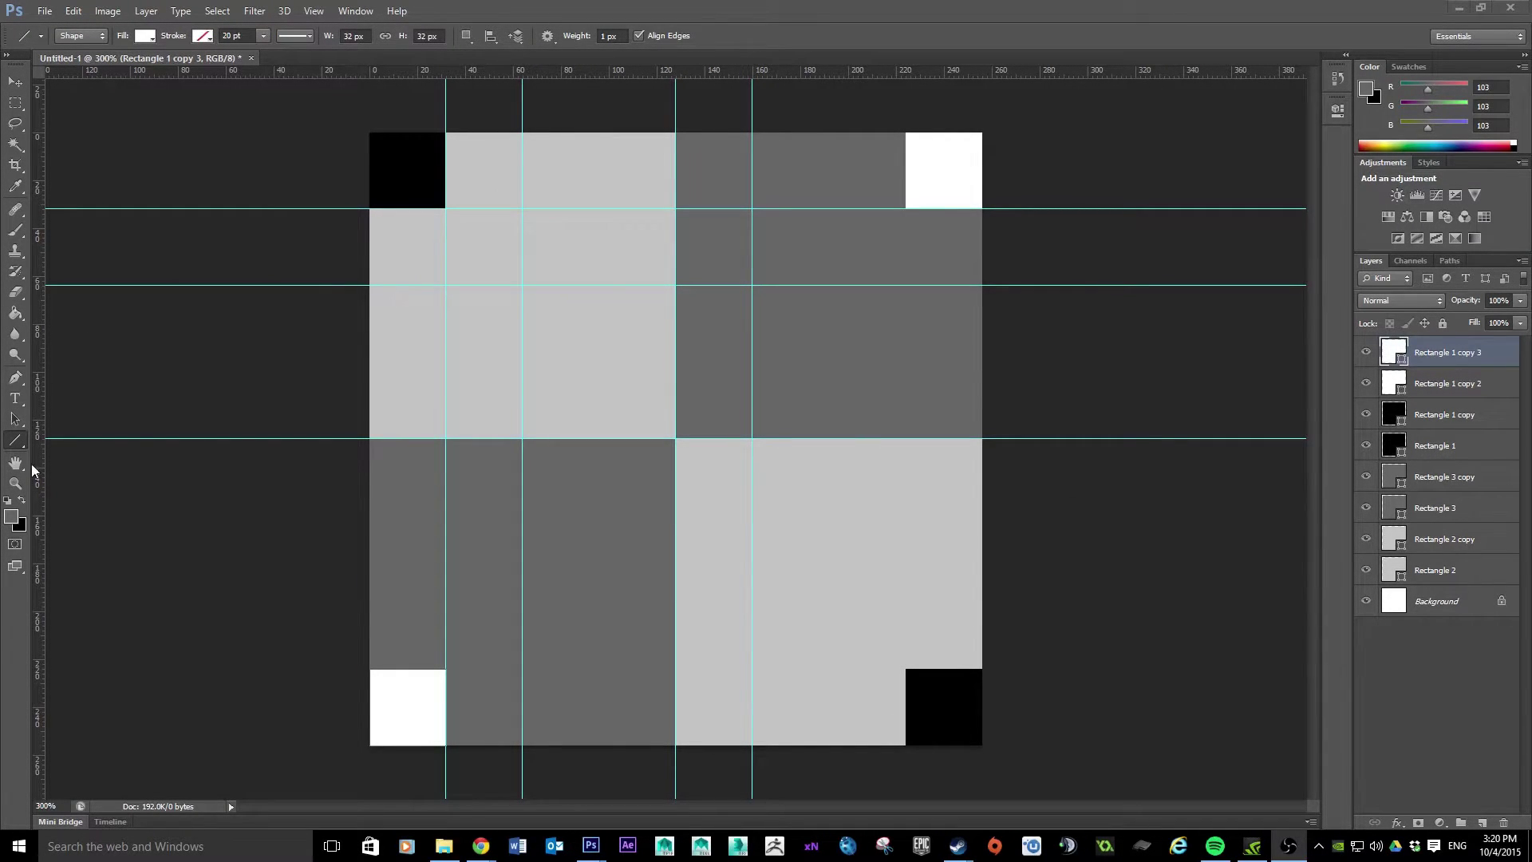
Pick the Line tool and set its fill to black from the recent colours
{"action": "left_click", "coordinate": [17, 444]}
{"action": "left_click_drag", "start_coordinate": [17, 447], "coordinate": [52, 444]}
{"action": "left_click_drag", "start_coordinate": [102, 490], "coordinate": [94, 496]}
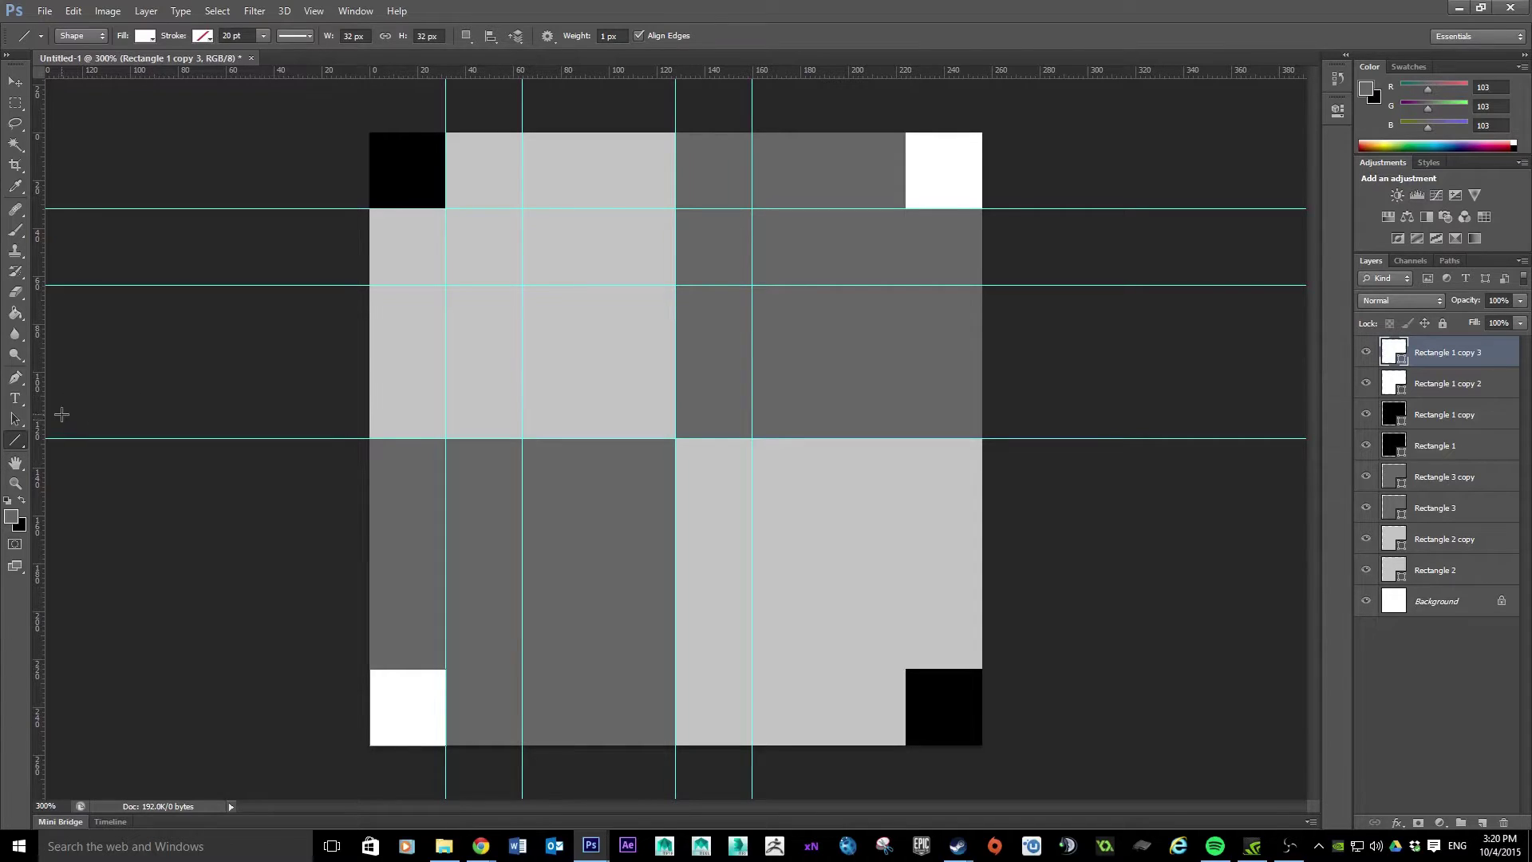
{"action": "left_click", "coordinate": [143, 35]}
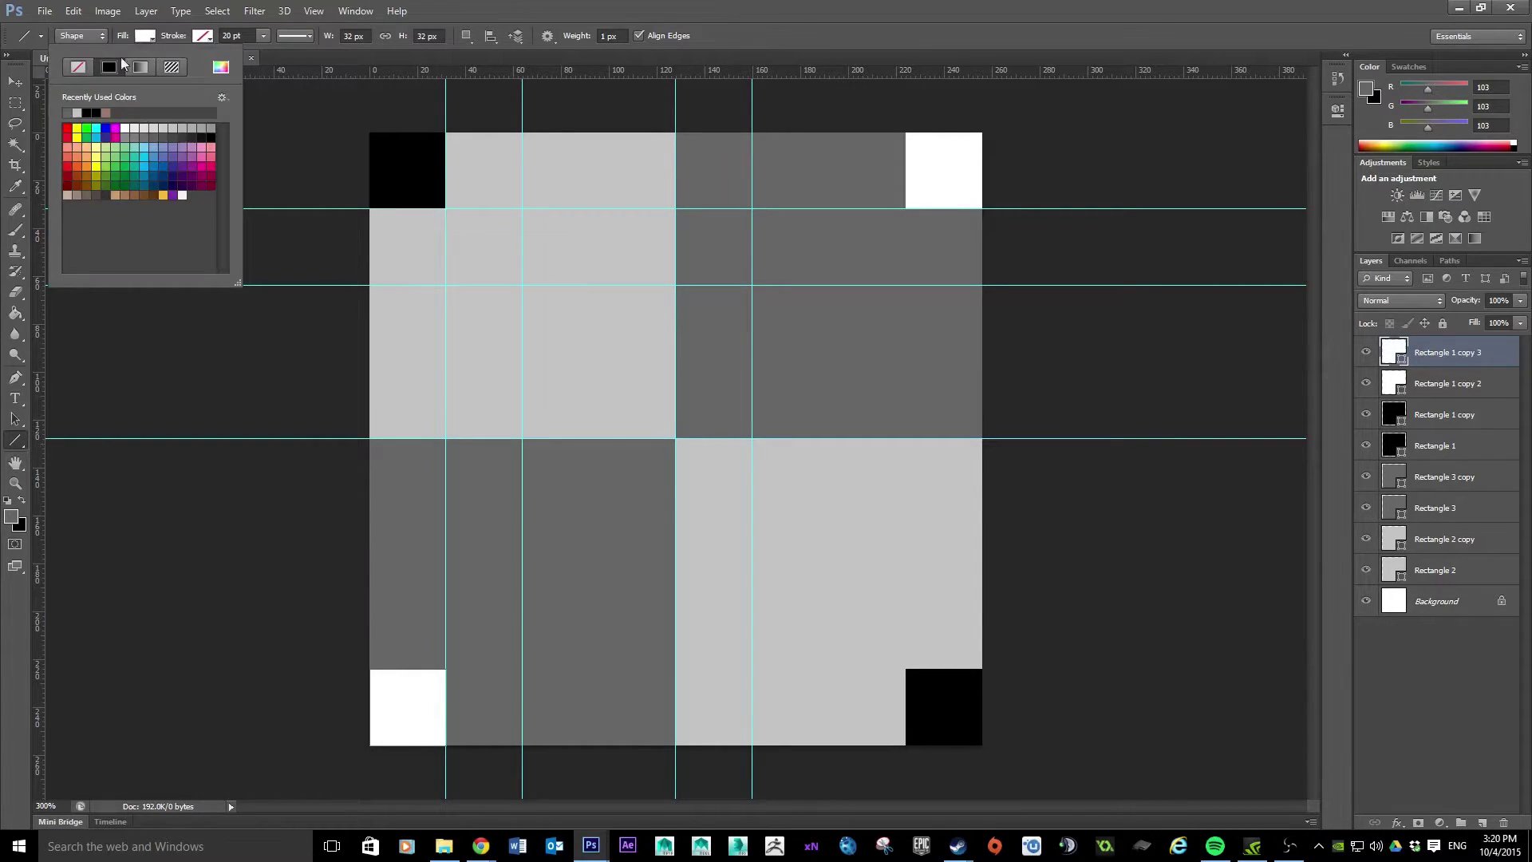
{"action": "left_click", "coordinate": [97, 111]}
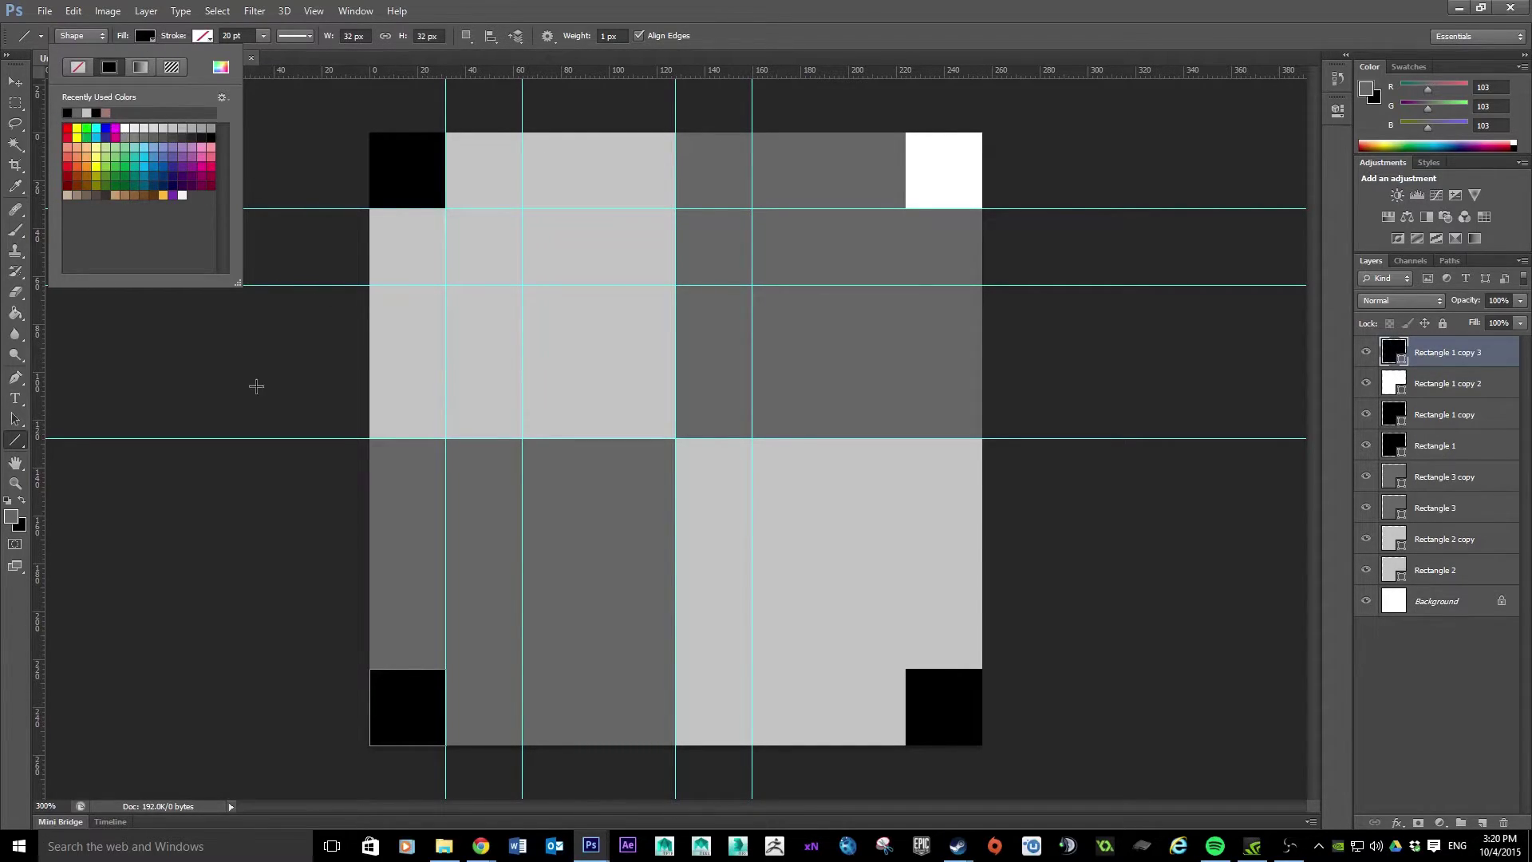
{"action": "left_click", "coordinate": [137, 484]}
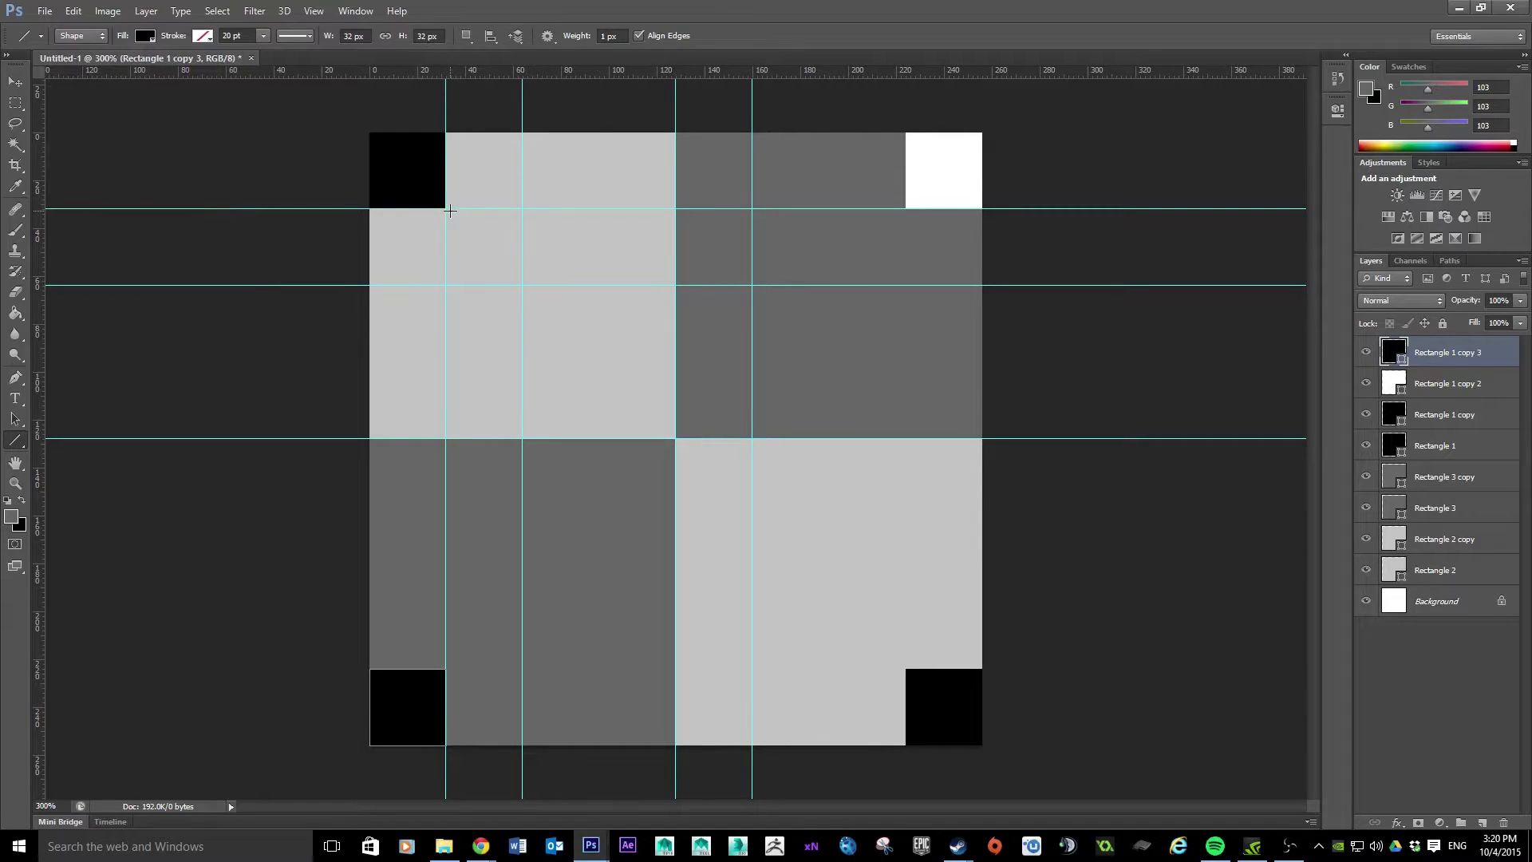
Draw a thin diagonal line from the top-left block corner to the bottom-right black square
{"action": "mouse_move", "coordinate": [445, 208]}
{"action": "left_mouse_down"}
{"action": "mouse_move", "coordinate": [617, 337]}
{"action": "mouse_move", "coordinate": [974, 670]}
{"action": "mouse_move", "coordinate": [904, 668]}
{"action": "left_mouse_up"}
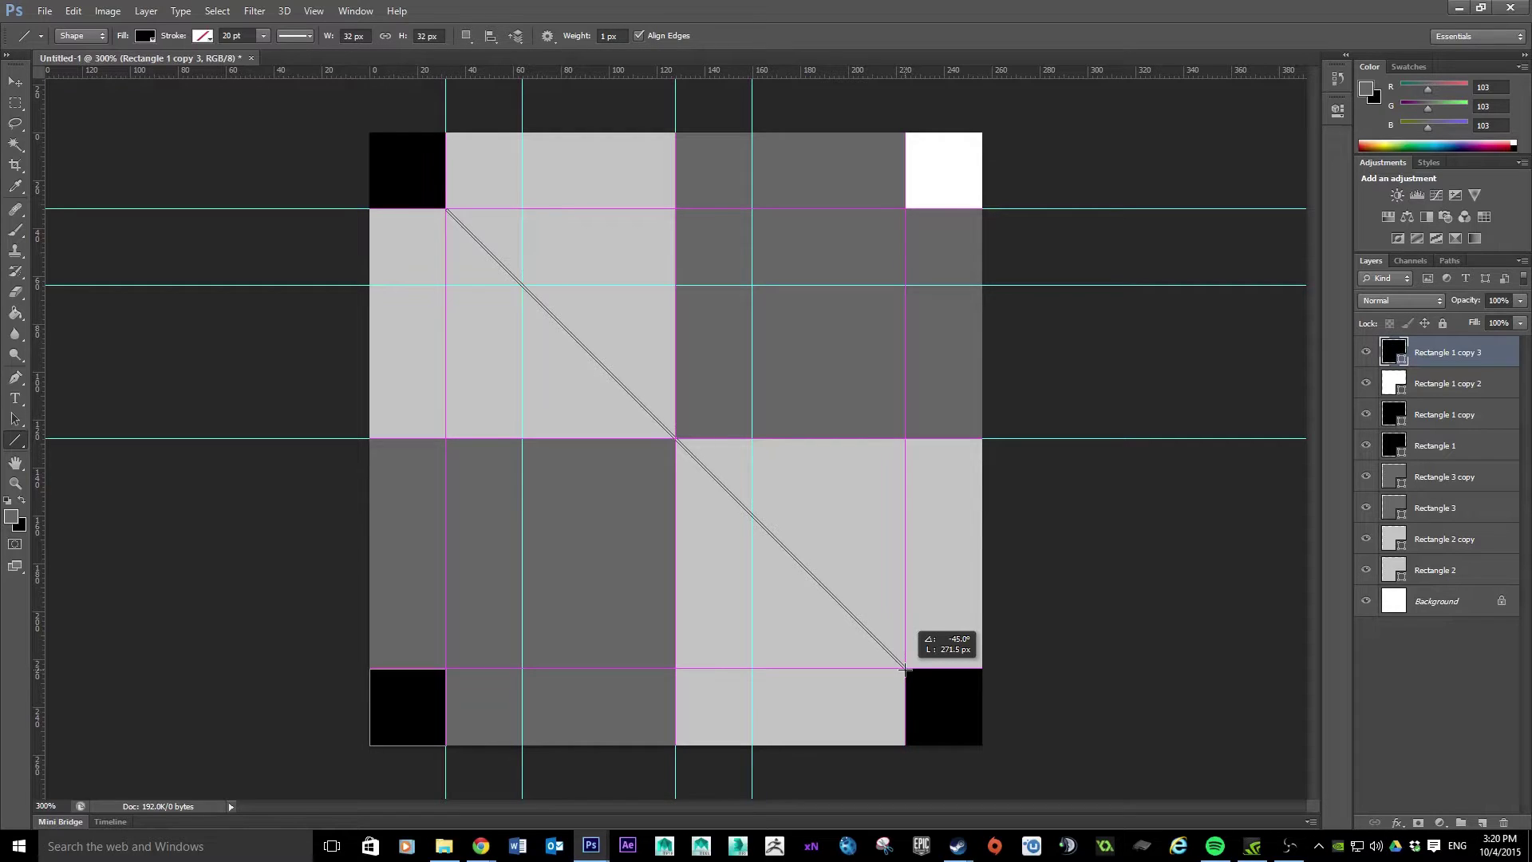
{"action": "left_click_drag", "start_coordinate": [905, 668], "coordinate": [1007, 768]}
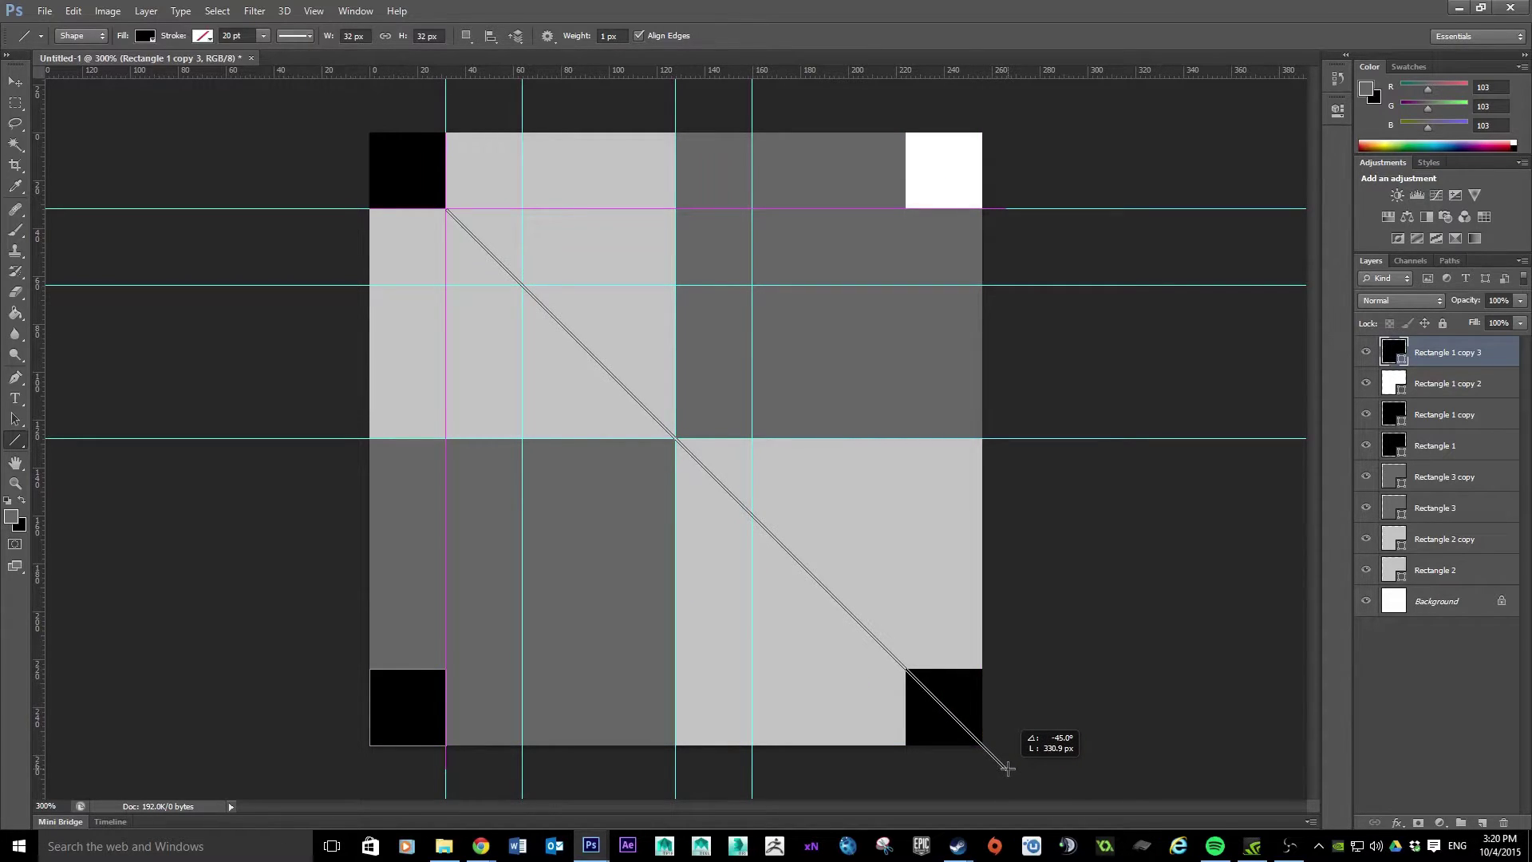
{"action": "left_click_drag", "start_coordinate": [1007, 768], "coordinate": [1007, 768]}
Snap the diagonal line into place and fine-tune its alignment with arrow-key nudges
{"action": "left_click", "coordinate": [14, 83]}
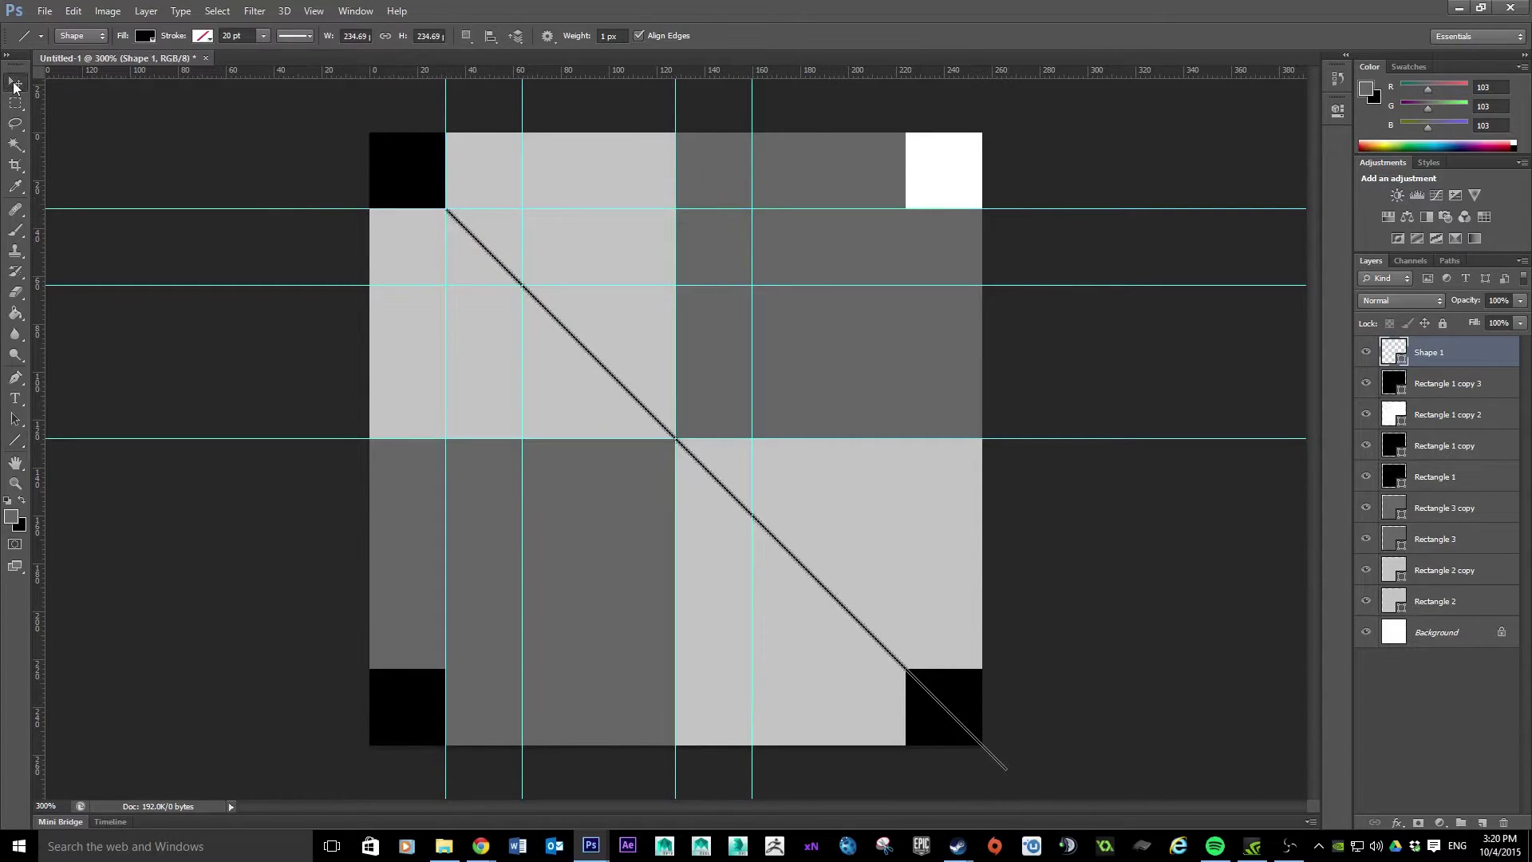
{"action": "left_click_drag", "start_coordinate": [742, 500], "coordinate": [687, 455]}
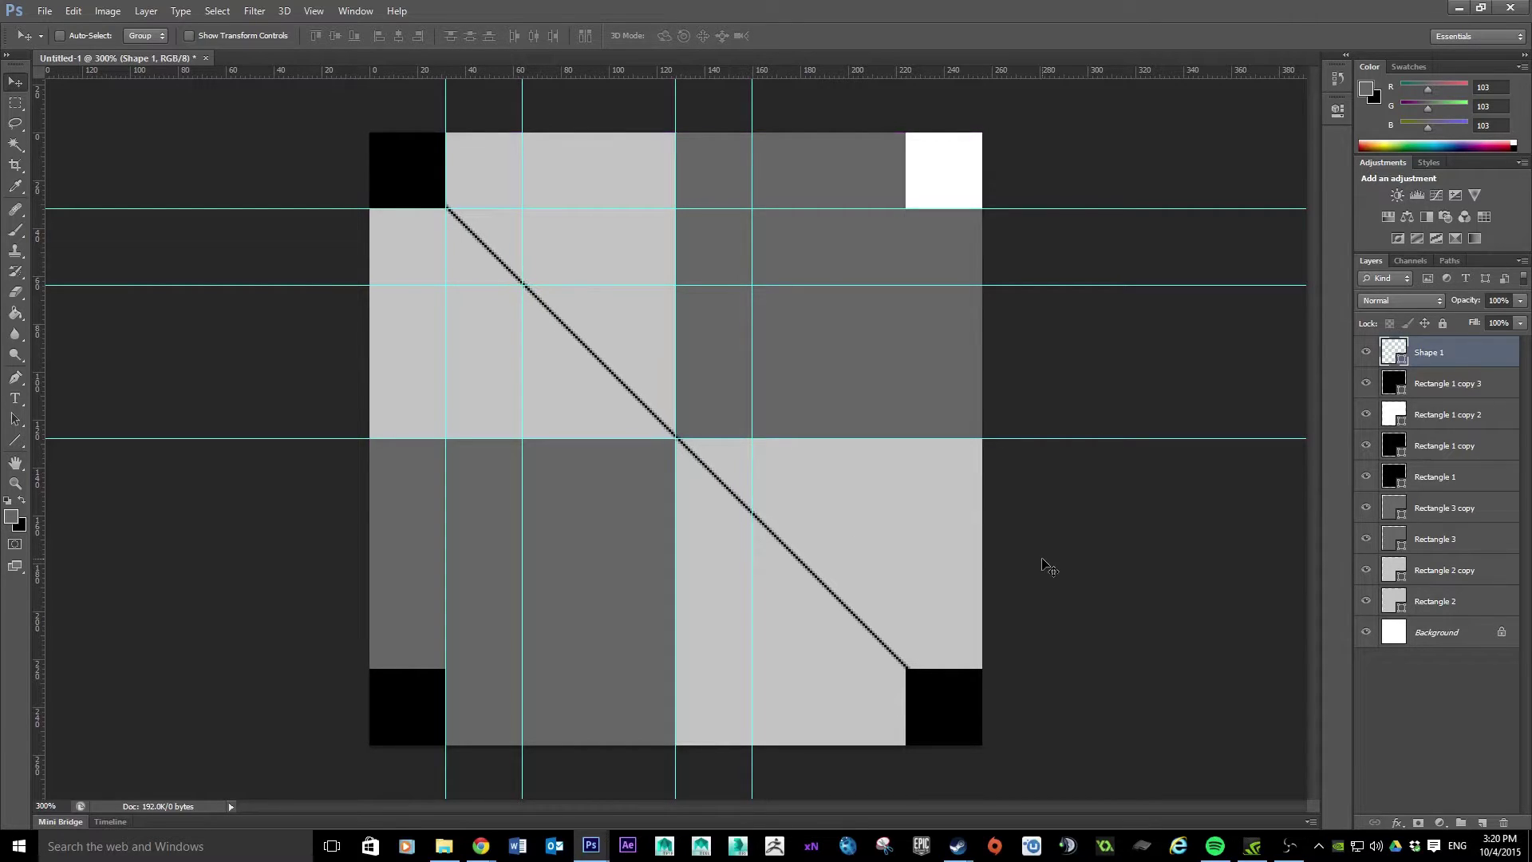
{"action": "key", "text": "Right"}
{"action": "key", "text": "Up"}
{"action": "key", "text": "Down"}
{"action": "key", "text": "Left"}
{"action": "key", "text": "Right"}
{"action": "key", "text": "Up"}
{"action": "key", "text": "Down"}
{"action": "key", "text": "Left"}
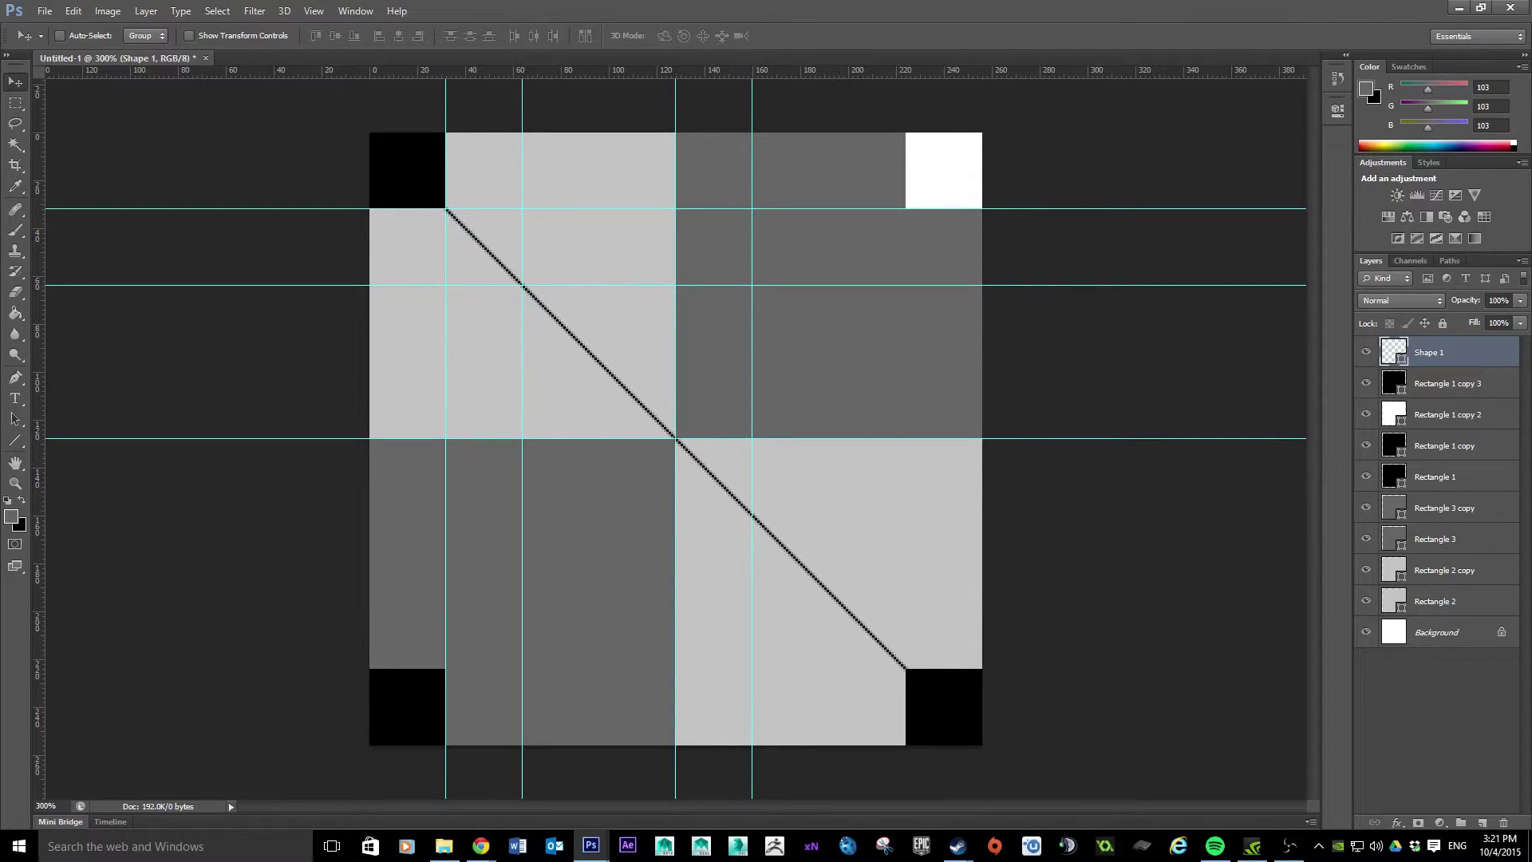
Duplicate Shape 1, rotate the copy 90°, and centre it to cross the first diagonal
{"action": "left_click_drag", "start_coordinate": [1475, 355], "coordinate": [1477, 820]}
{"action": "key", "text": "ctrl+t"}
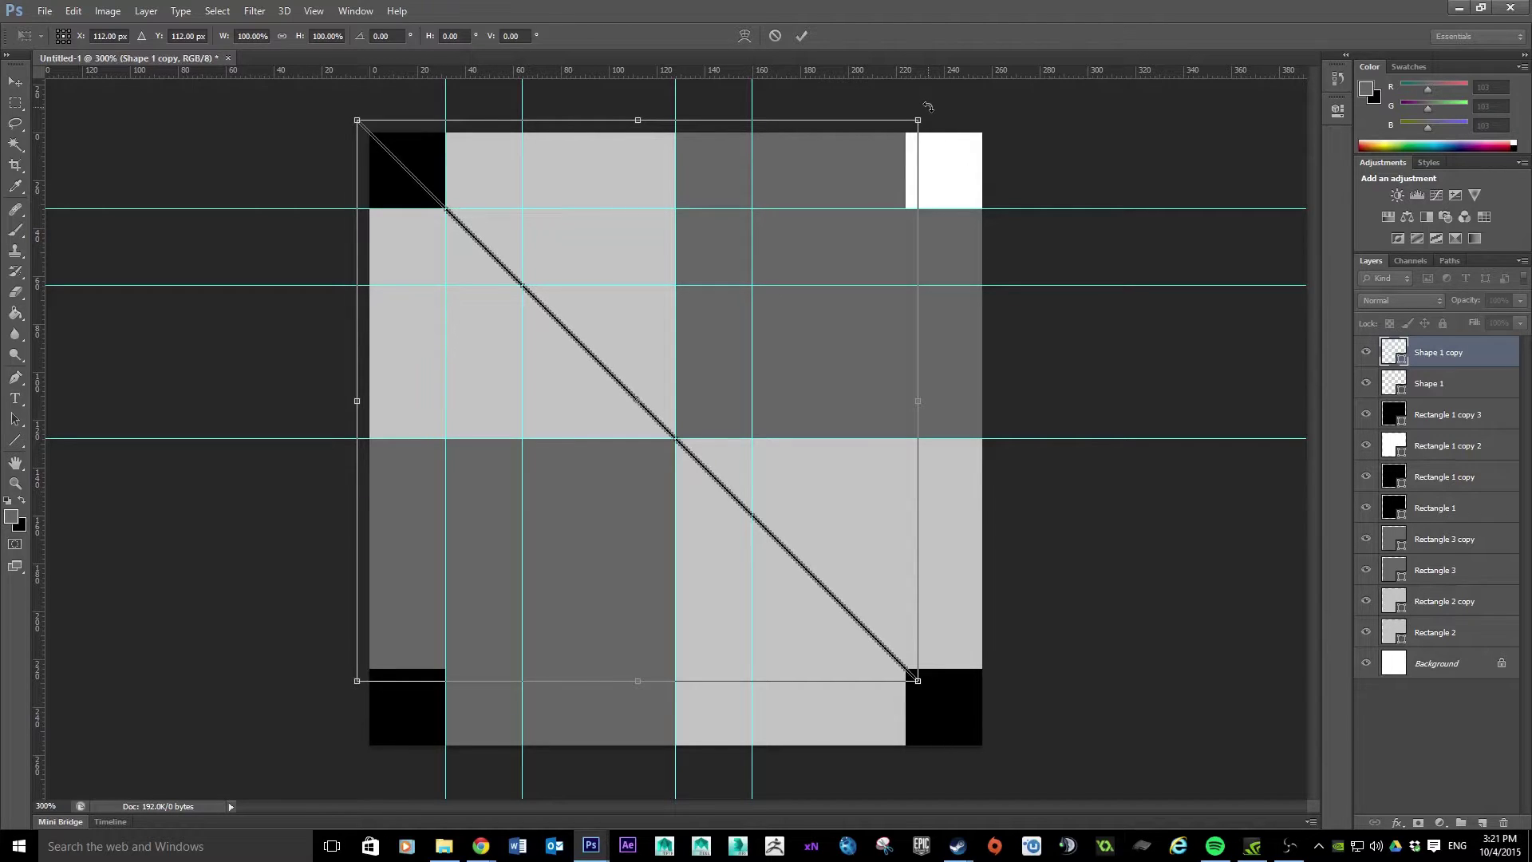
{"action": "left_click_drag", "start_coordinate": [928, 106], "coordinate": [928, 645]}
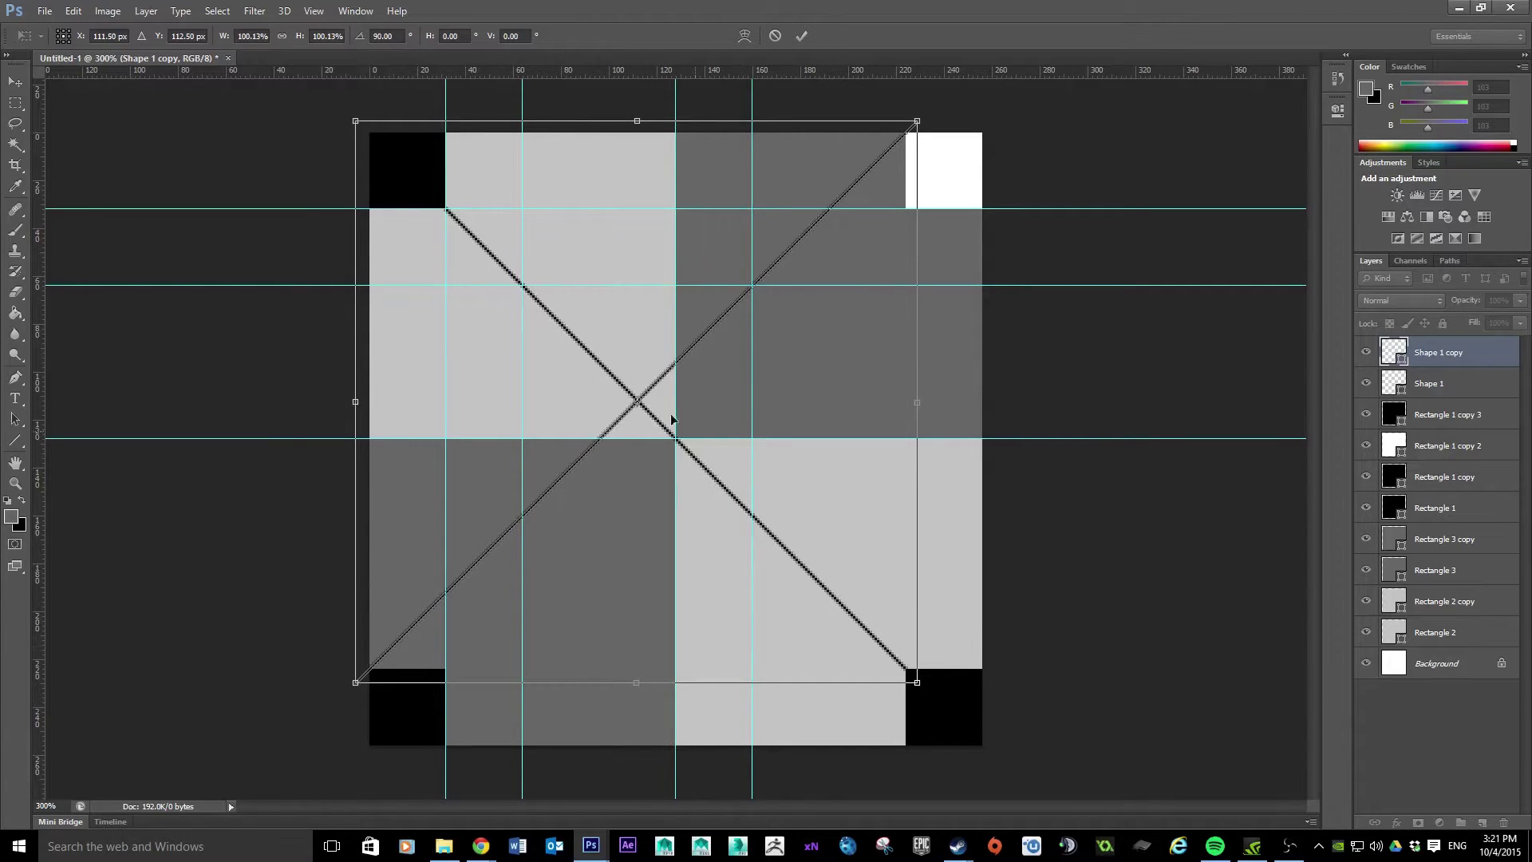
{"action": "left_click_drag", "start_coordinate": [648, 388], "coordinate": [678, 435]}
{"action": "key", "text": "Up"}
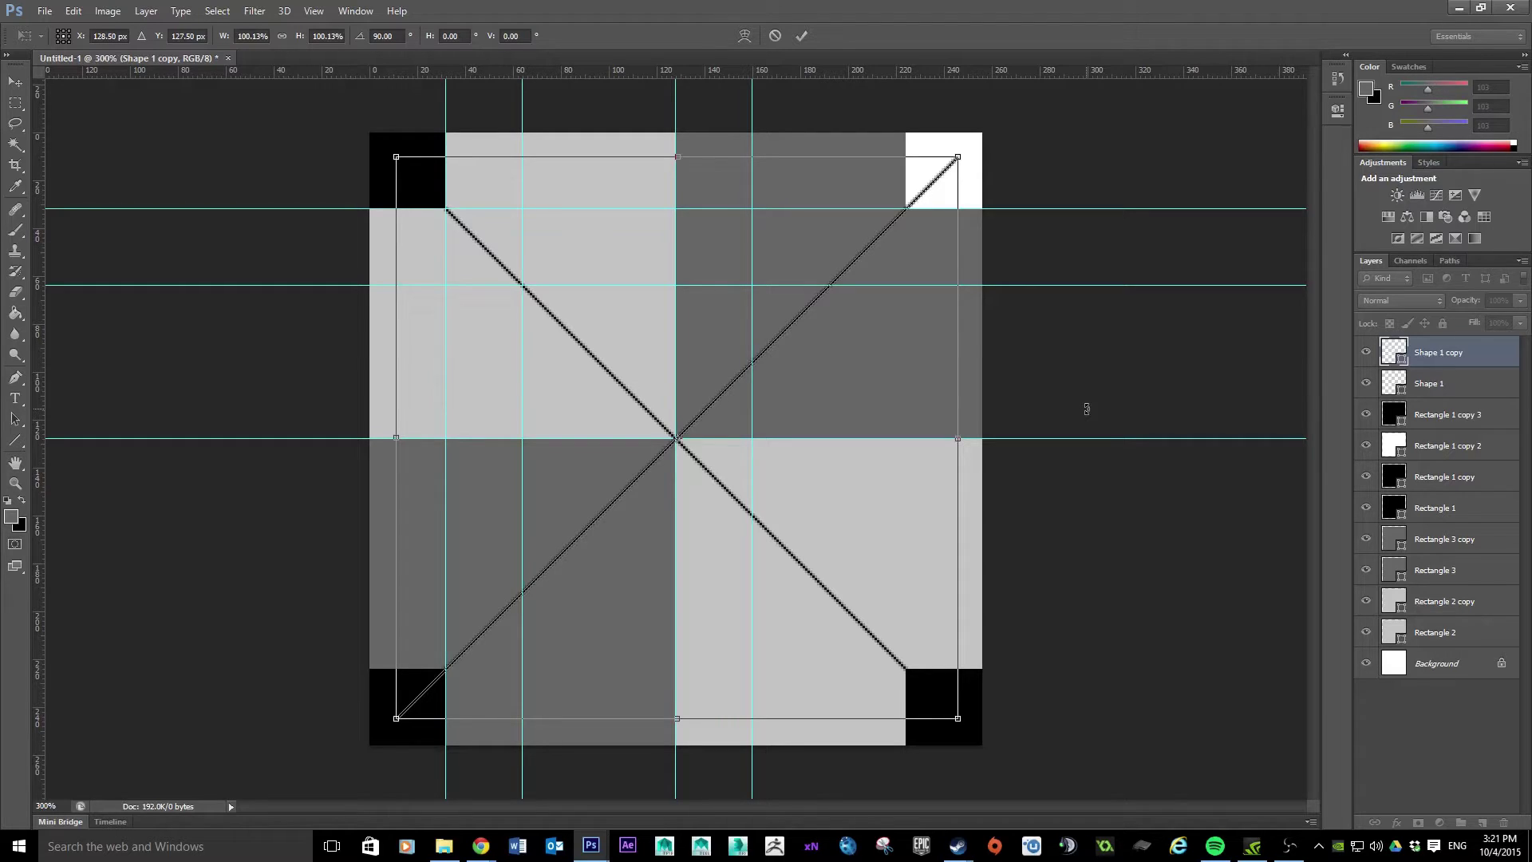
{"action": "key", "text": "Return"}
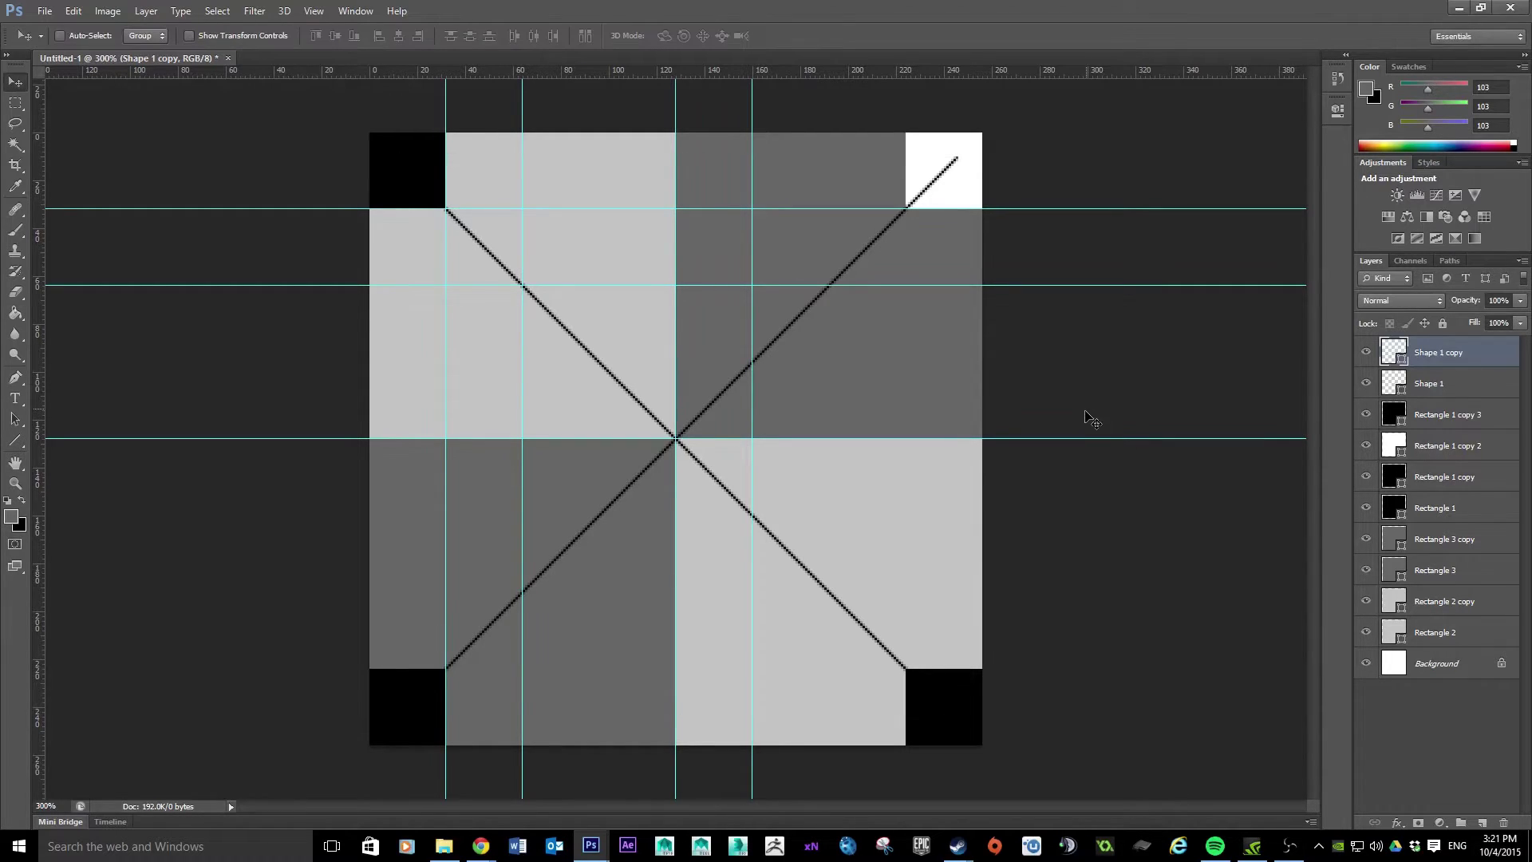
Move both diagonal line layers beneath the corner squares in the layer stack
{"action": "left_click", "coordinate": [1460, 383]}
{"action": "left_click", "coordinate": [1458, 359]}
{"action": "left_click", "coordinate": [1464, 384], "text": "shift"}
{"action": "left_click_drag", "start_coordinate": [1459, 383], "coordinate": [1447, 519]}
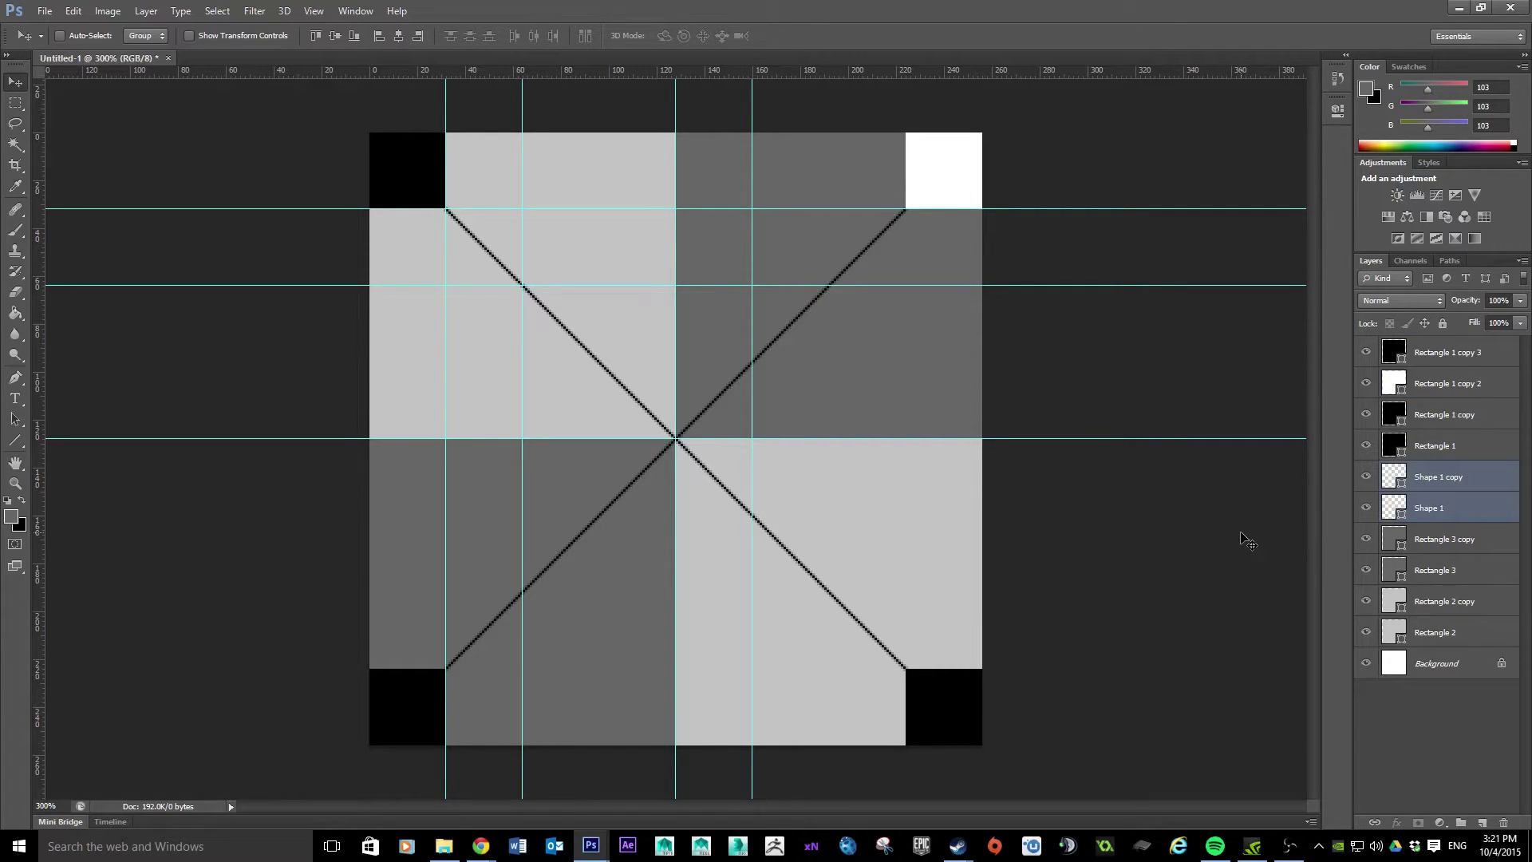
{"action": "key", "text": "ctrl+minus"}
{"action": "key", "text": "ctrl+minus"}
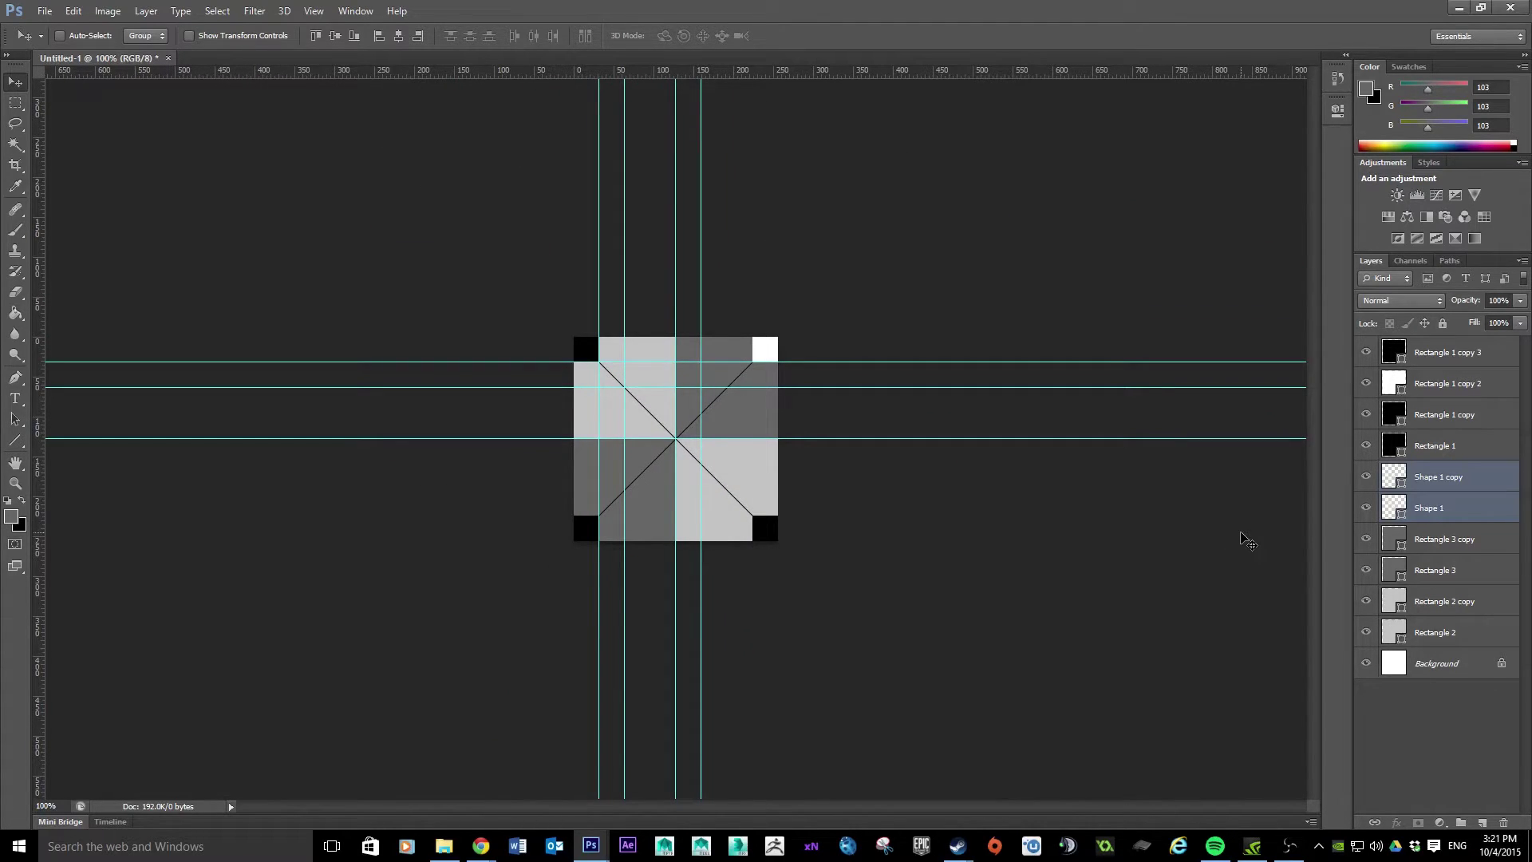
{"action": "key", "text": "ctrl+plus"}
{"action": "key", "text": "ctrl+plus"}
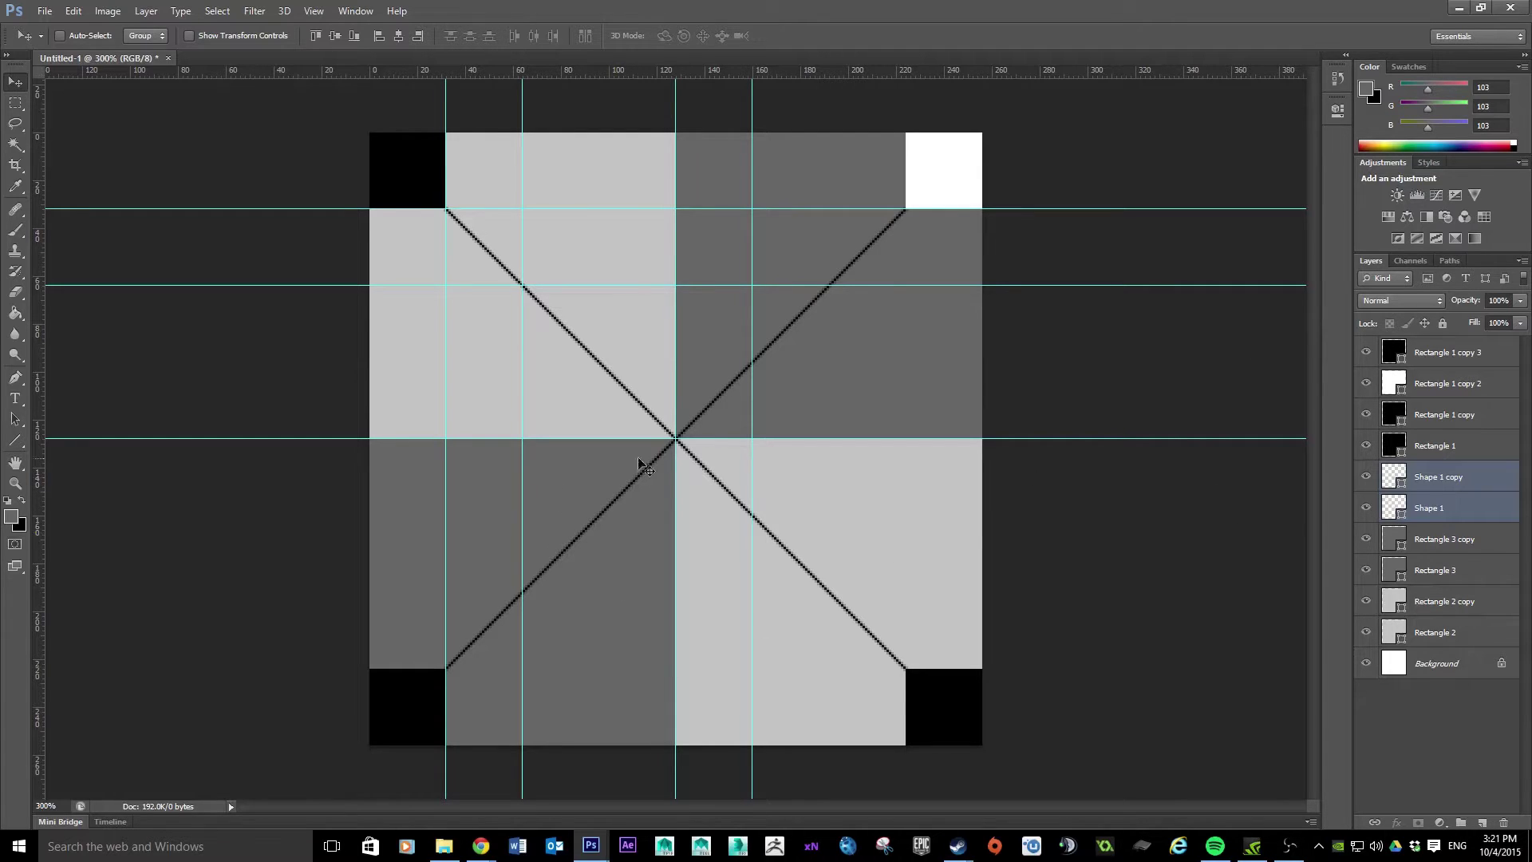
{"action": "left_click", "coordinate": [18, 447]}
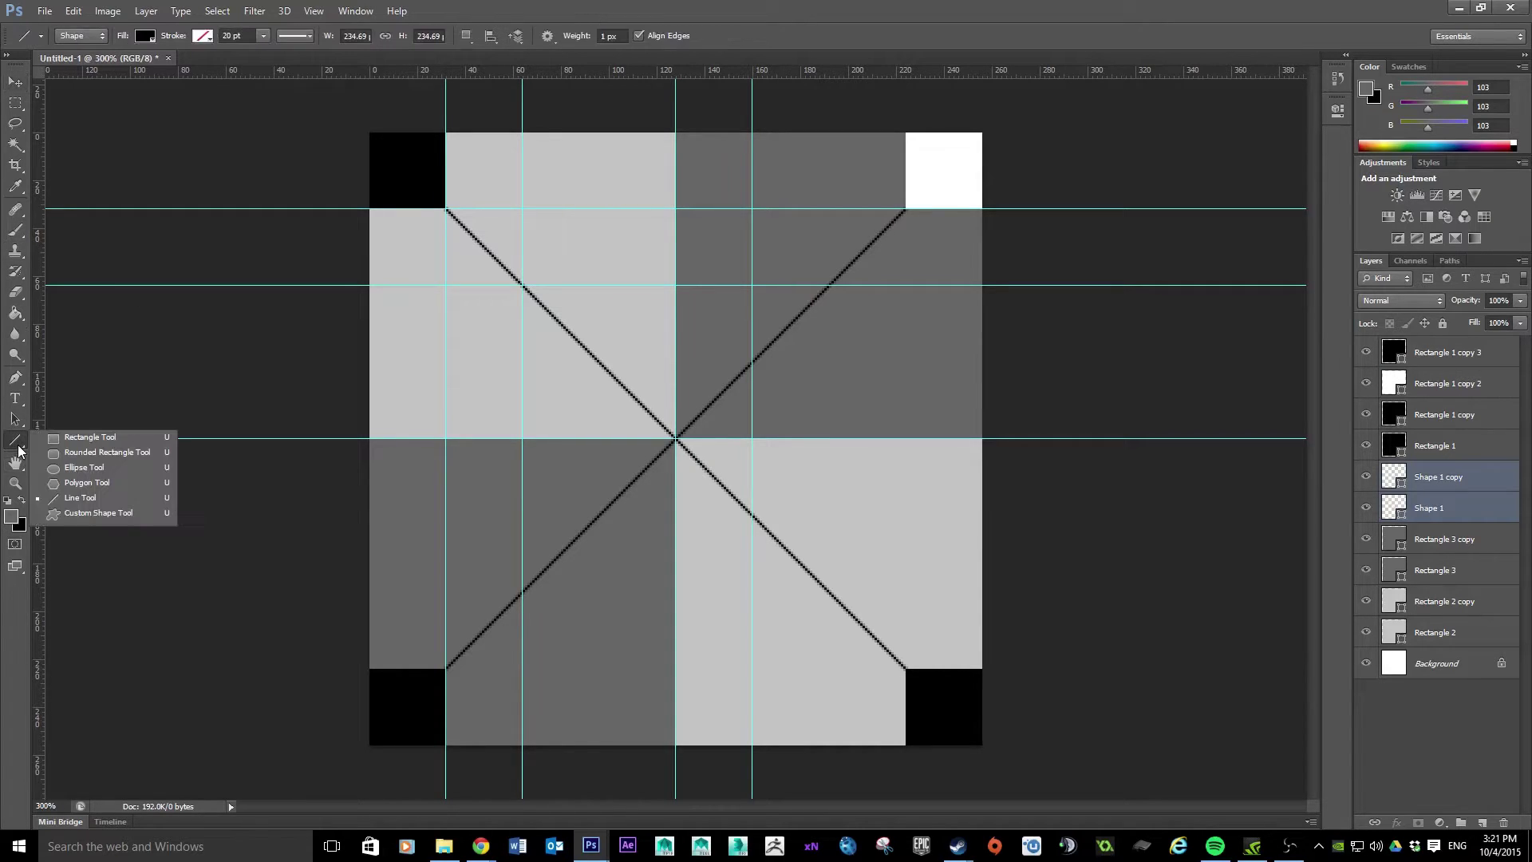
Switch to the Ellipse tool from the shape tools
{"action": "left_click", "coordinate": [17, 104]}
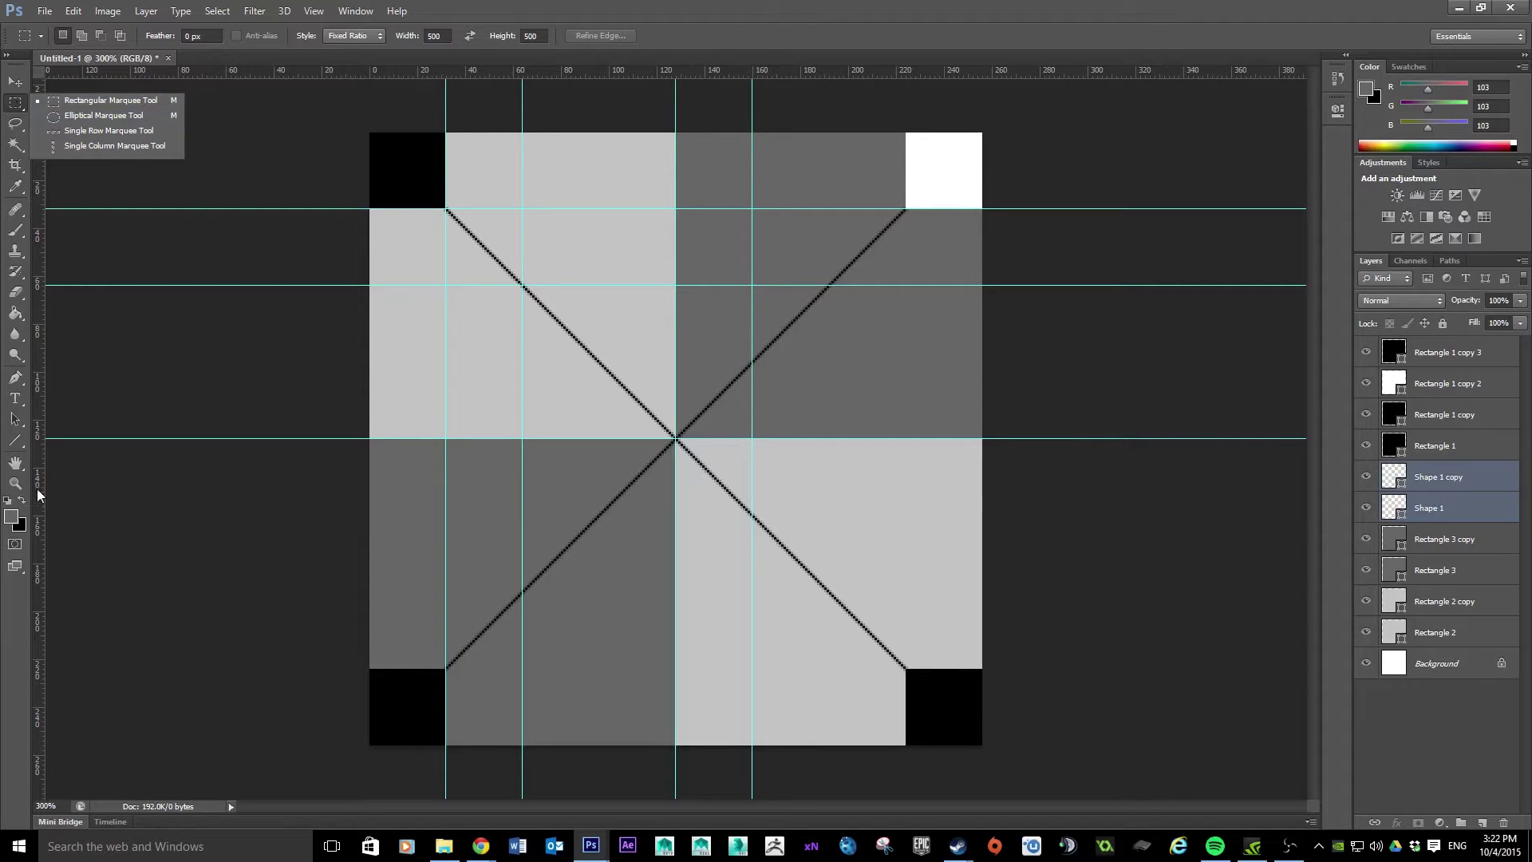
{"action": "left_click", "coordinate": [18, 441]}
{"action": "left_click", "coordinate": [18, 440]}
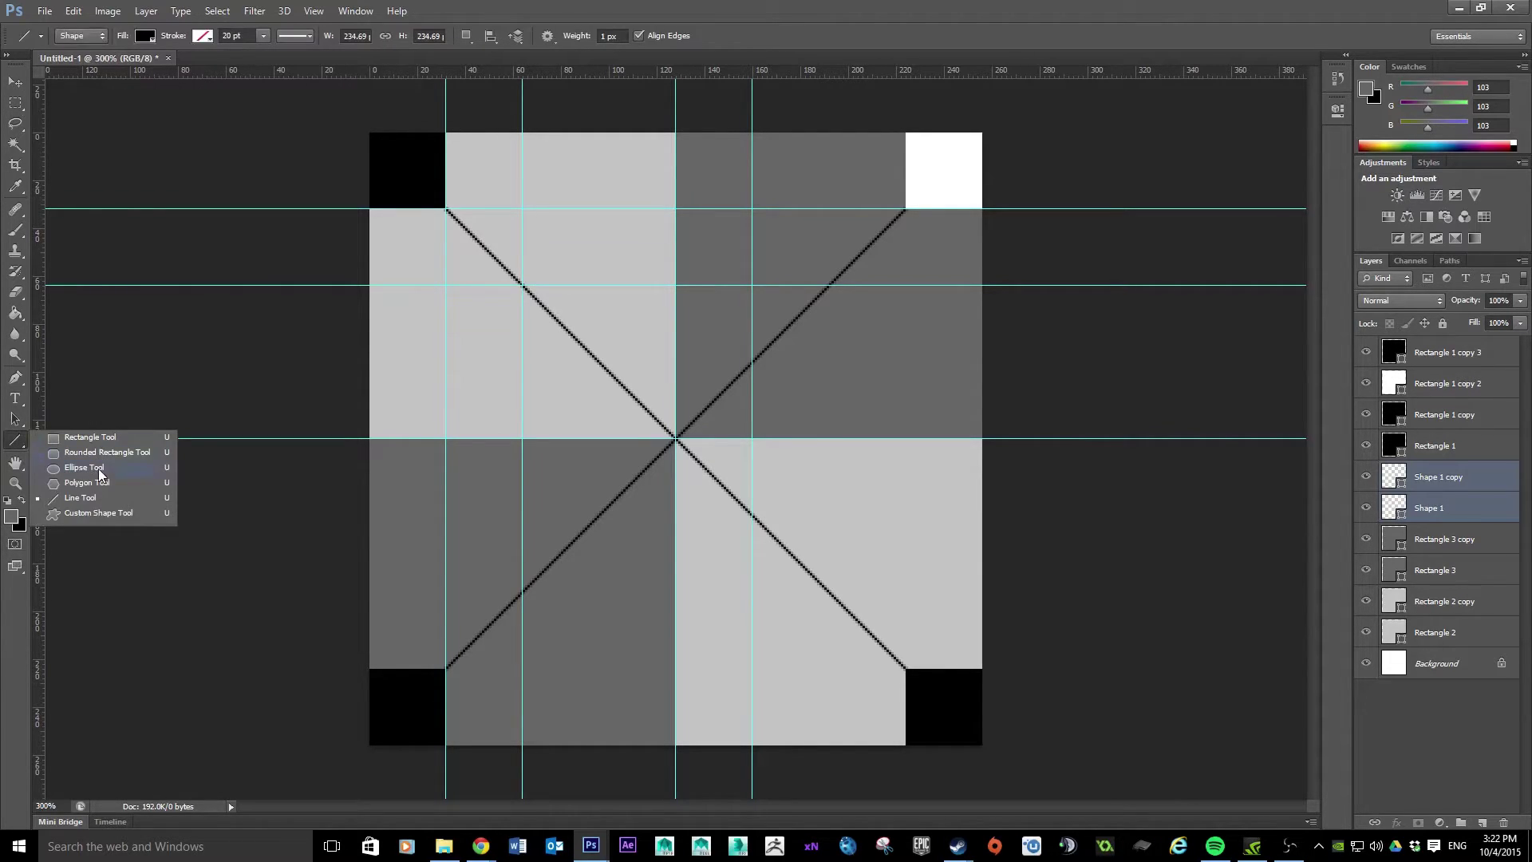
{"action": "left_click", "coordinate": [99, 474]}
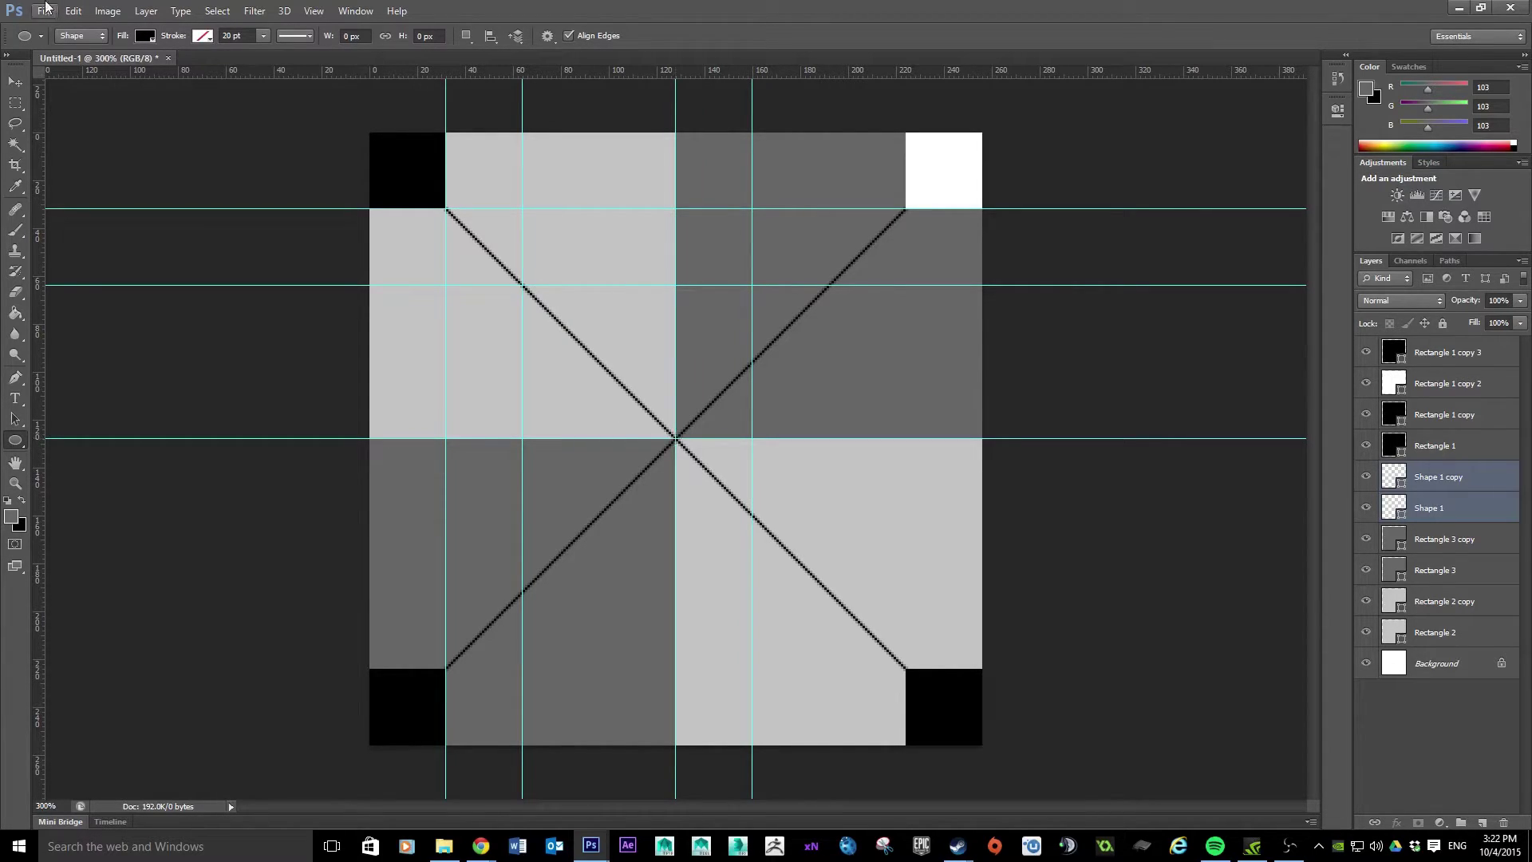
Undo the accidental white stroke on the diagonals so they stay black
{"action": "left_click", "coordinate": [204, 36]}
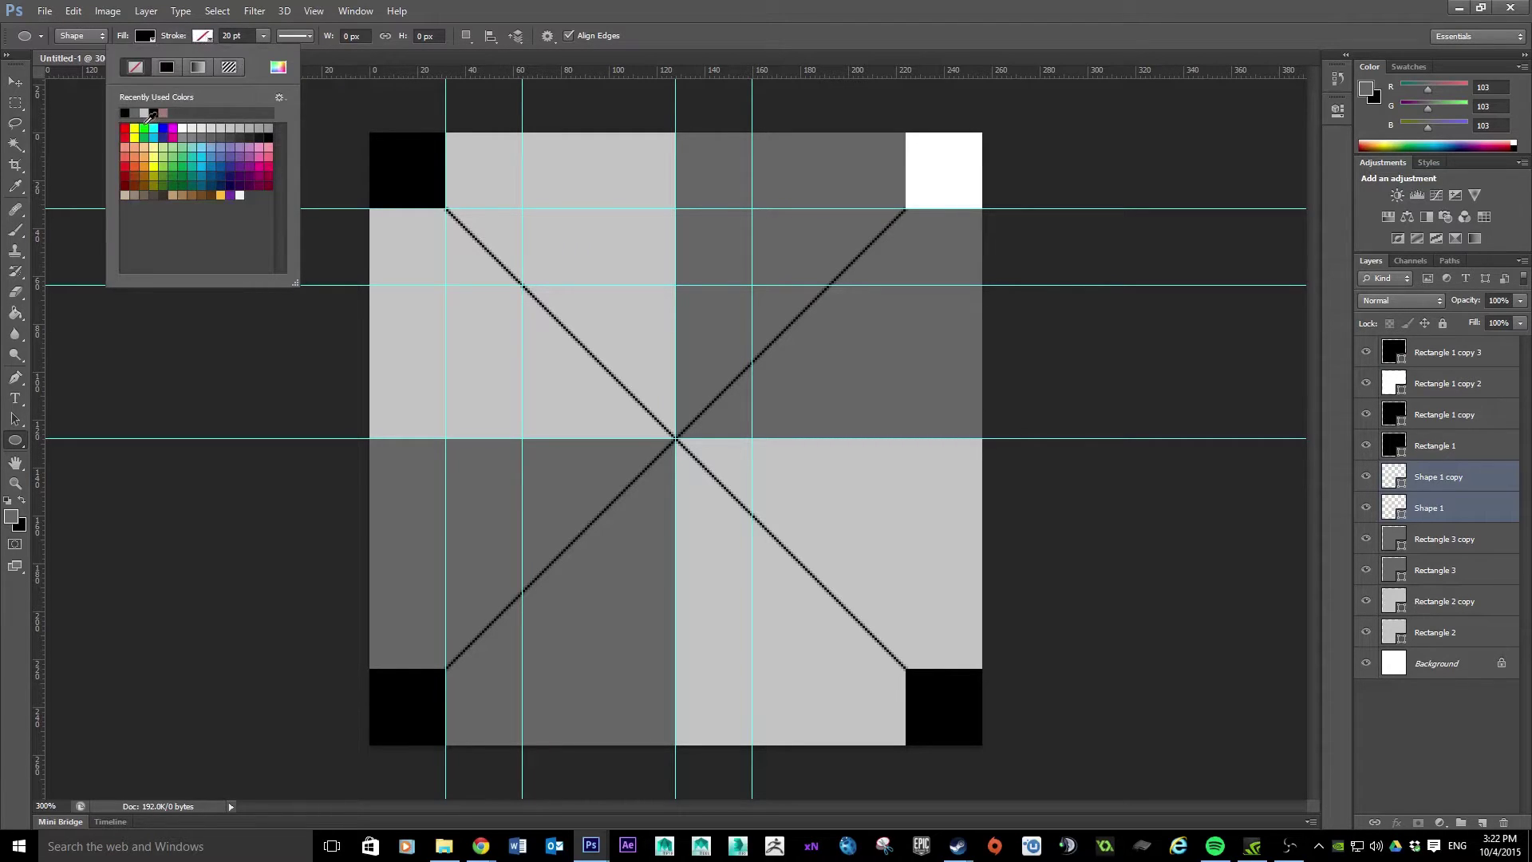
{"action": "left_click", "coordinate": [182, 128]}
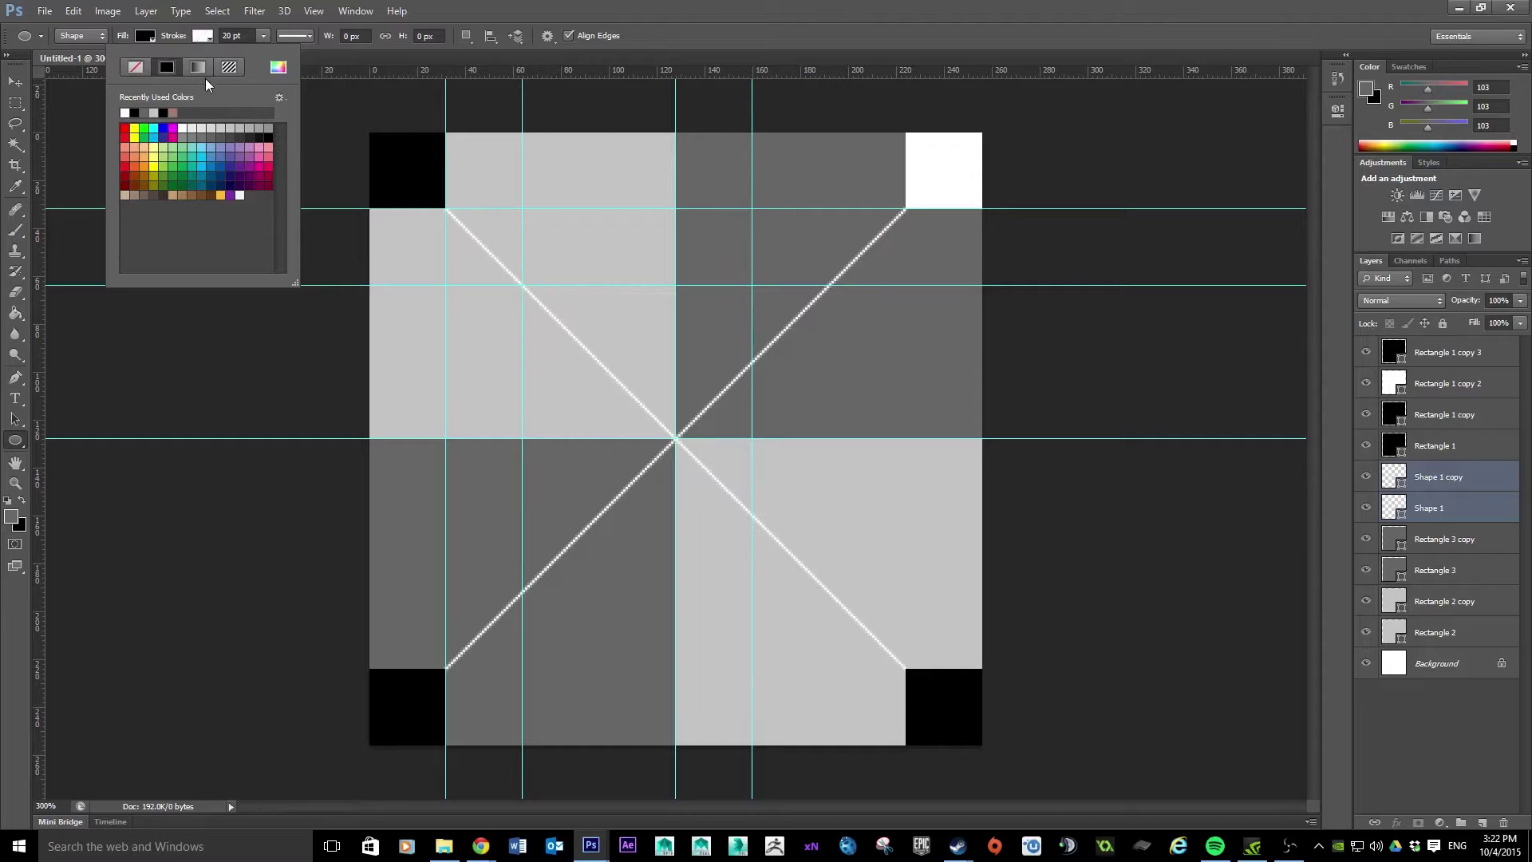
{"action": "left_click", "coordinate": [73, 11]}
{"action": "left_click", "coordinate": [111, 28]}
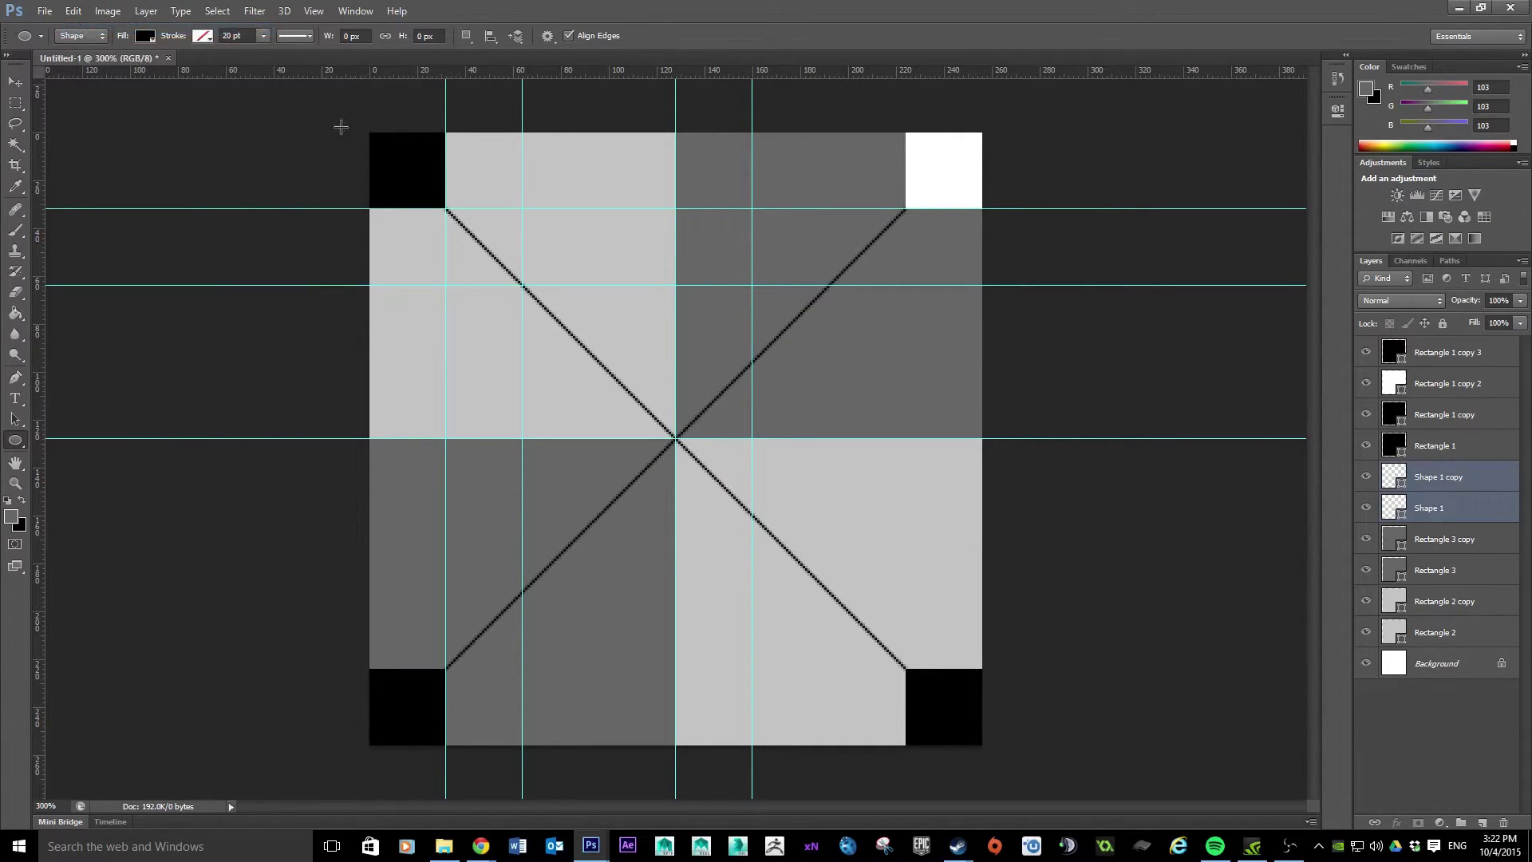
{"action": "left_click", "coordinate": [1471, 353]}
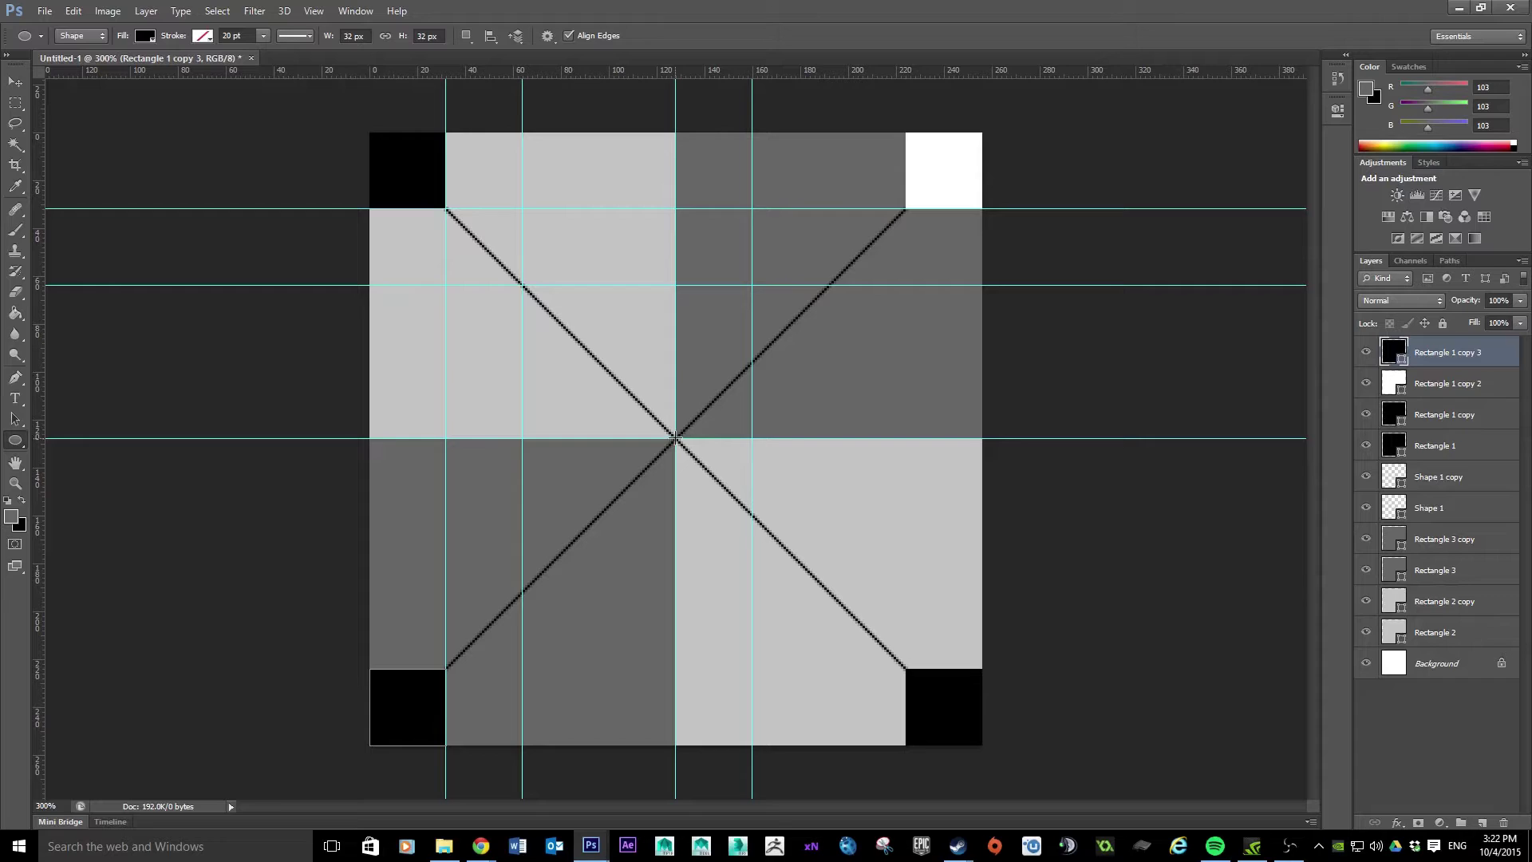
Drag a circle out from the diagonals' crossing point with Alt+Shift, about 192×192 px
{"action": "mouse_move", "coordinate": [675, 438]}
{"action": "left_mouse_down"}
{"action": "mouse_move", "coordinate": [923, 672]}
{"action": "mouse_move", "coordinate": [899, 648]}
{"action": "mouse_move", "coordinate": [907, 668]}
{"action": "left_mouse_up"}
{"action": "key", "text": "alt"}
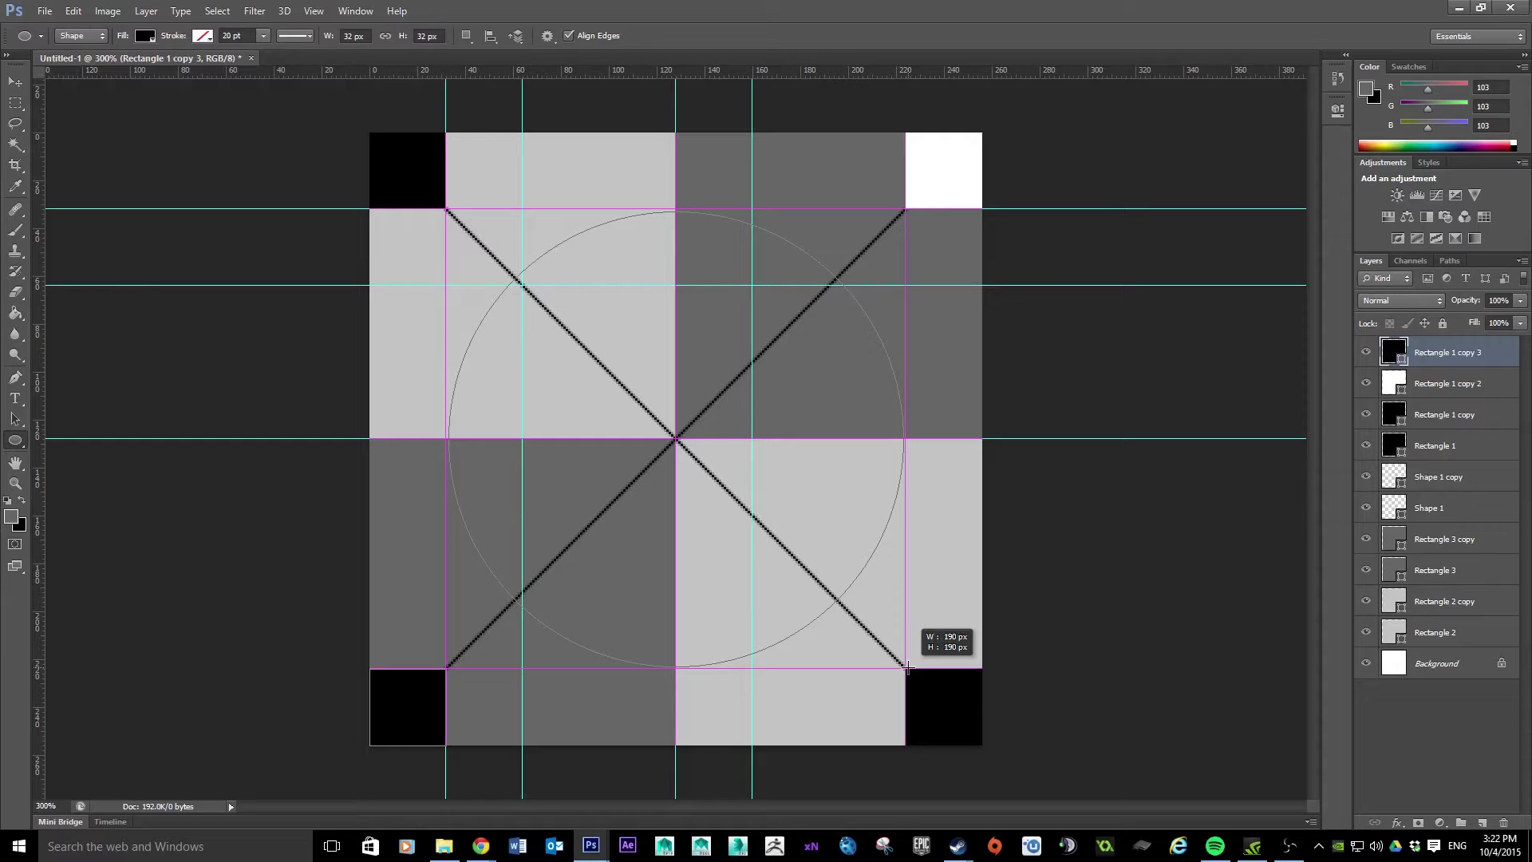
{"action": "left_click_drag", "start_coordinate": [907, 667], "coordinate": [904, 701]}
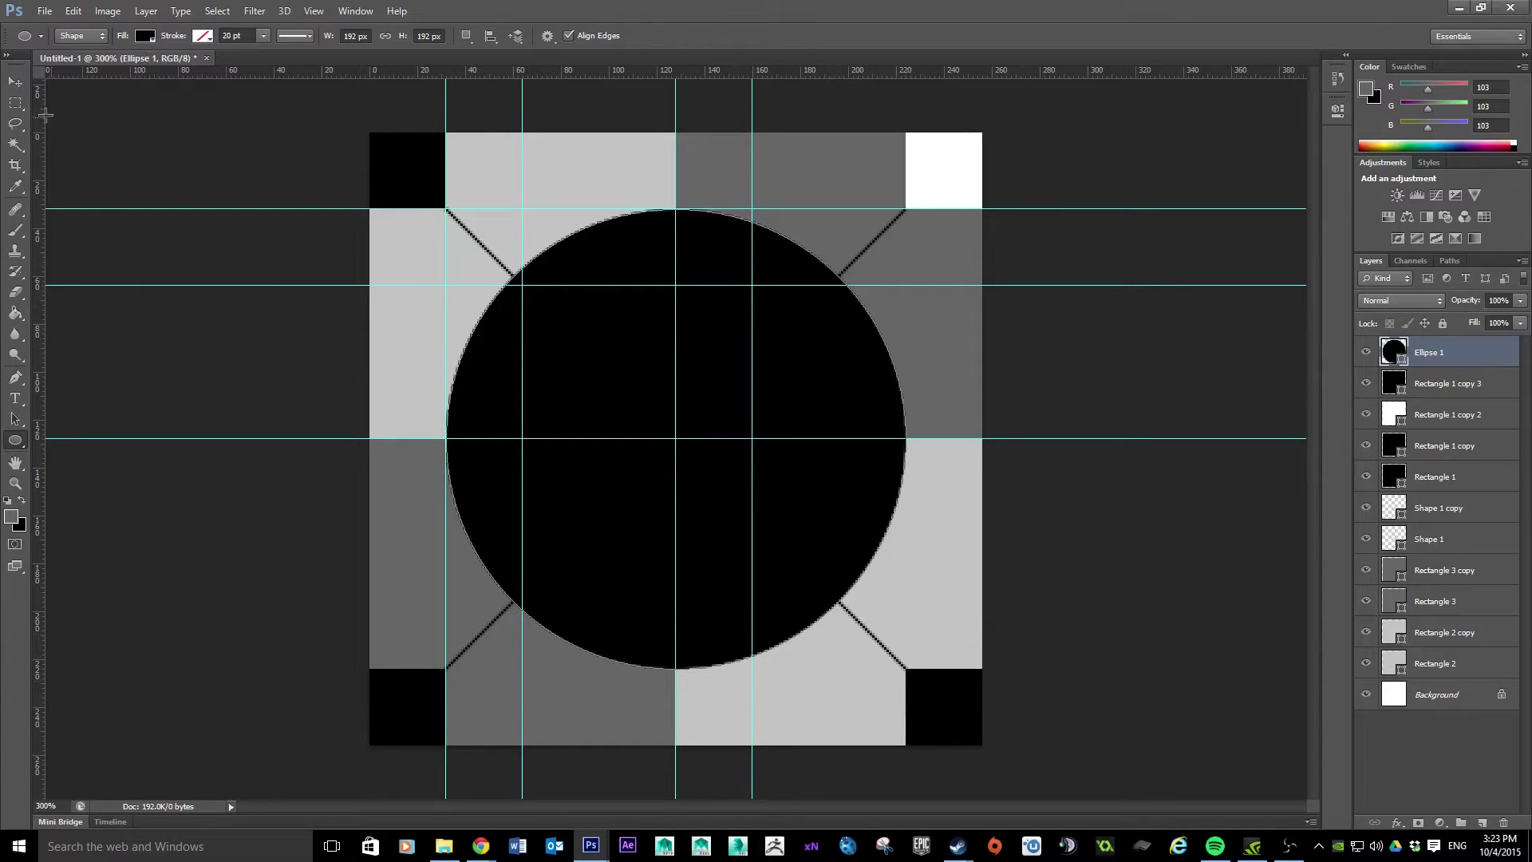
Give the circle no fill and a white stroke
{"action": "left_click", "coordinate": [147, 38]}
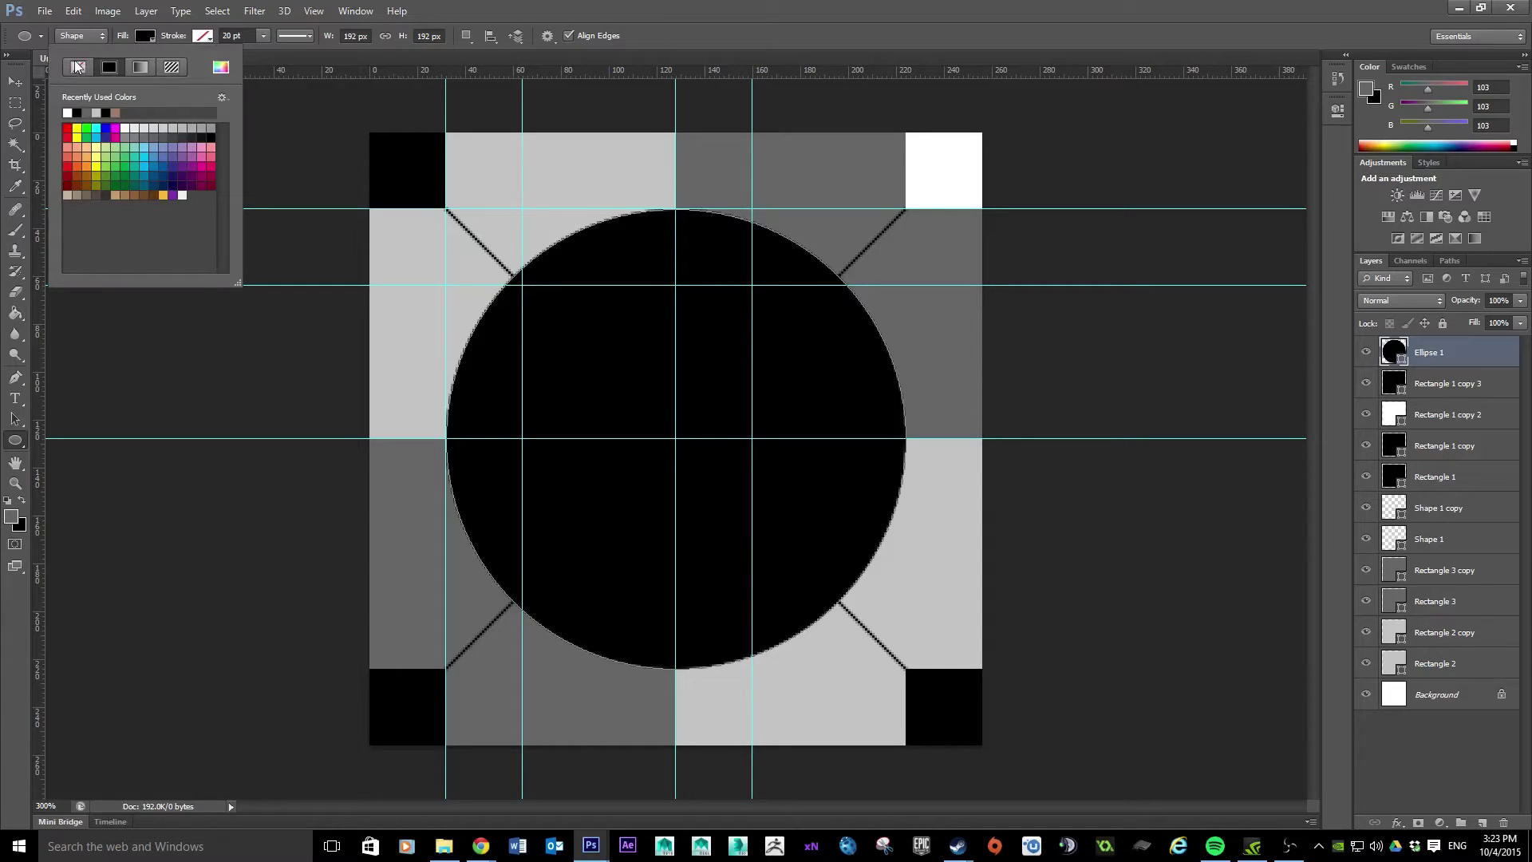
{"action": "left_click", "coordinate": [77, 68]}
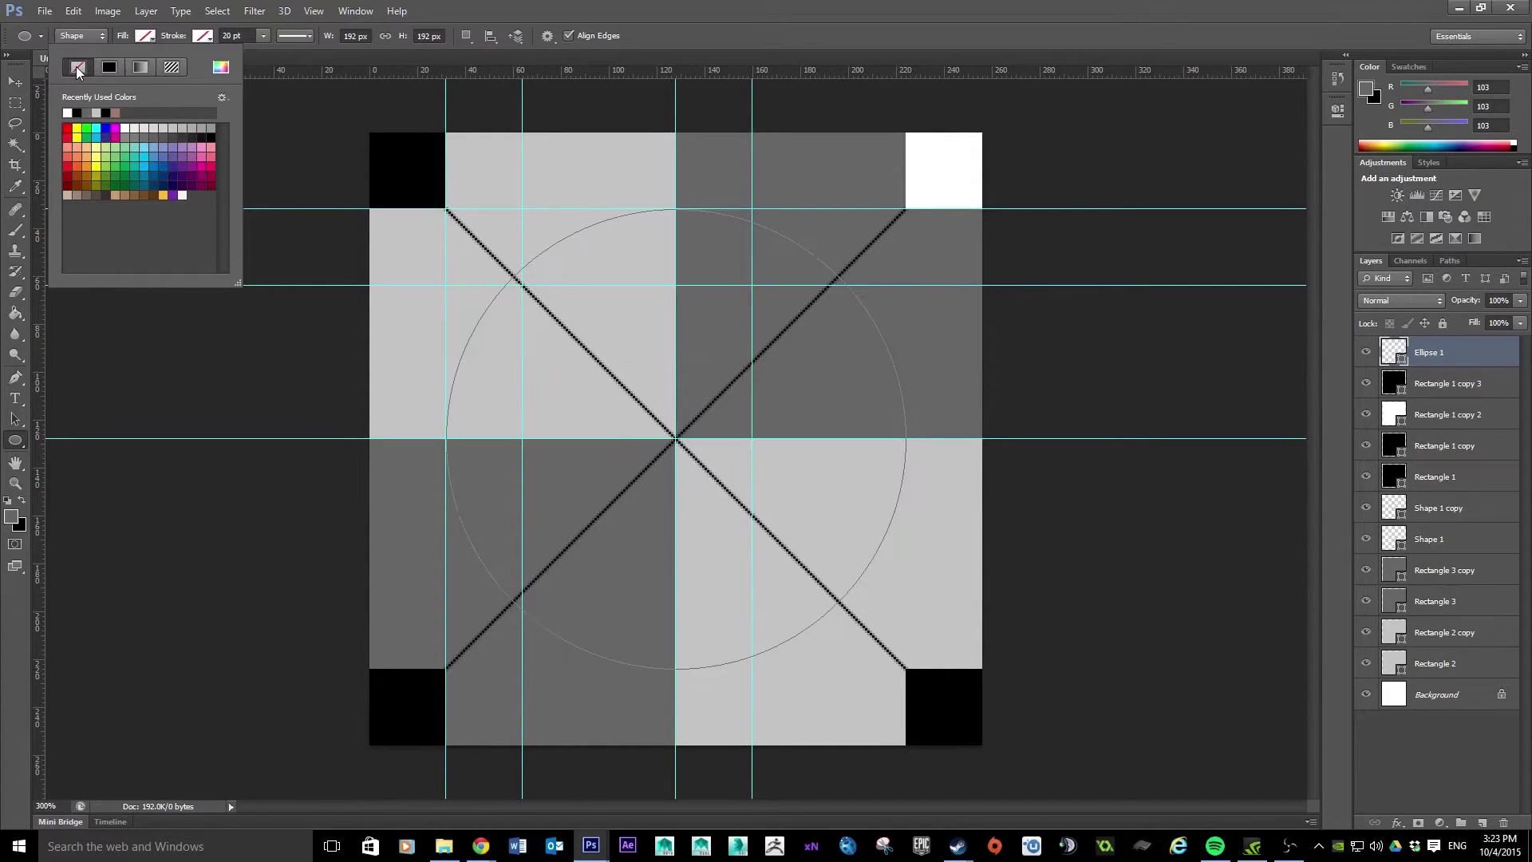
{"action": "left_click", "coordinate": [208, 35]}
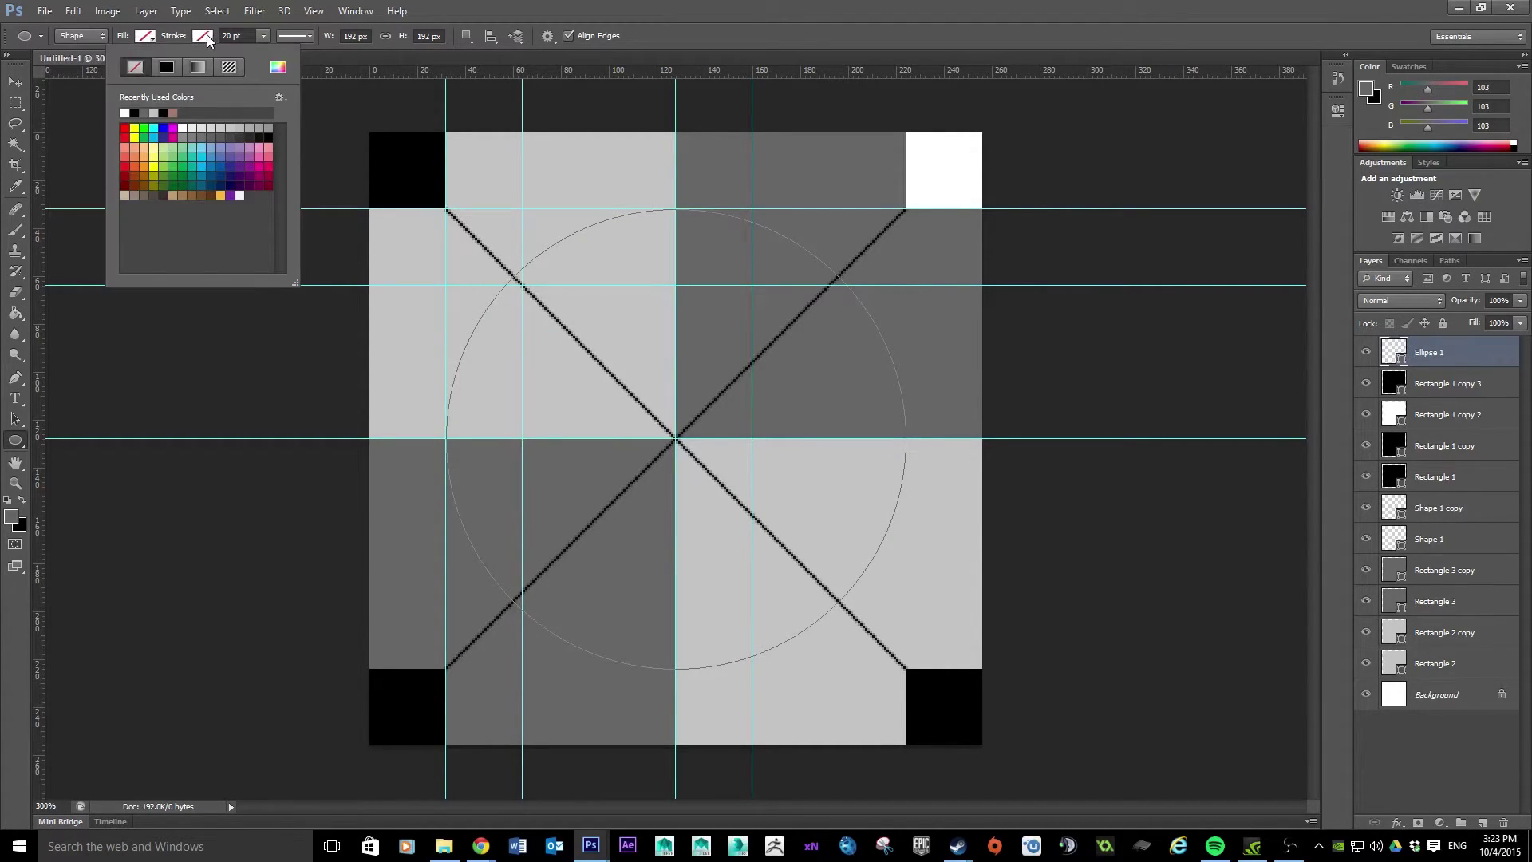
{"action": "left_click", "coordinate": [125, 113]}
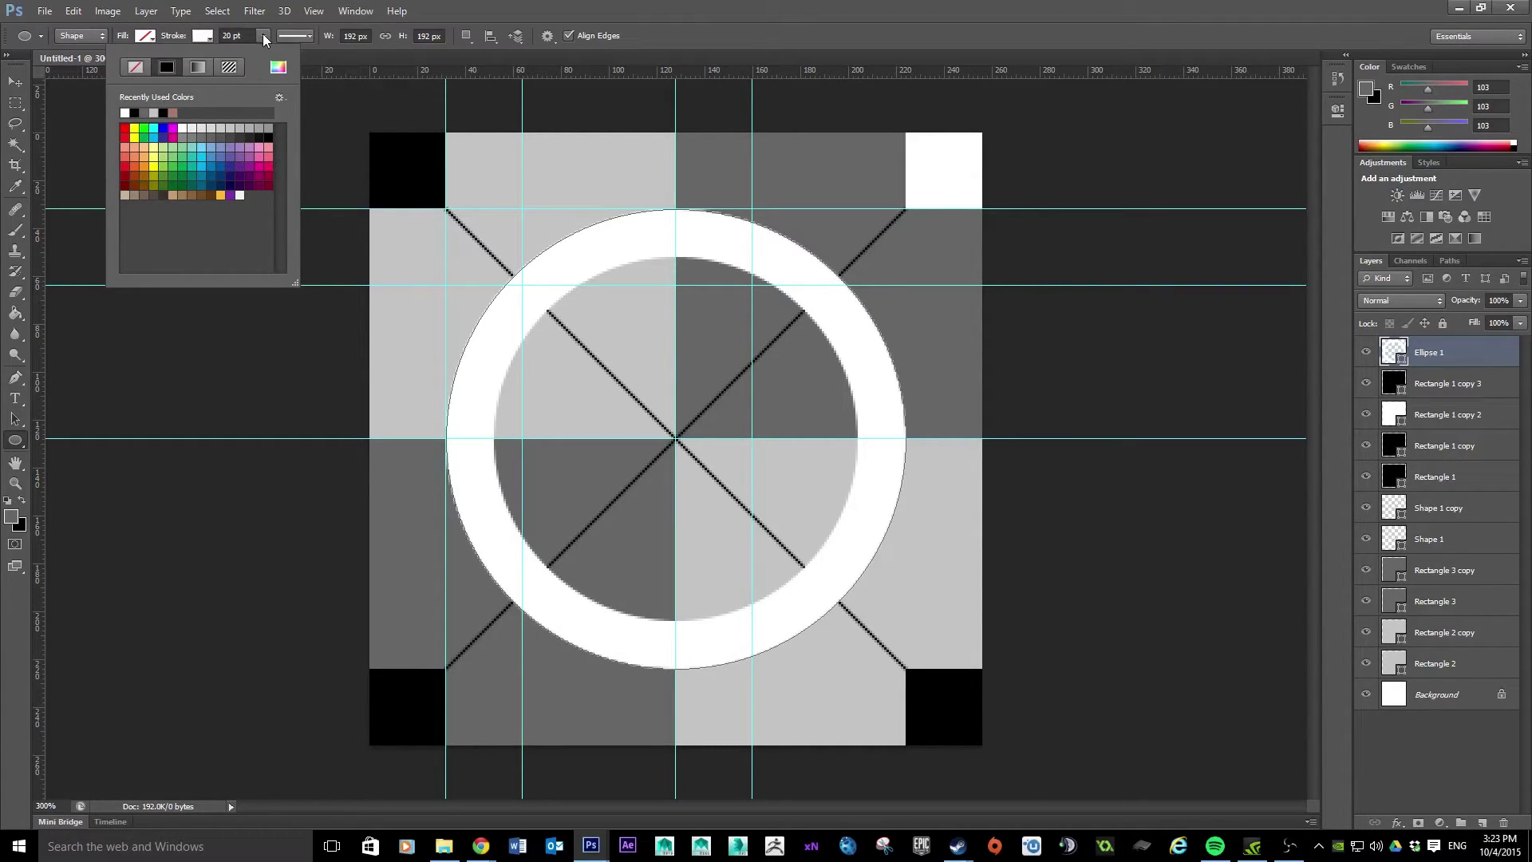
{"action": "left_click", "coordinate": [262, 34]}
Reduce the circle's stroke width to 1 pt, trying 5 and 2 first
{"action": "left_click", "coordinate": [262, 34]}
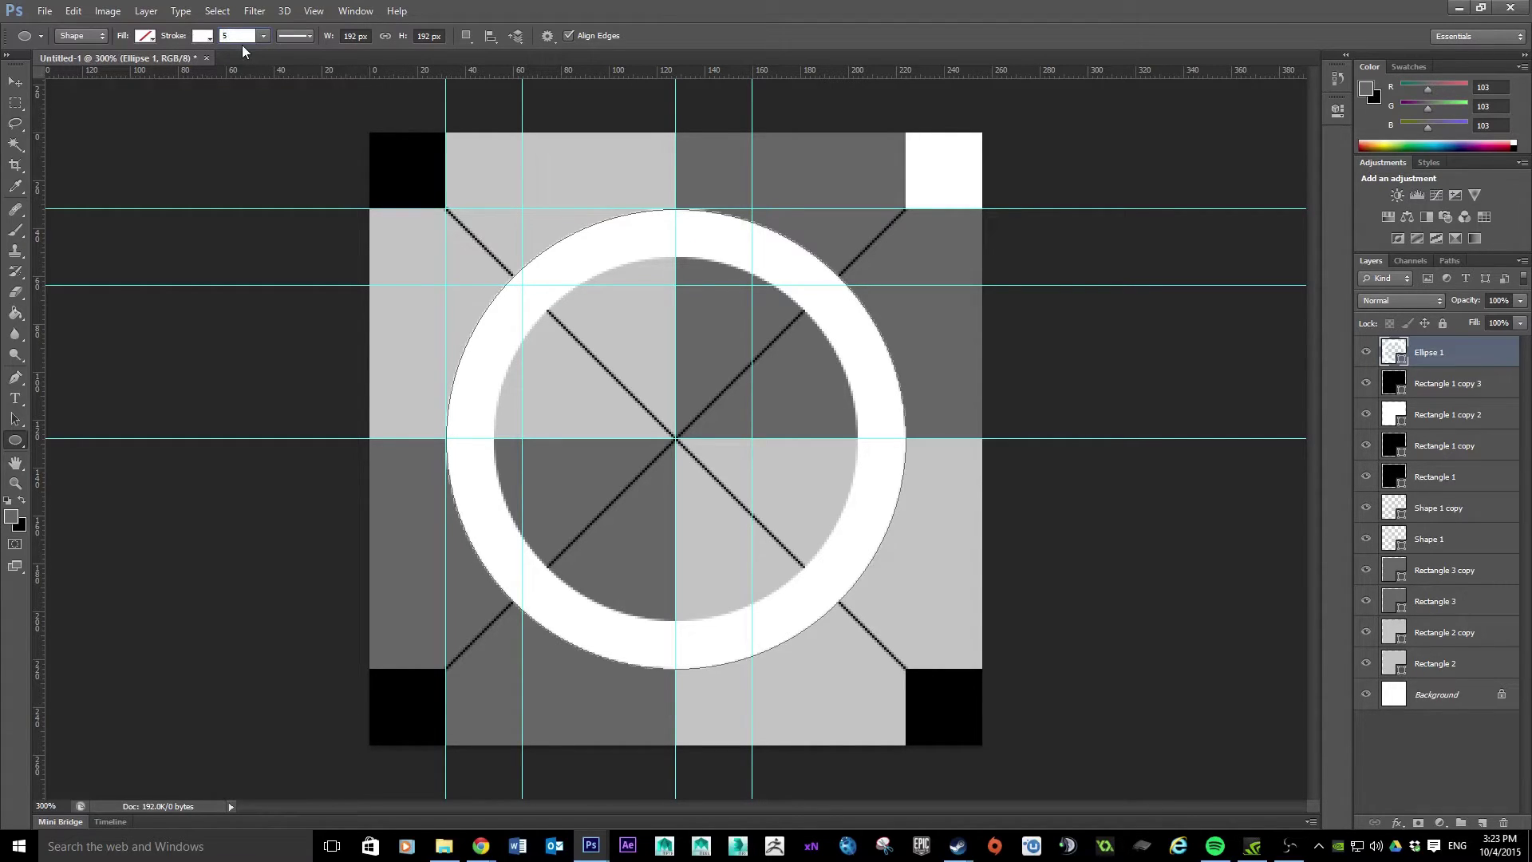
{"action": "type", "text": "5"}
{"action": "key", "text": "Return"}
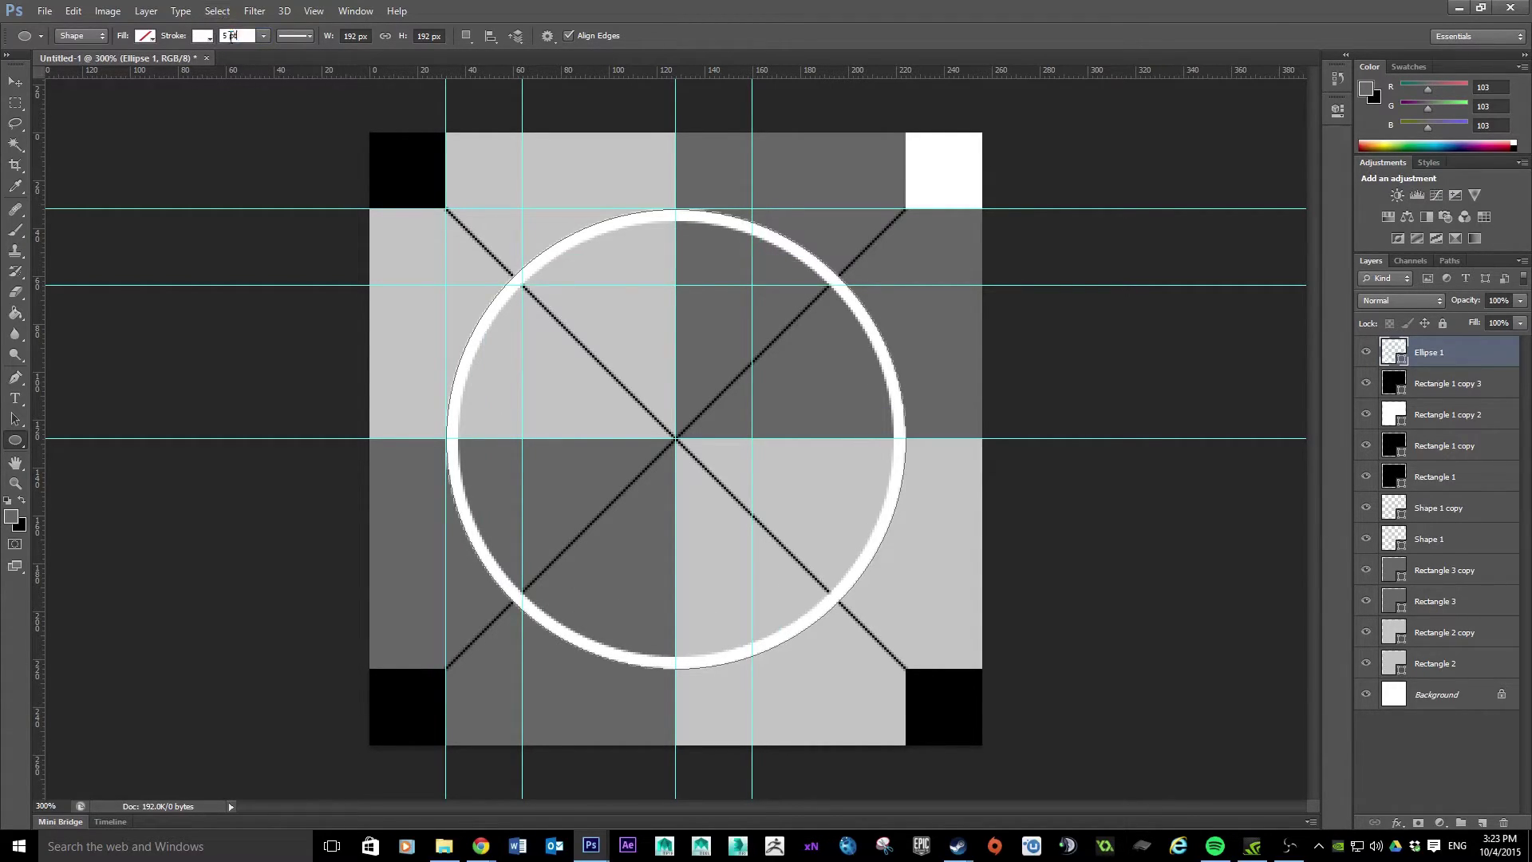
{"action": "key", "text": "Return"}
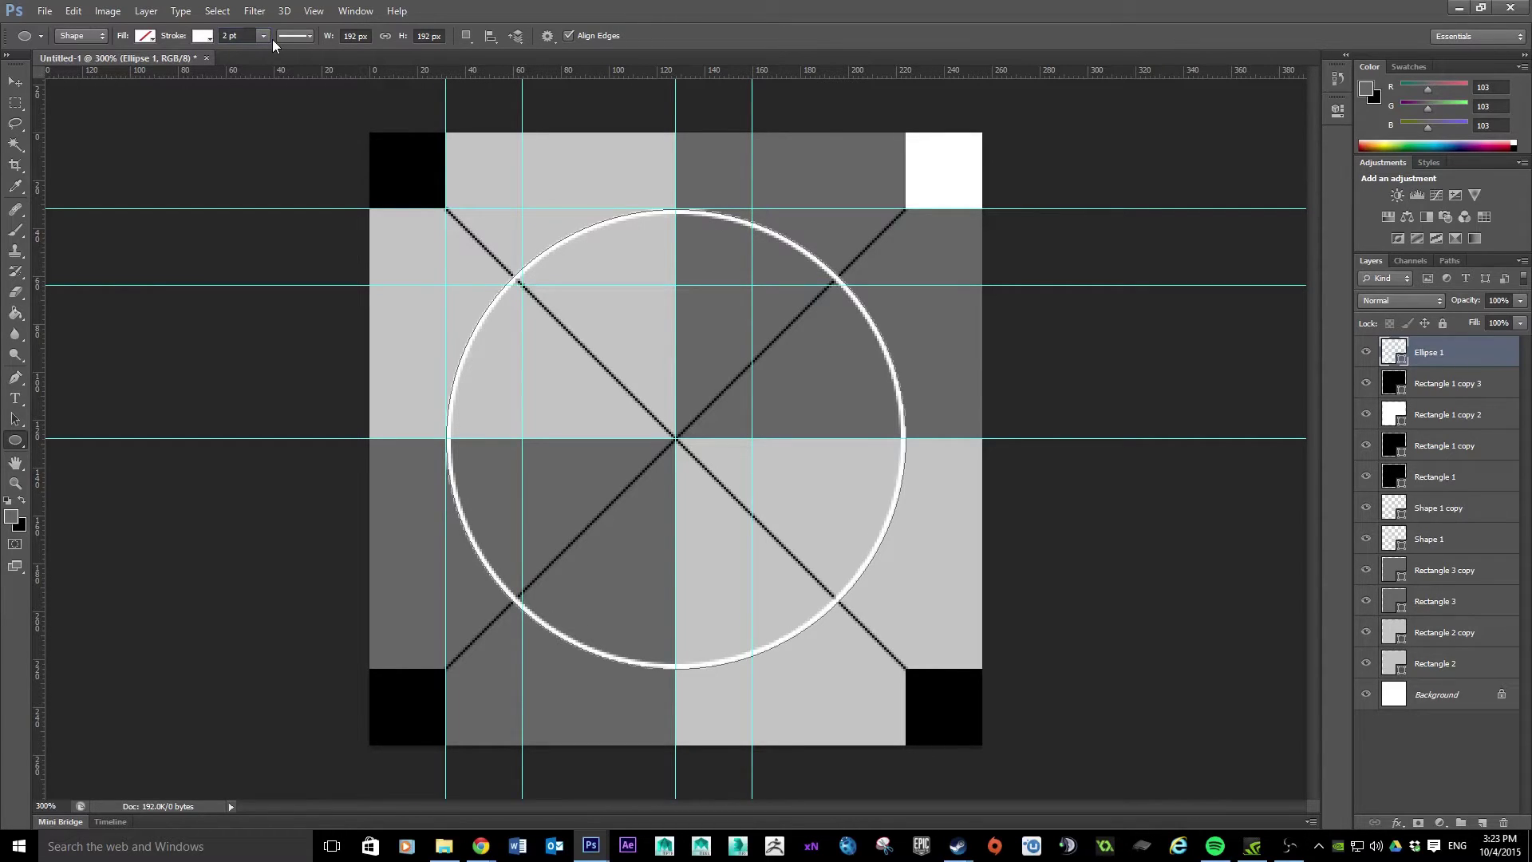
{"action": "left_click", "coordinate": [231, 36]}
{"action": "type", "text": "1"}
{"action": "key", "text": "Return"}
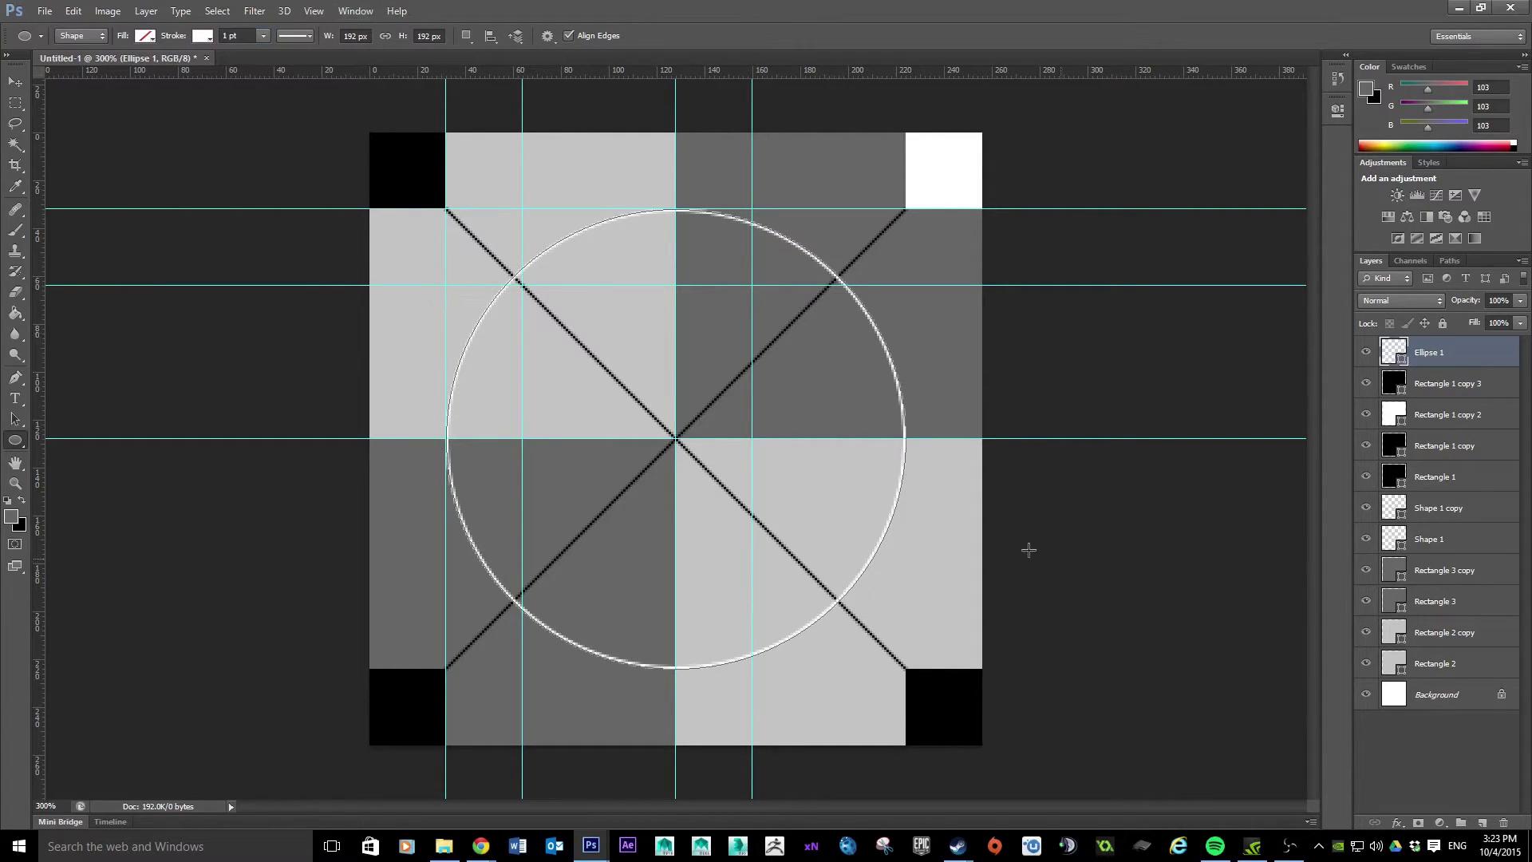
{"action": "left_click", "coordinate": [1444, 386]}
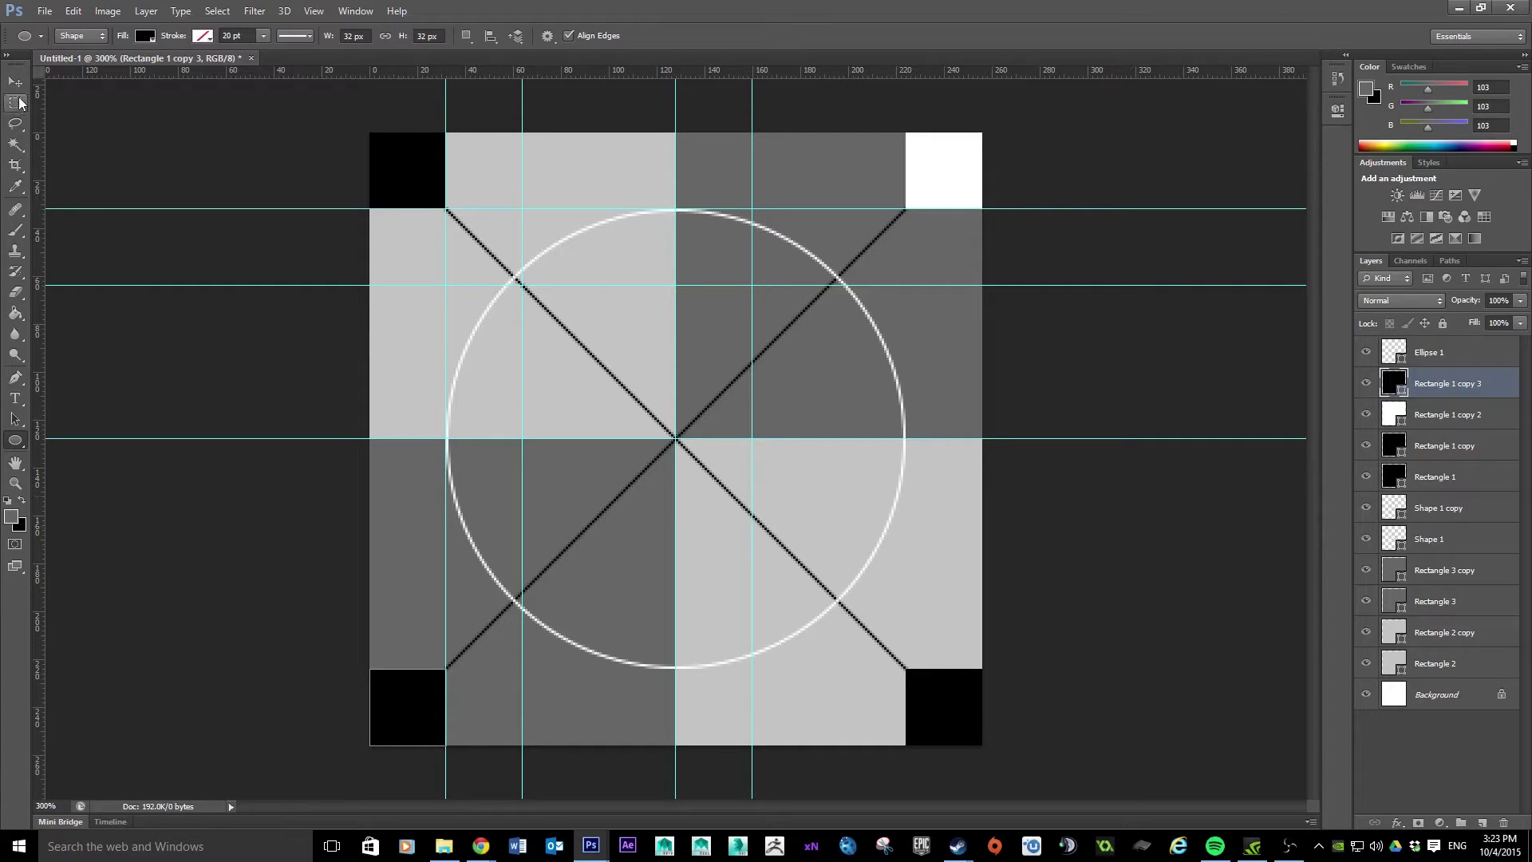
Find Rectangle 1 copy 3 under the bottom-left square and set its colour to white
{"action": "left_click", "coordinate": [15, 82]}
{"action": "right_click", "coordinate": [412, 707]}
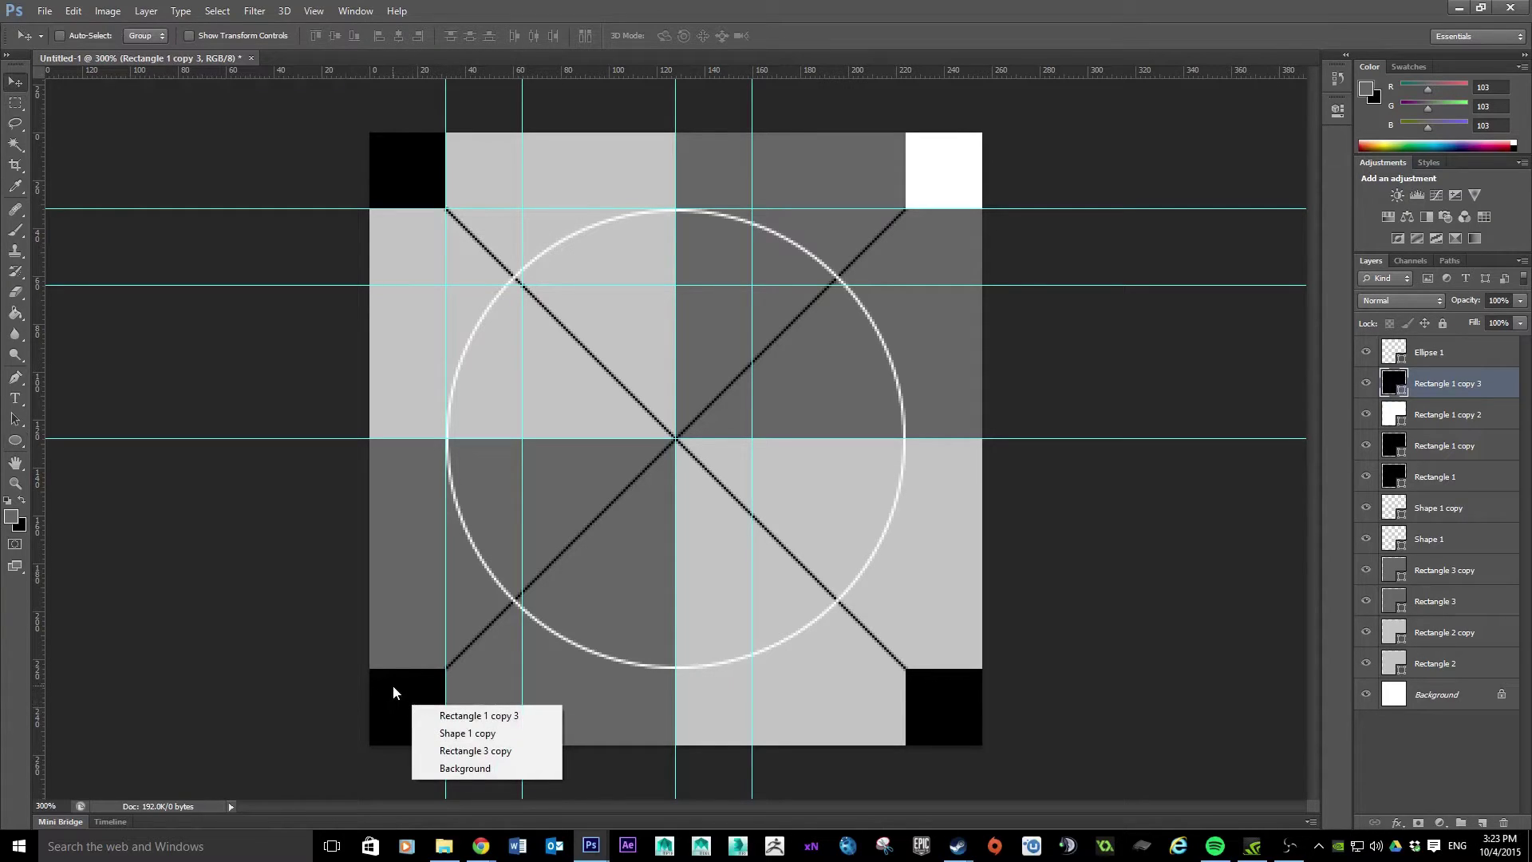
{"action": "right_click", "coordinate": [394, 683]}
{"action": "left_click", "coordinate": [376, 741]}
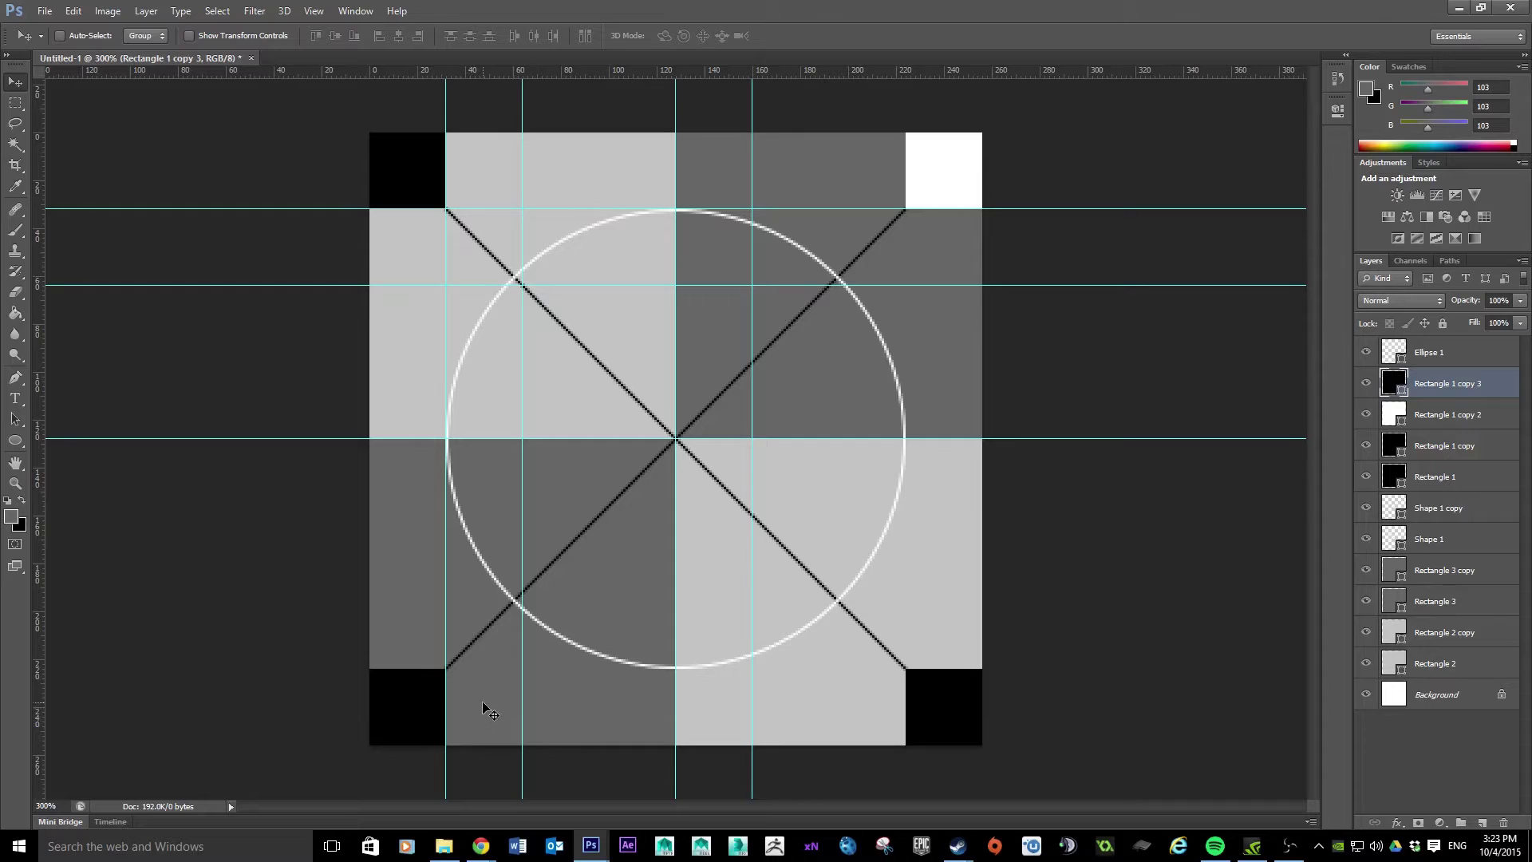
{"action": "right_click", "coordinate": [395, 706]}
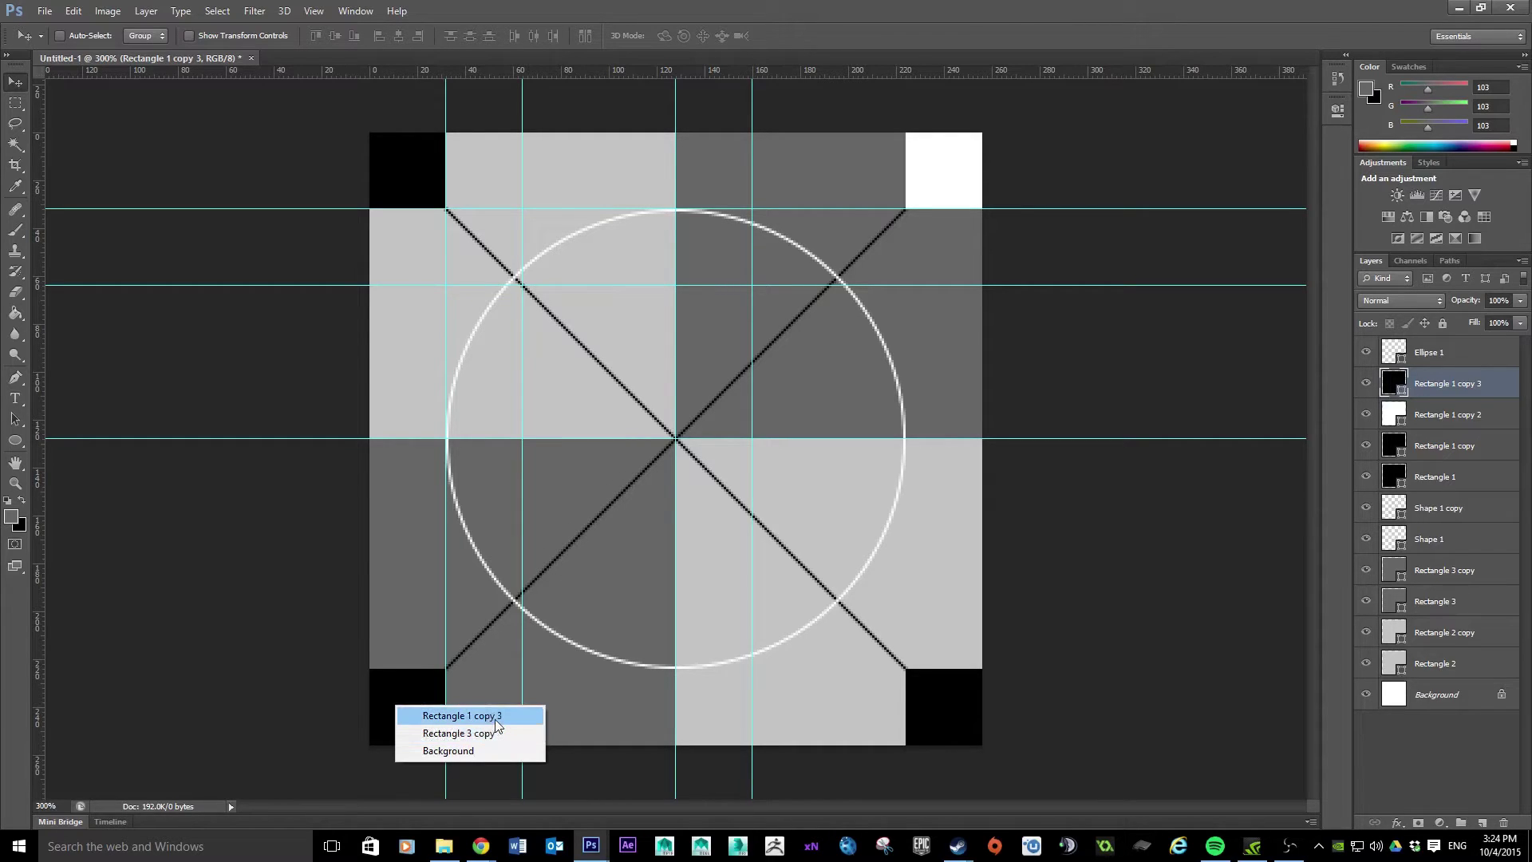
{"action": "left_click", "coordinate": [496, 721]}
{"action": "left_click", "coordinate": [1367, 384]}
{"action": "left_click", "coordinate": [1368, 384]}
{"action": "double_click", "coordinate": [1393, 383]}
{"action": "left_click", "coordinate": [922, 449]}
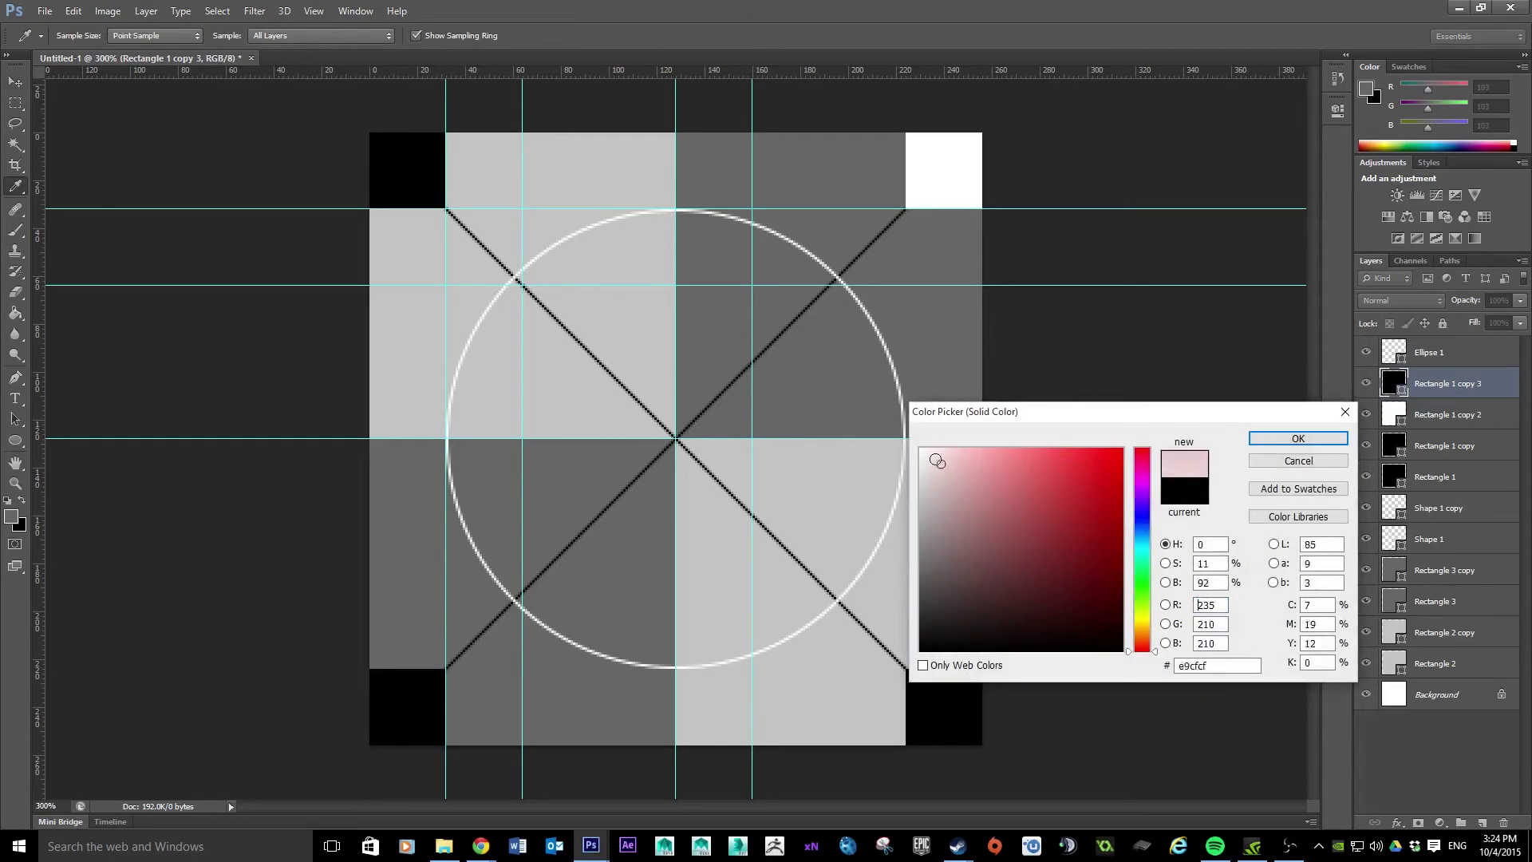
{"action": "left_click", "coordinate": [1285, 441]}
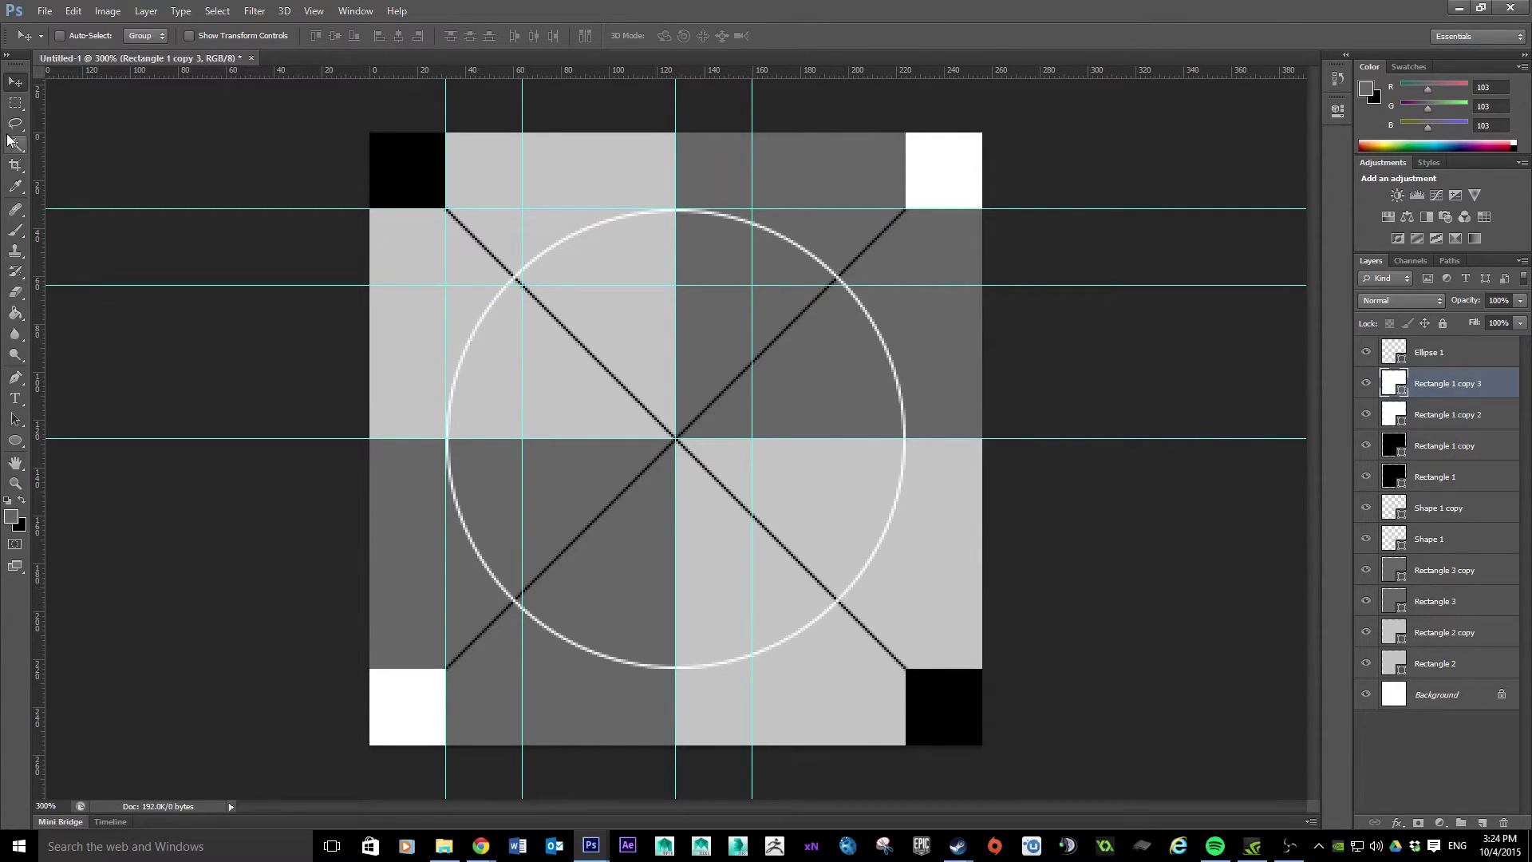
Draw a small 3-sided polygon triangle just below the tile centre
{"action": "left_click", "coordinate": [19, 441]}
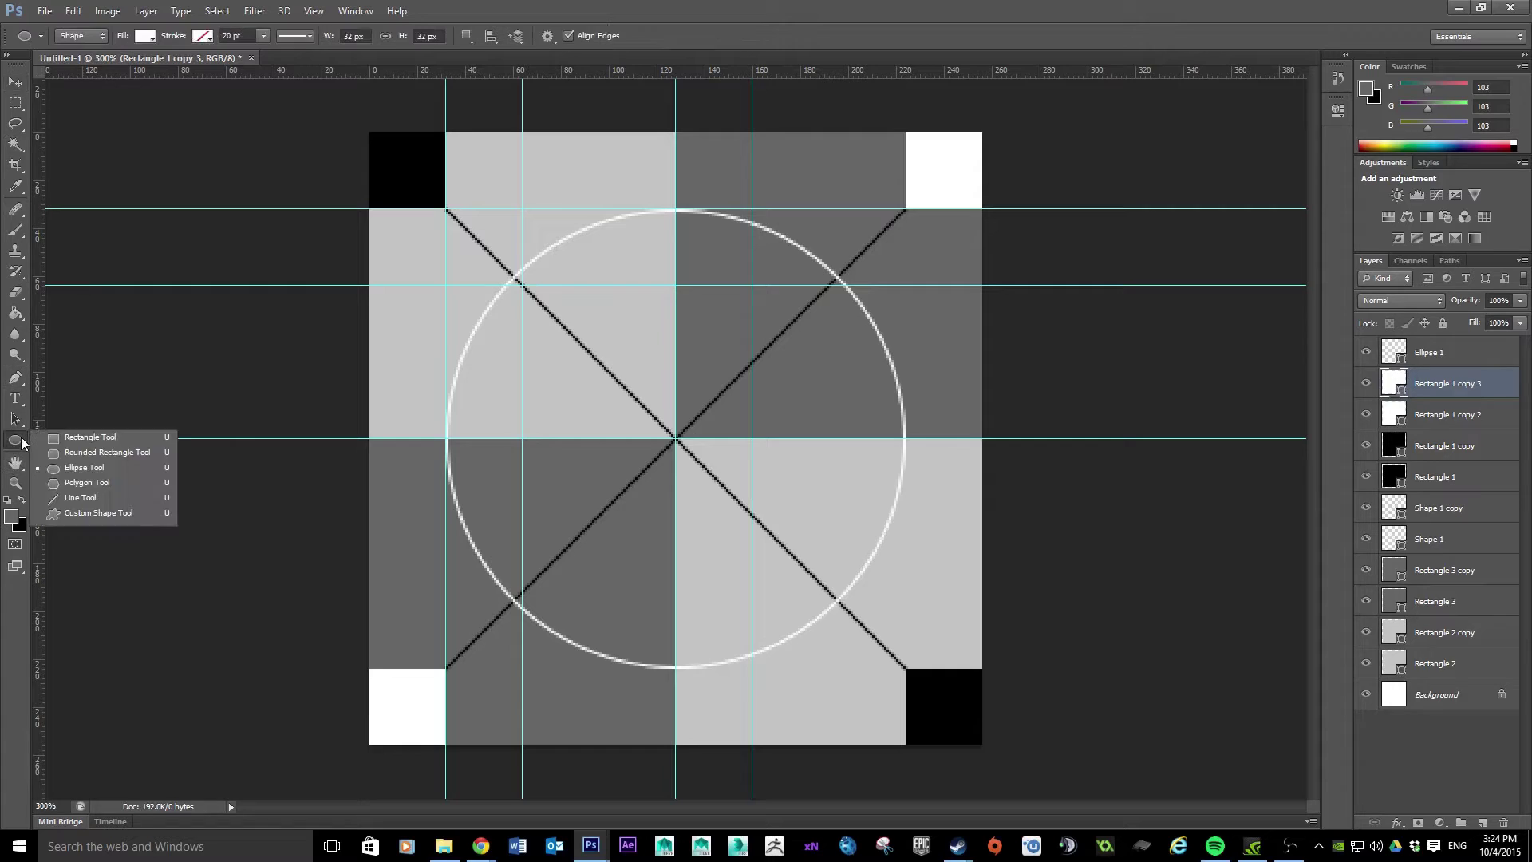
{"action": "left_click", "coordinate": [99, 484]}
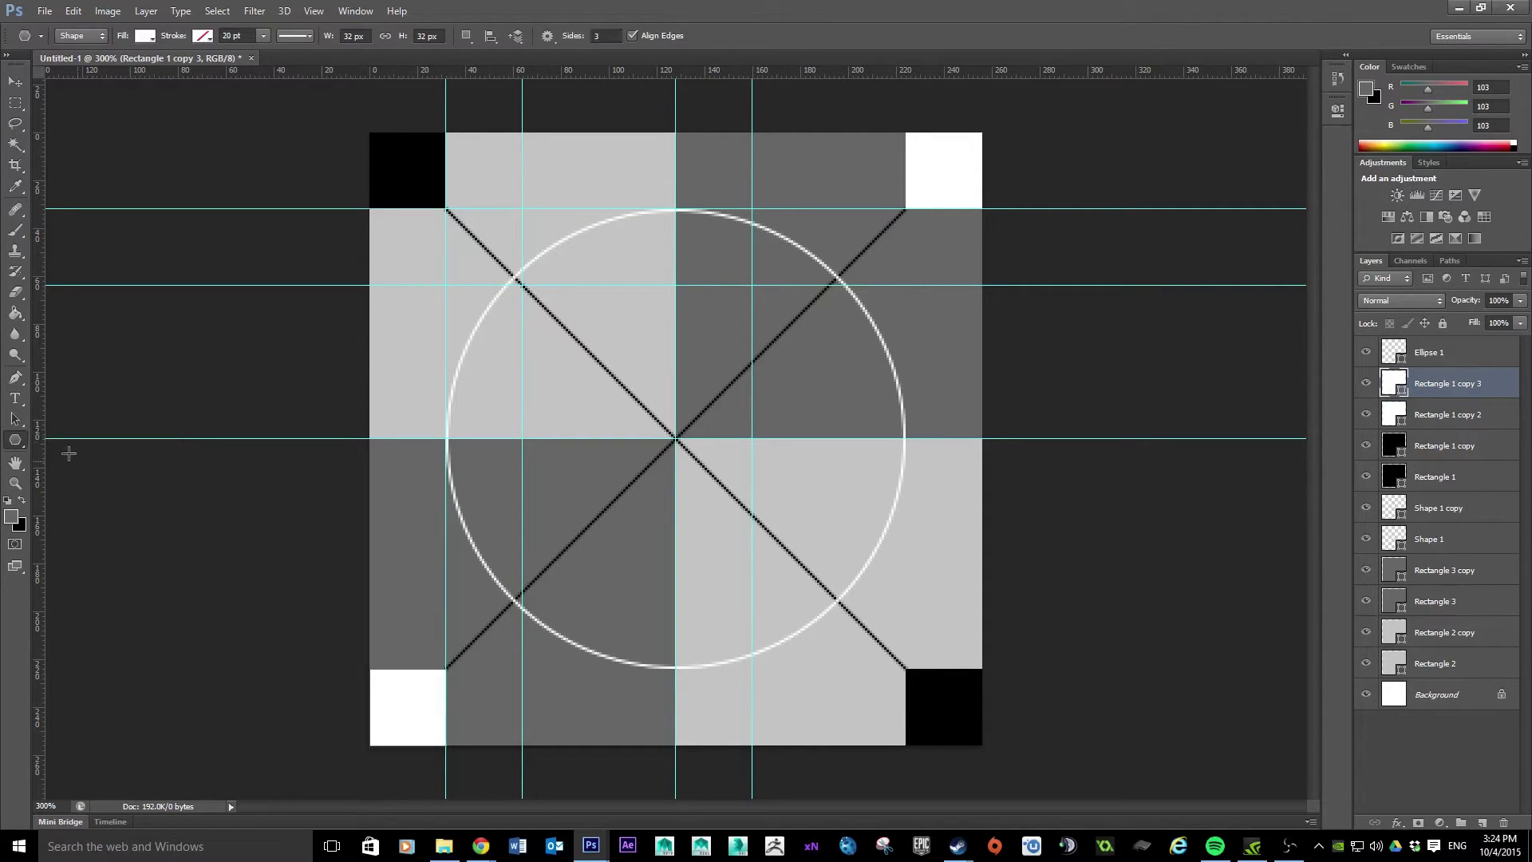
{"action": "left_click", "coordinate": [16, 441]}
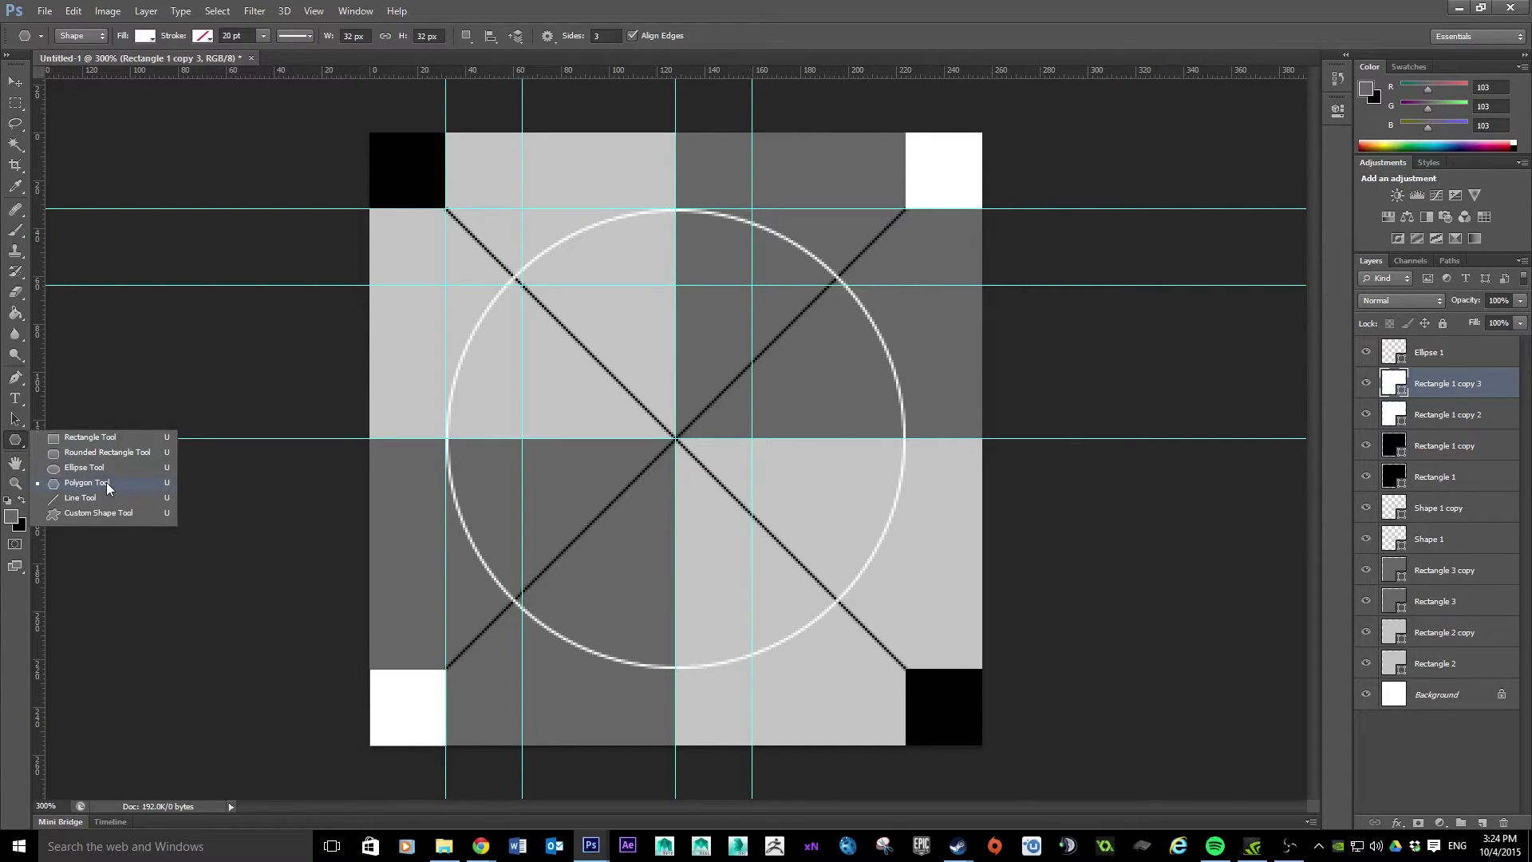
{"action": "left_click", "coordinate": [108, 484]}
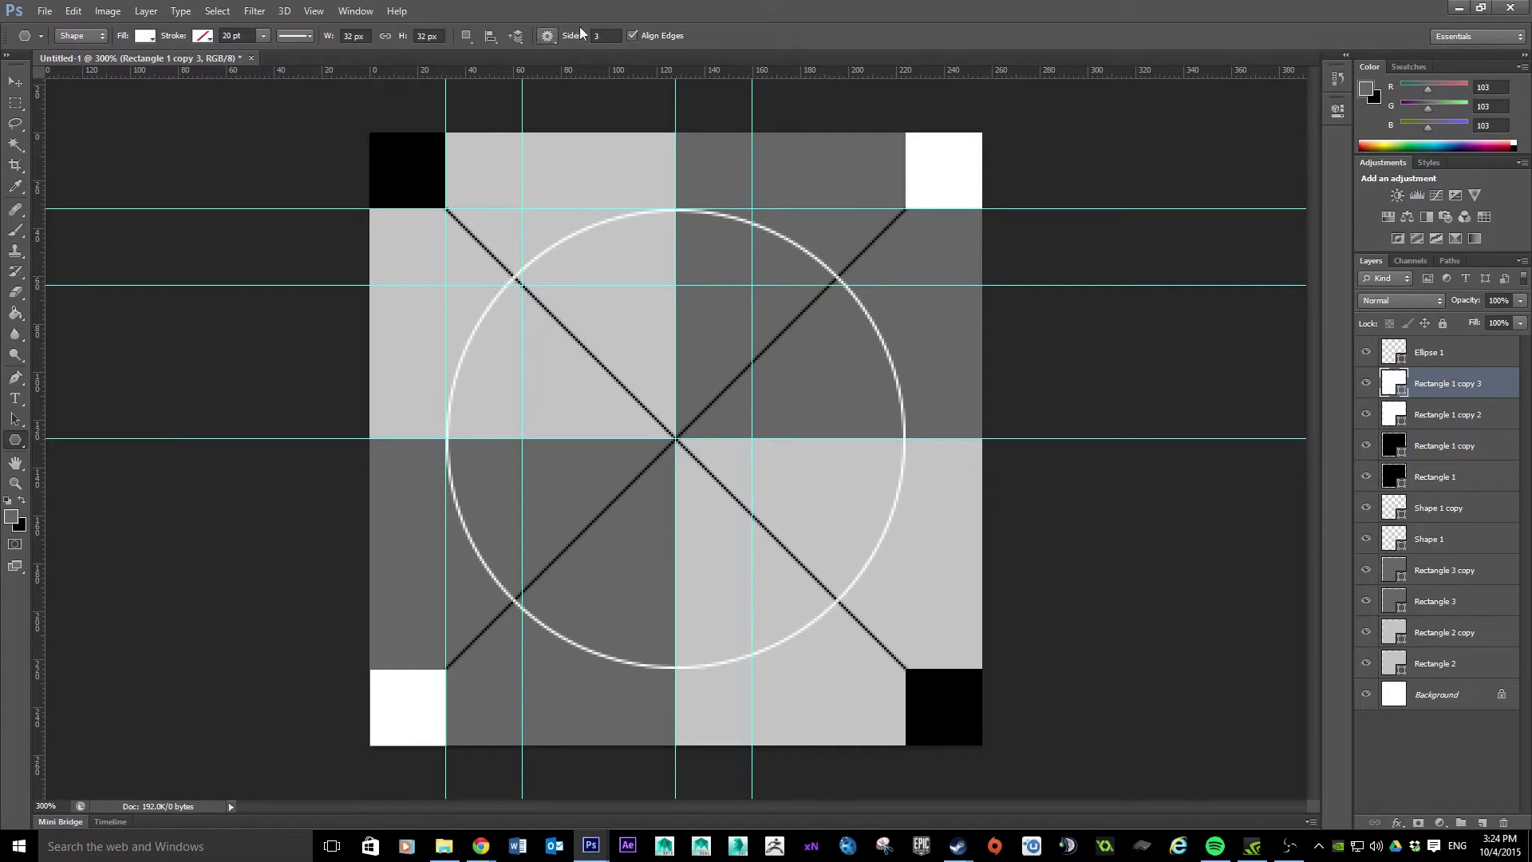
{"action": "left_click_drag", "start_coordinate": [675, 516], "coordinate": [693, 479]}
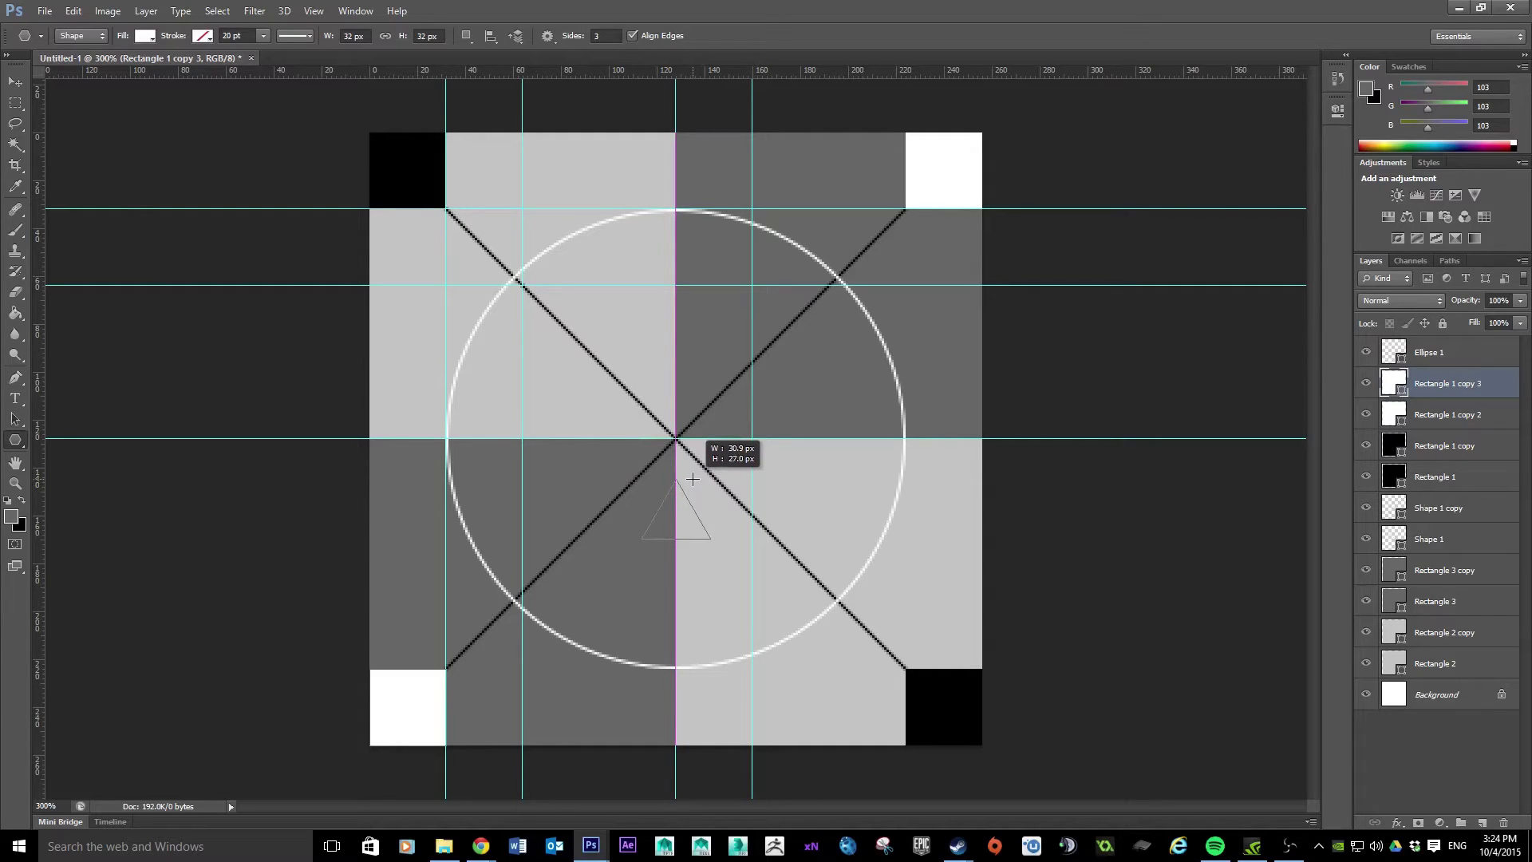
{"action": "left_click_drag", "start_coordinate": [693, 479], "coordinate": [693, 479]}
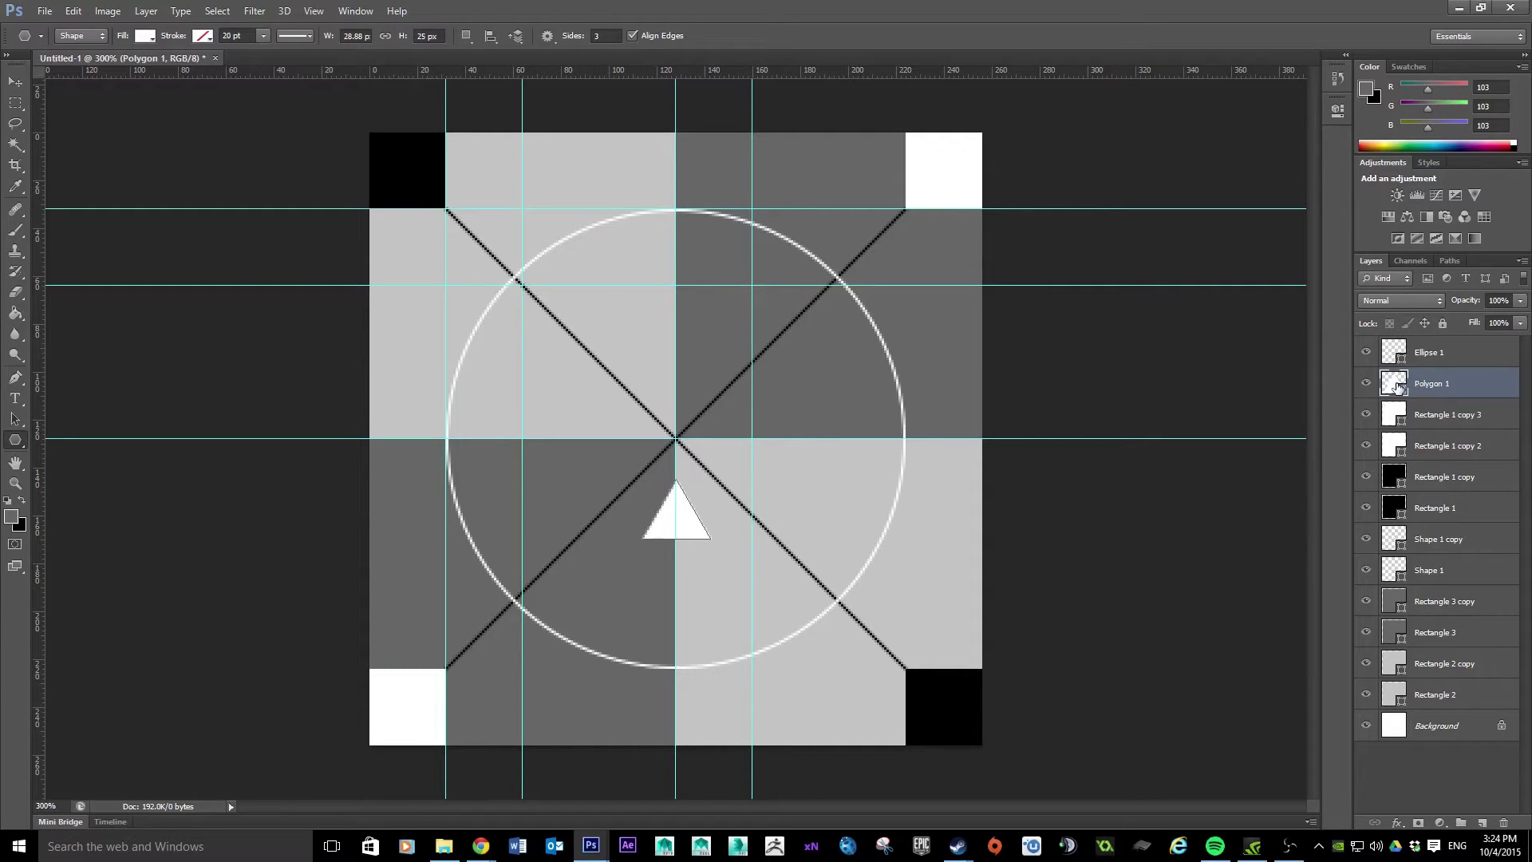
Fill the triangle, Polygon 1, with black
{"action": "double_click", "coordinate": [1396, 386]}
{"action": "left_click", "coordinate": [923, 617]}
{"action": "left_click", "coordinate": [1298, 438]}
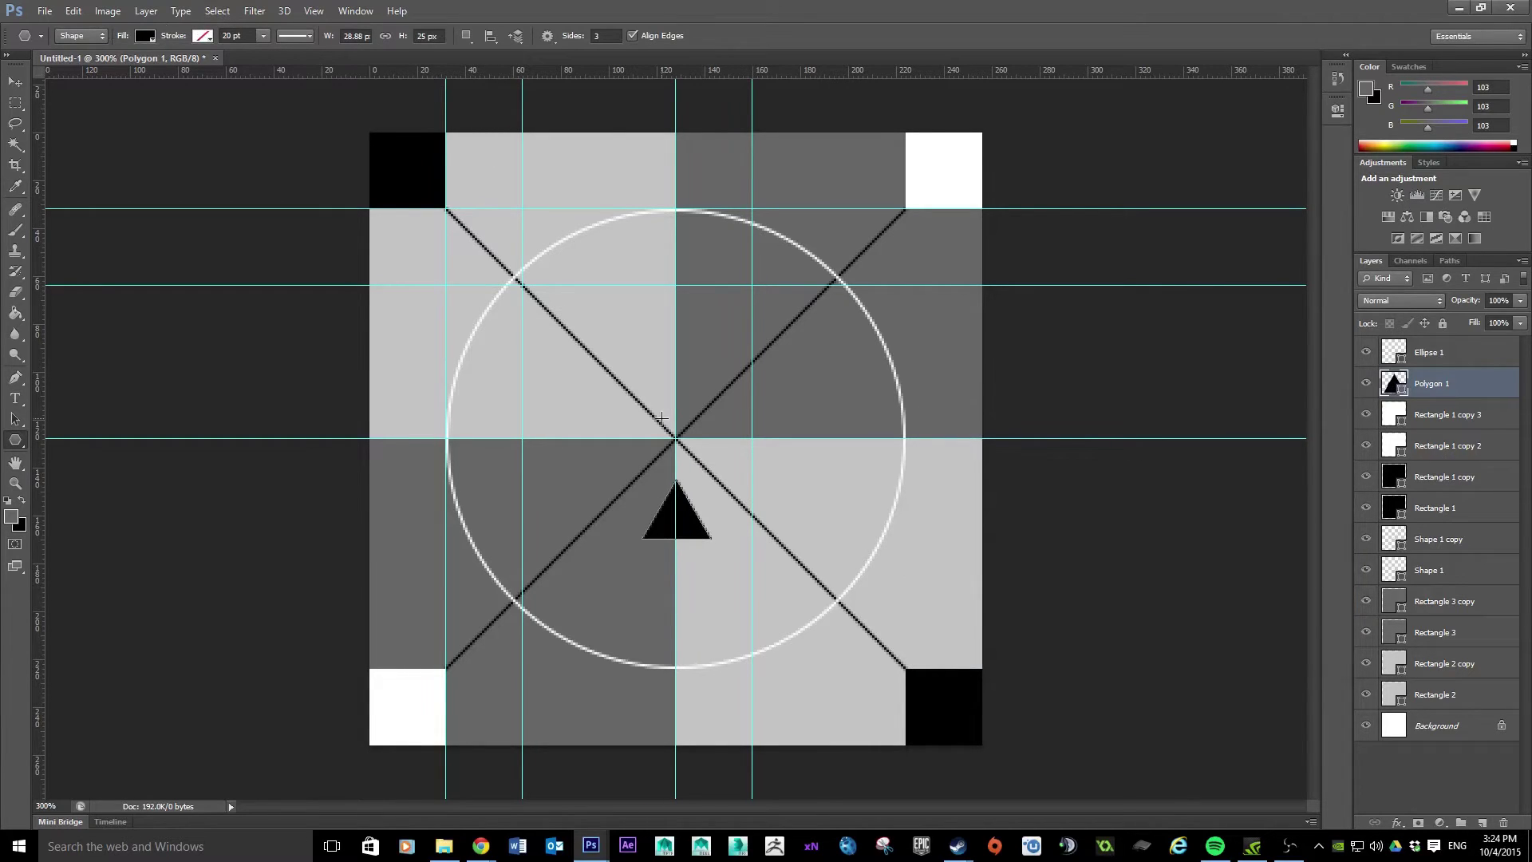
Flip the triangle vertically with Transform Path and drag it down near the circle's bottom
{"action": "left_click", "coordinate": [73, 10]}
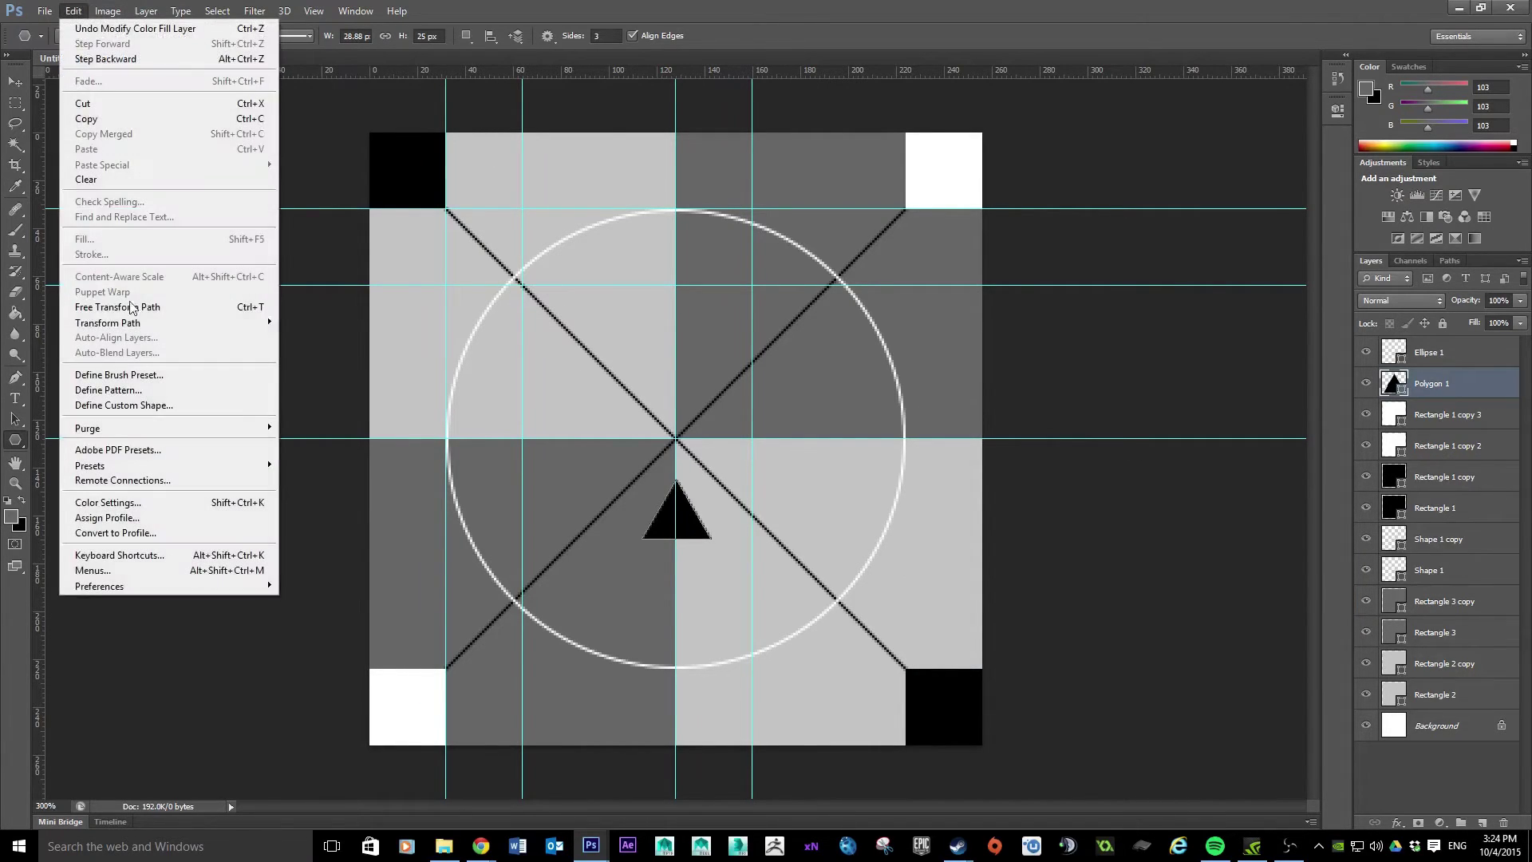
{"action": "mouse_move", "coordinate": [192, 322]}
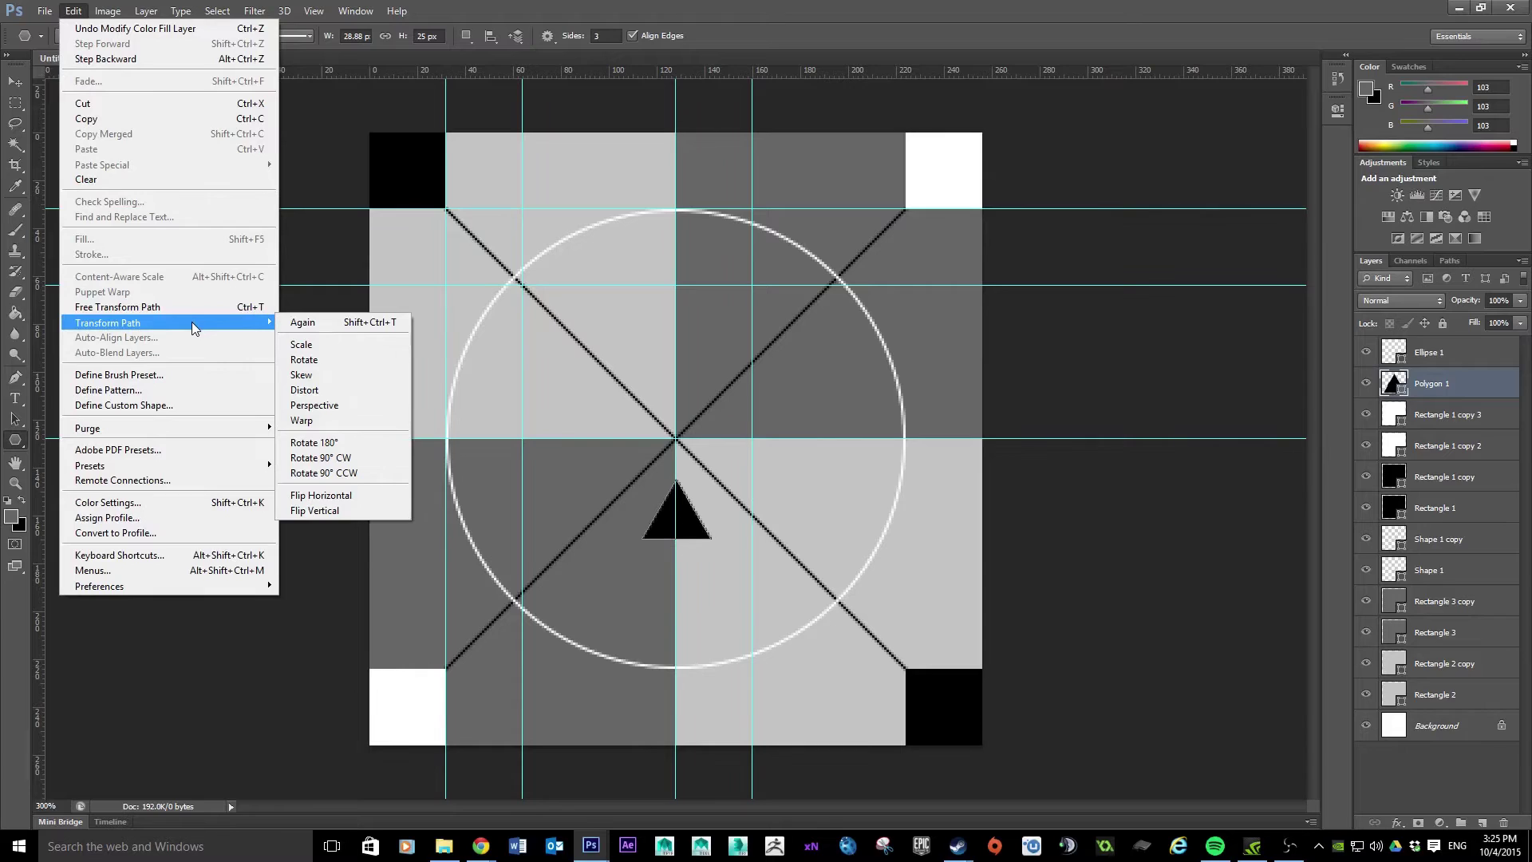
{"action": "left_click", "coordinate": [348, 509]}
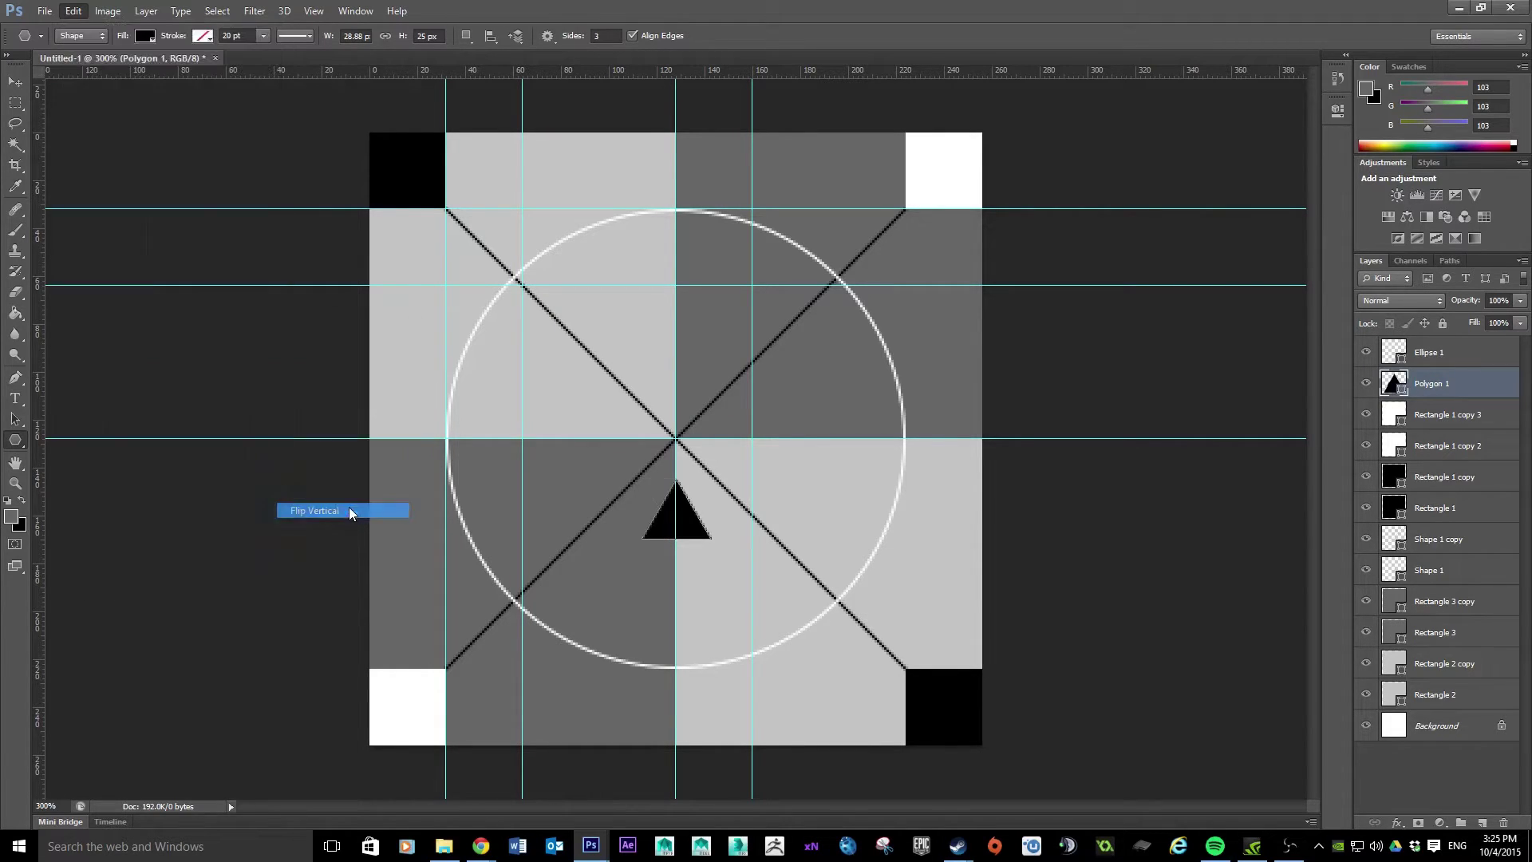
{"action": "left_click", "coordinate": [15, 81]}
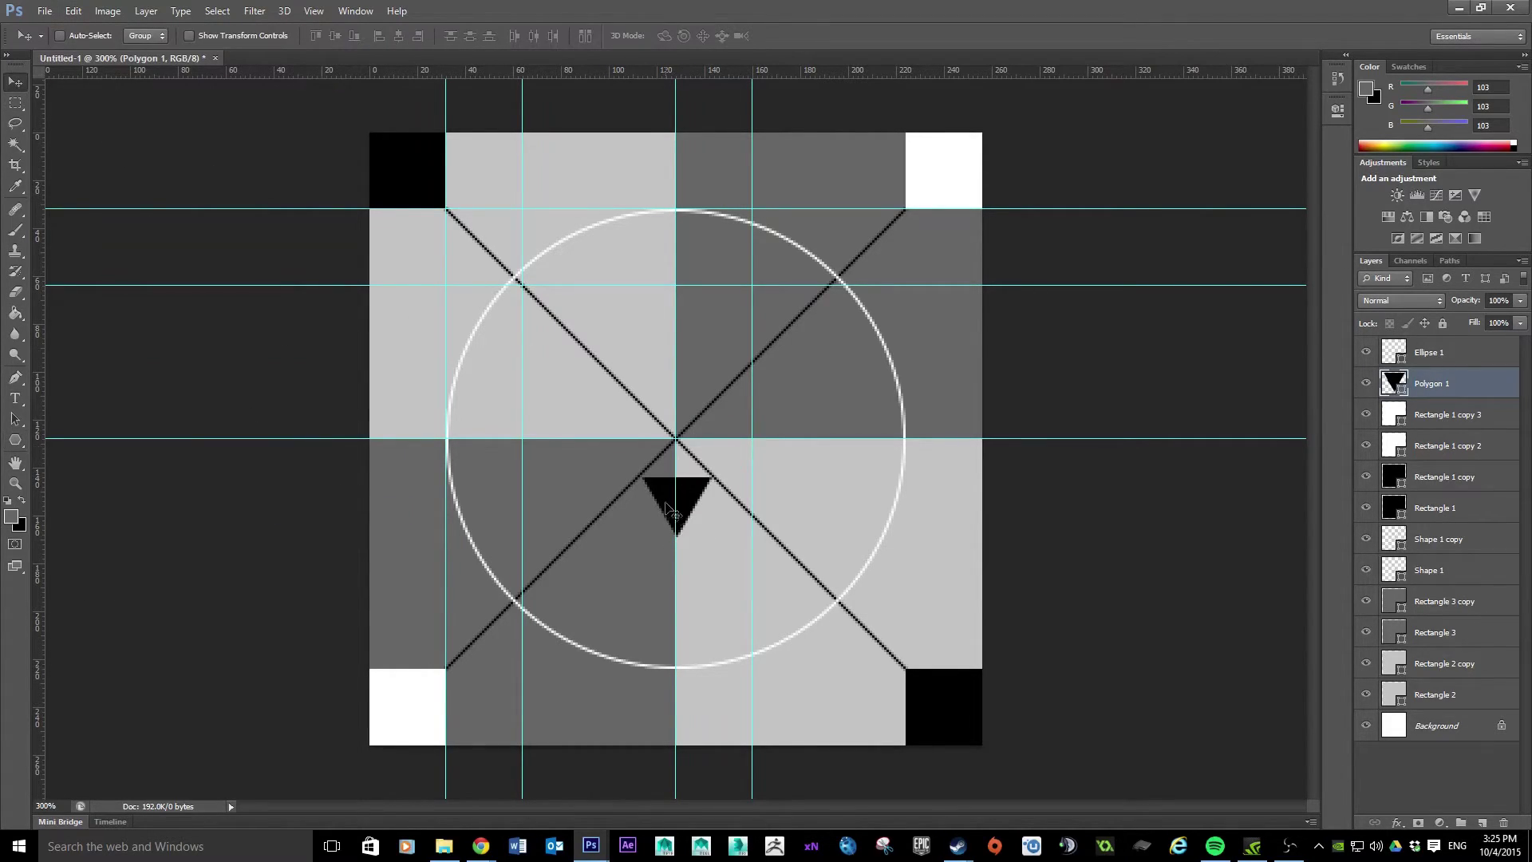
{"action": "left_click_drag", "start_coordinate": [695, 503], "coordinate": [693, 588]}
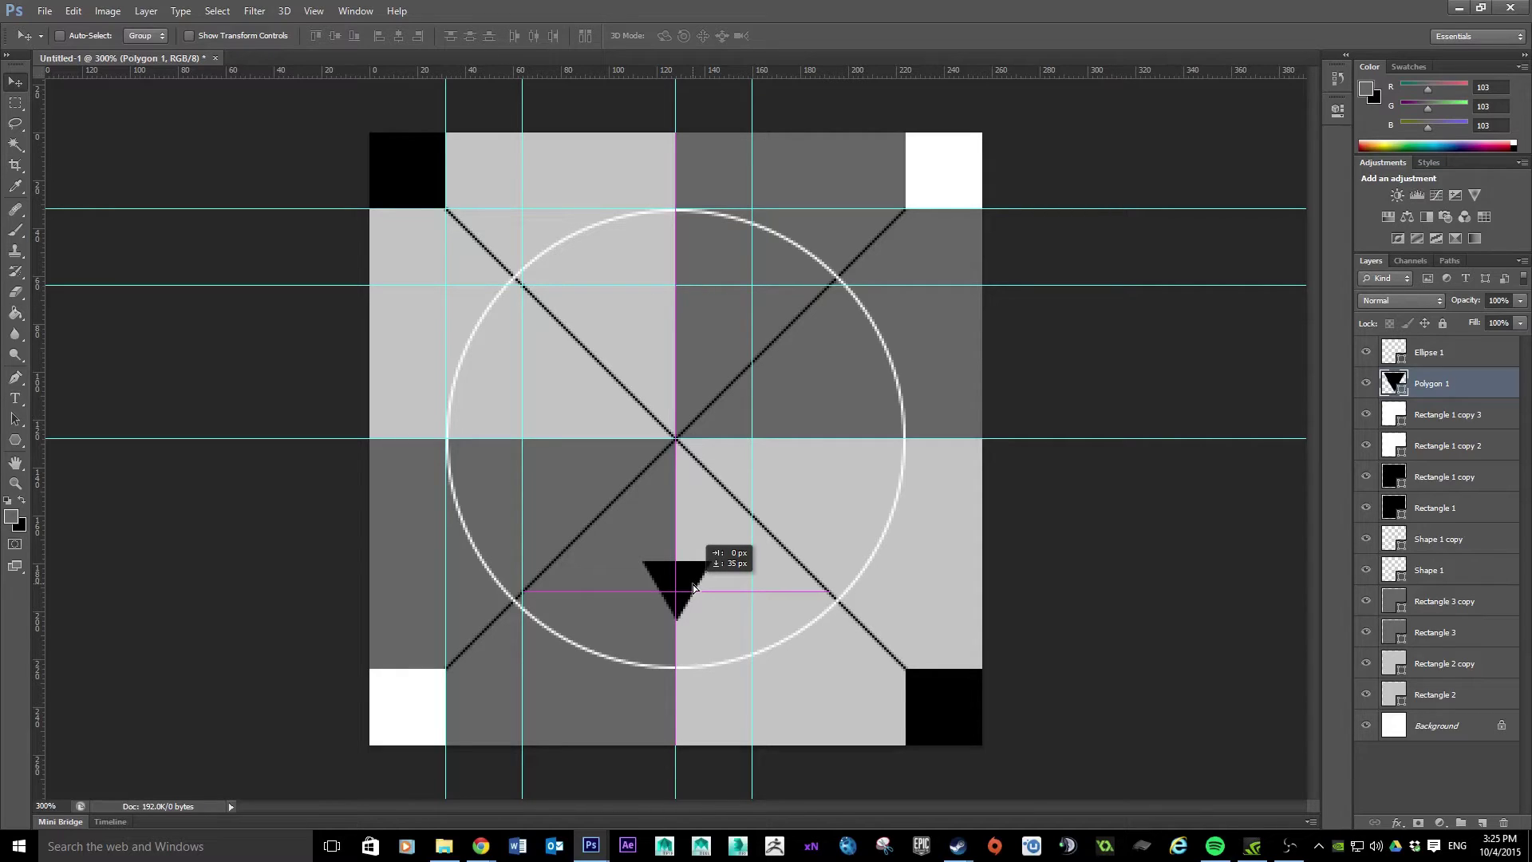
{"action": "left_click_drag", "start_coordinate": [693, 588], "coordinate": [693, 589]}
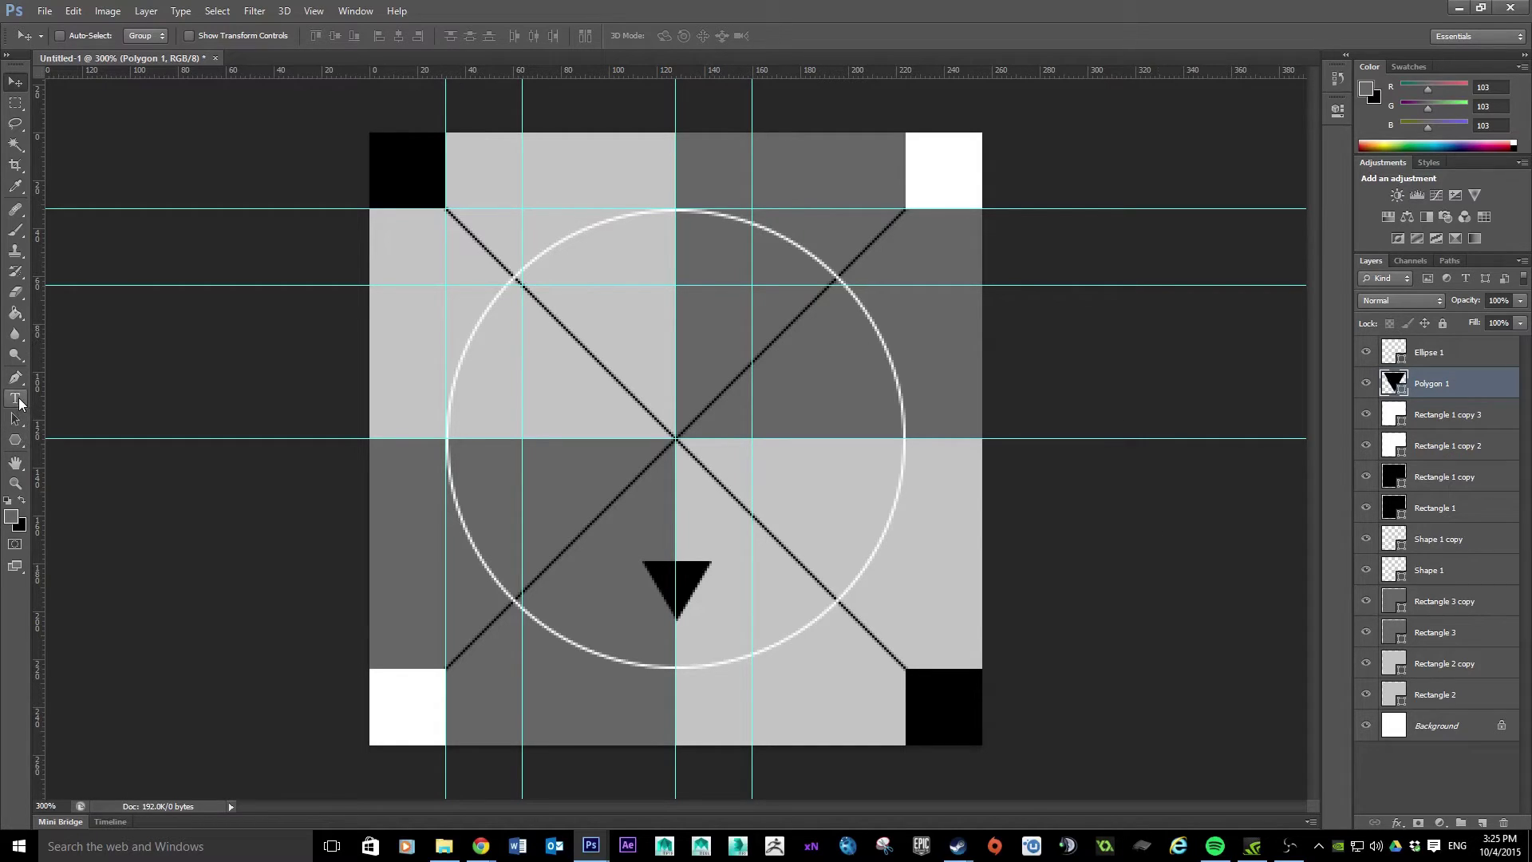
Set the foreground colour to red and type MMG in a new text box
{"action": "left_click", "coordinate": [12, 515]}
{"action": "mouse_move", "coordinate": [1071, 471]}
{"action": "left_mouse_down"}
{"action": "mouse_move", "coordinate": [1134, 452]}
{"action": "mouse_move", "coordinate": [1116, 459]}
{"action": "left_mouse_up"}
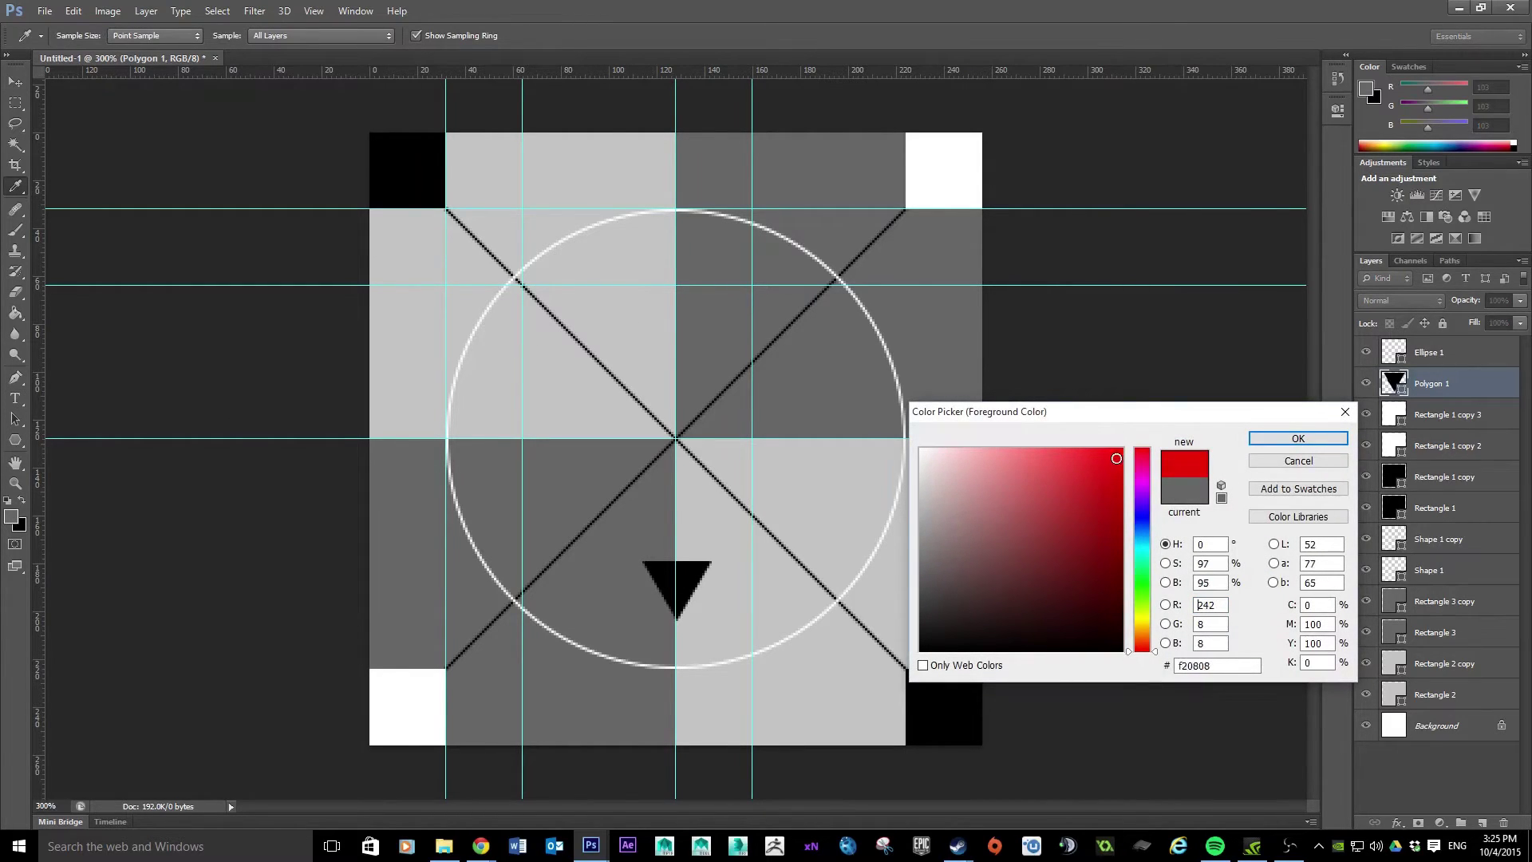
{"action": "left_click", "coordinate": [1292, 440]}
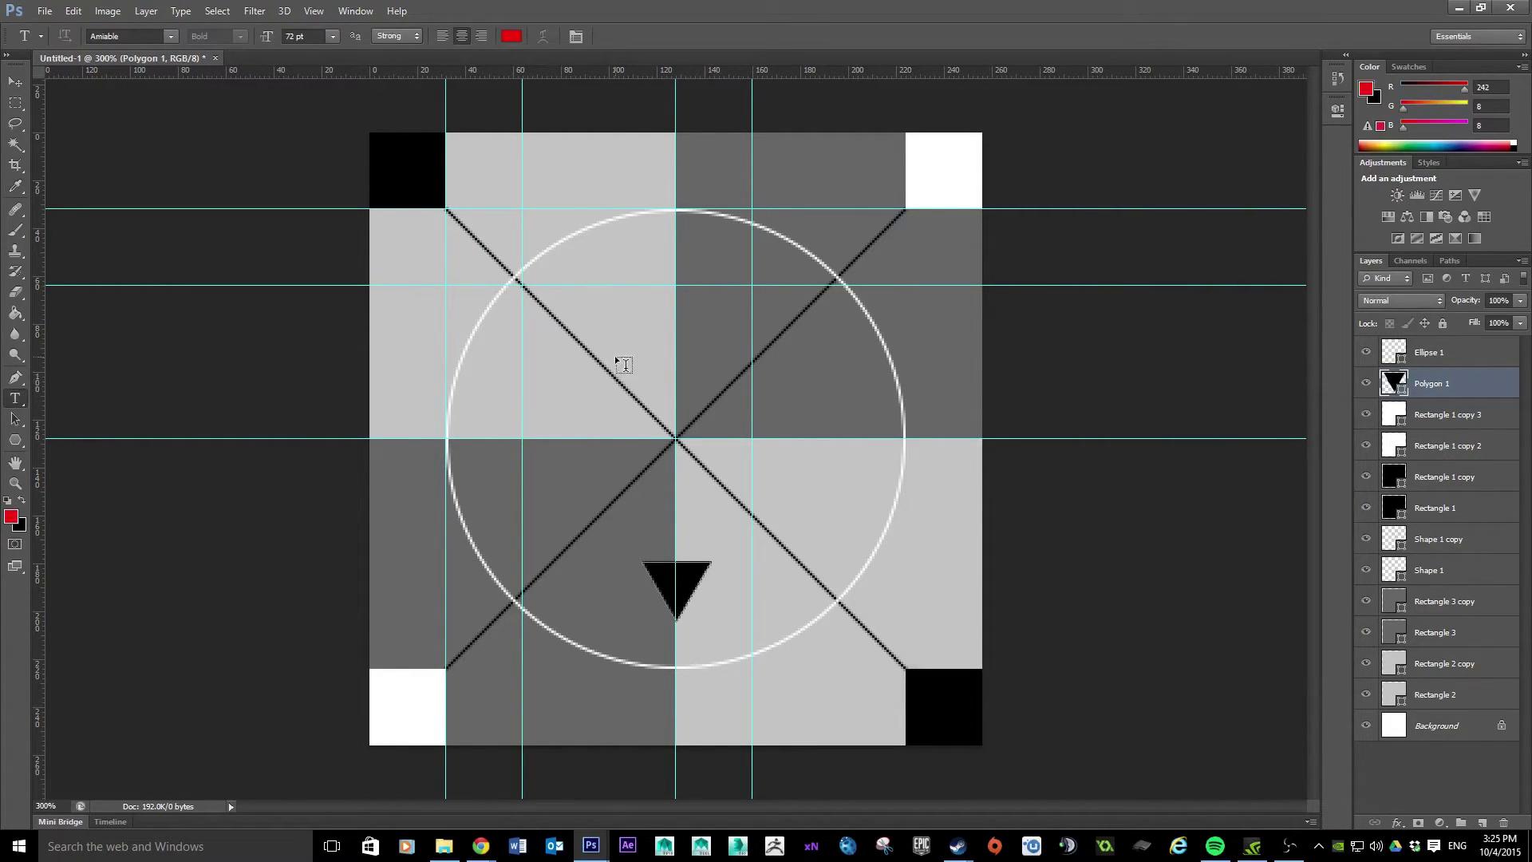
{"action": "left_click_drag", "start_coordinate": [562, 360], "coordinate": [688, 429]}
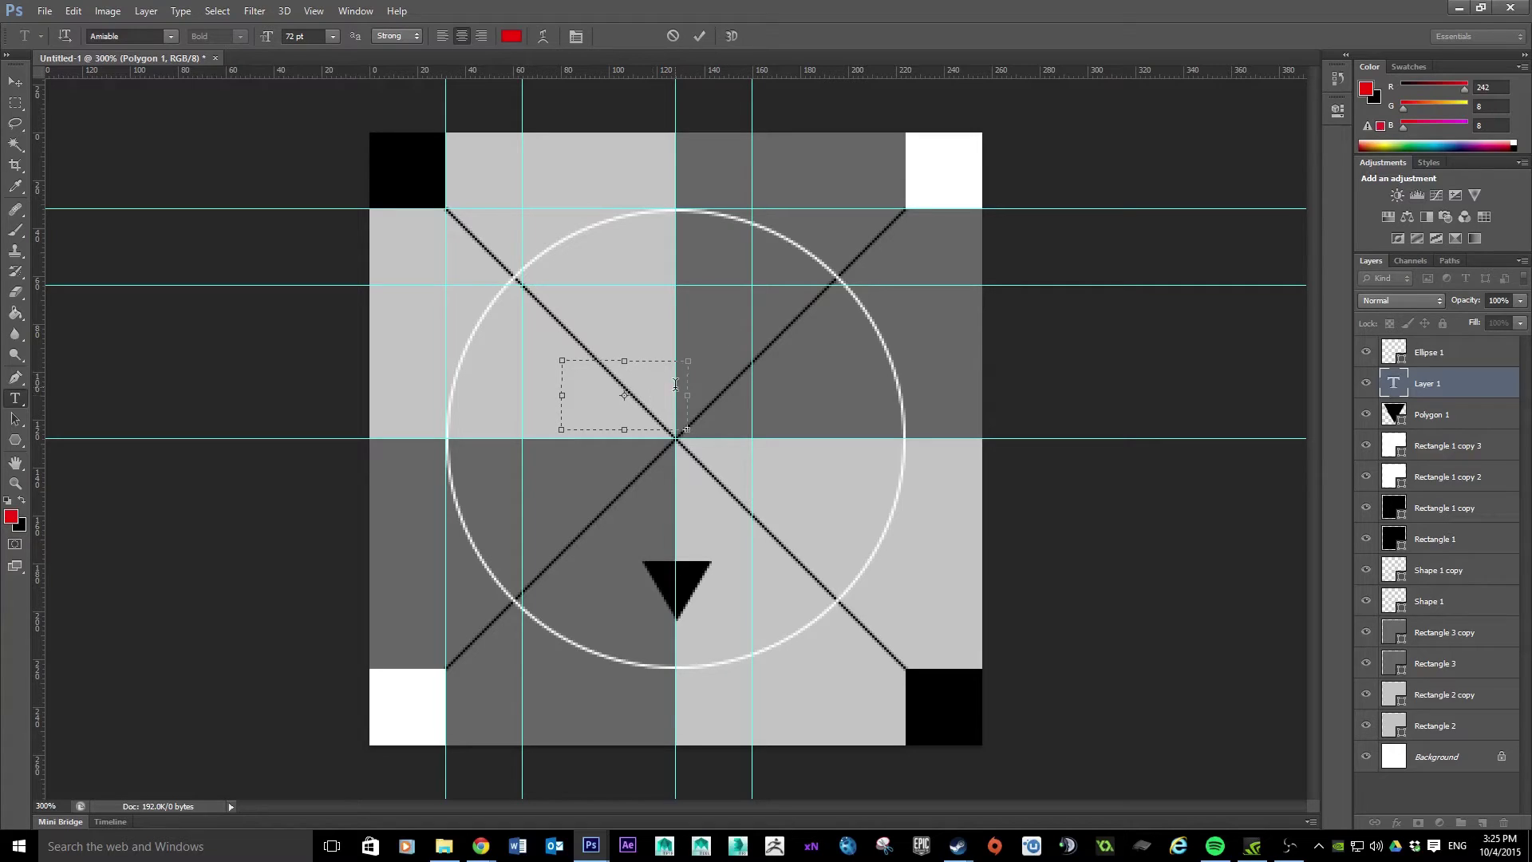
{"action": "left_click_drag", "start_coordinate": [688, 434], "coordinate": [990, 643]}
{"action": "type", "text": "MM"}
{"action": "left_click_drag", "start_coordinate": [868, 410], "coordinate": [678, 399]}
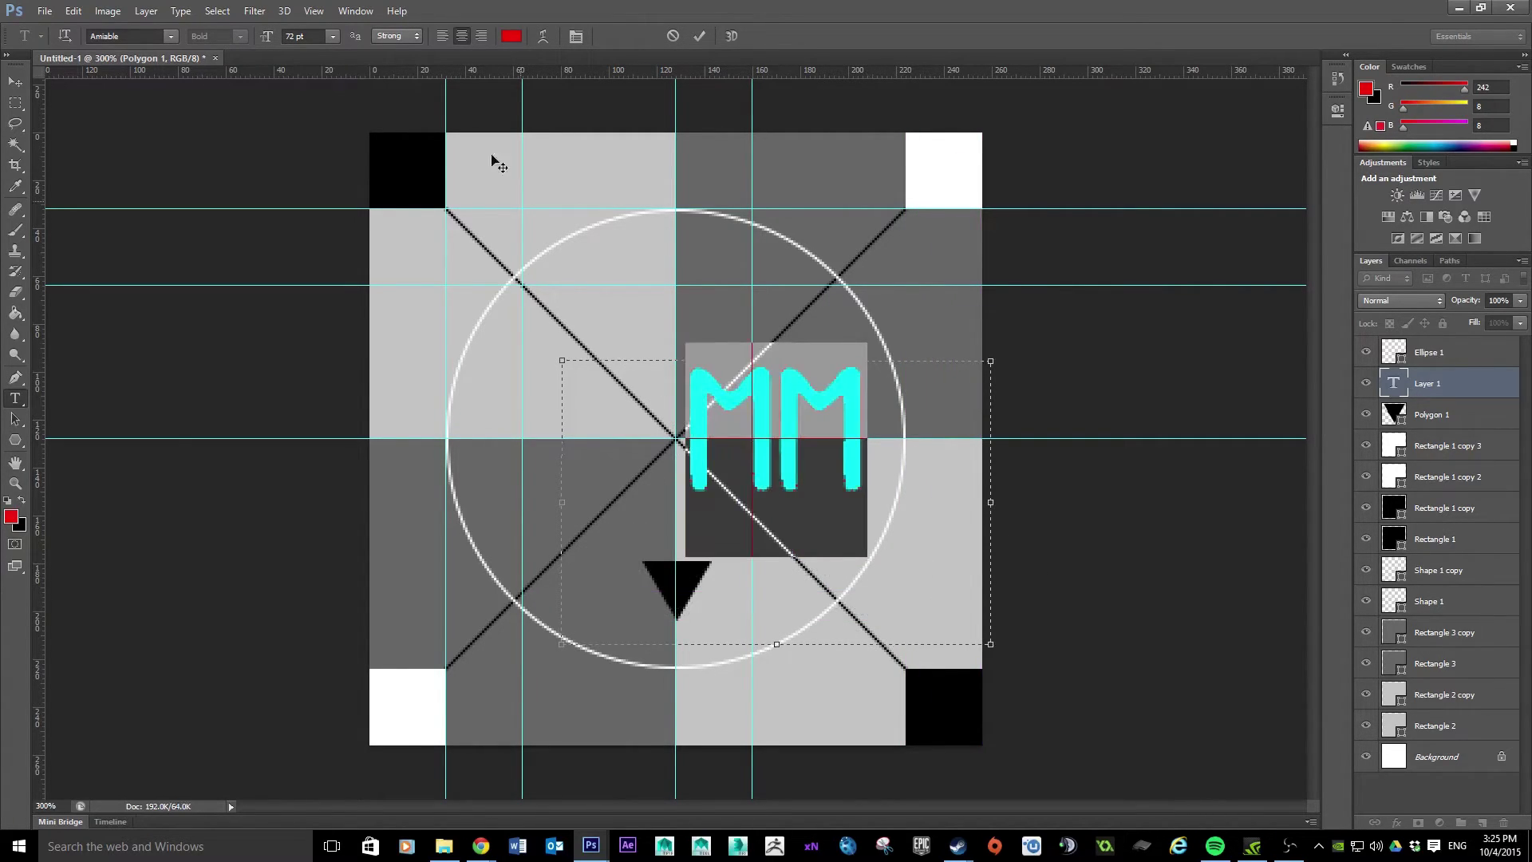
{"action": "type", "text": "G"}
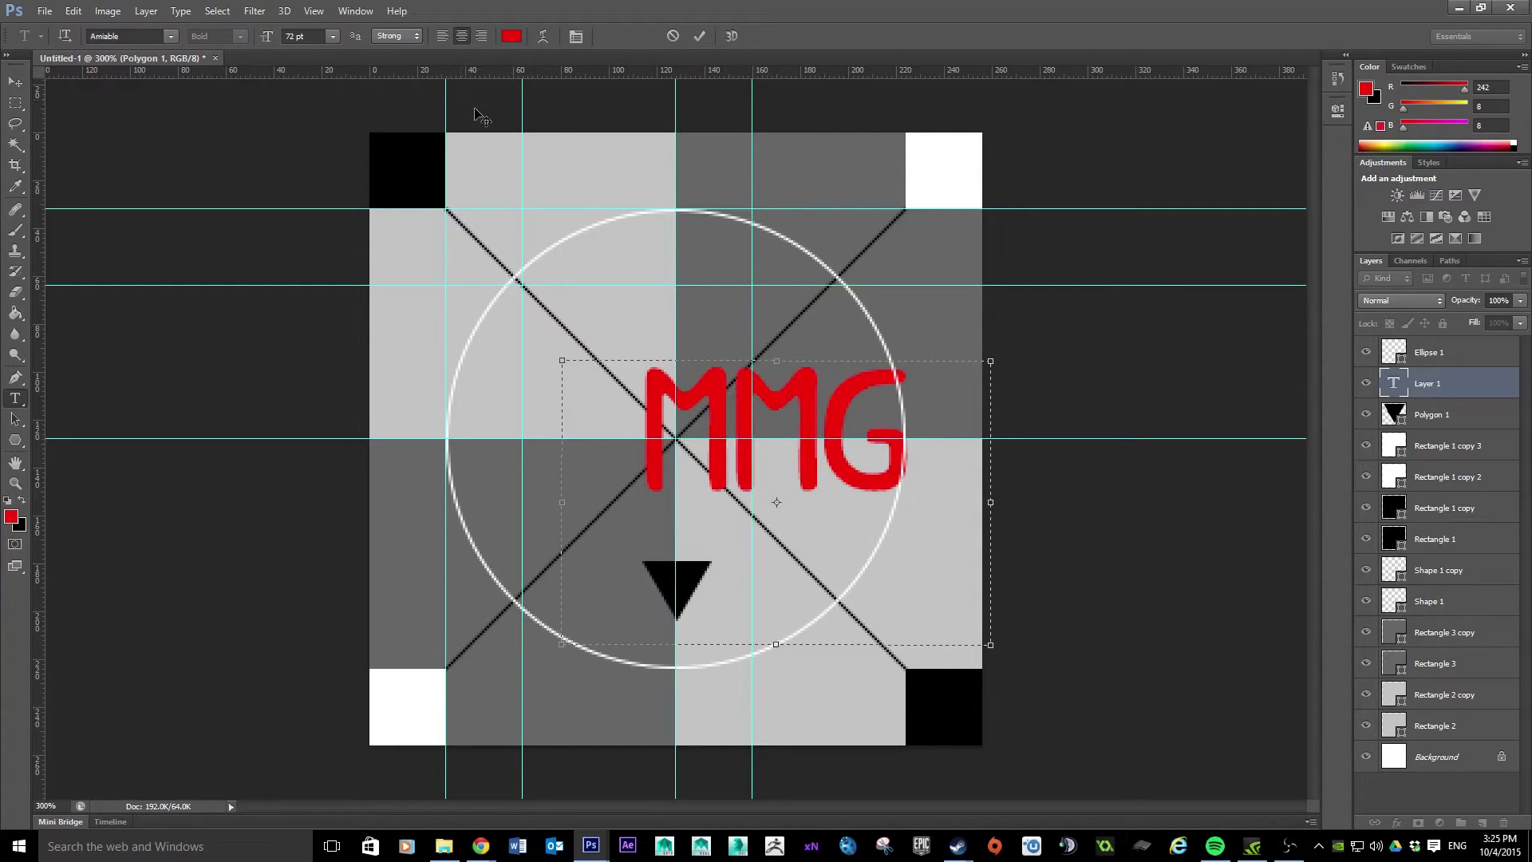
Resize the MMG text to 30 pt, passing through 48 pt
{"action": "left_click_drag", "start_coordinate": [924, 431], "coordinate": [628, 404]}
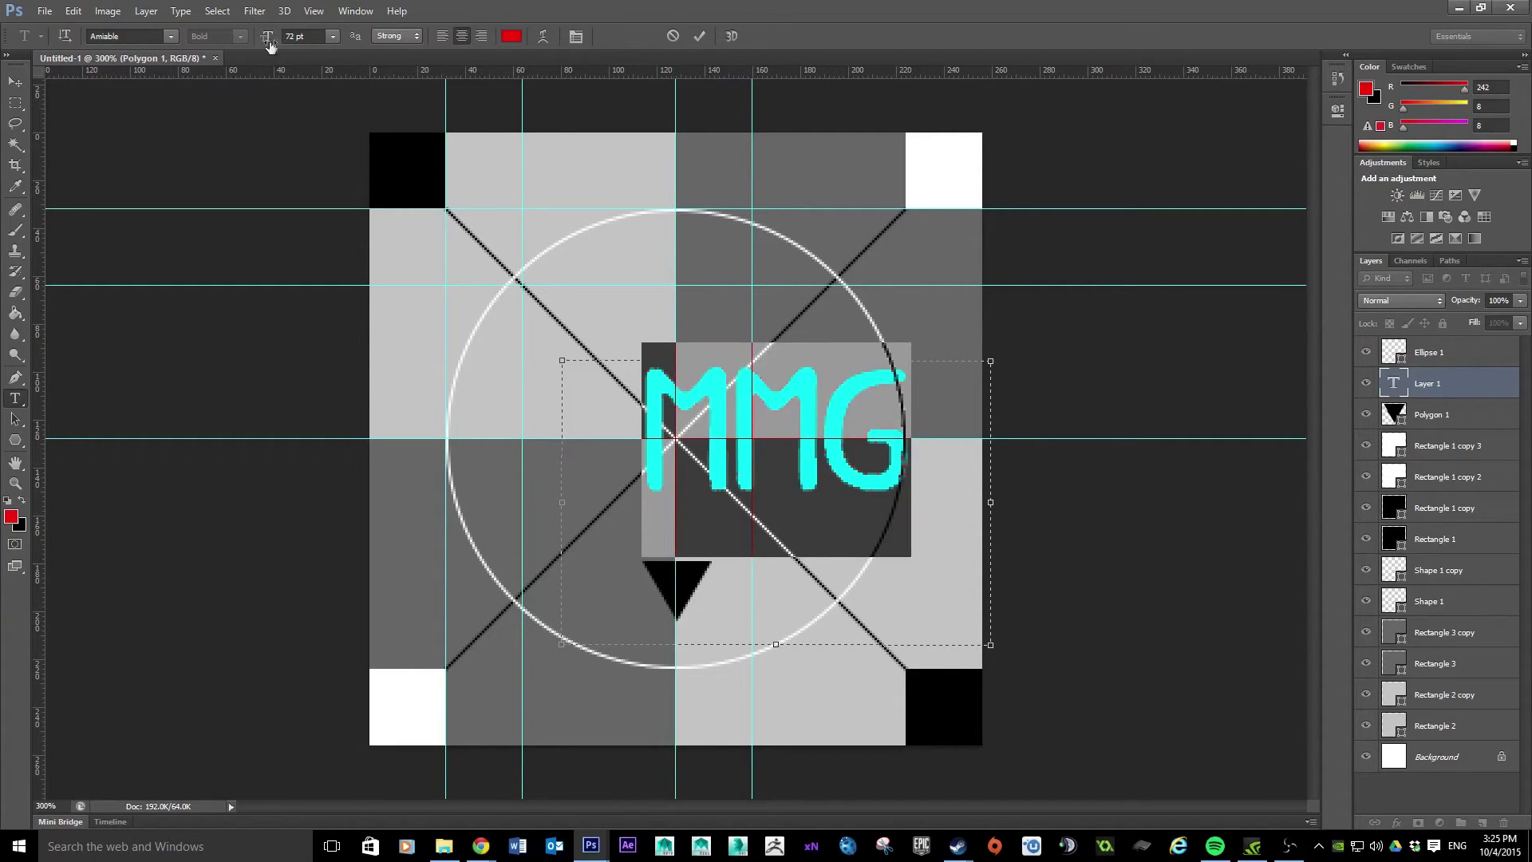
{"action": "left_click", "coordinate": [332, 36]}
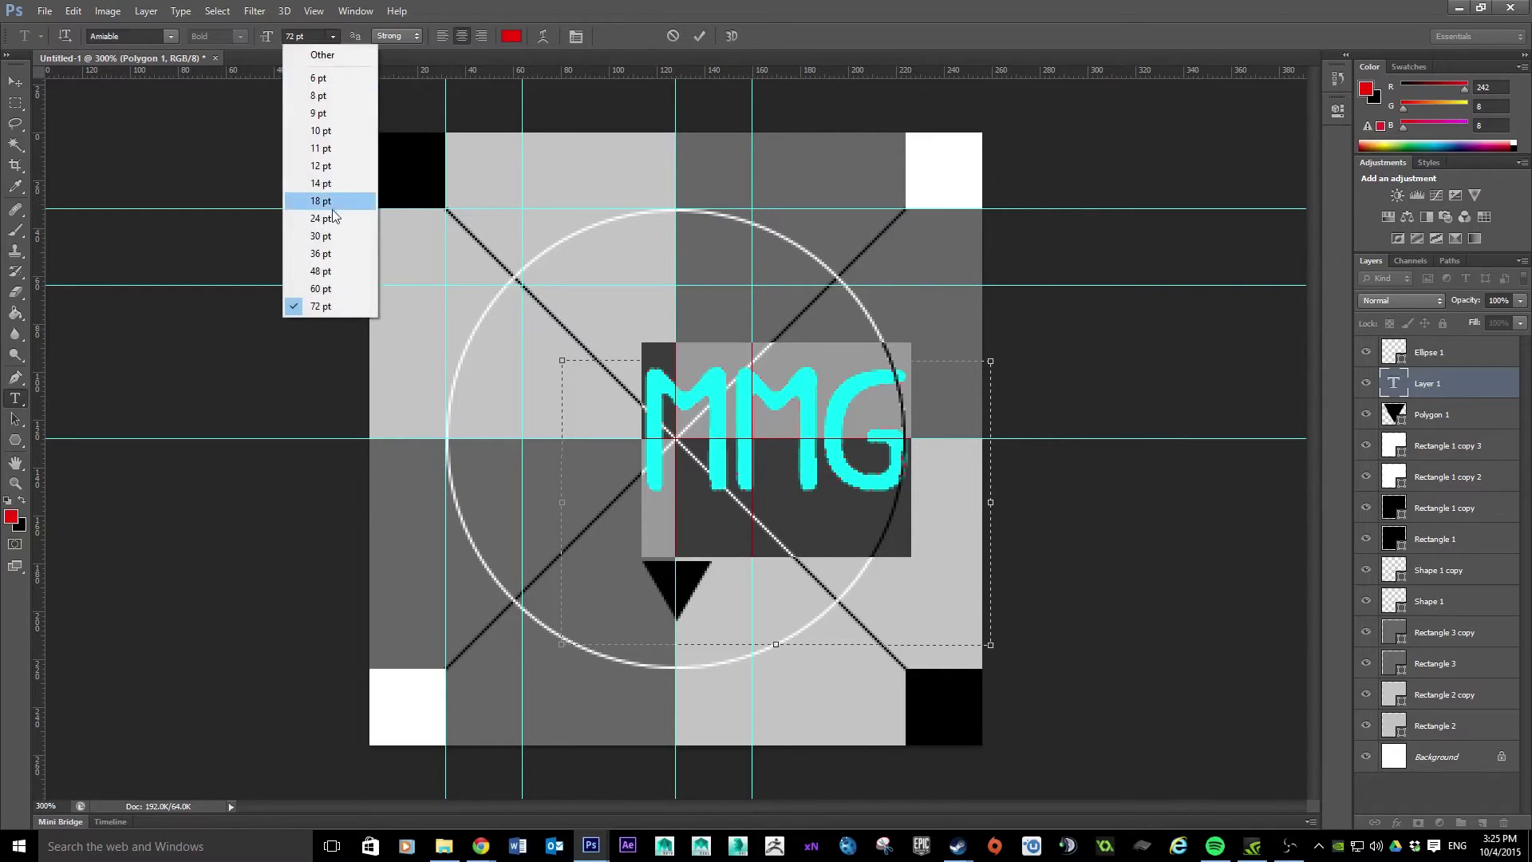
{"action": "left_click", "coordinate": [332, 272]}
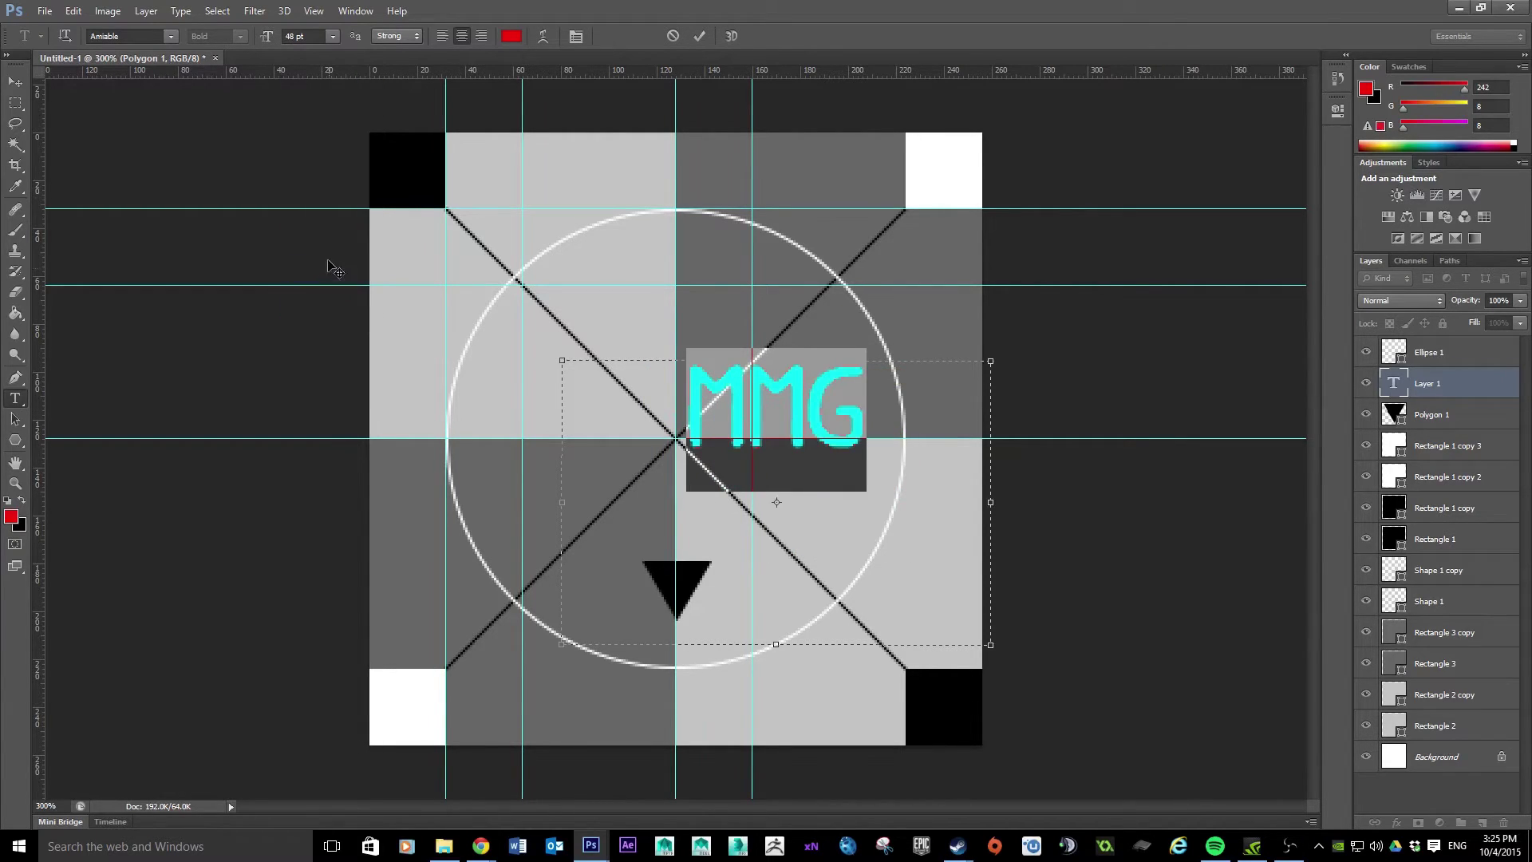
{"action": "left_click", "coordinate": [333, 39]}
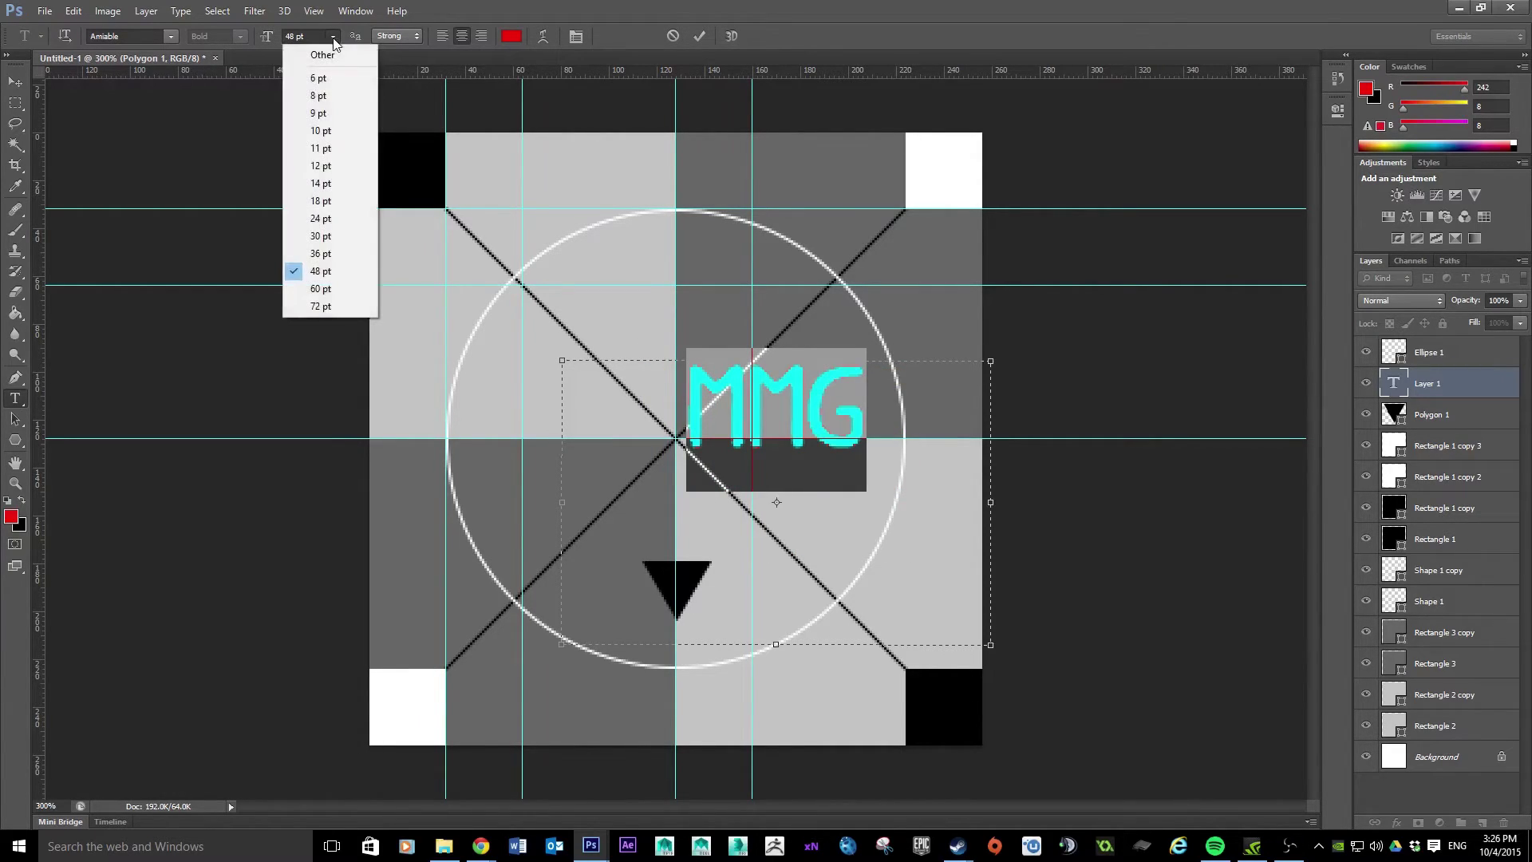
{"action": "left_click", "coordinate": [332, 238]}
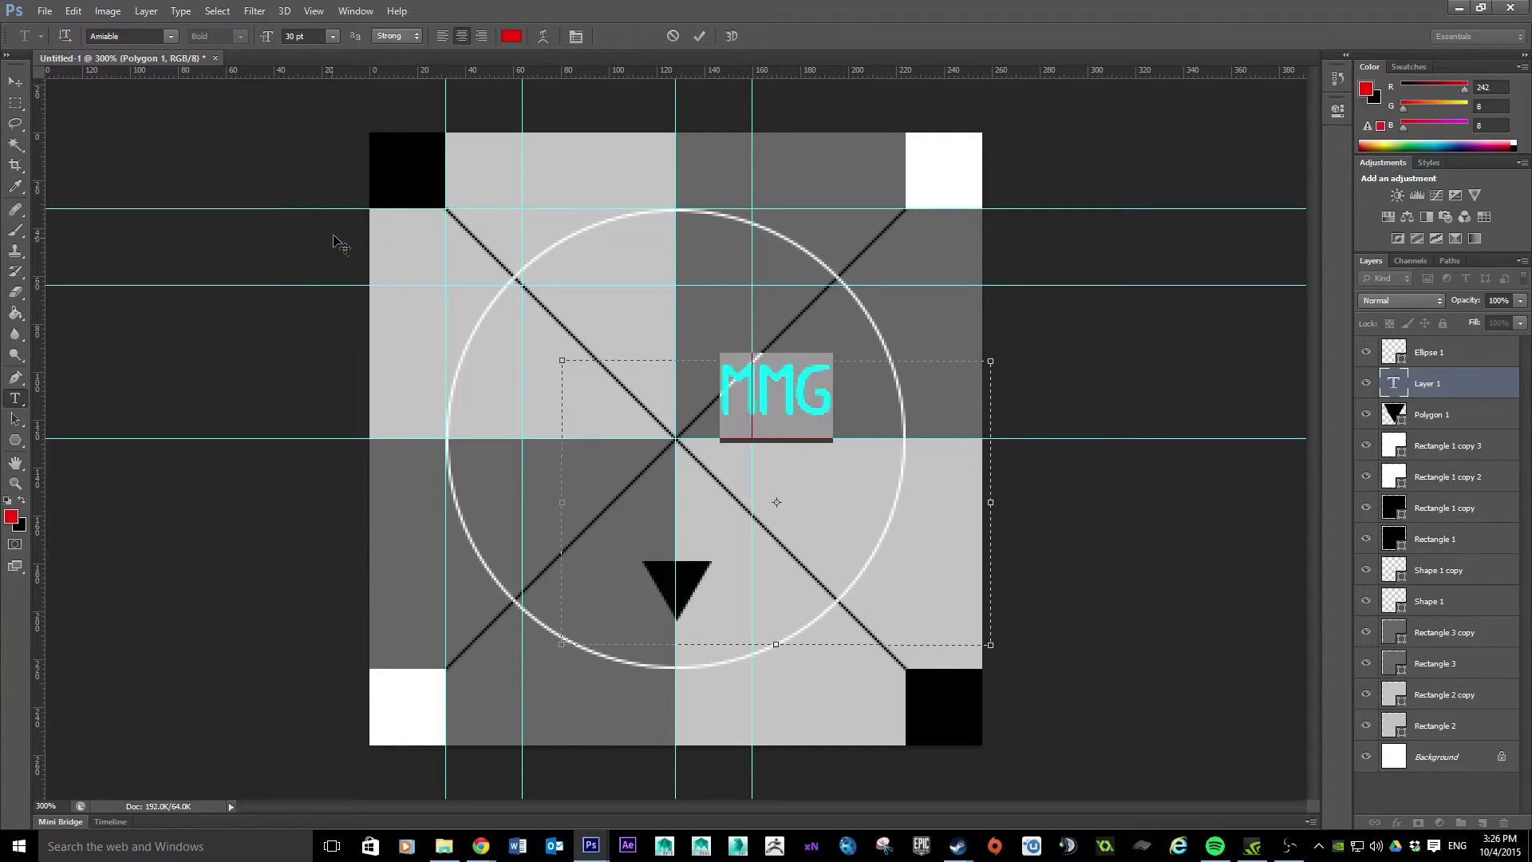
Position MMG just above the downward-pointing triangle
{"action": "left_click", "coordinate": [15, 82]}
{"action": "left_click_drag", "start_coordinate": [812, 405], "coordinate": [709, 531]}
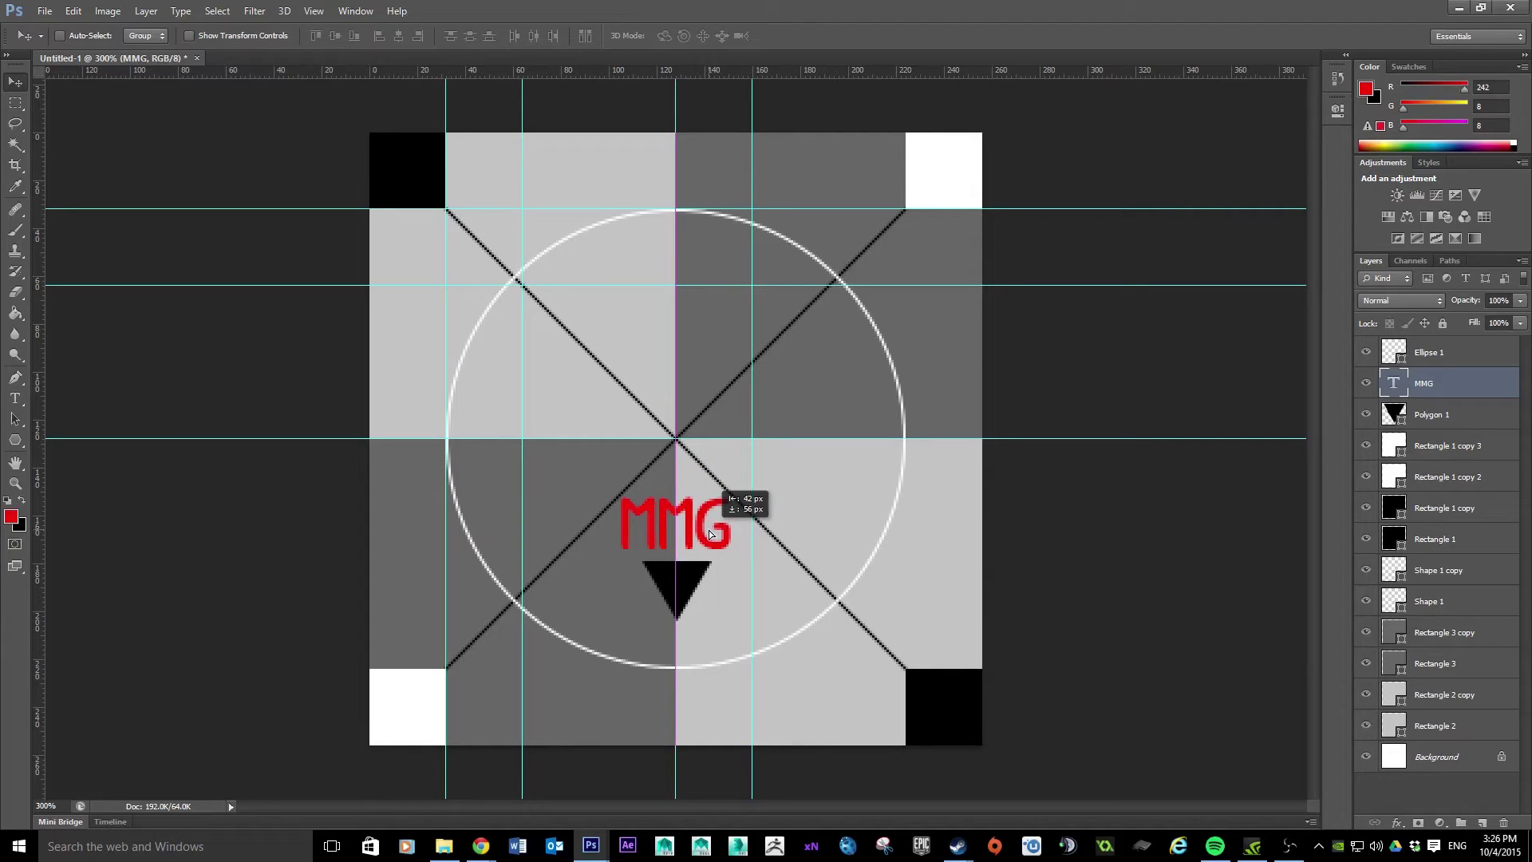
{"action": "left_click_drag", "start_coordinate": [711, 534], "coordinate": [711, 538]}
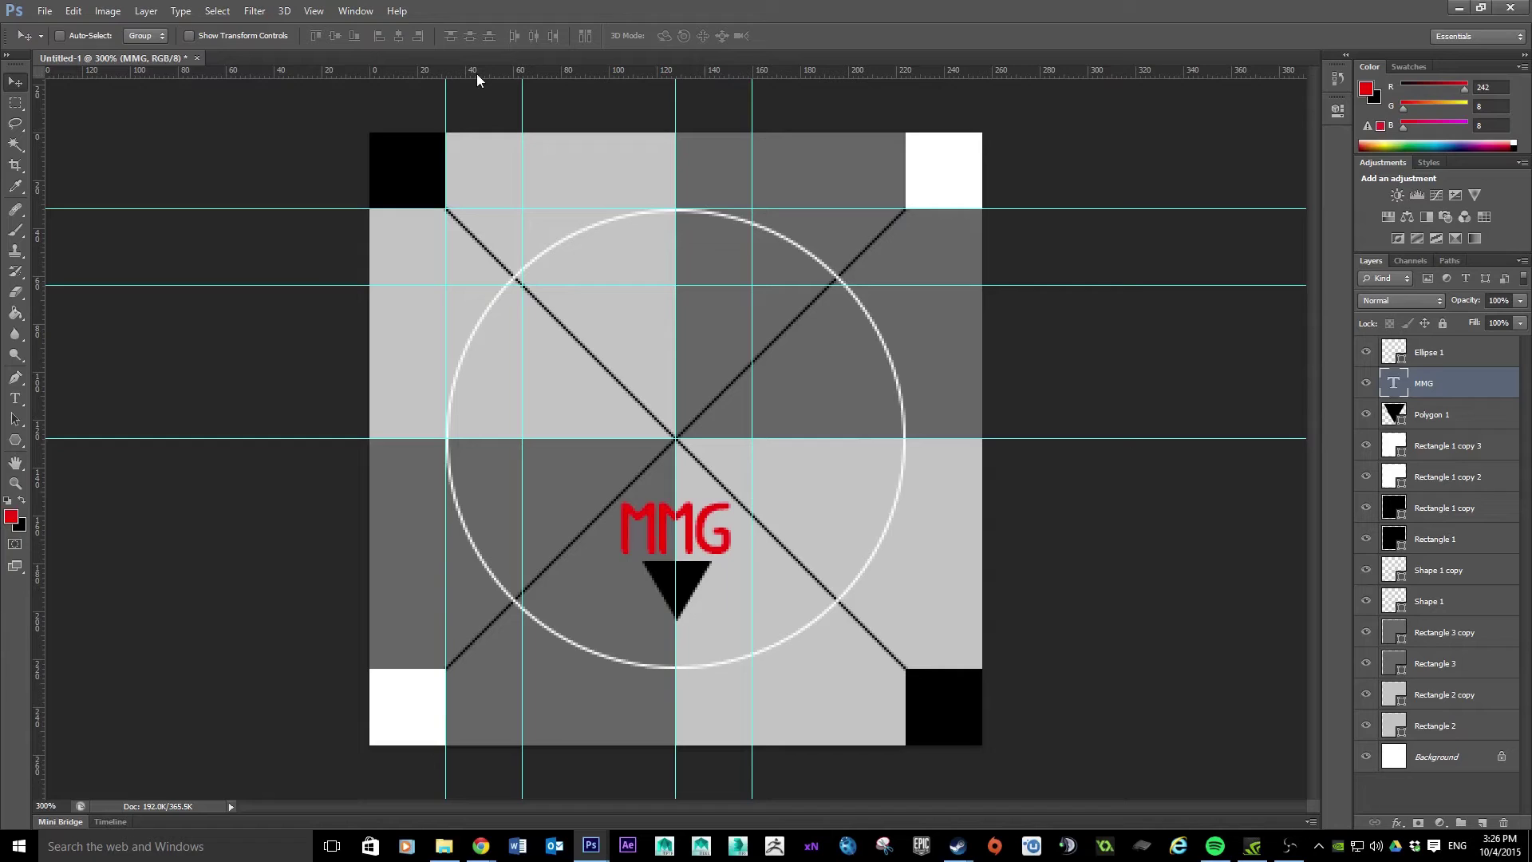
Turn off the cyan guides via View > Show and select all of the tile canvas
{"action": "left_click", "coordinate": [314, 13]}
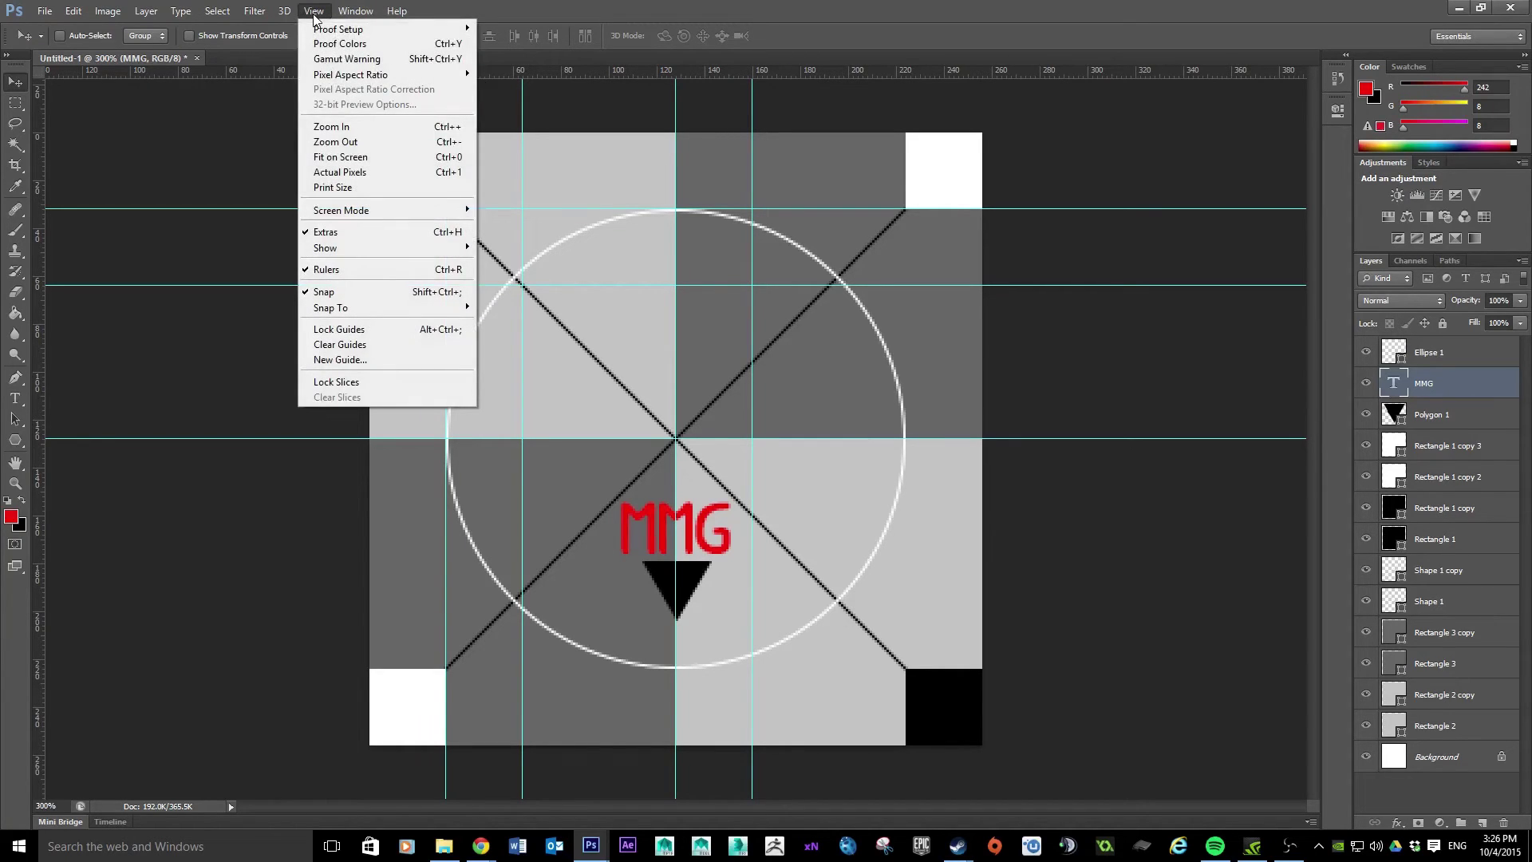
{"action": "mouse_move", "coordinate": [396, 246]}
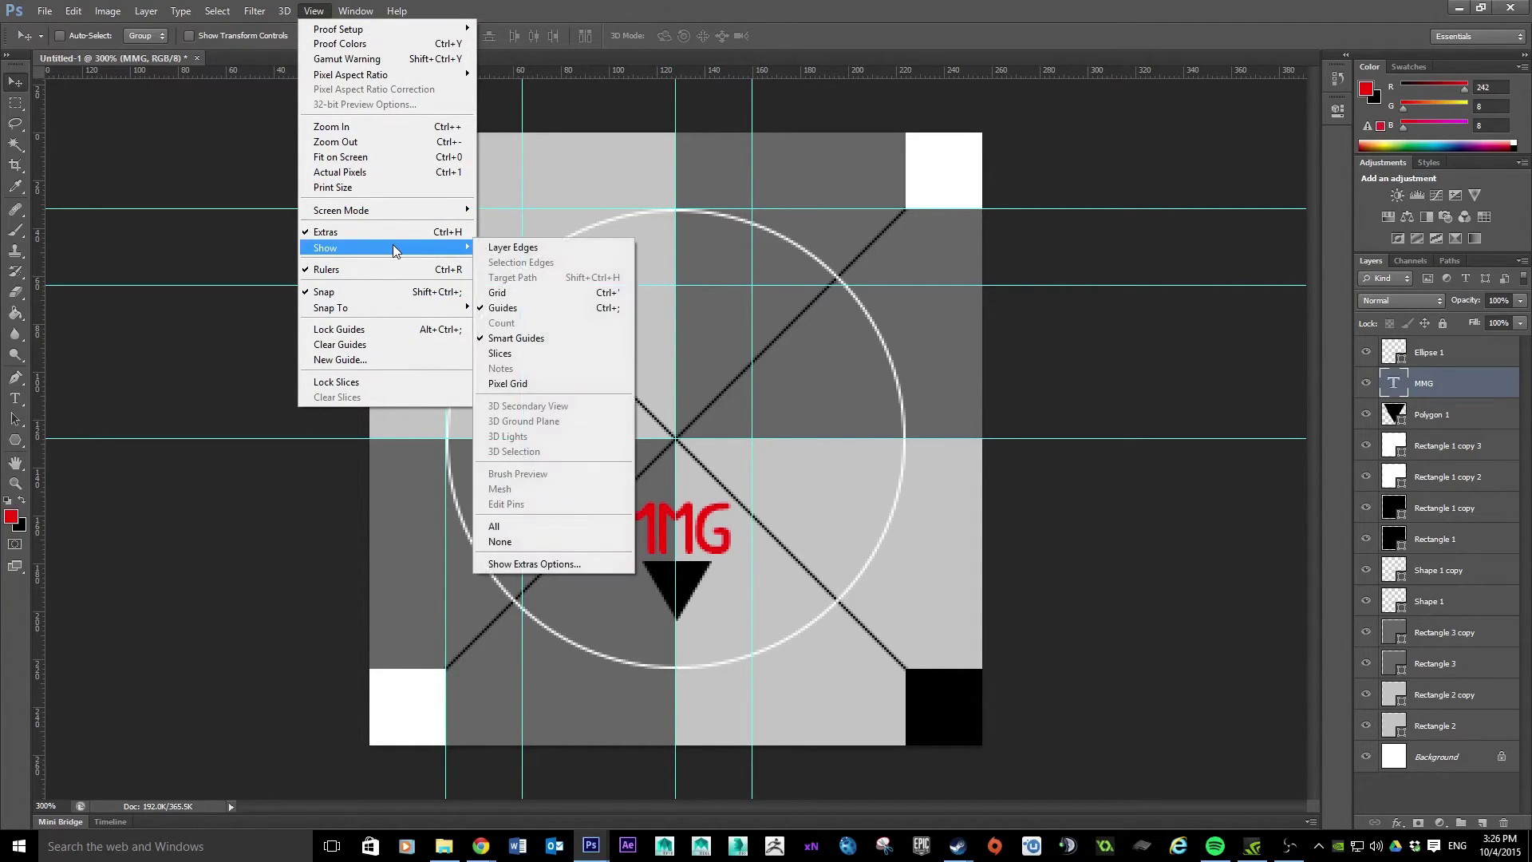
{"action": "left_click", "coordinate": [535, 312]}
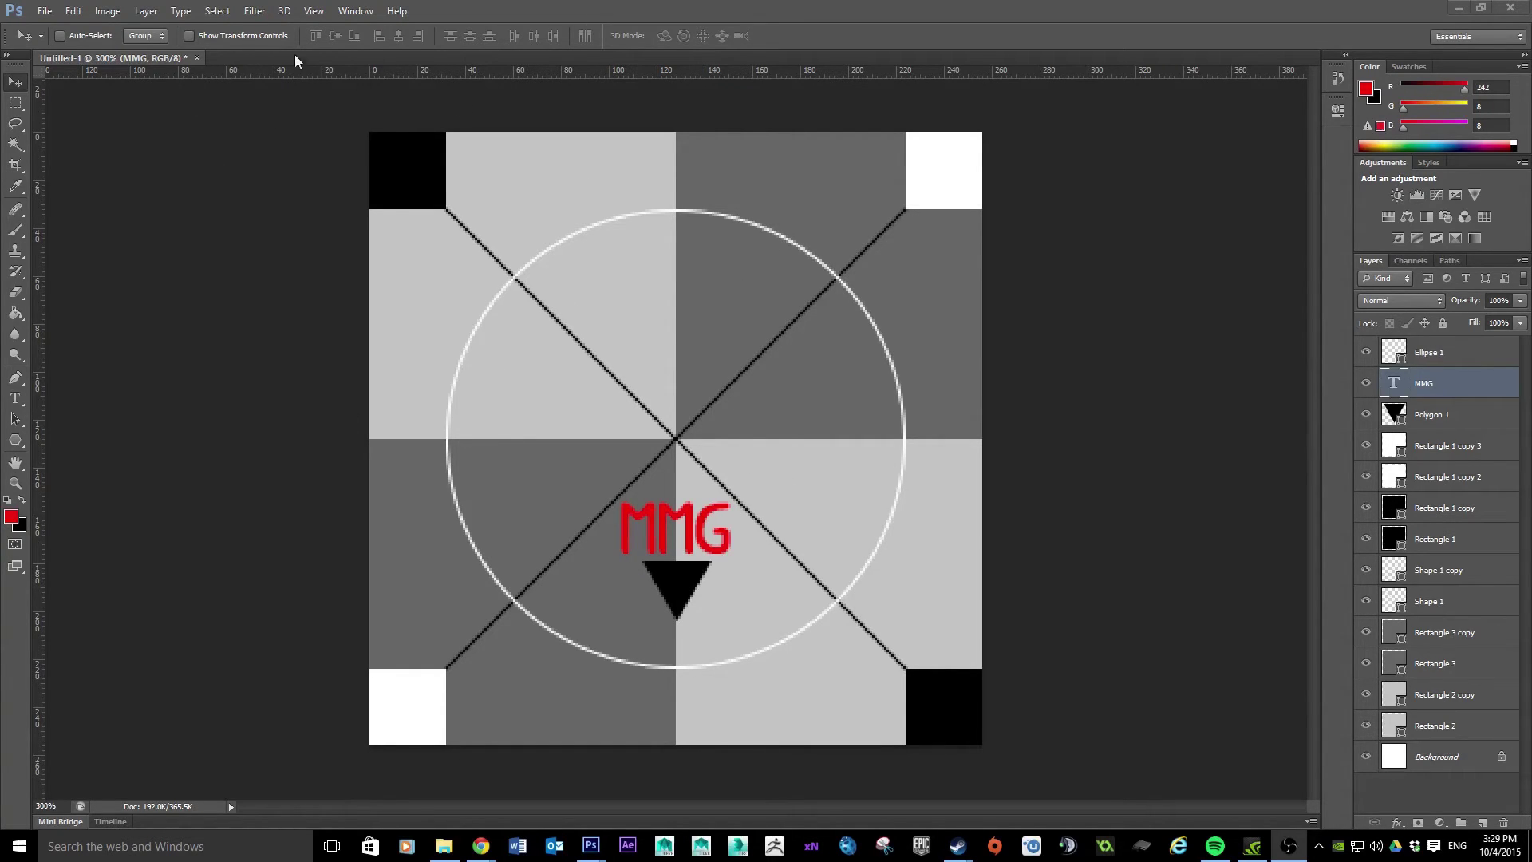
{"action": "left_click", "coordinate": [217, 11]}
{"action": "left_click", "coordinate": [272, 27]}
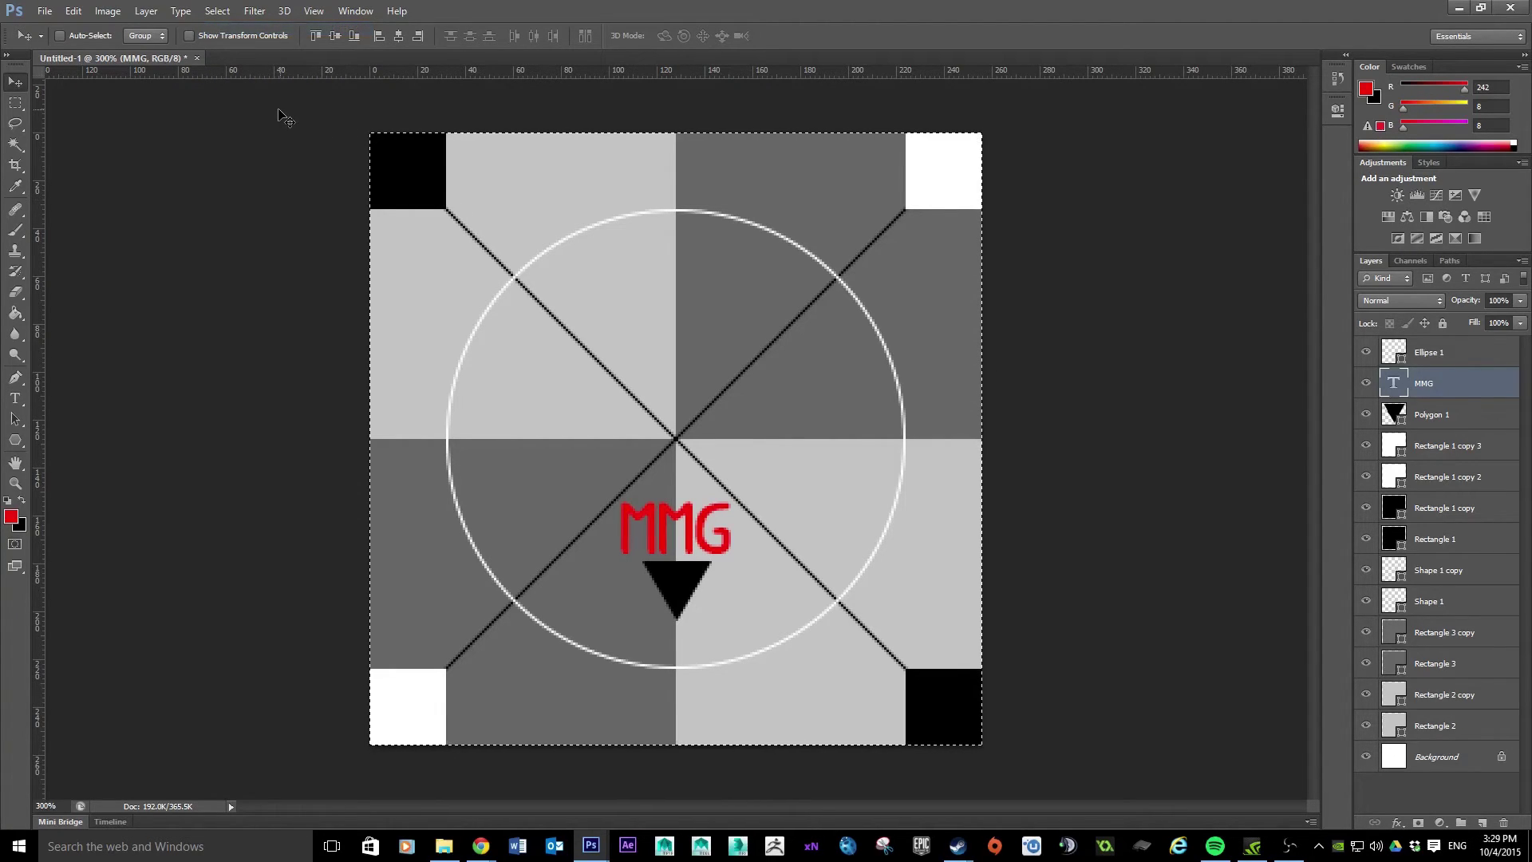
Define the selected tile as a pattern named 'TEXTURE TILE'
{"action": "left_click", "coordinate": [73, 11]}
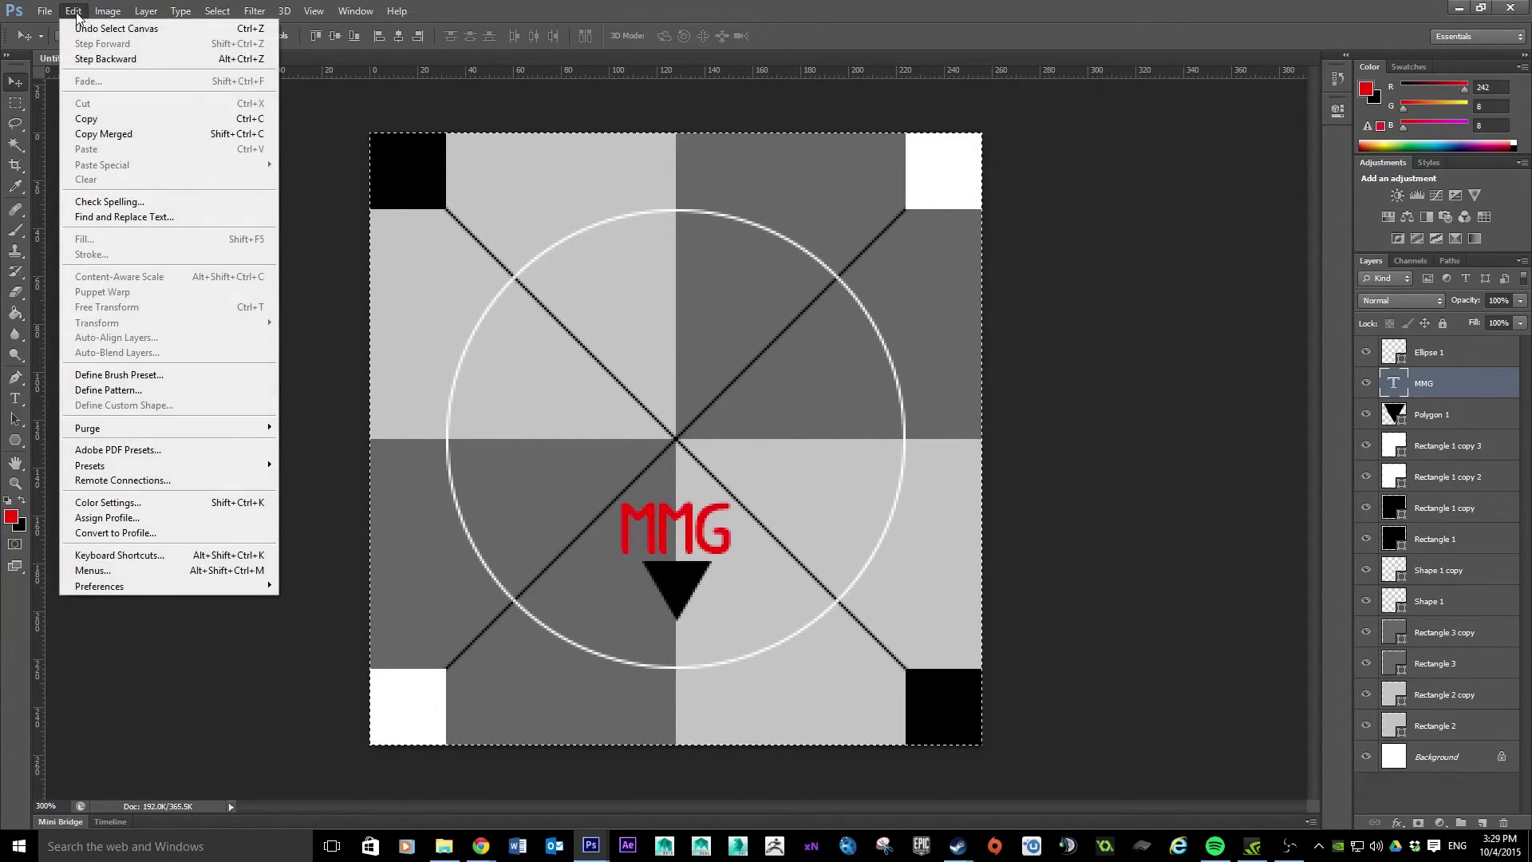
{"action": "left_click", "coordinate": [137, 389]}
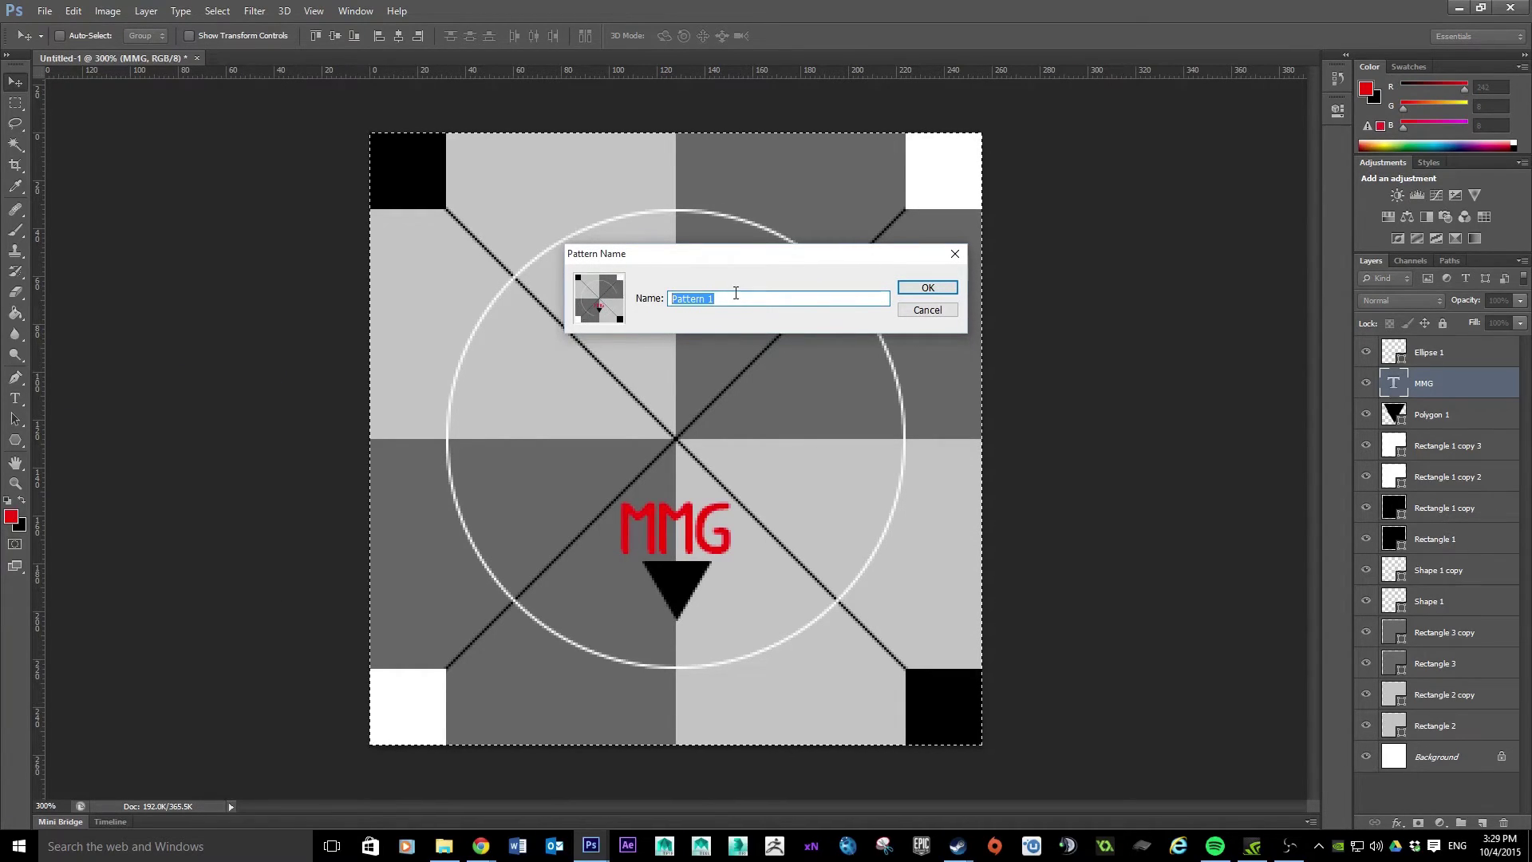
{"action": "type", "text": "TEXTURE TIKL"}
{"action": "key", "text": "BackSpace"}
{"action": "key", "text": "BackSpace"}
{"action": "type", "text": "LE"}
{"action": "left_click", "coordinate": [917, 290]}
{"action": "left_click", "coordinate": [44, 9]}
Create a new 1024×1024 px document
{"action": "left_click", "coordinate": [60, 32]}
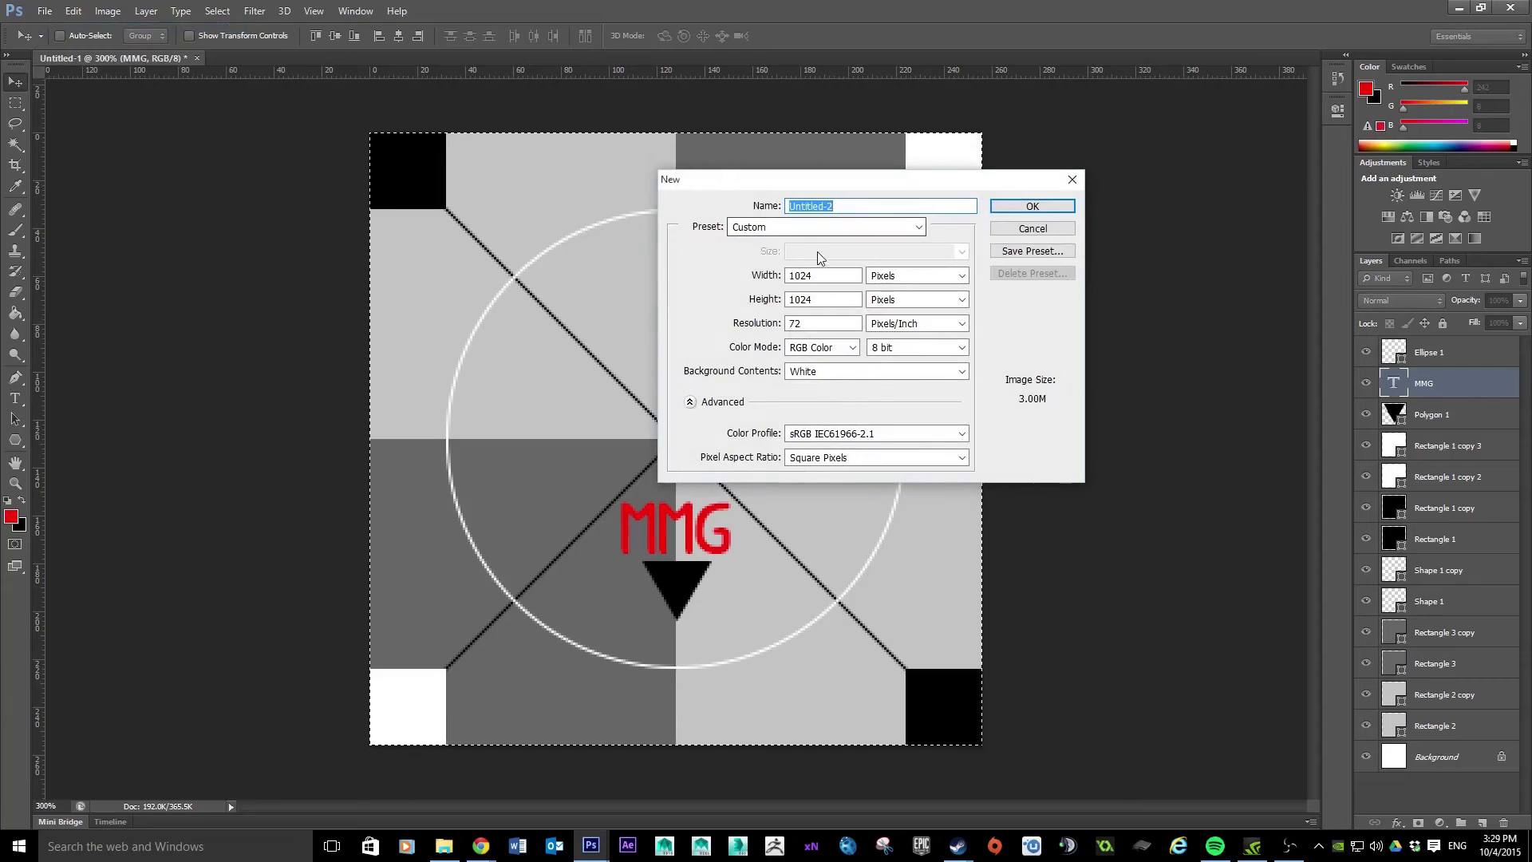
{"action": "double_click", "coordinate": [799, 276]}
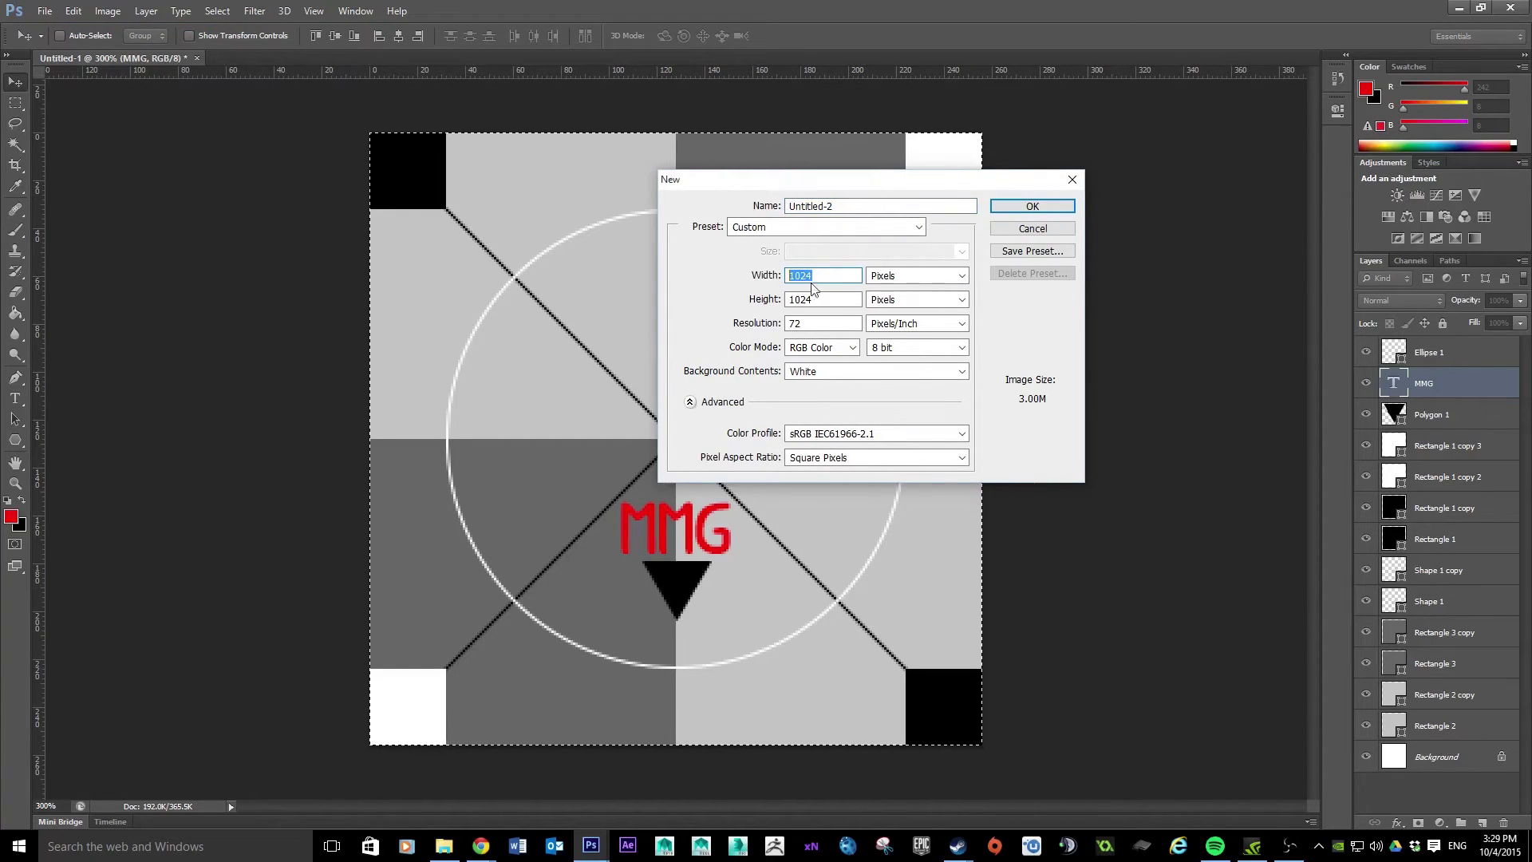
{"action": "key", "text": "Tab"}
{"action": "left_click", "coordinate": [1041, 207]}
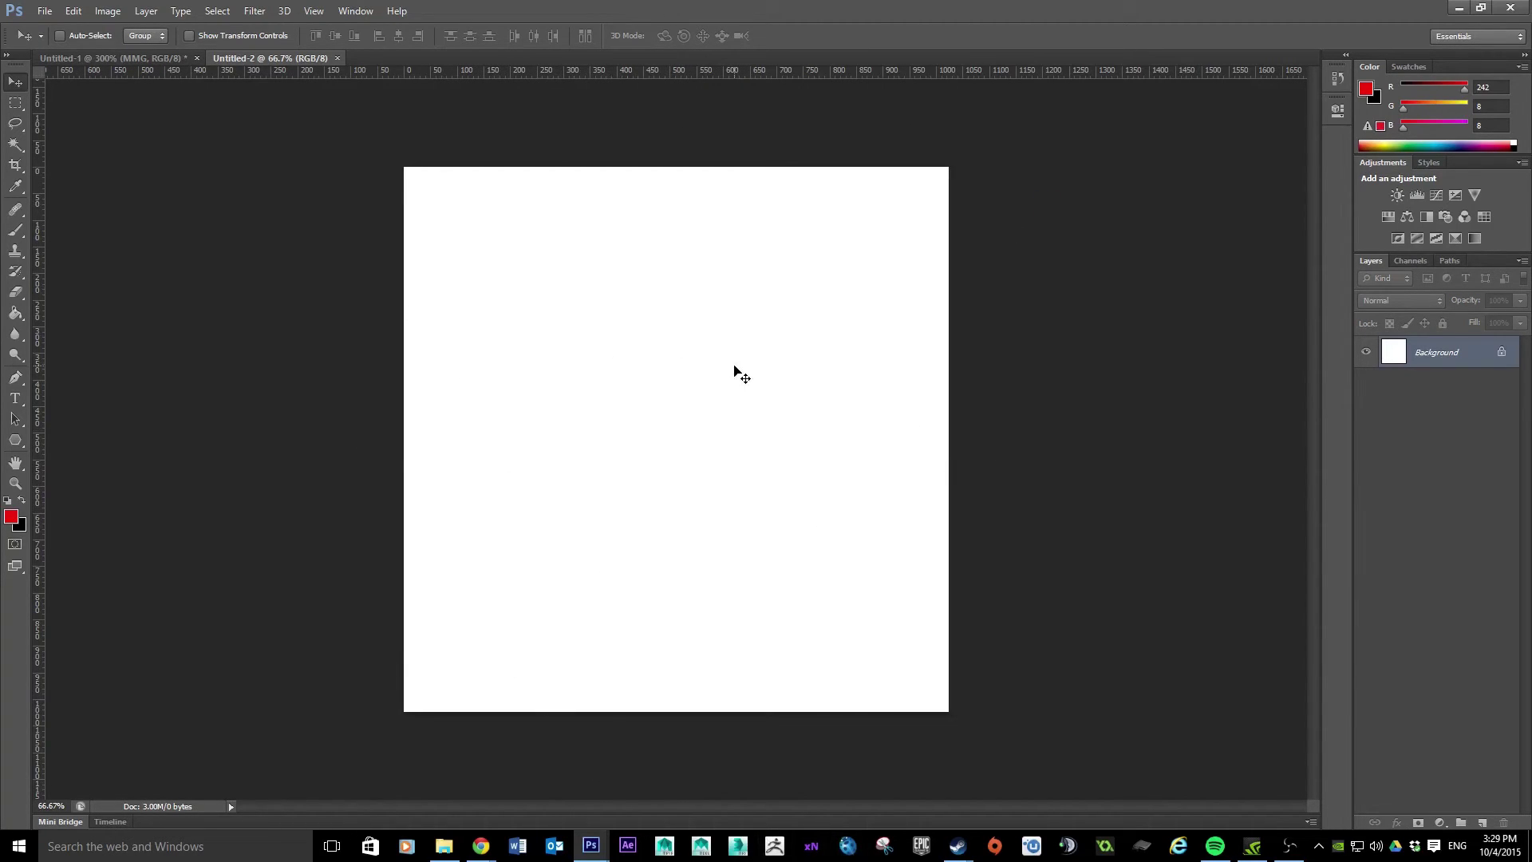
Fill the new document with the TEXTURE TILE custom pattern using Edit > Fill
{"action": "left_click", "coordinate": [72, 11]}
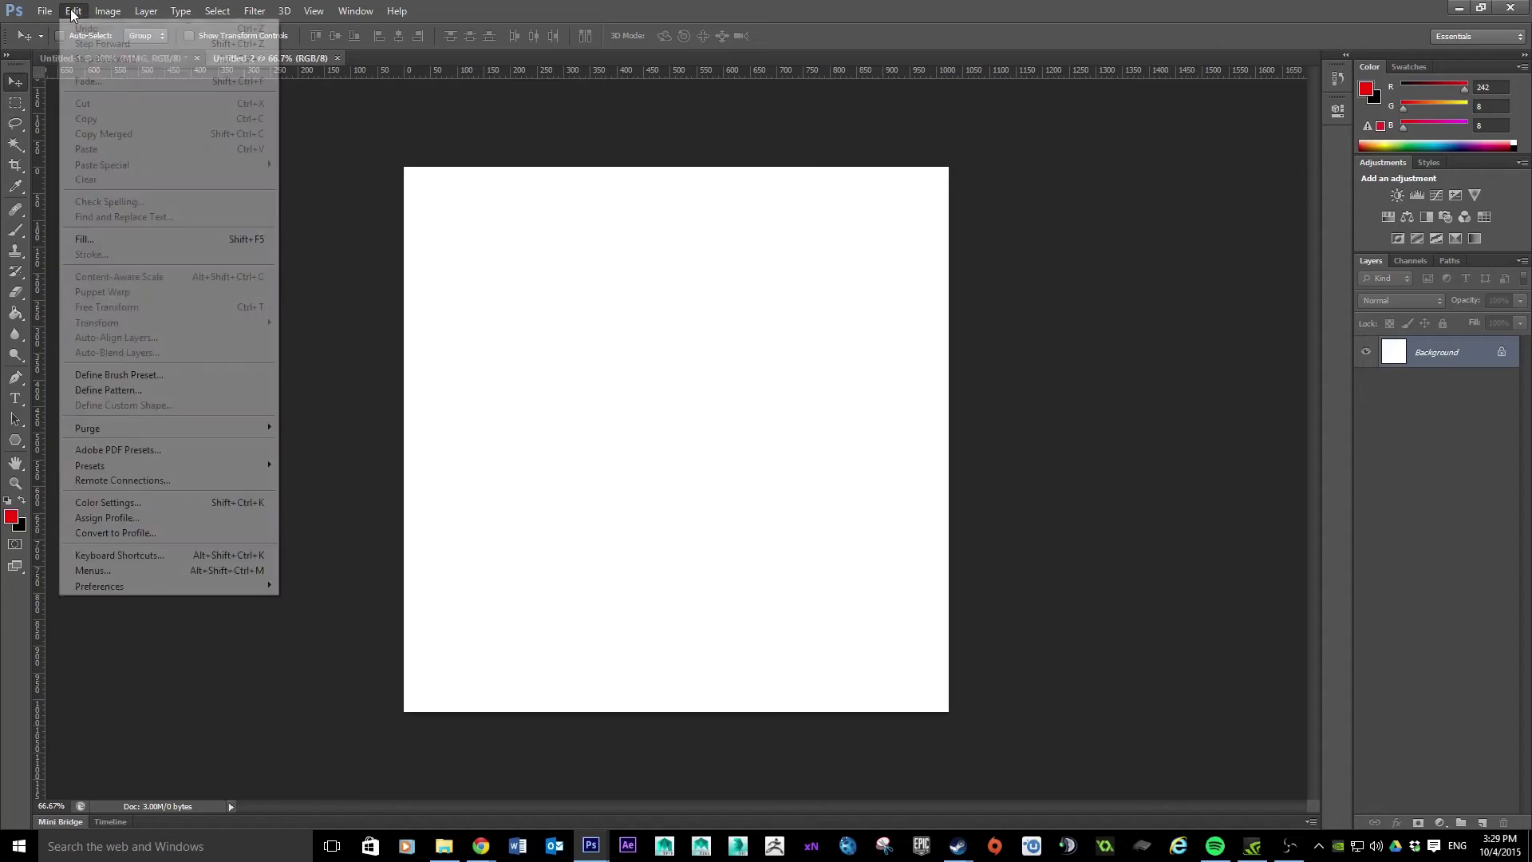
{"action": "left_click", "coordinate": [141, 240]}
{"action": "left_click", "coordinate": [495, 167]}
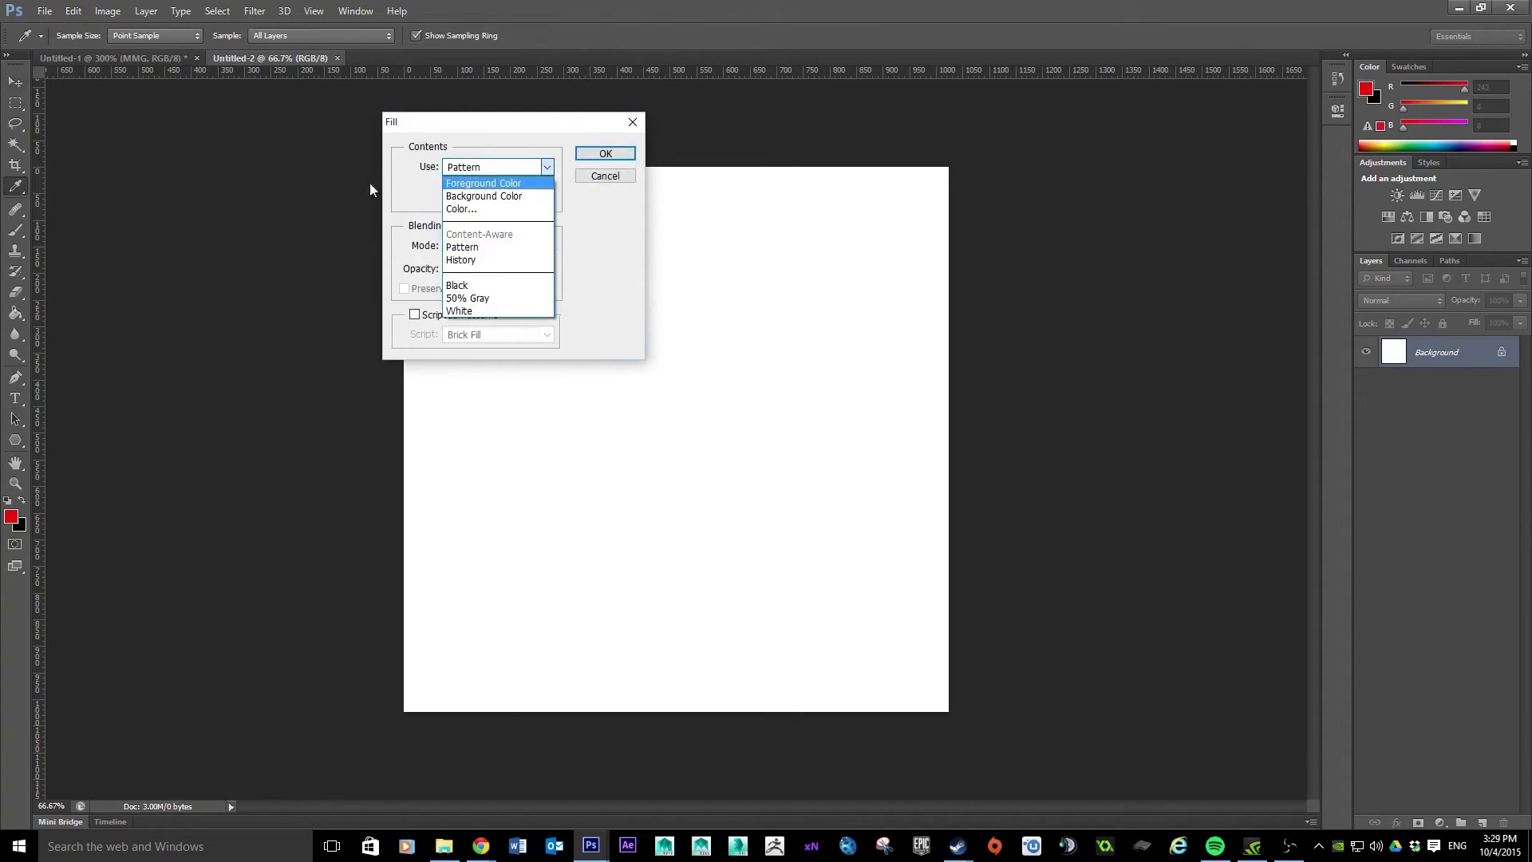
{"action": "left_click", "coordinate": [481, 182]}
{"action": "left_click", "coordinate": [483, 166]}
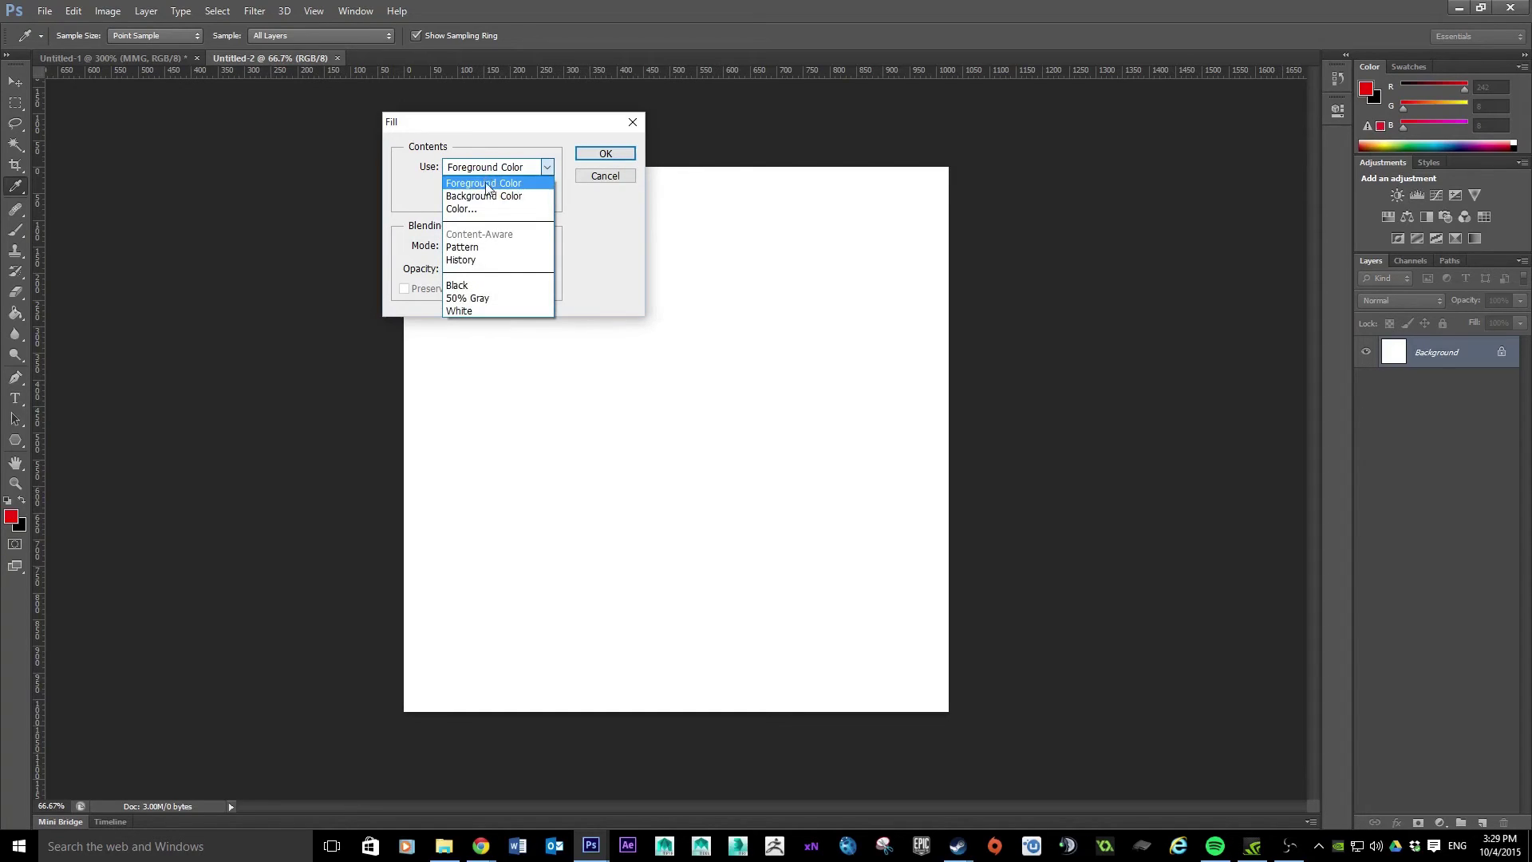
{"action": "left_click", "coordinate": [488, 252]}
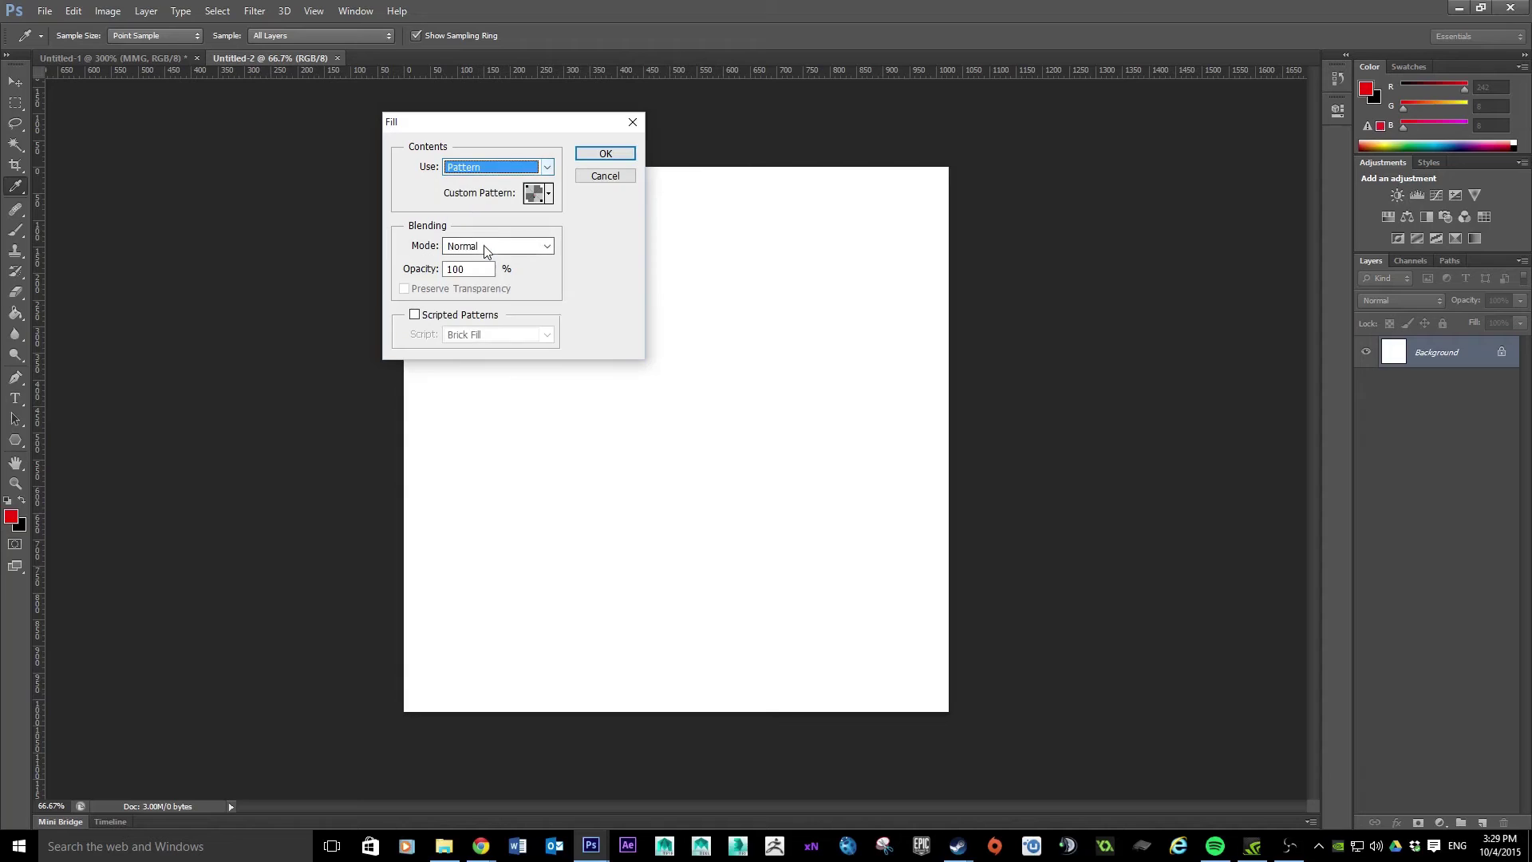
{"action": "left_click", "coordinate": [546, 194]}
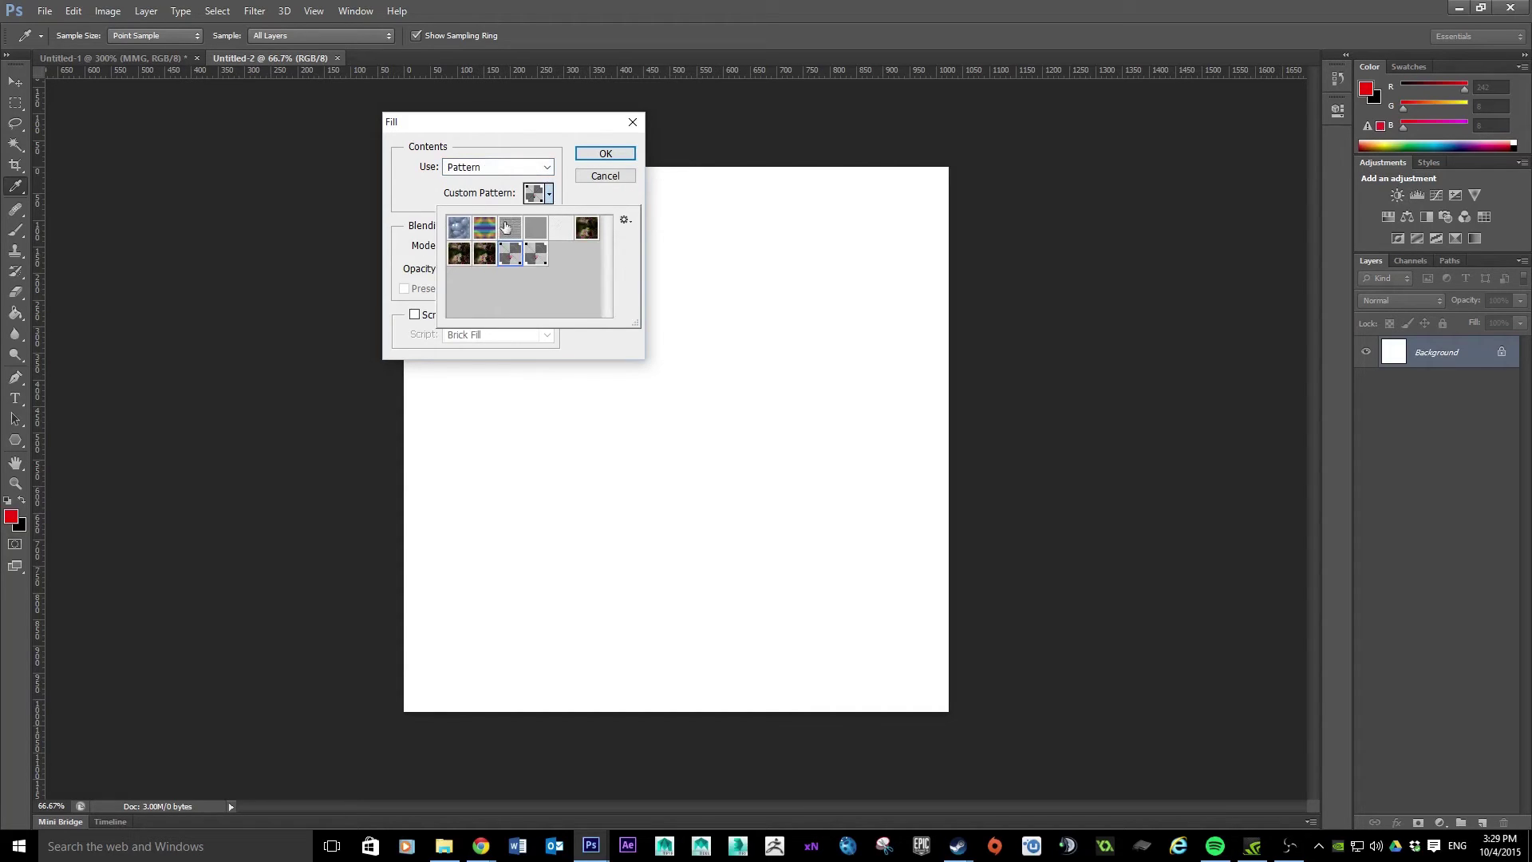
{"action": "left_click", "coordinate": [539, 258]}
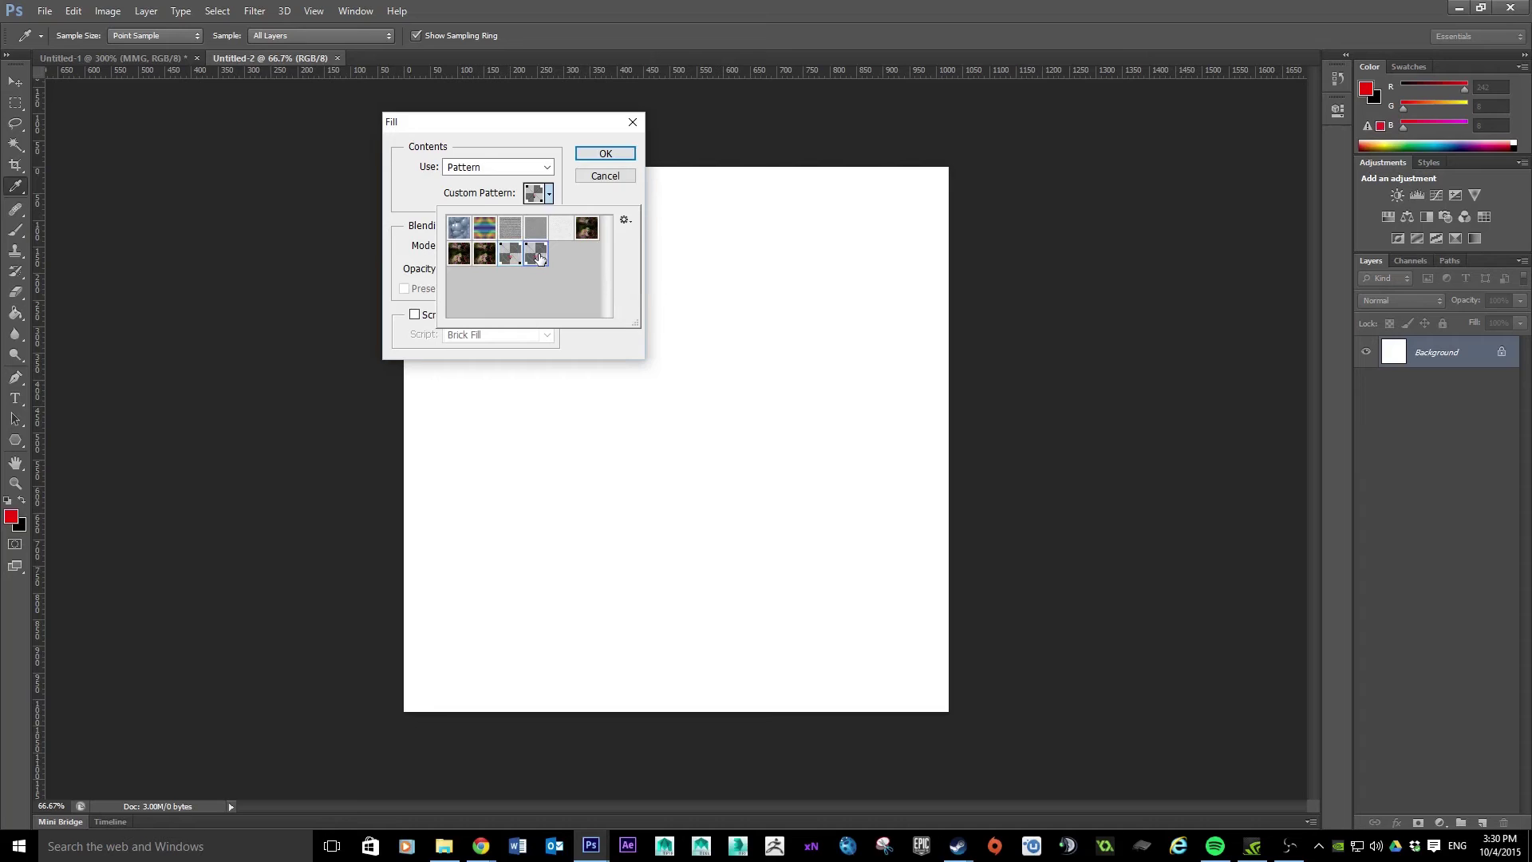
{"action": "left_click", "coordinate": [606, 153]}
{"action": "key", "text": "v"}
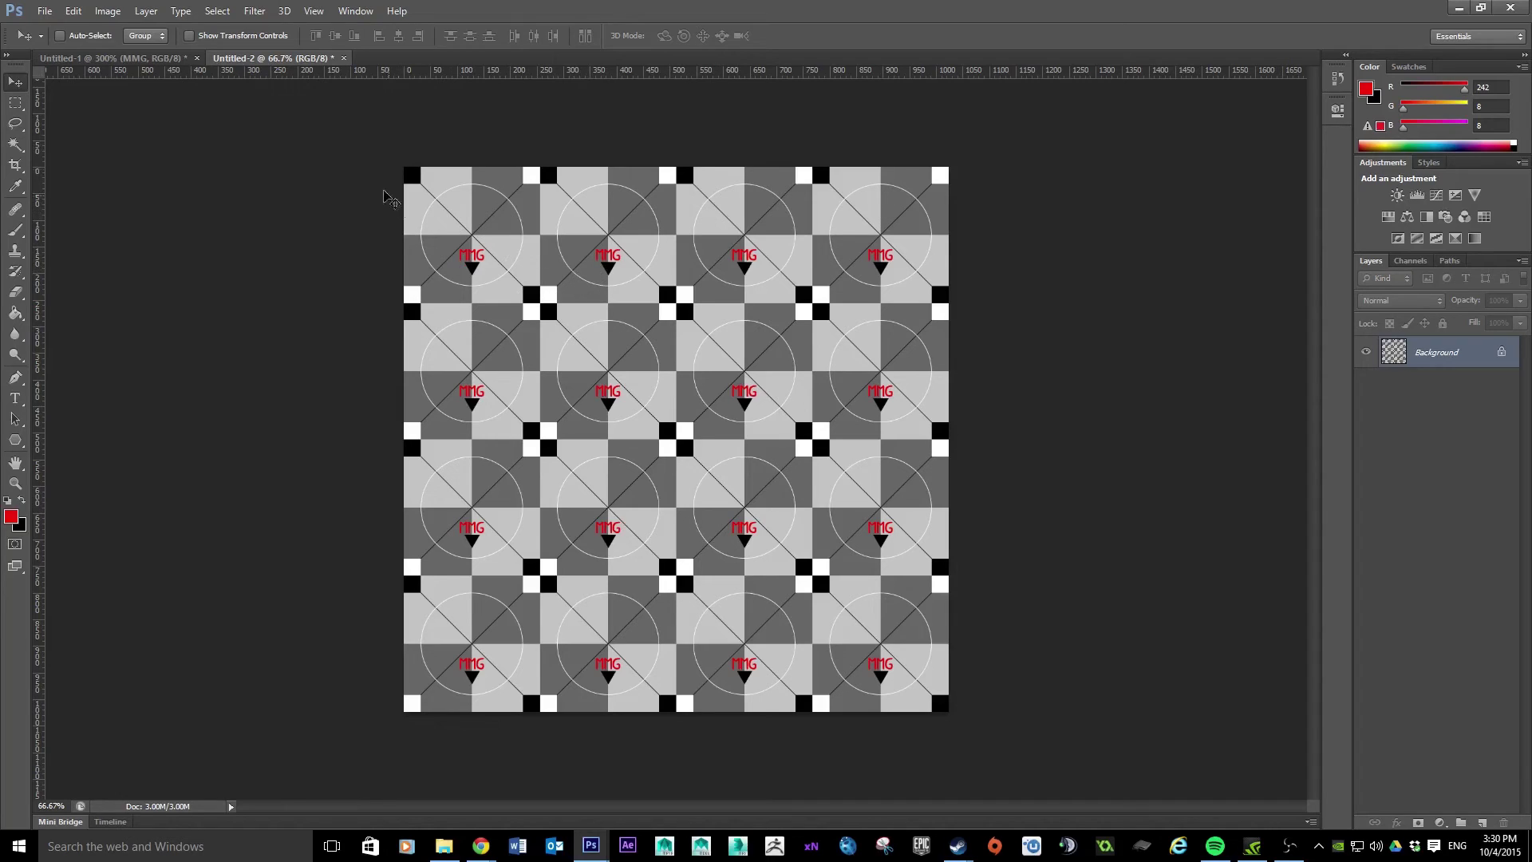
Open the Offset filter and set undefined areas to Wrap Around
{"action": "left_click", "coordinate": [257, 11]}
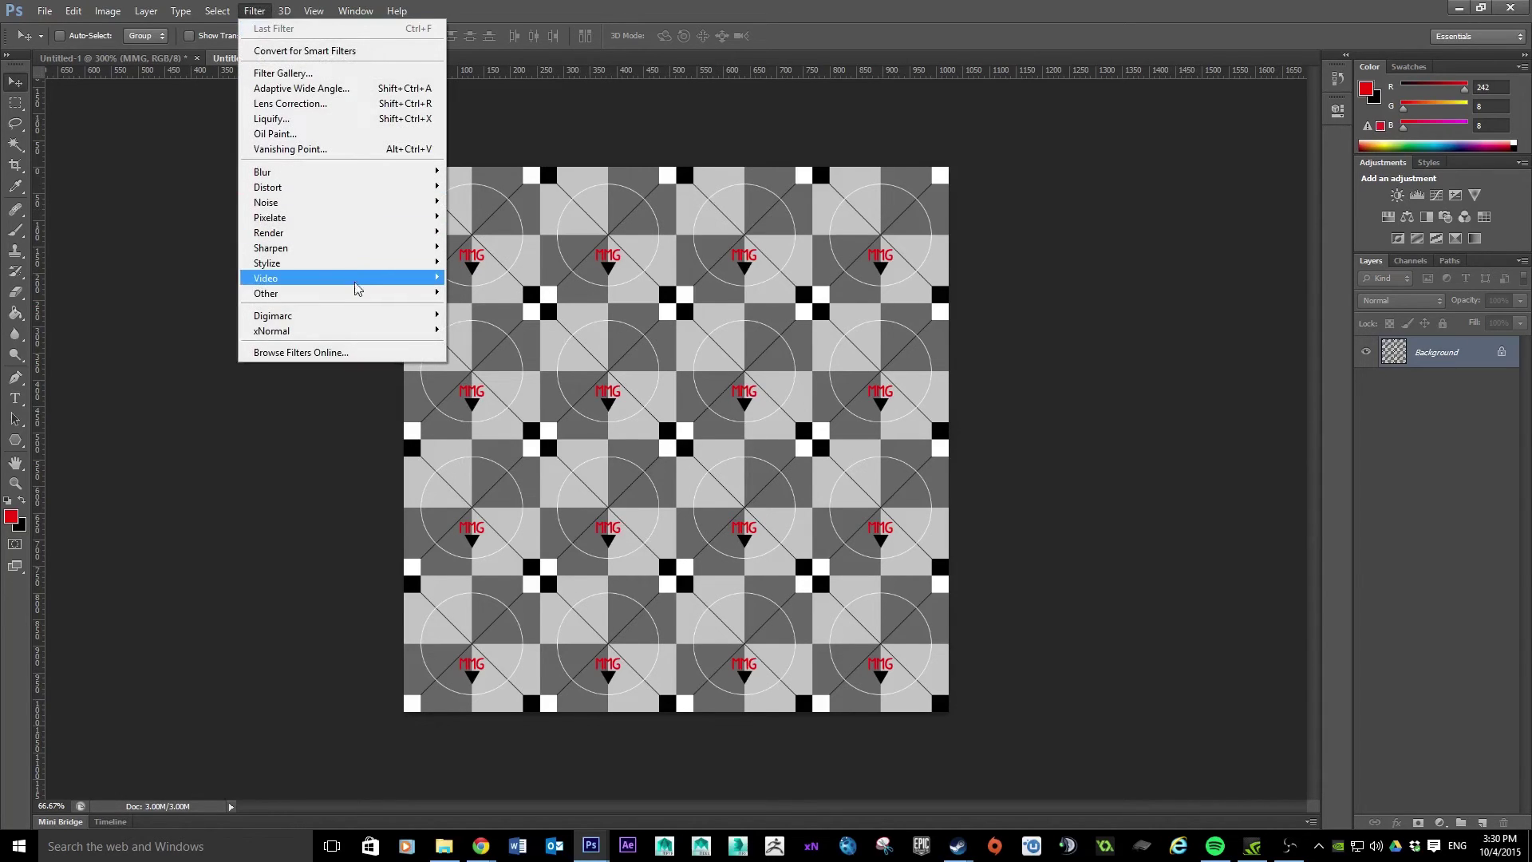
{"action": "mouse_move", "coordinate": [356, 300]}
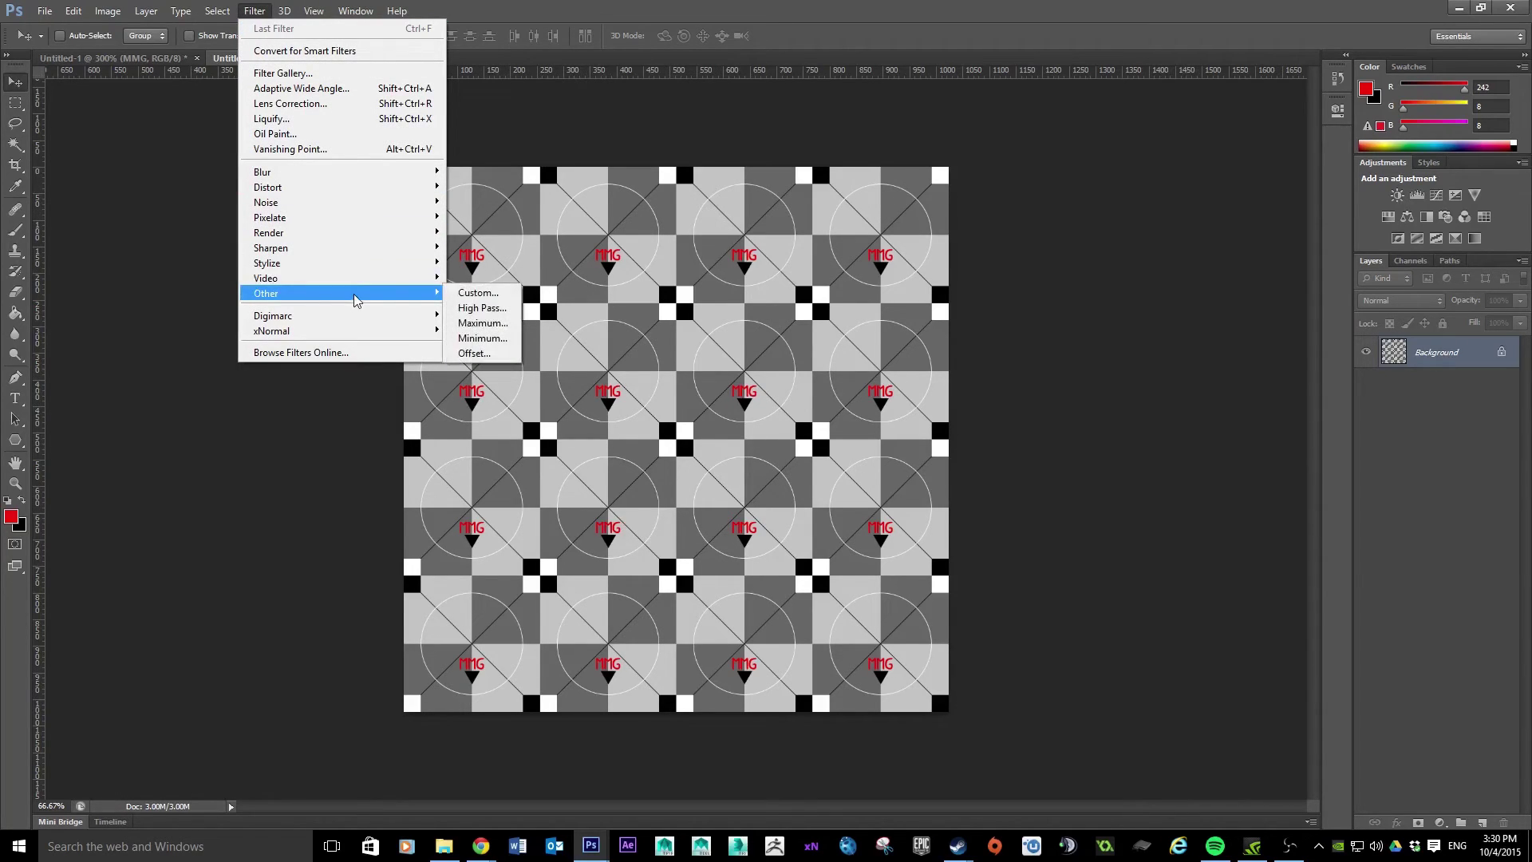
{"action": "left_click", "coordinate": [486, 354]}
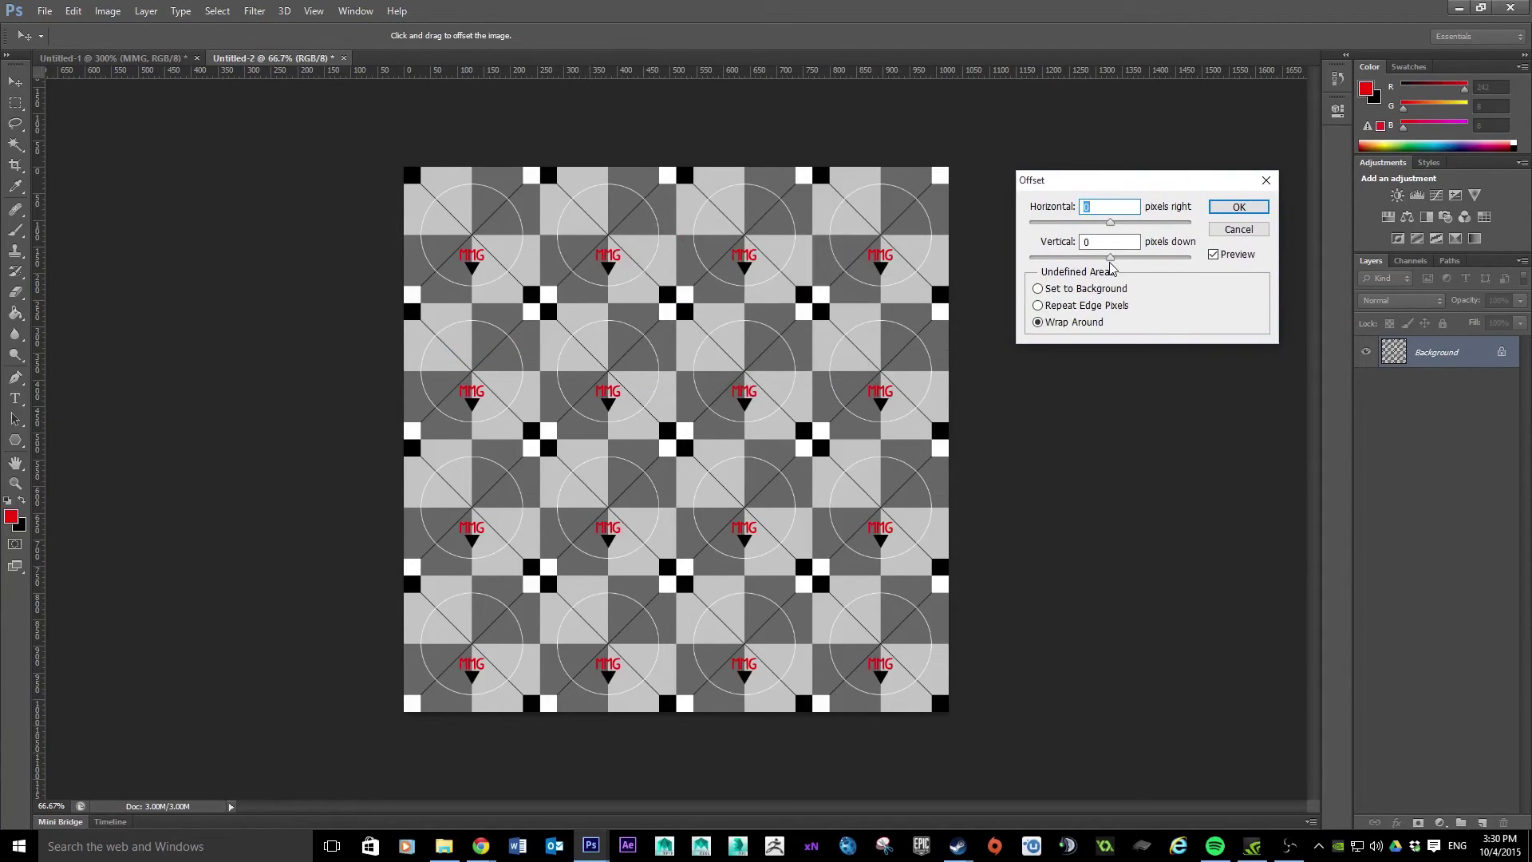
{"action": "mouse_move", "coordinate": [1110, 223]}
{"action": "left_mouse_down"}
{"action": "mouse_move", "coordinate": [1178, 227]}
{"action": "mouse_move", "coordinate": [1106, 227]}
{"action": "left_mouse_up"}
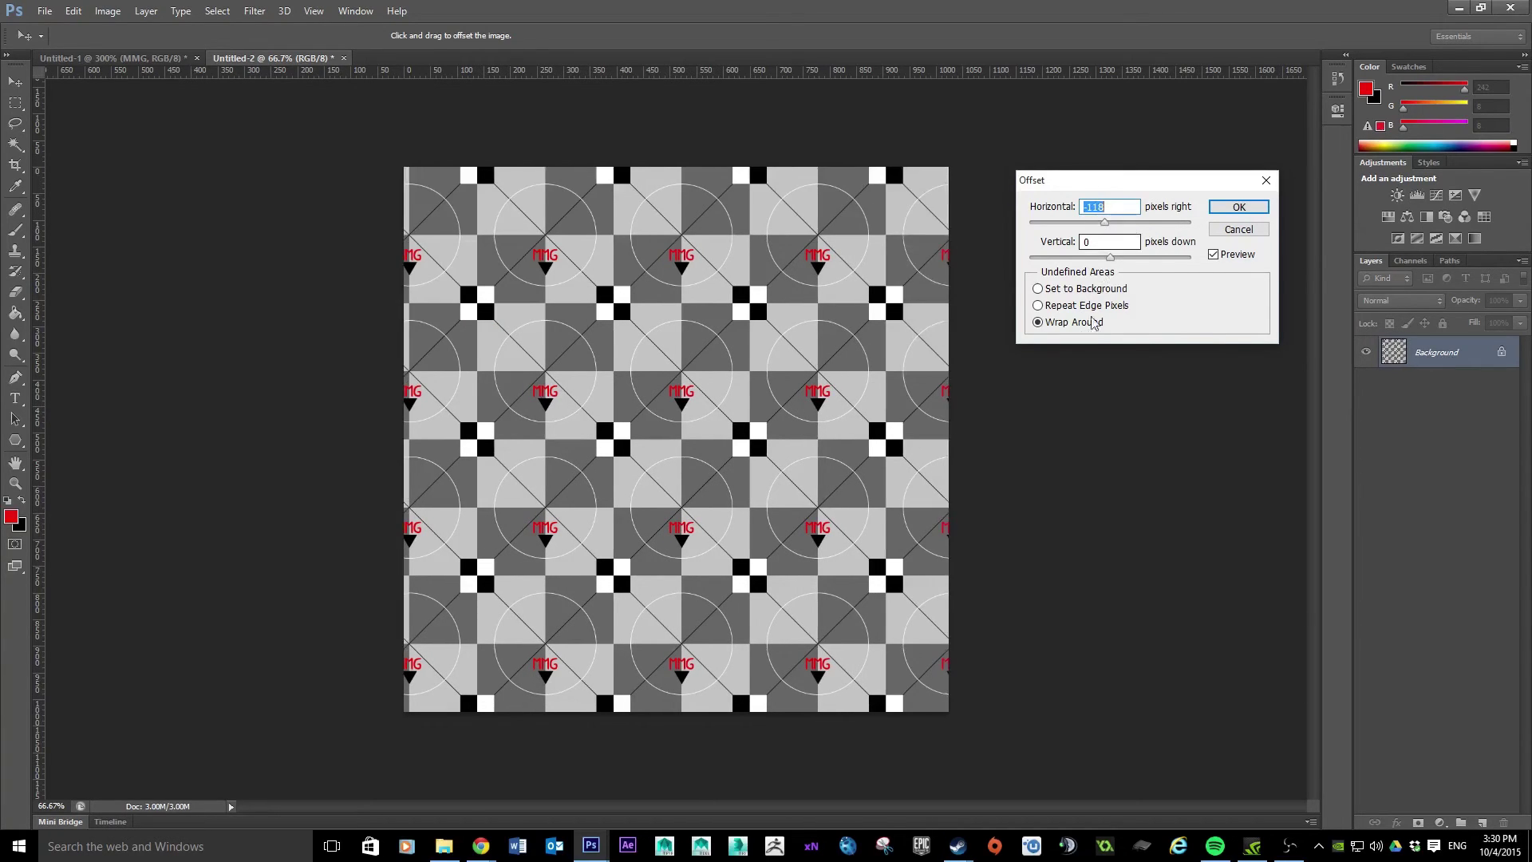
{"action": "left_click", "coordinate": [1038, 290]}
{"action": "mouse_move", "coordinate": [1108, 226]}
{"action": "left_mouse_down"}
{"action": "mouse_move", "coordinate": [1060, 224]}
{"action": "mouse_move", "coordinate": [1119, 223]}
{"action": "left_mouse_up"}
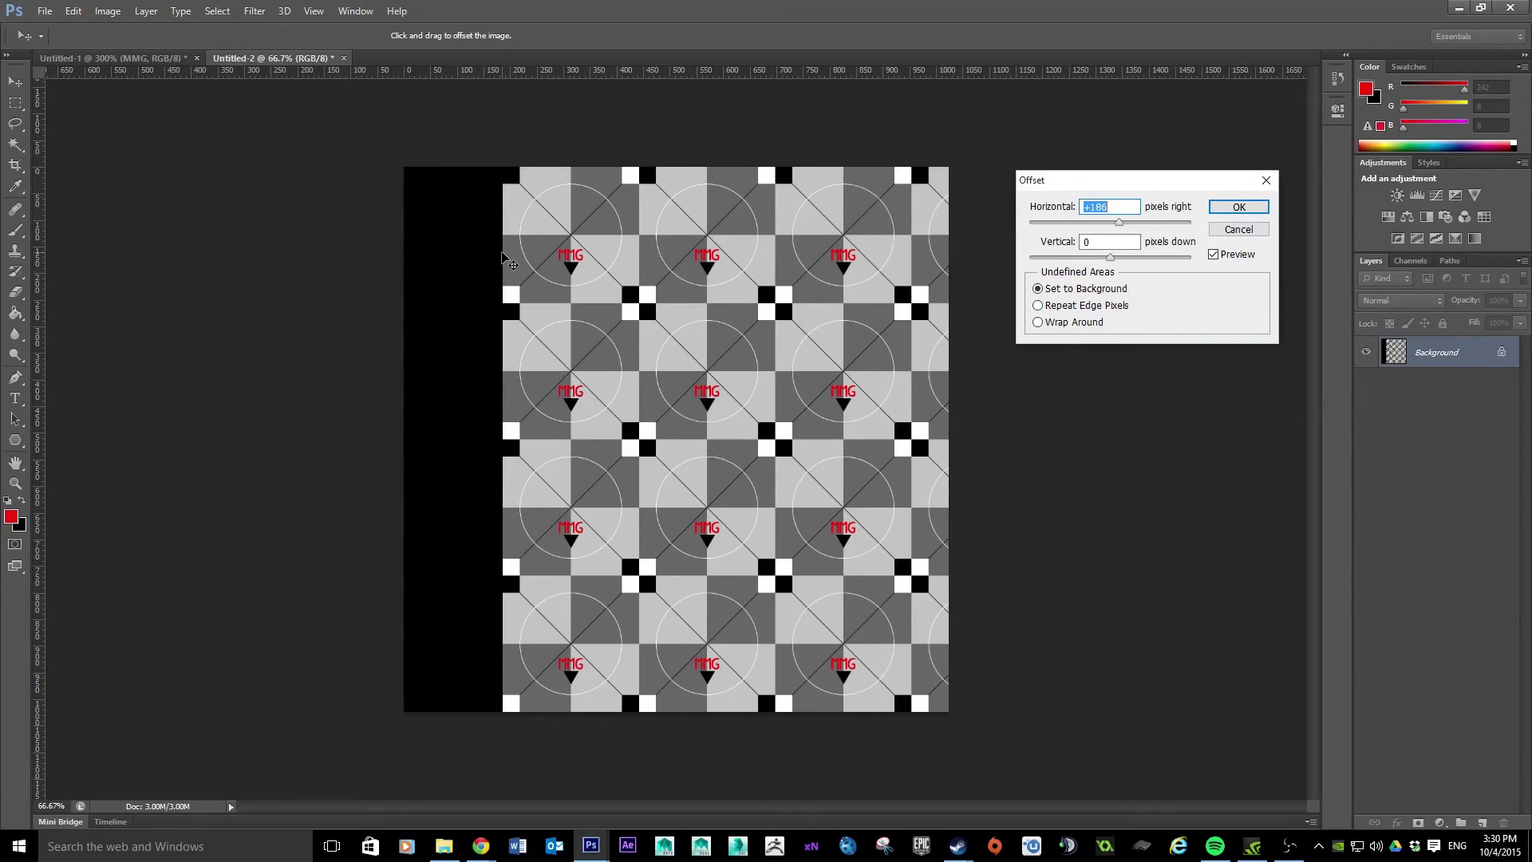
{"action": "left_click", "coordinate": [1038, 306]}
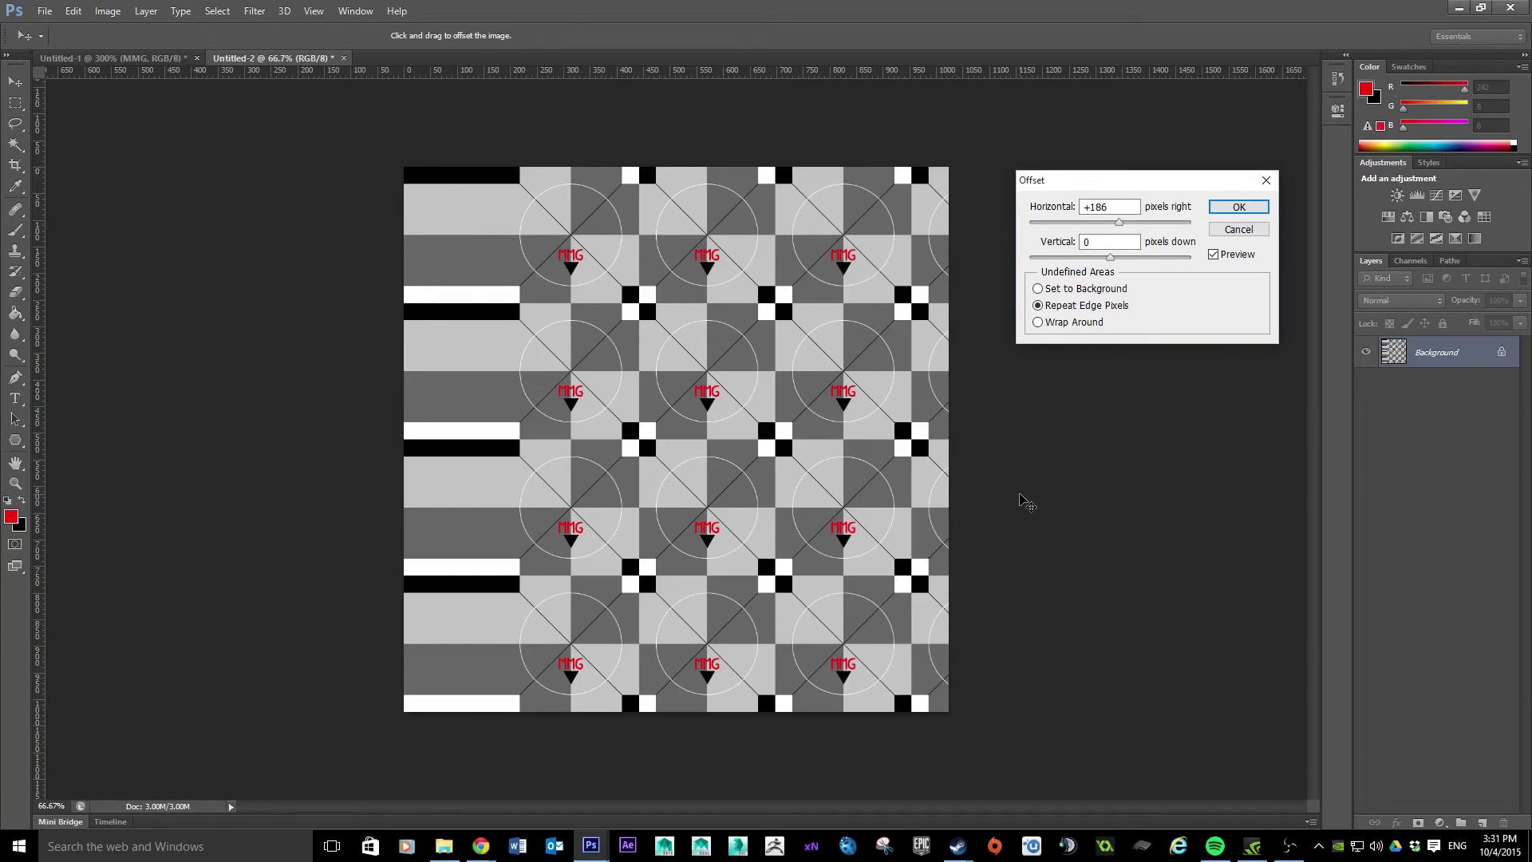
{"action": "left_click", "coordinate": [1039, 323]}
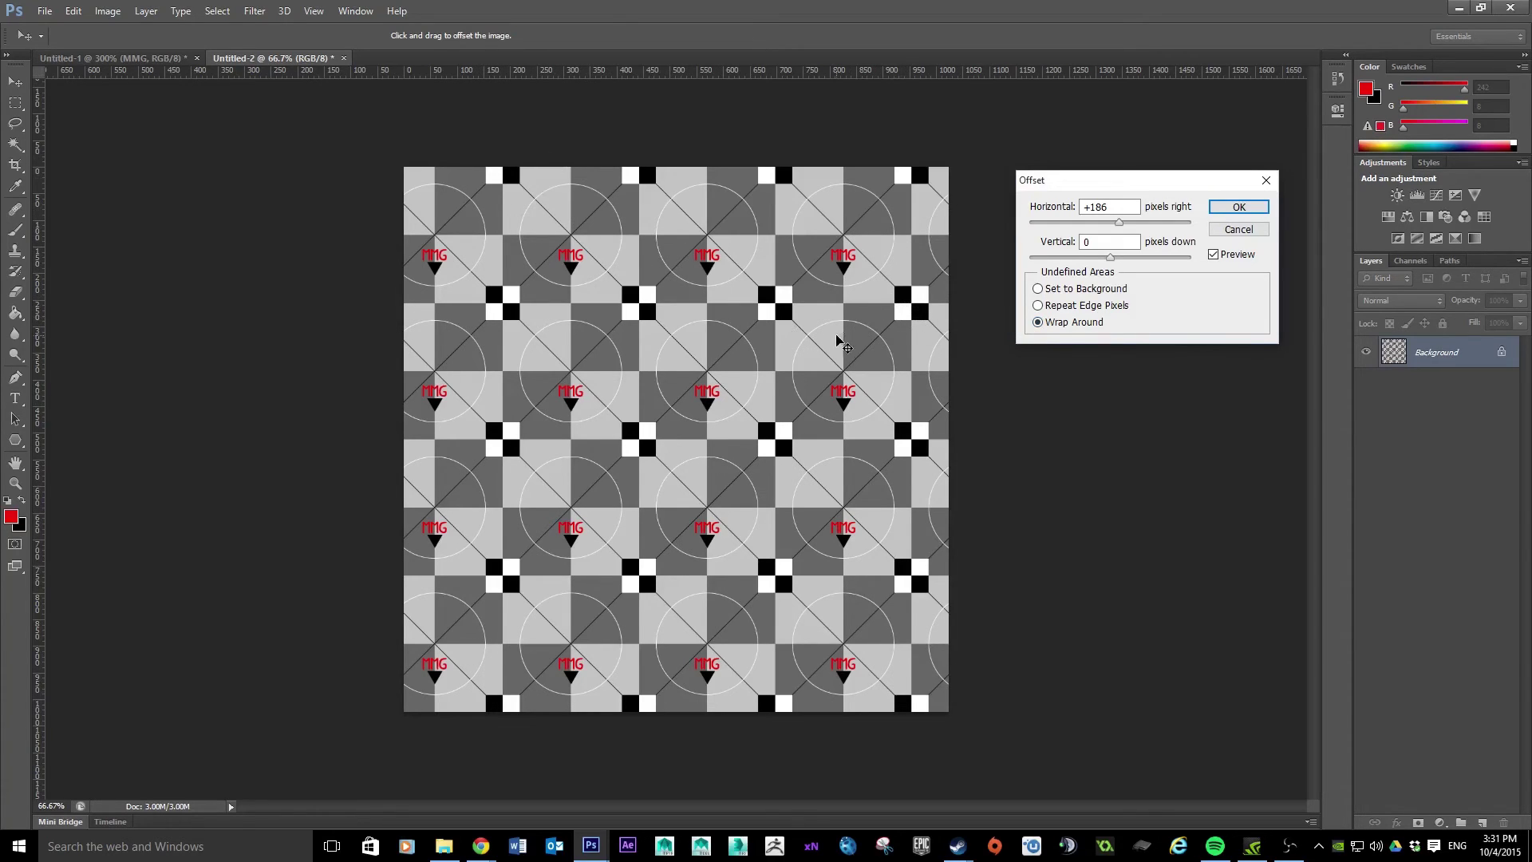
Offset the image 128 px horizontally and 128 px vertically
{"action": "left_click", "coordinate": [1114, 205]}
{"action": "type", "text": "128"}
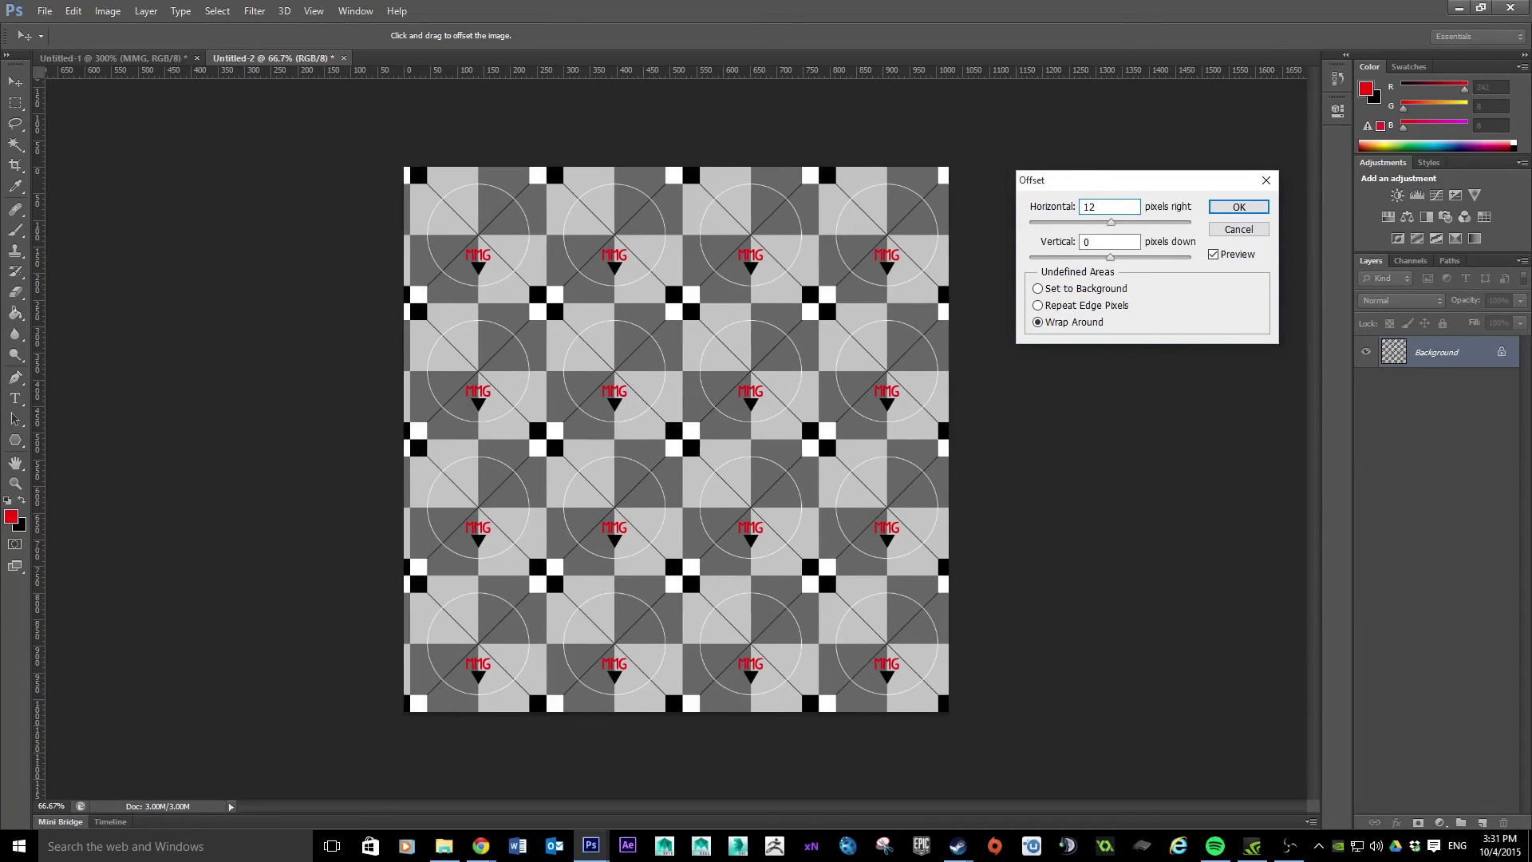
{"action": "double_click", "coordinate": [1103, 241]}
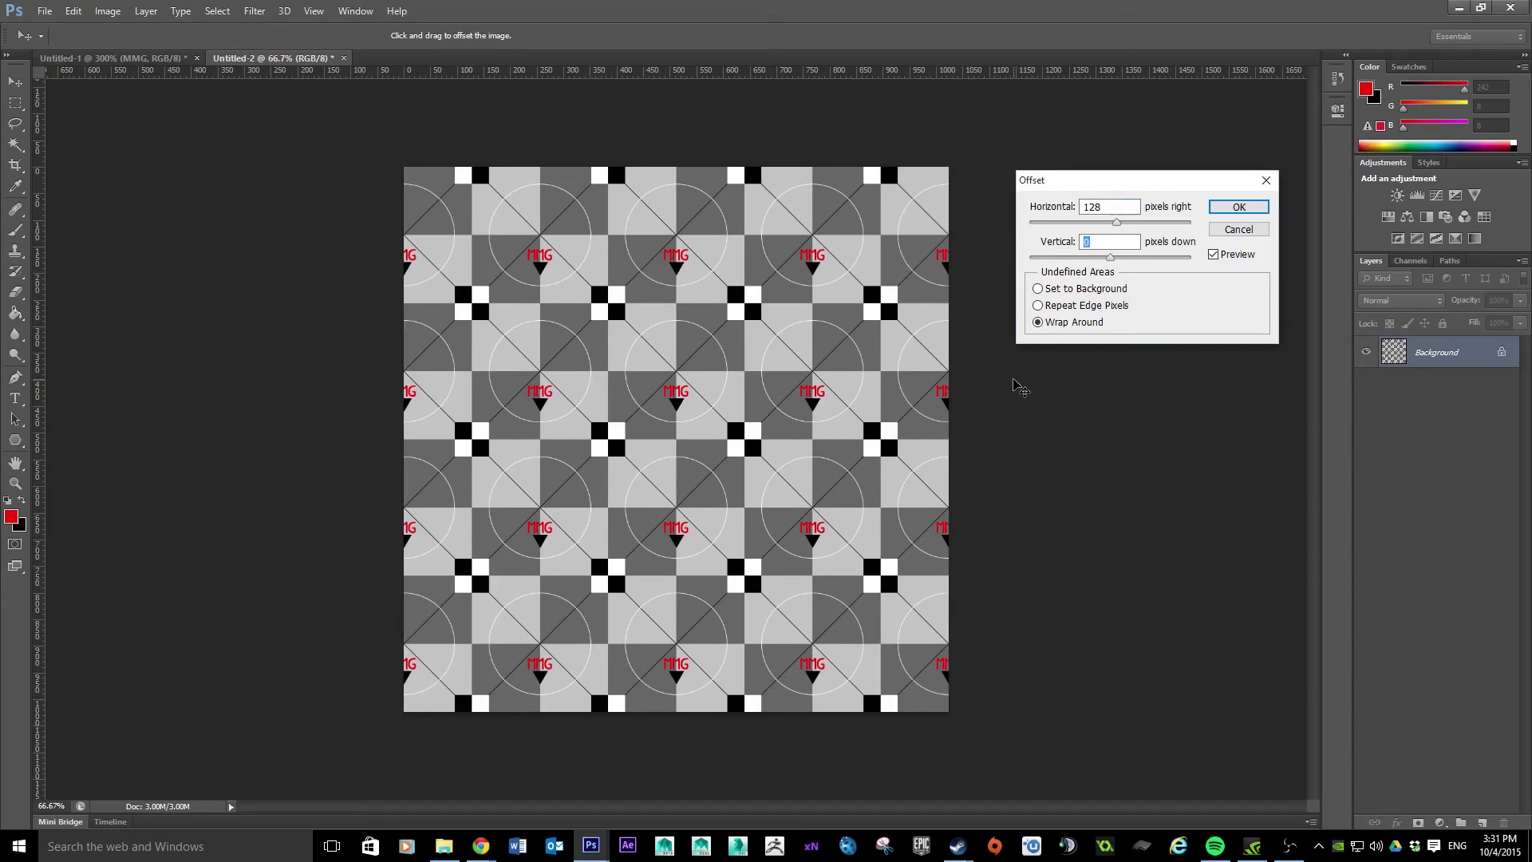
{"action": "type", "text": "128"}
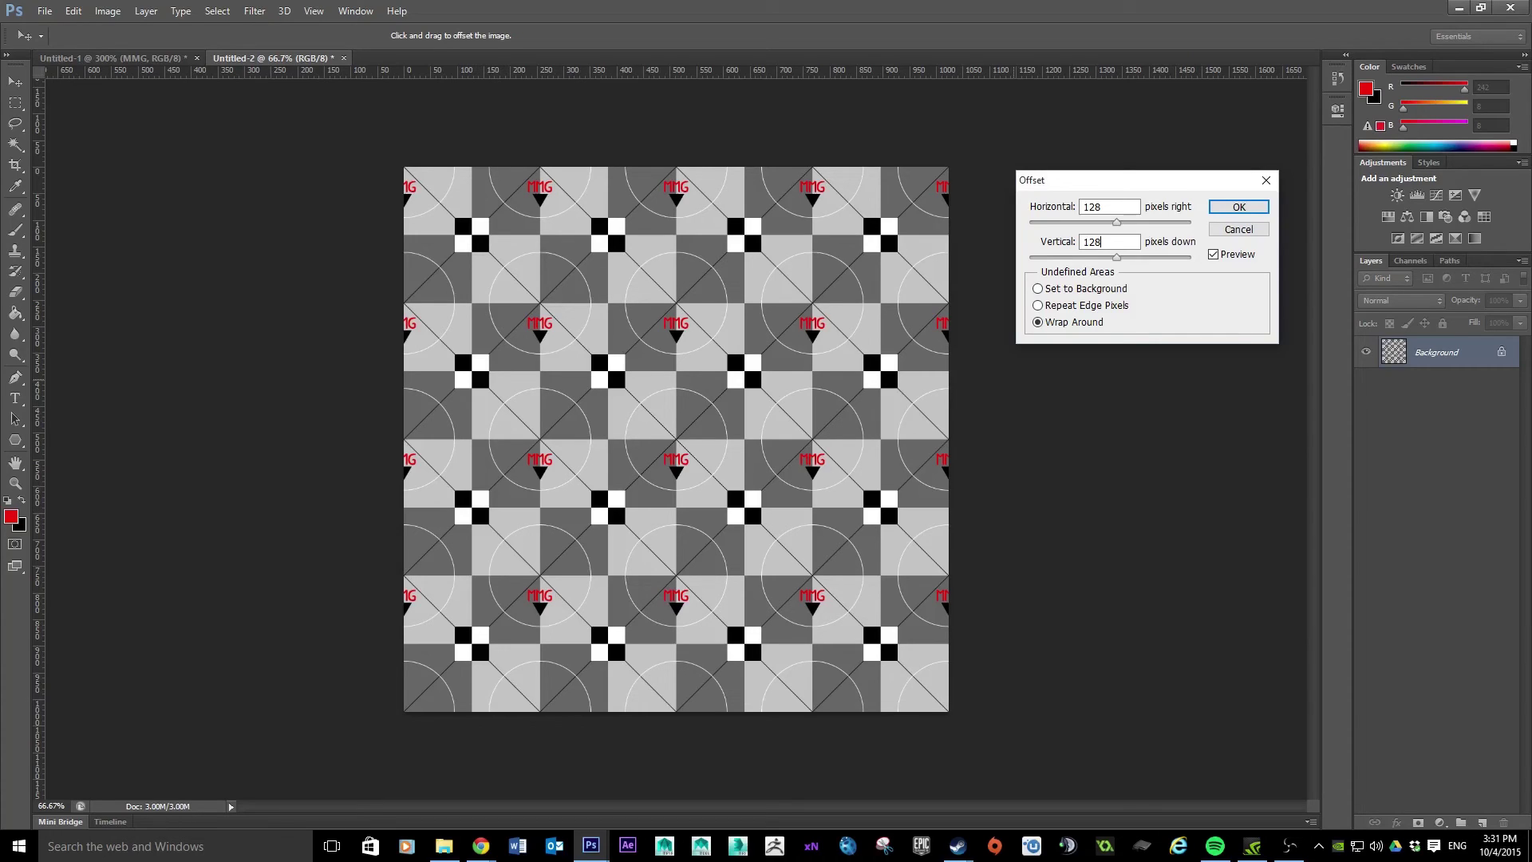
{"action": "left_click", "coordinate": [1237, 209]}
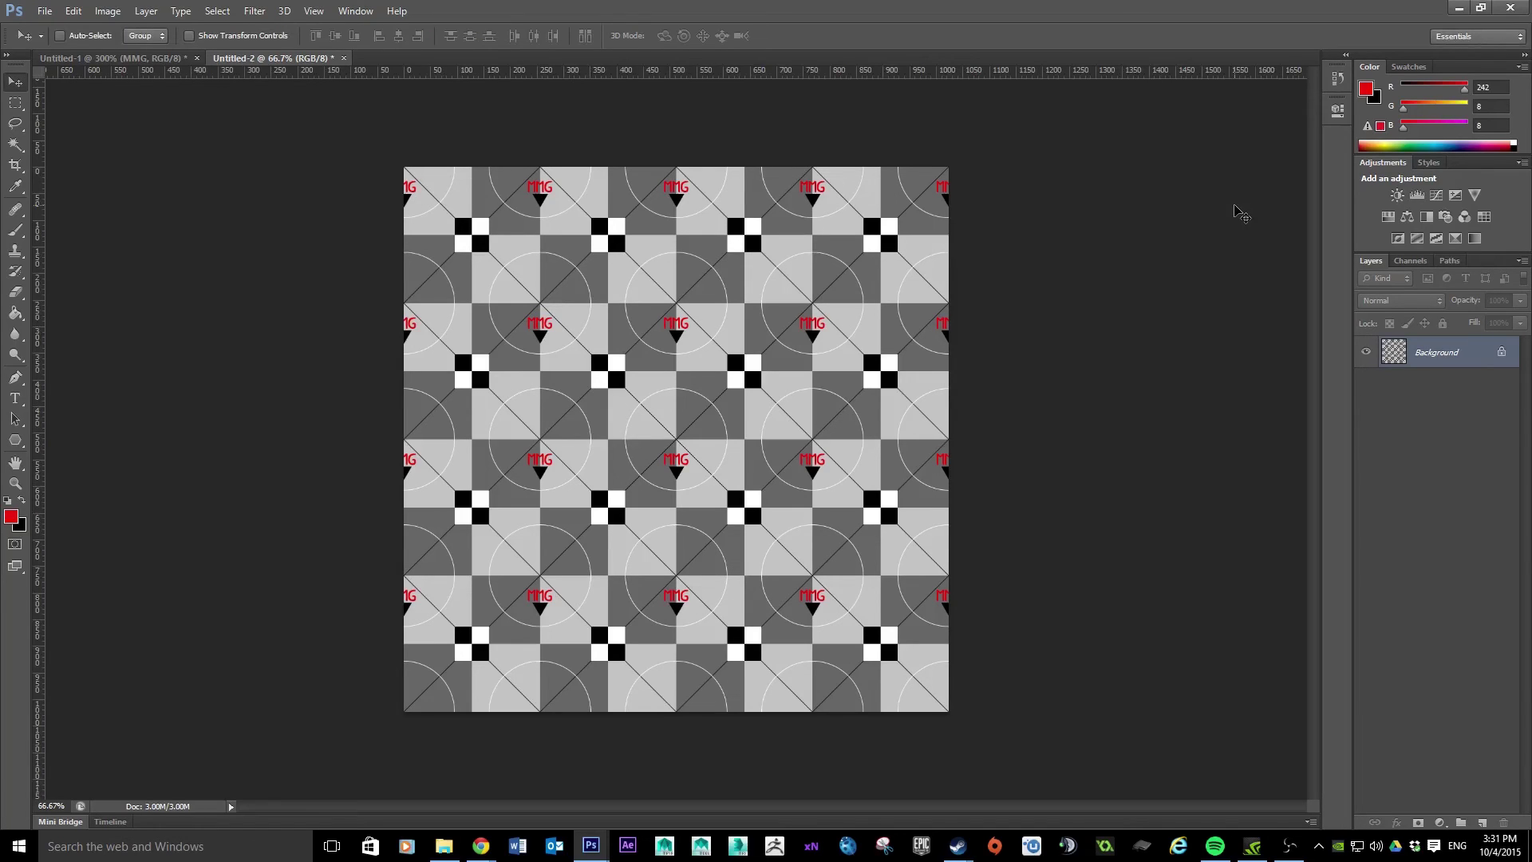
{"action": "left_click", "coordinate": [44, 11]}
Start Save As and choose a folder on drive D as the save location
{"action": "left_click", "coordinate": [94, 203]}
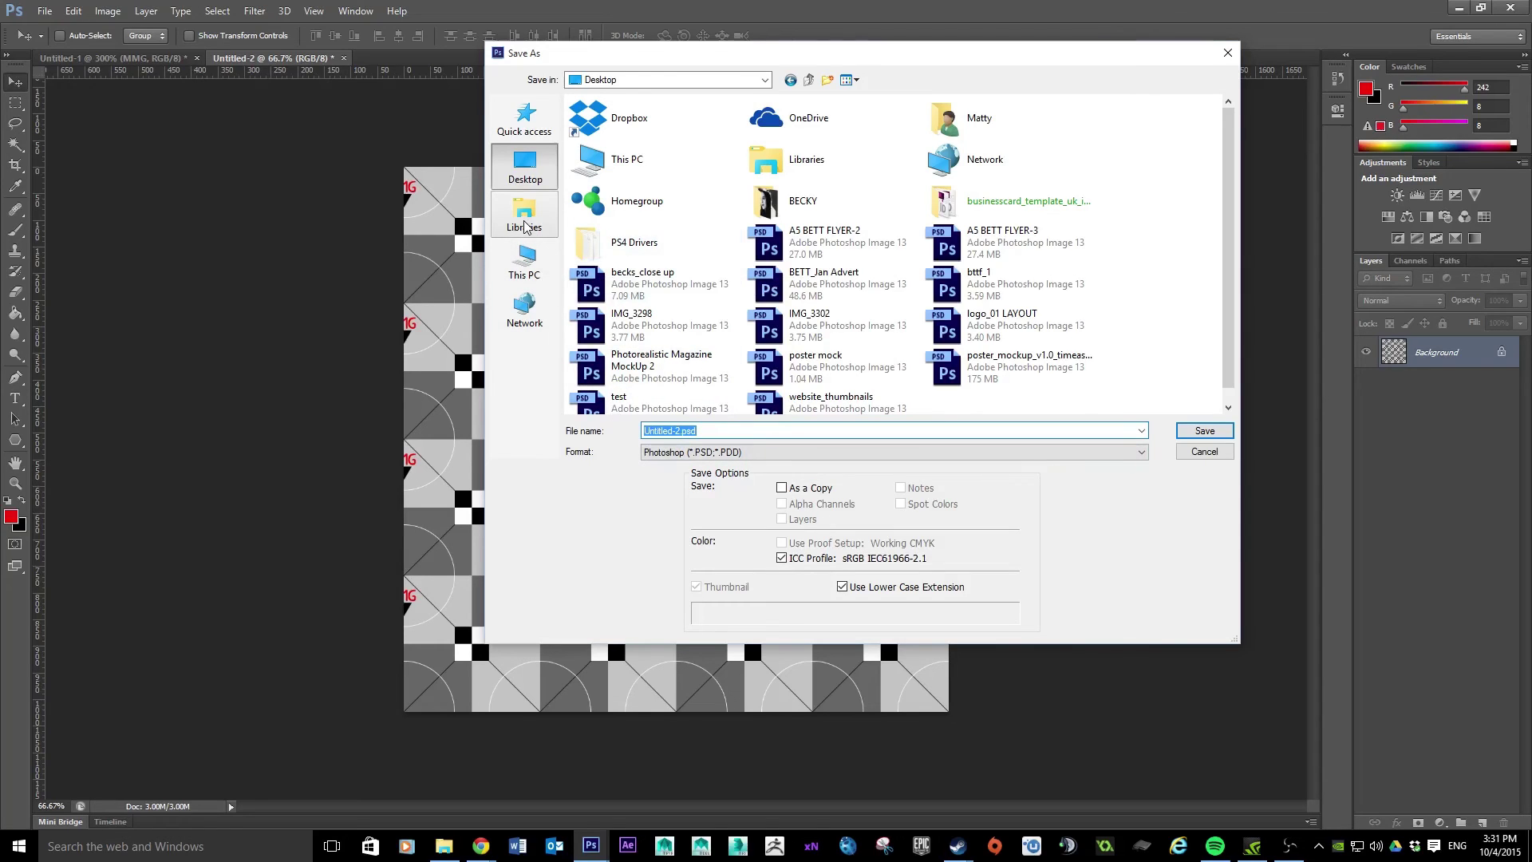
{"action": "left_click", "coordinate": [525, 273]}
{"action": "double_click", "coordinate": [878, 238]}
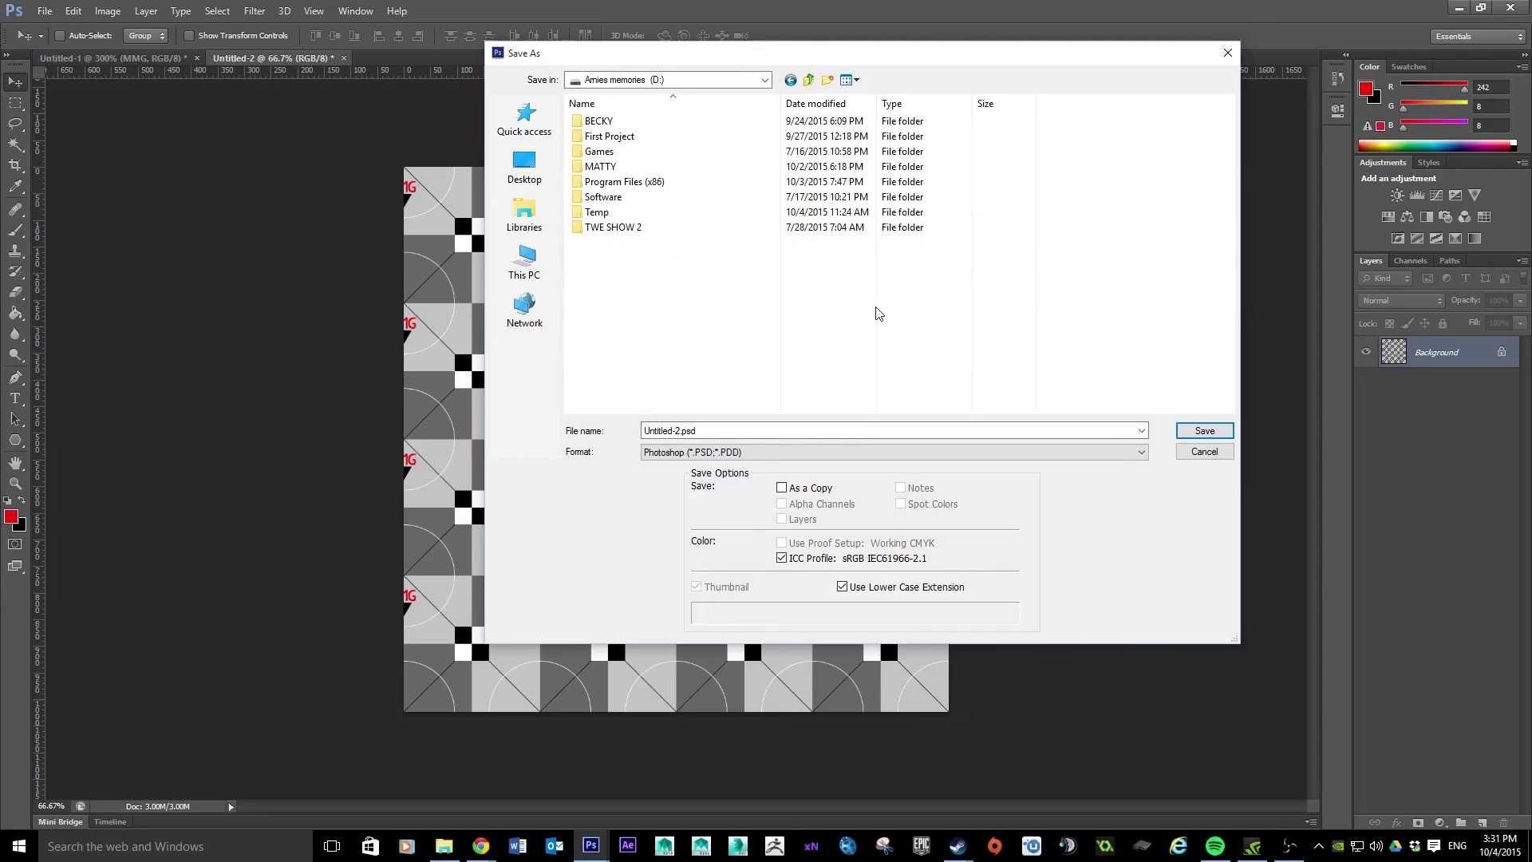
{"action": "left_click", "coordinate": [606, 170]}
{"action": "double_click", "coordinate": [607, 170]}
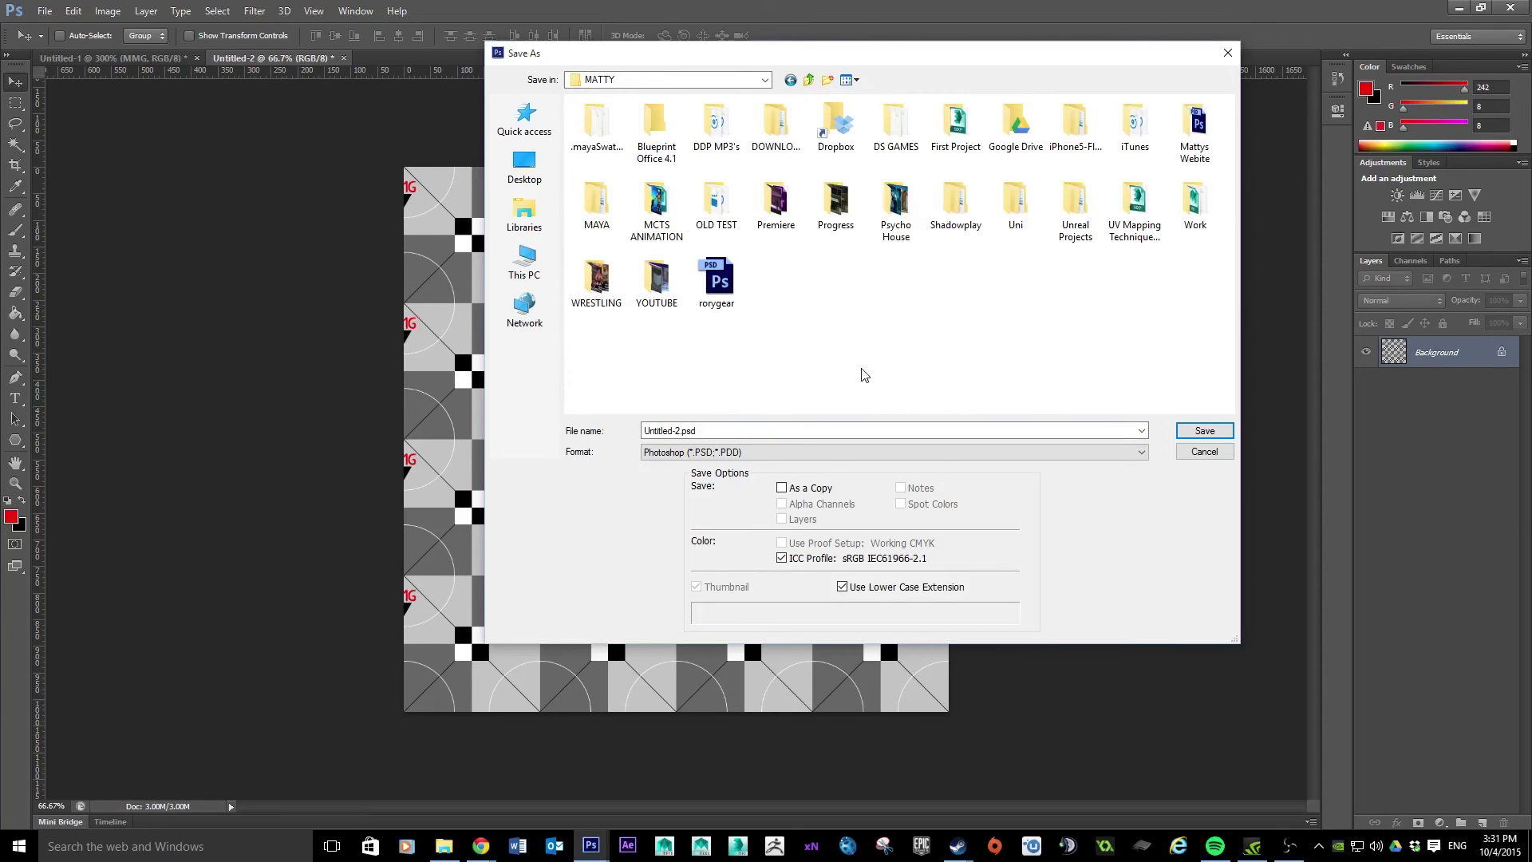
Save the image as JPEG named 'UV MAPPING'
{"action": "left_click_drag", "start_coordinate": [854, 431], "coordinate": [588, 444]}
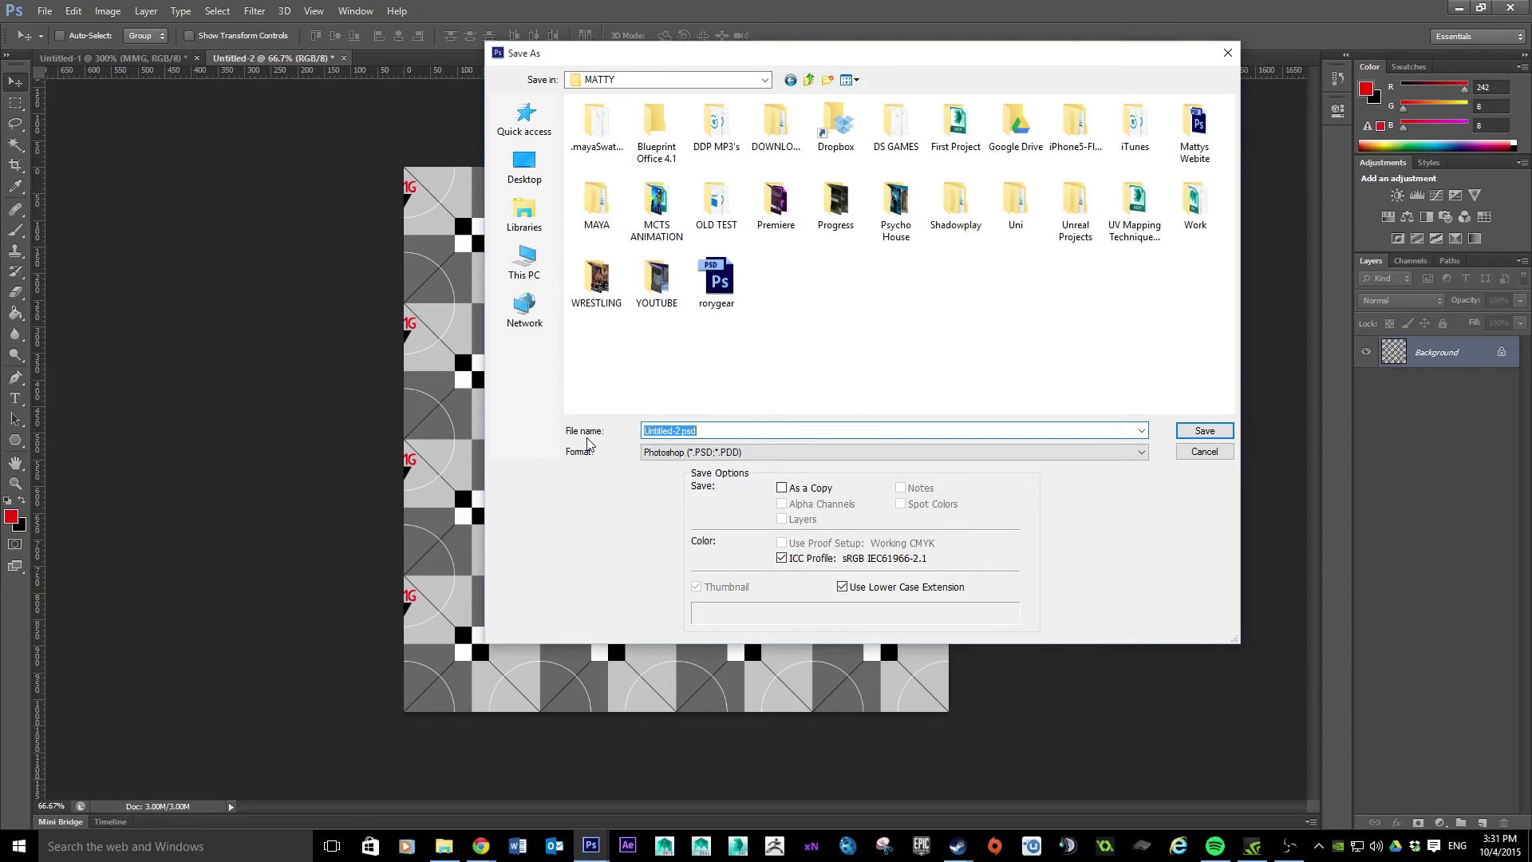
{"action": "type", "text": "UV"}
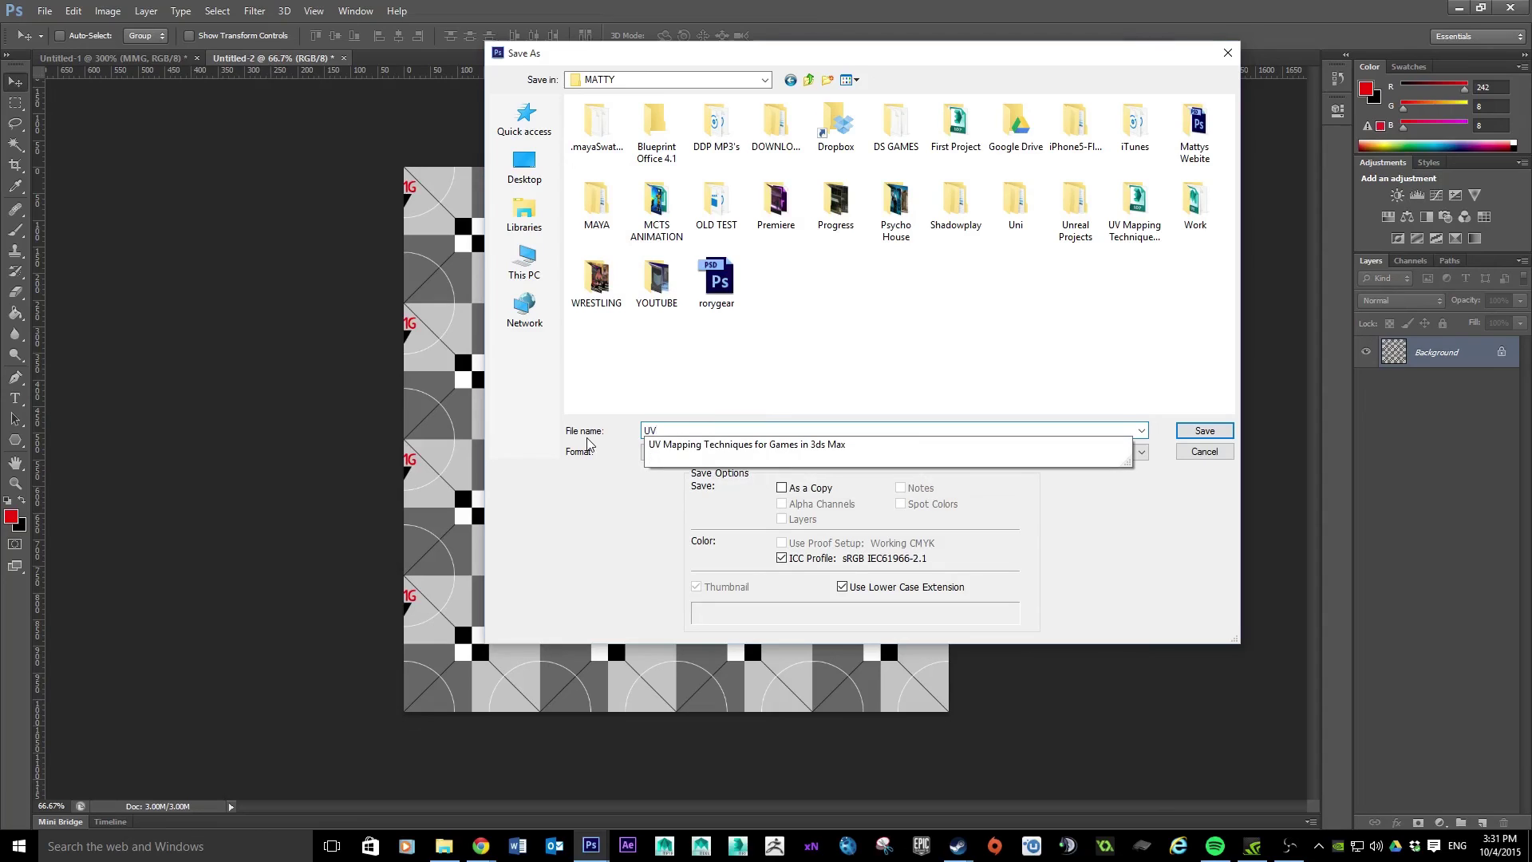
{"action": "type", "text": " MAPPING"}
{"action": "key", "text": "Escape"}
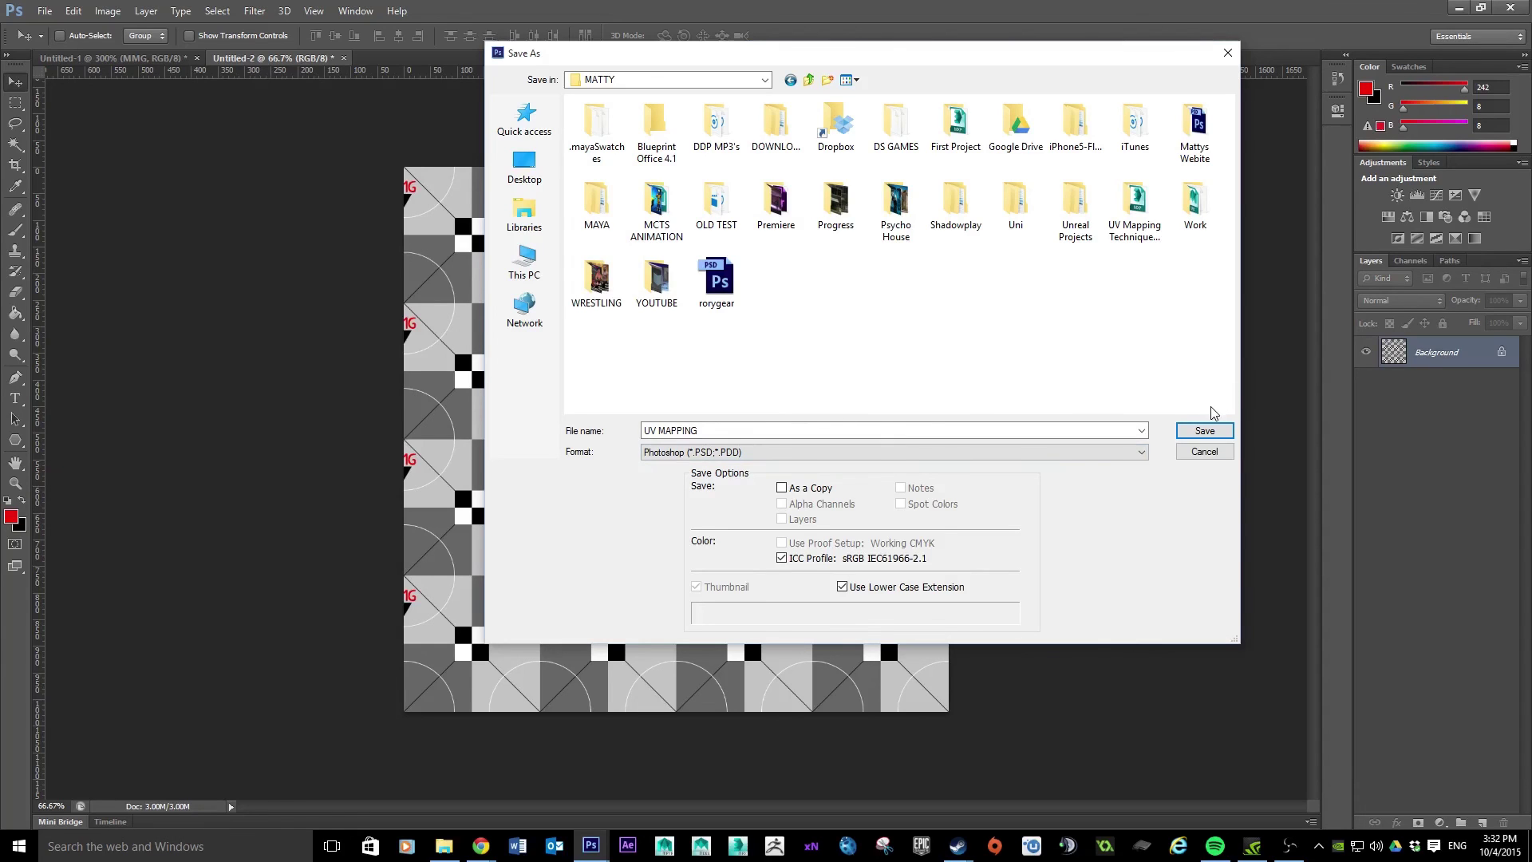
{"action": "left_click", "coordinate": [927, 451]}
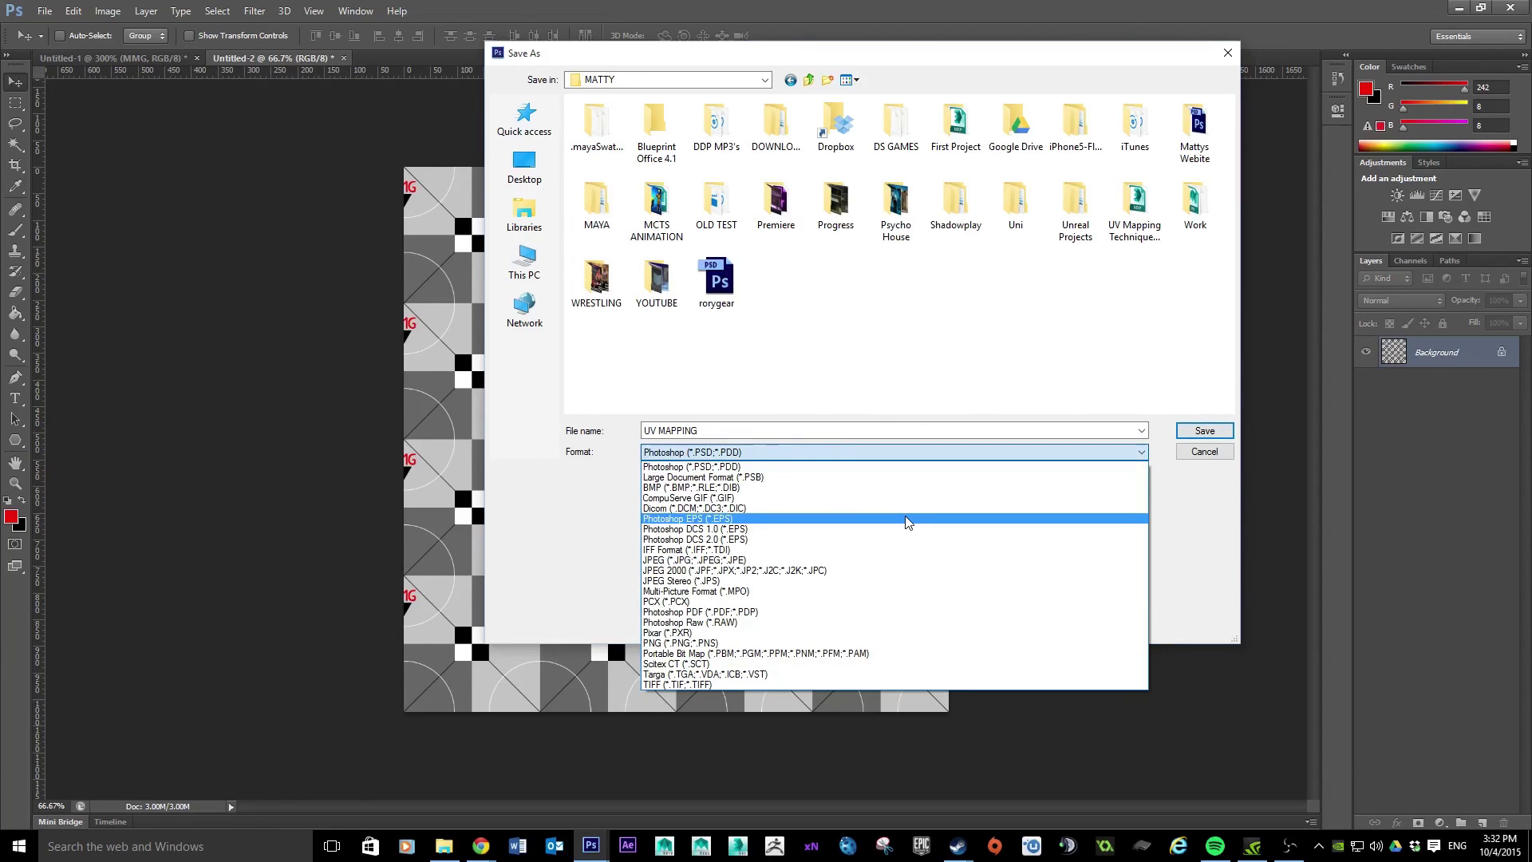
{"action": "left_click", "coordinate": [741, 560]}
{"action": "left_click", "coordinate": [1204, 431]}
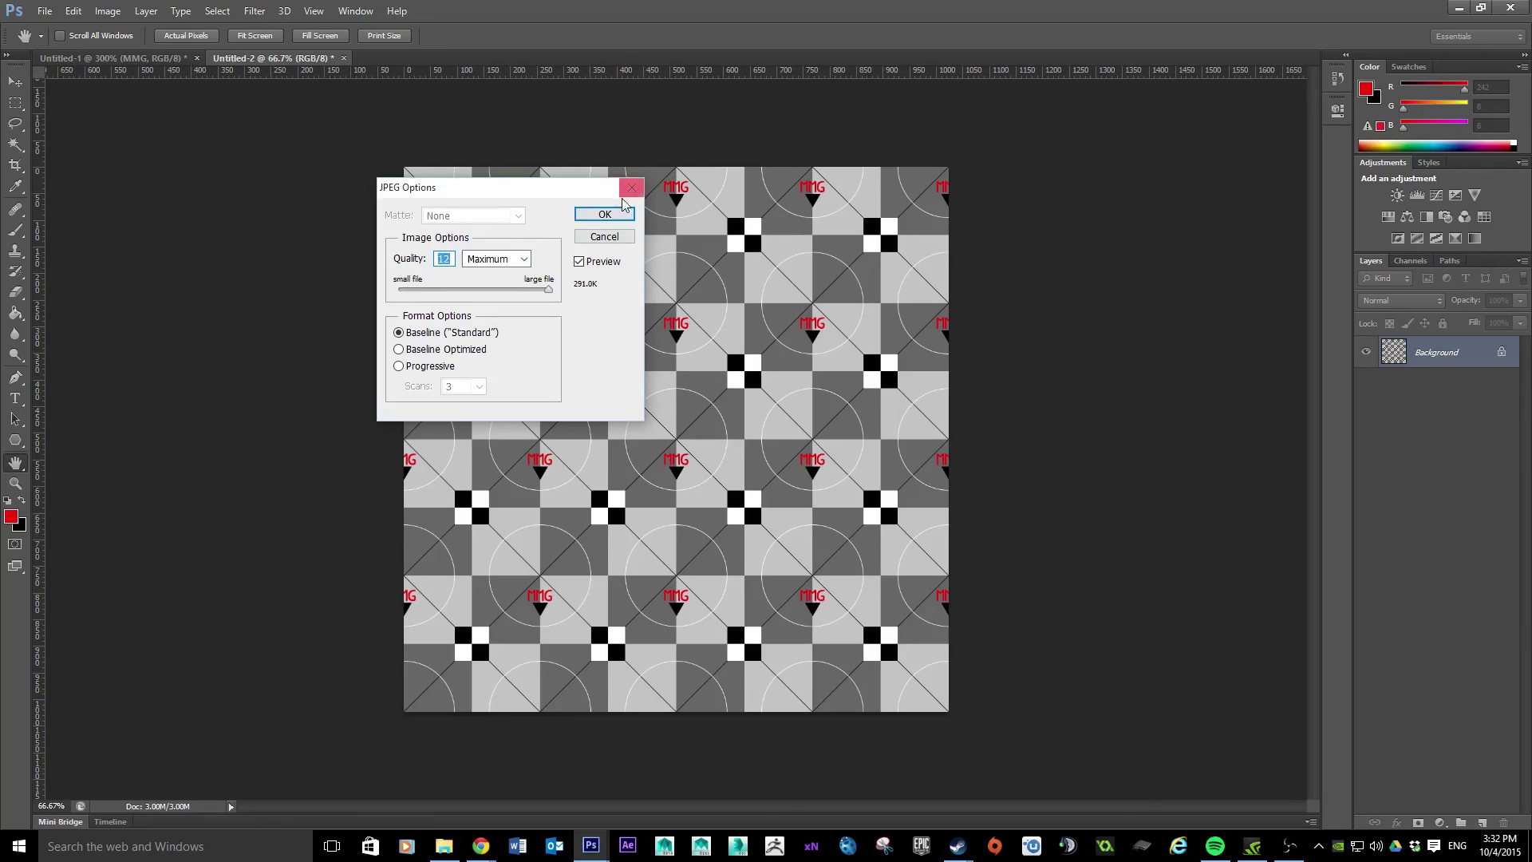
{"action": "left_click", "coordinate": [604, 214]}
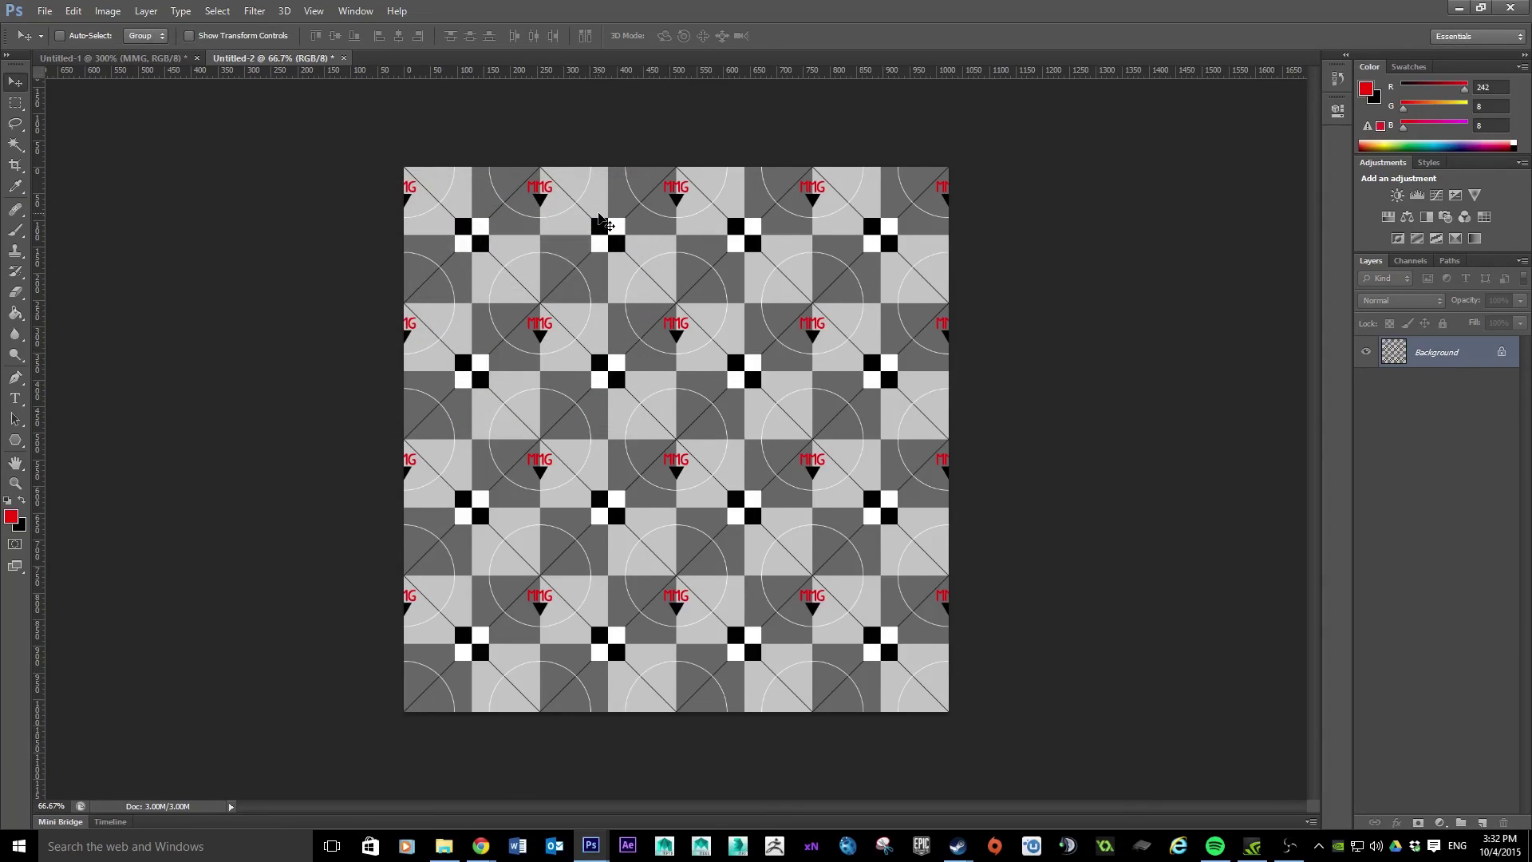